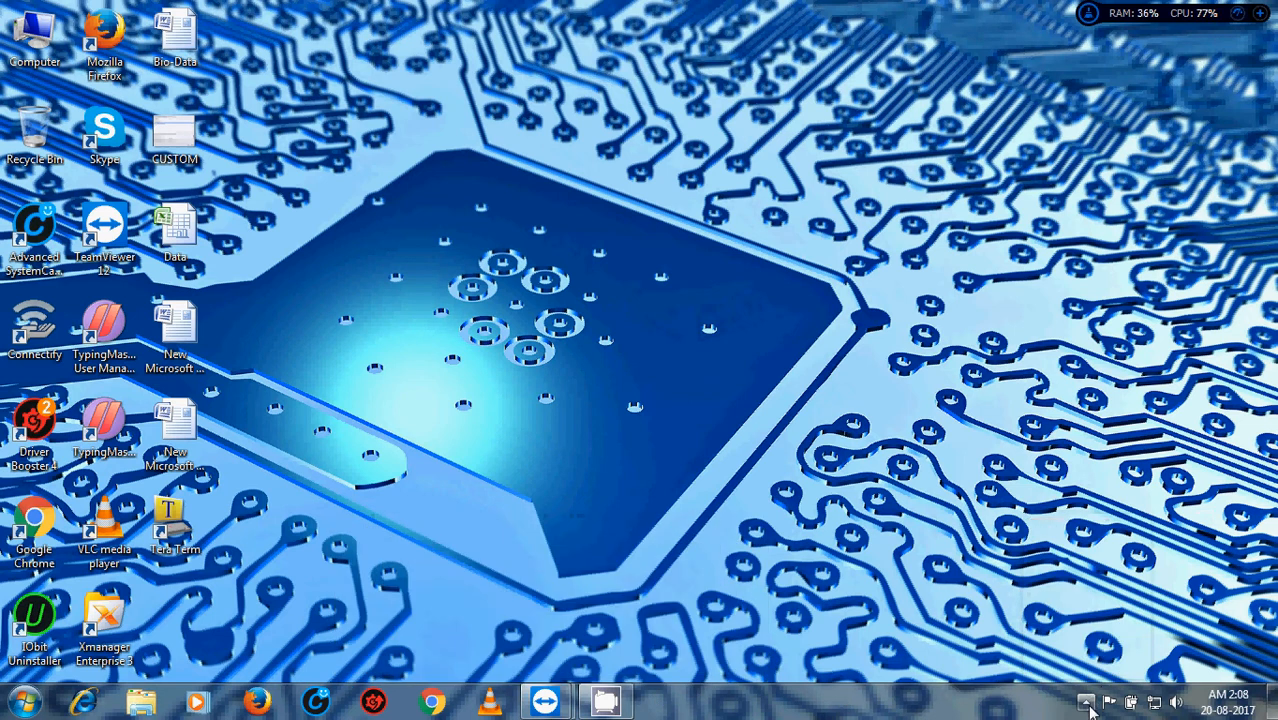
Step: Switch to the remote desktop in TeamViewer and look at the inverter's transistor schematic before returning to the inveter_test schematic
mouse_move(545, 700)
click(619, 623)
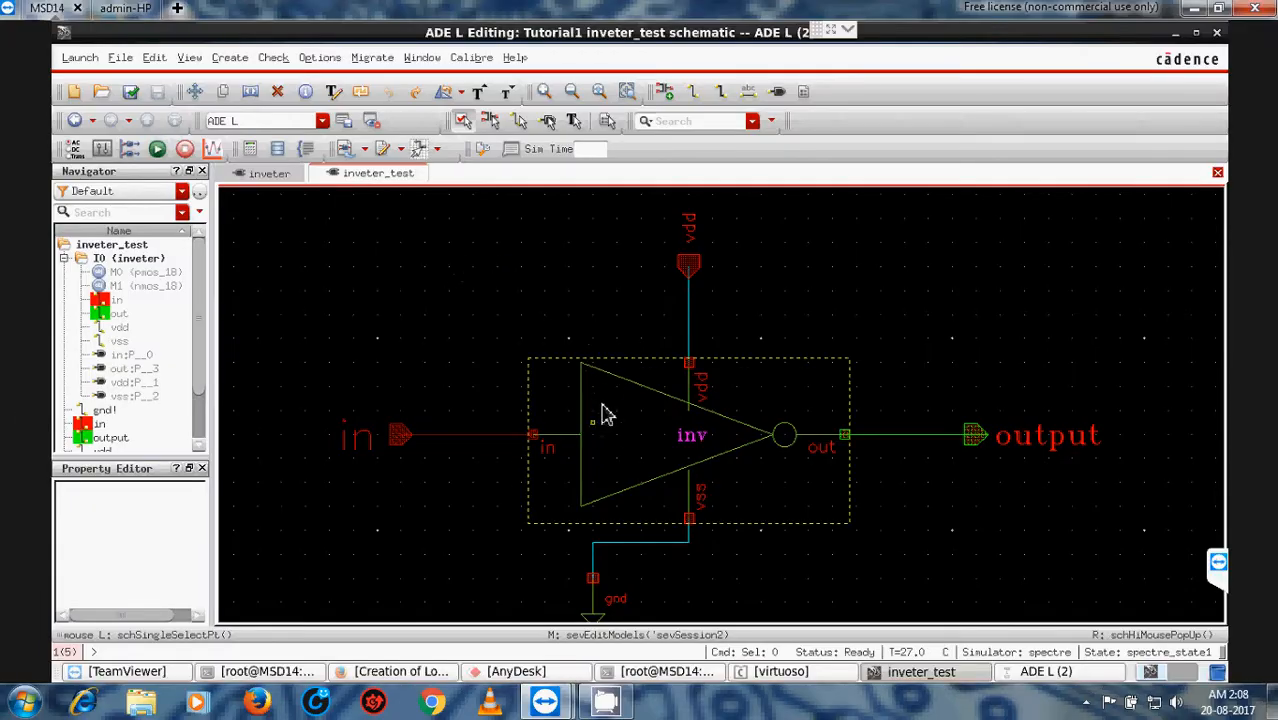
click(262, 174)
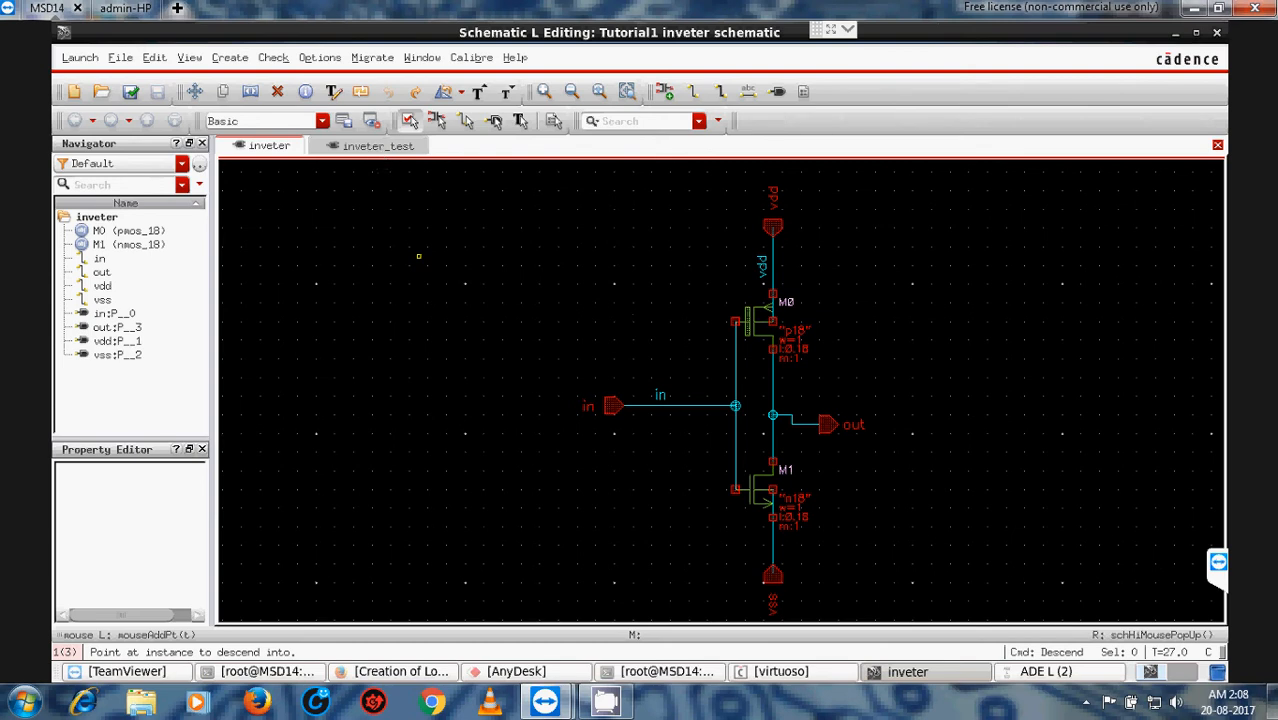
click(378, 146)
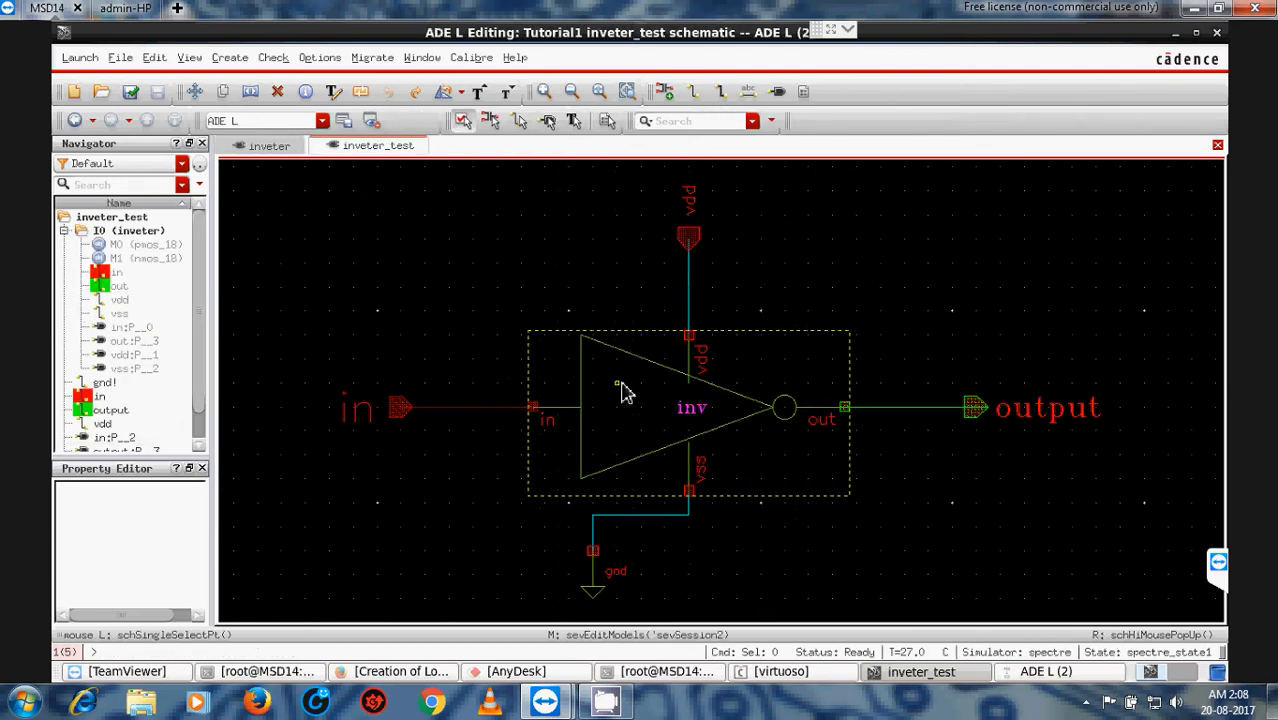
Step: Descend from inveter_test into the schematic view of the inverter instance I0, opened in the current tab
key(e)
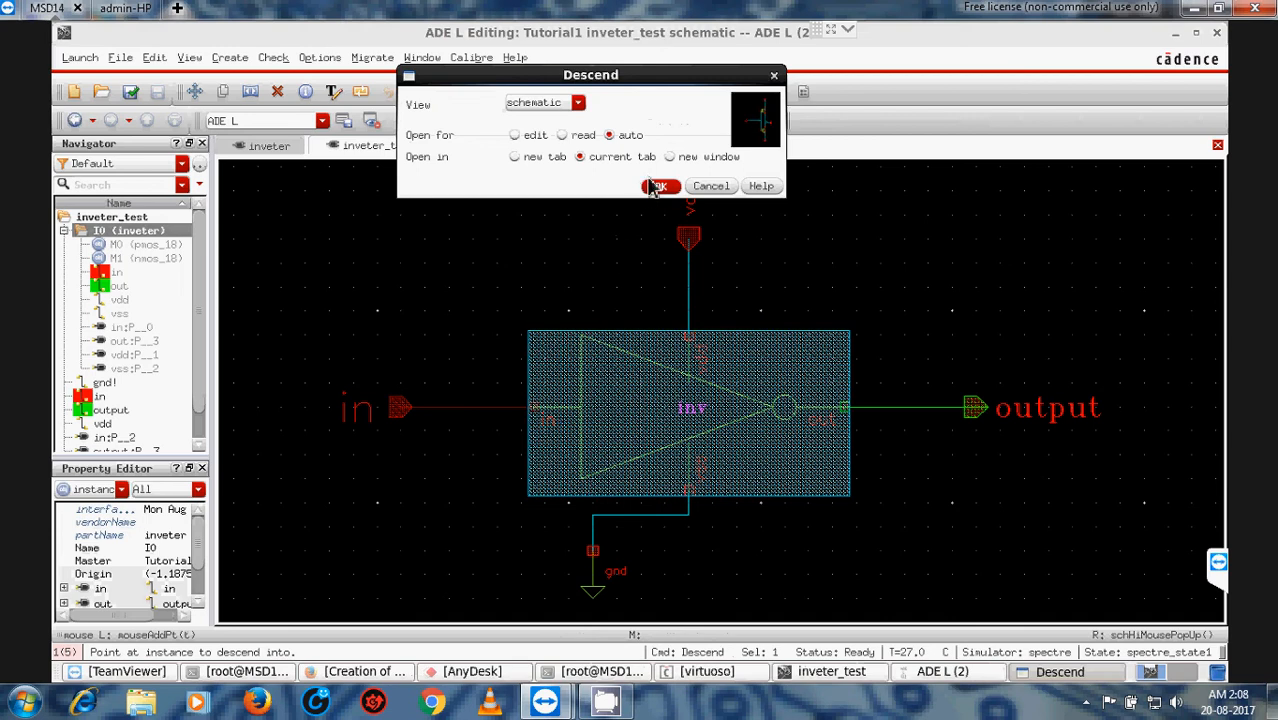
click(658, 187)
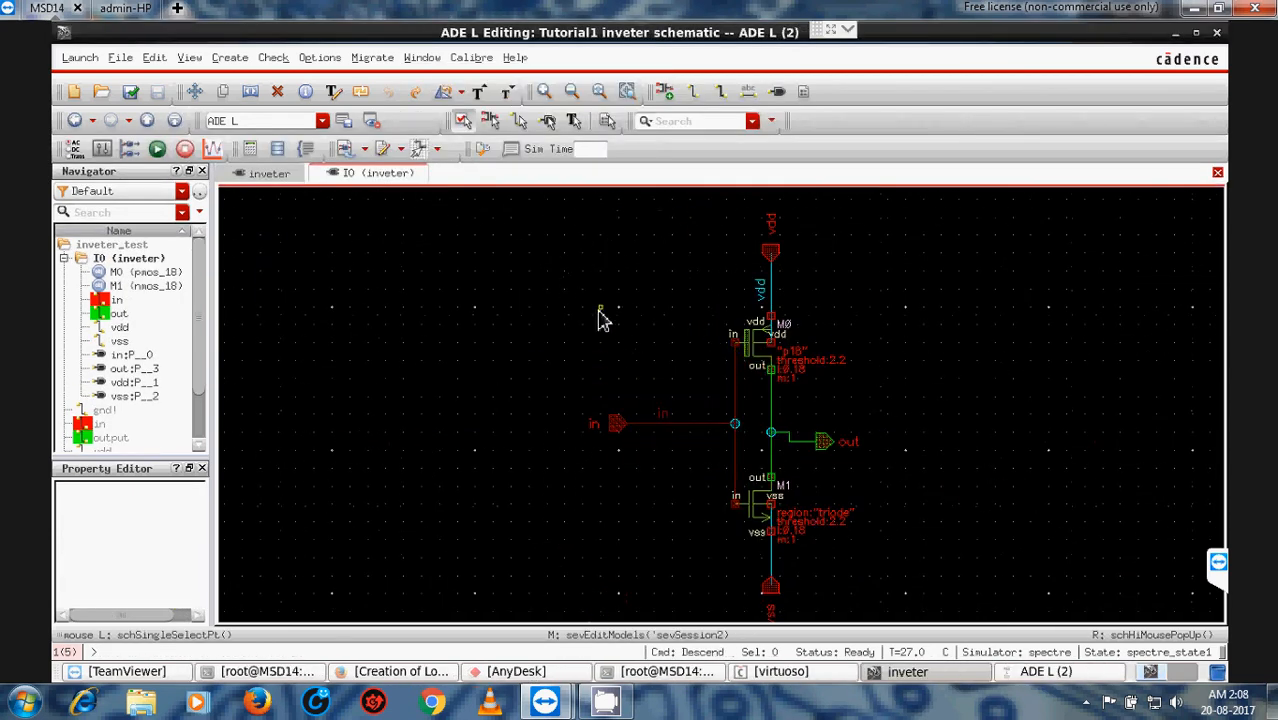
click(80, 60)
click(86, 80)
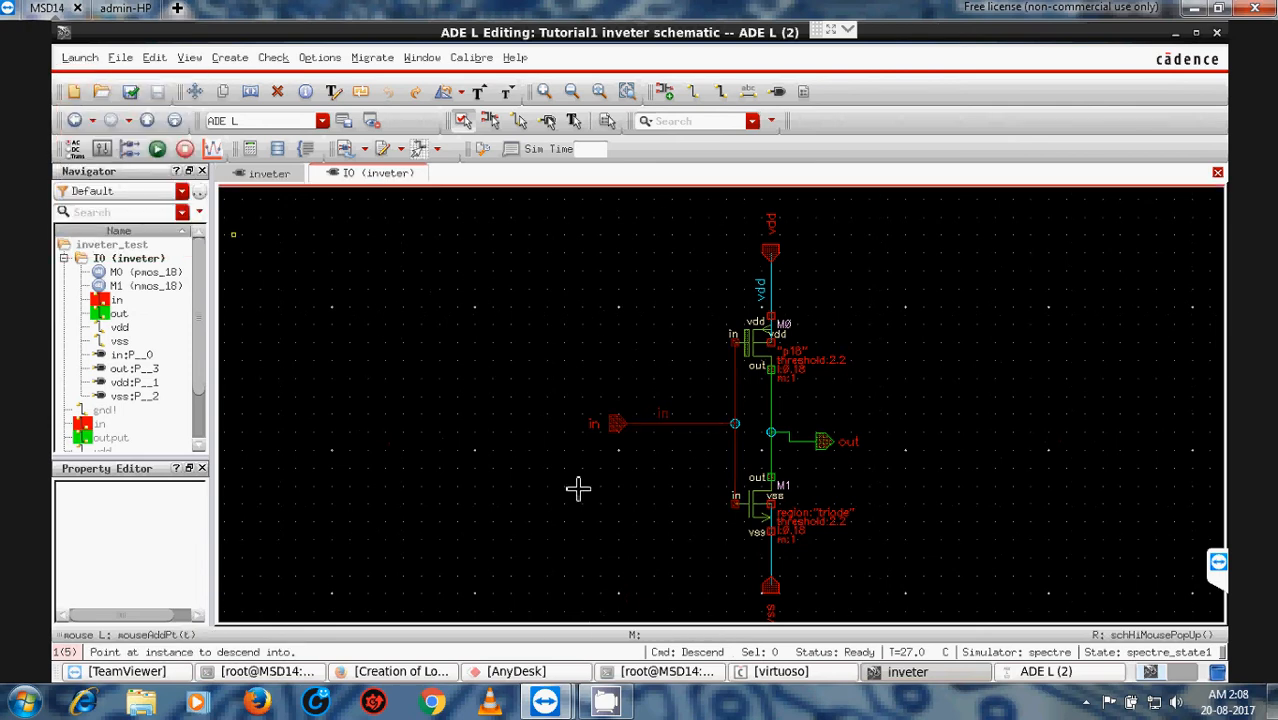
Step: Bring up the inveter_test ADE L session and view the Cellview options for loading a saved state
click(1046, 674)
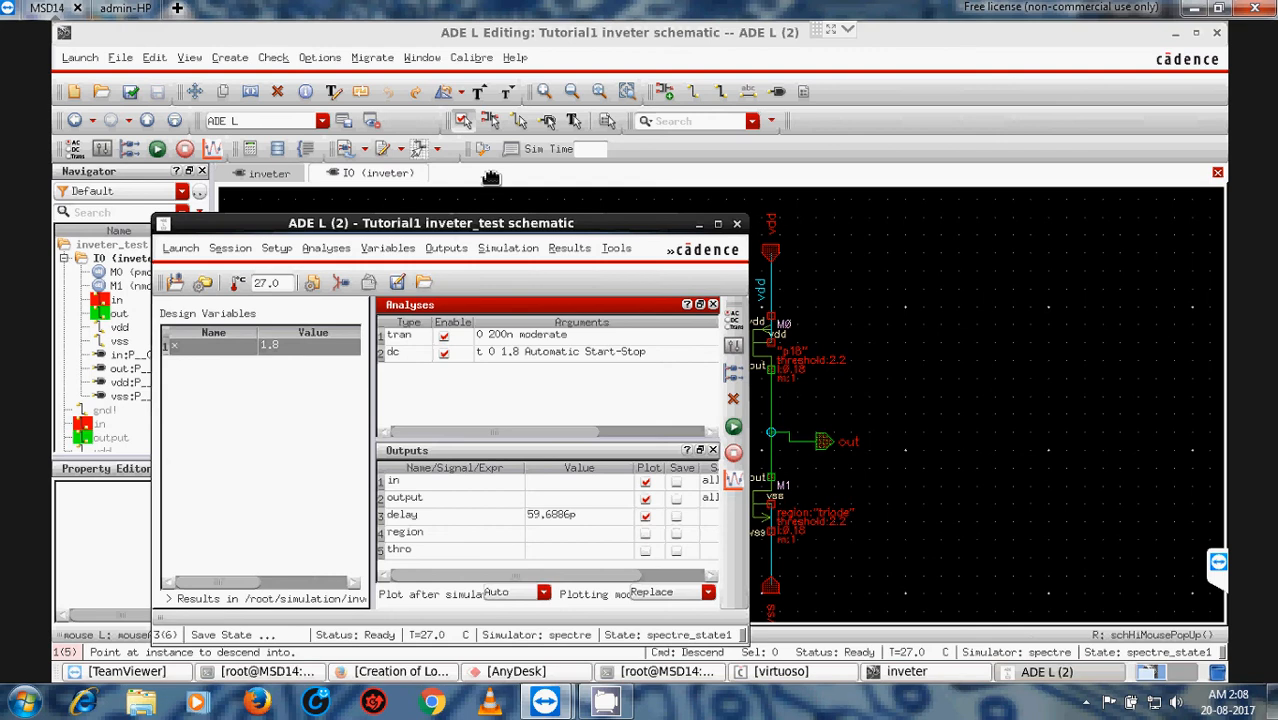
drag(455, 228, 490, 173)
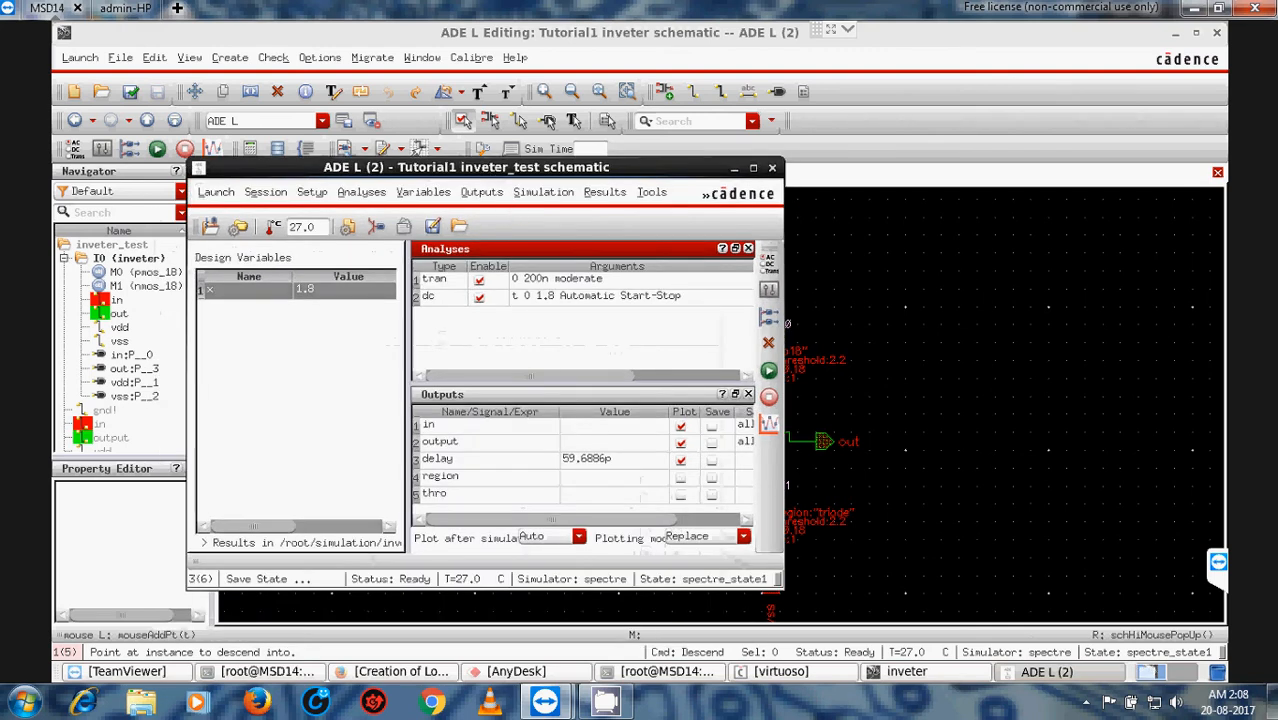
click(458, 227)
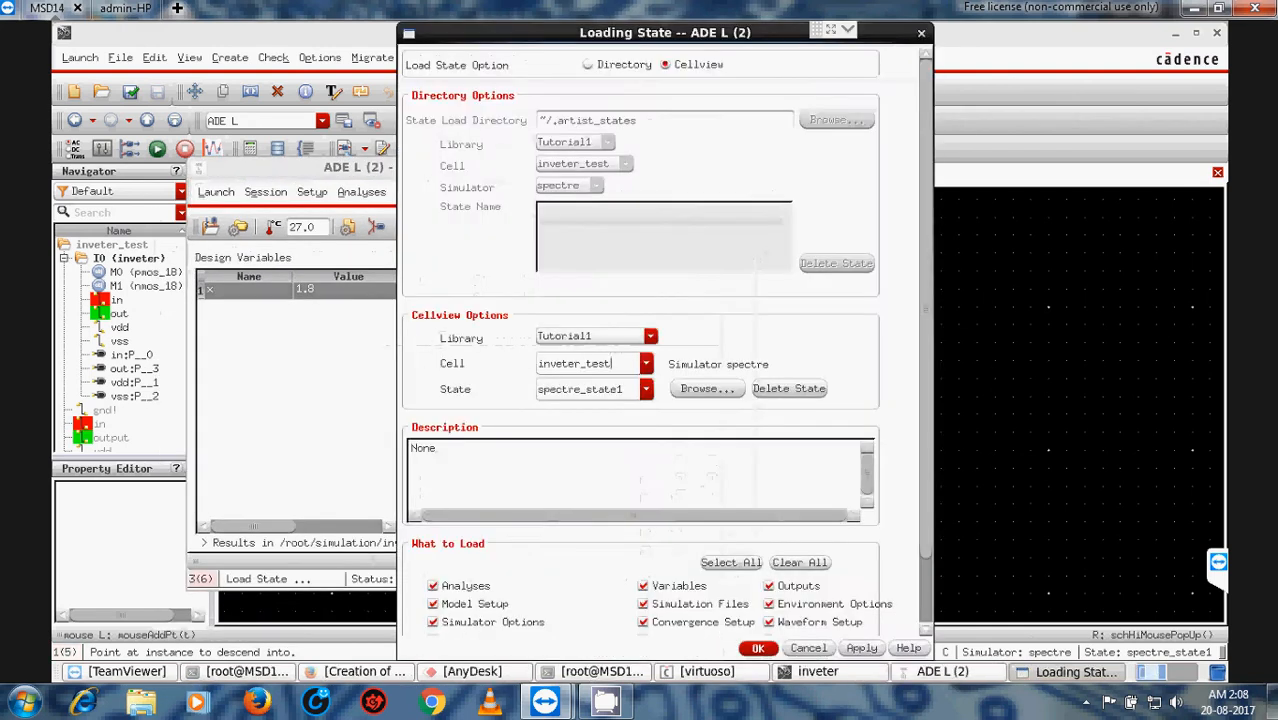
click(681, 71)
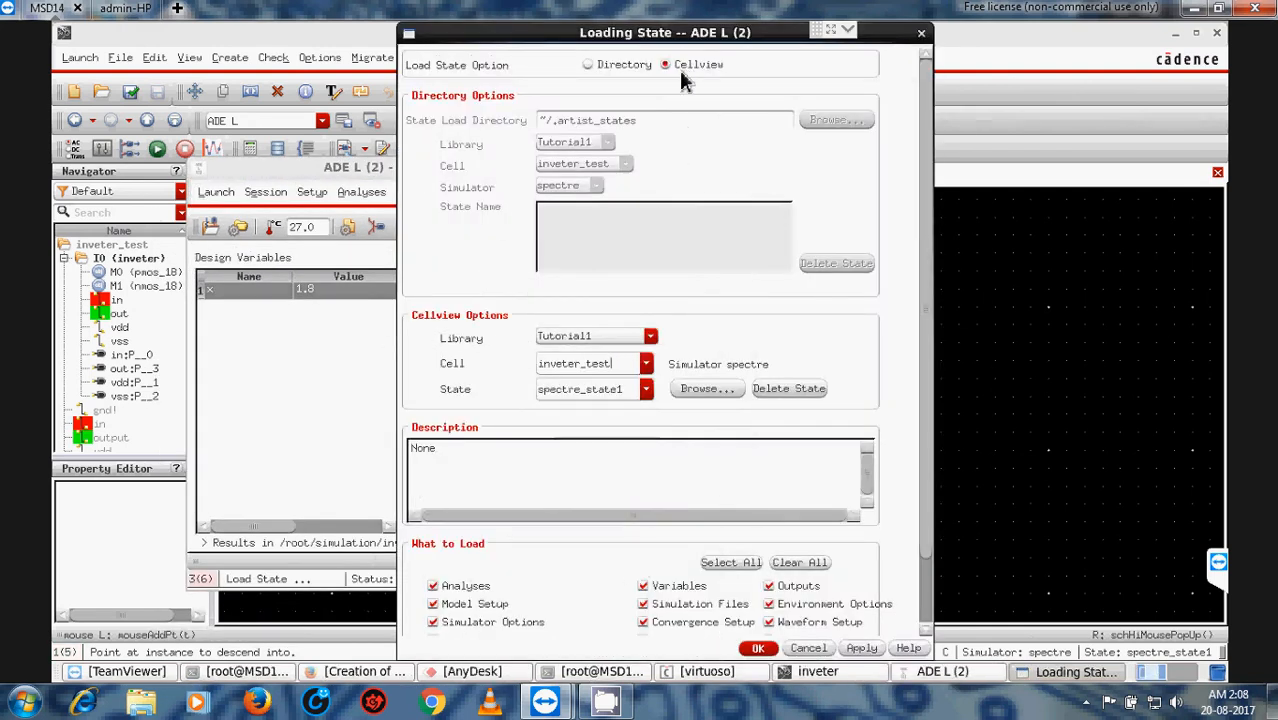
click(806, 648)
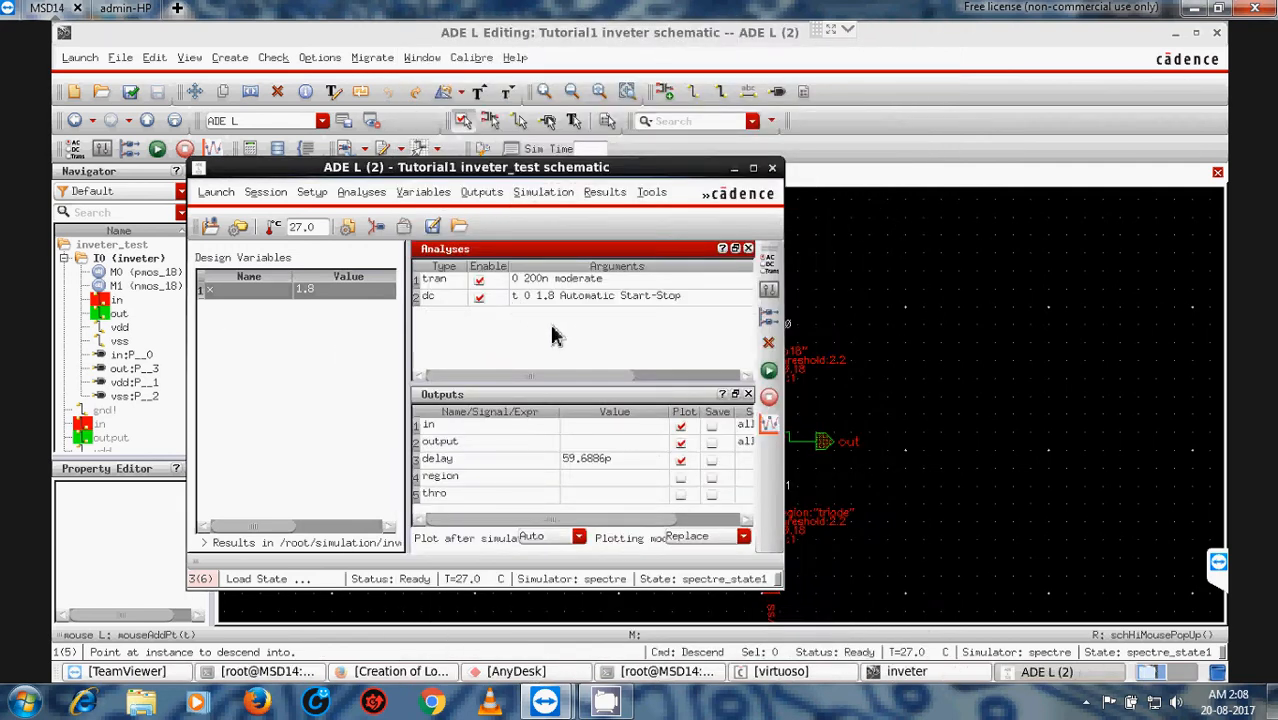
Step: Netlist and run the tran and dc analyses and close the waveform window
click(769, 371)
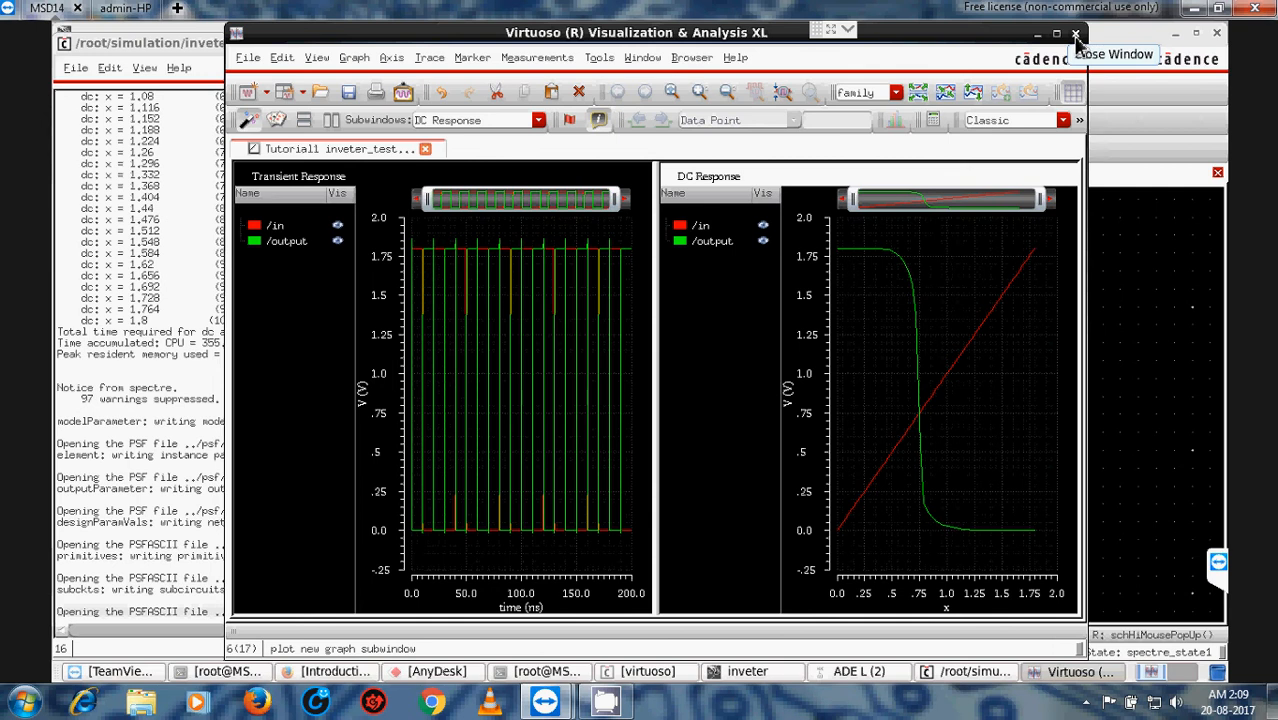
click(1076, 36)
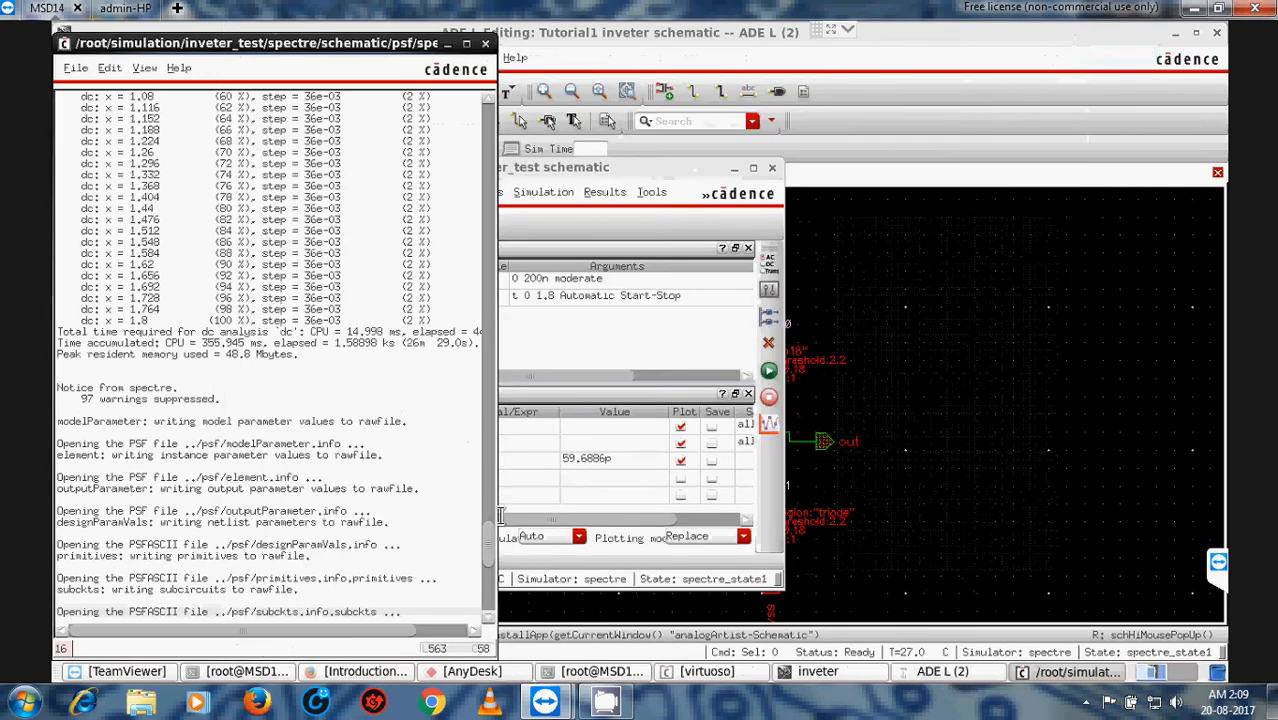
Step: Examine the user options, circuit inventory and initial setup section of the spectre output log and minimise it
drag(497, 553, 463, 90)
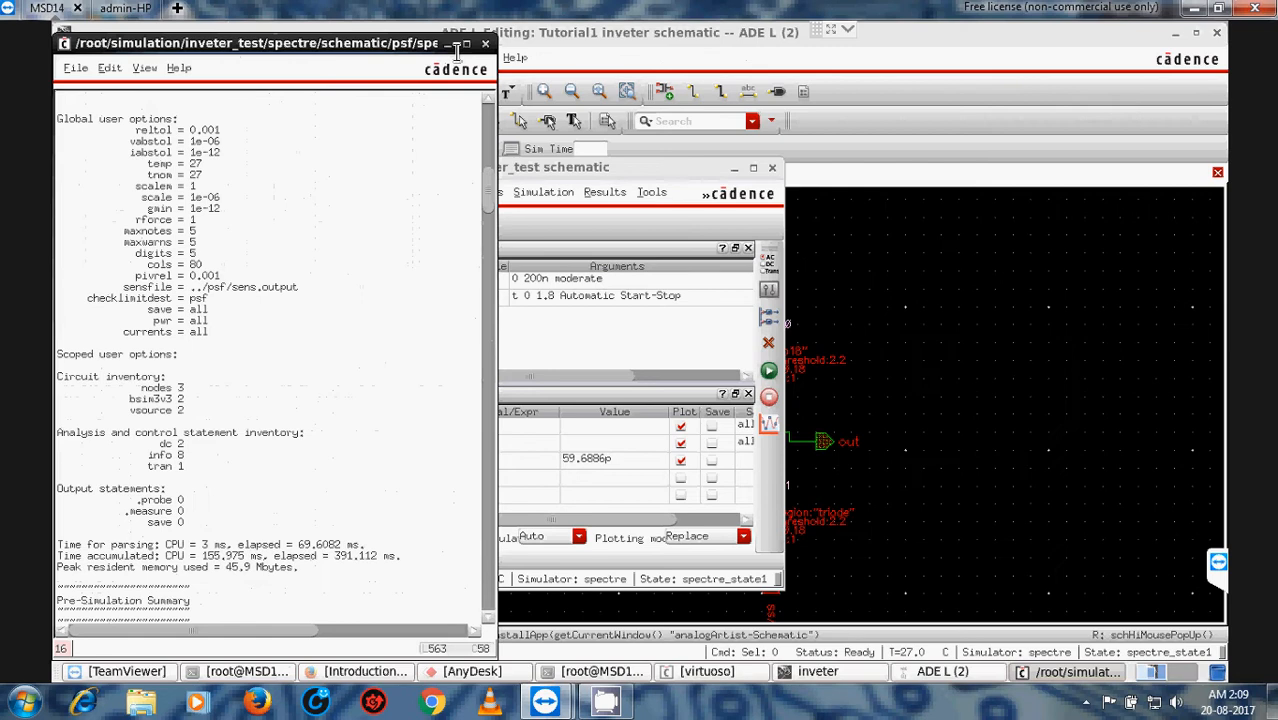
click(468, 46)
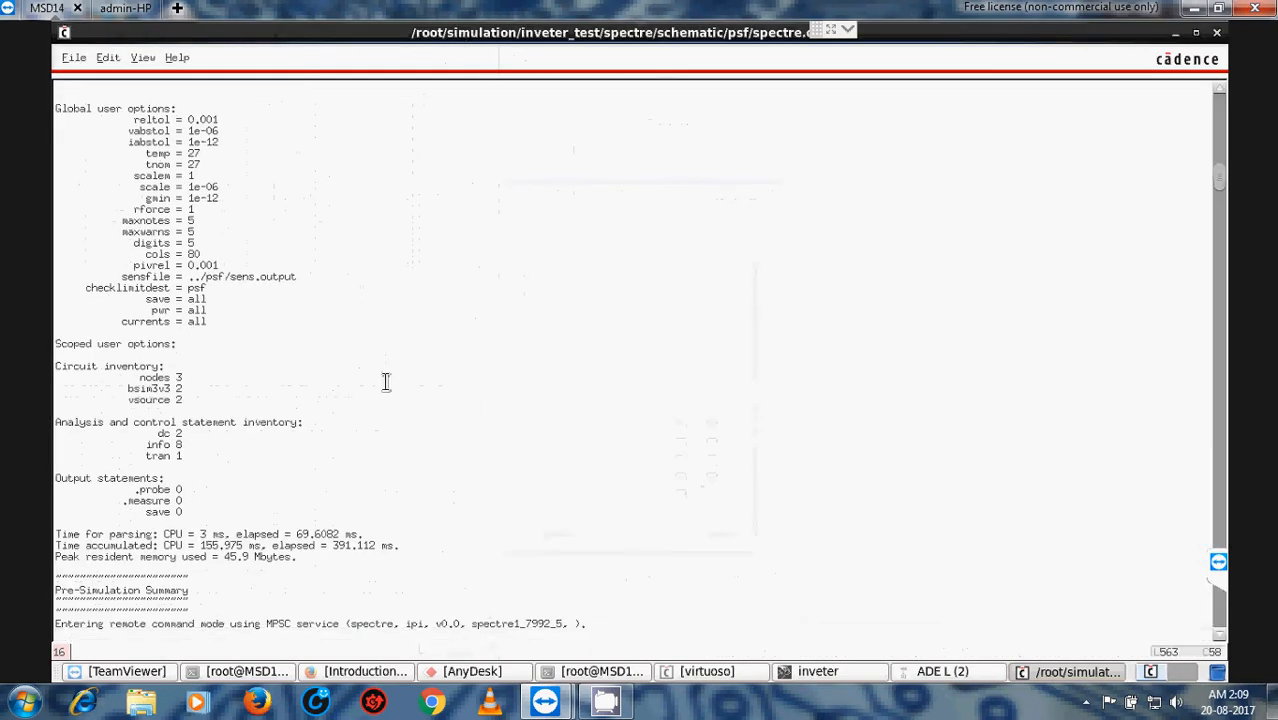
scroll(384, 378, up, 3)
scroll(385, 381, up, 2)
scroll(385, 381, down, 4)
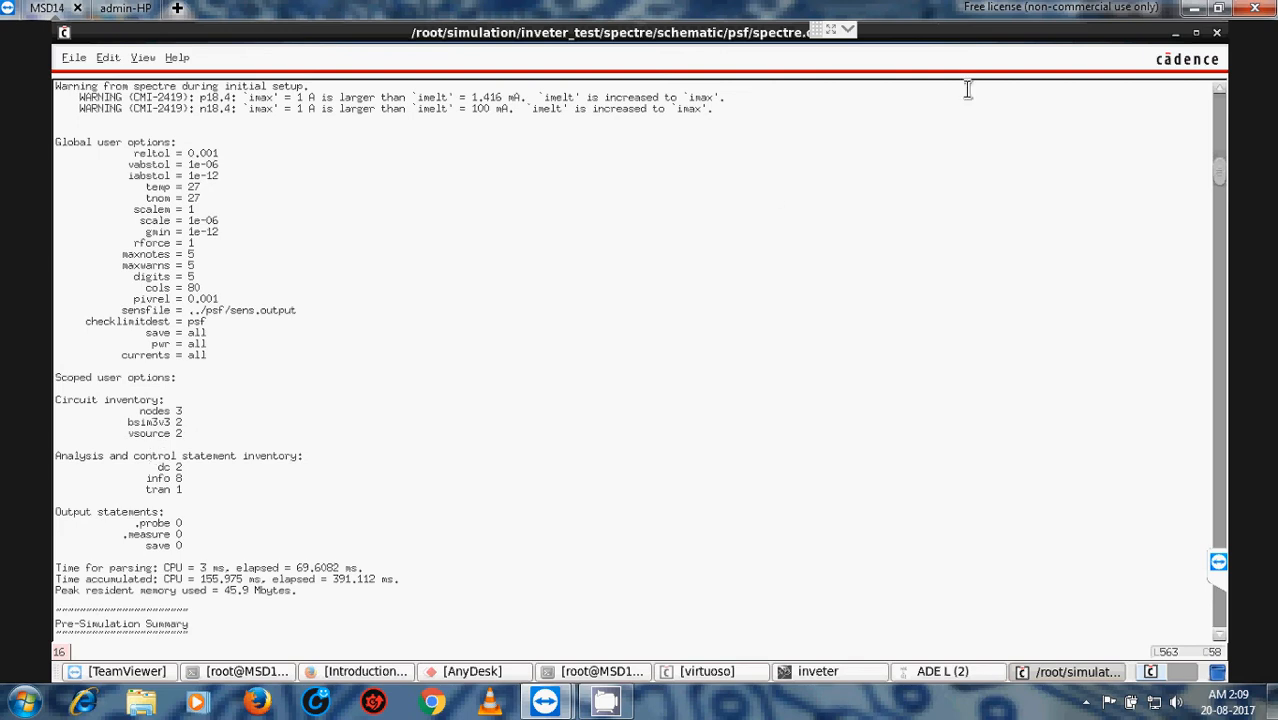
click(1177, 36)
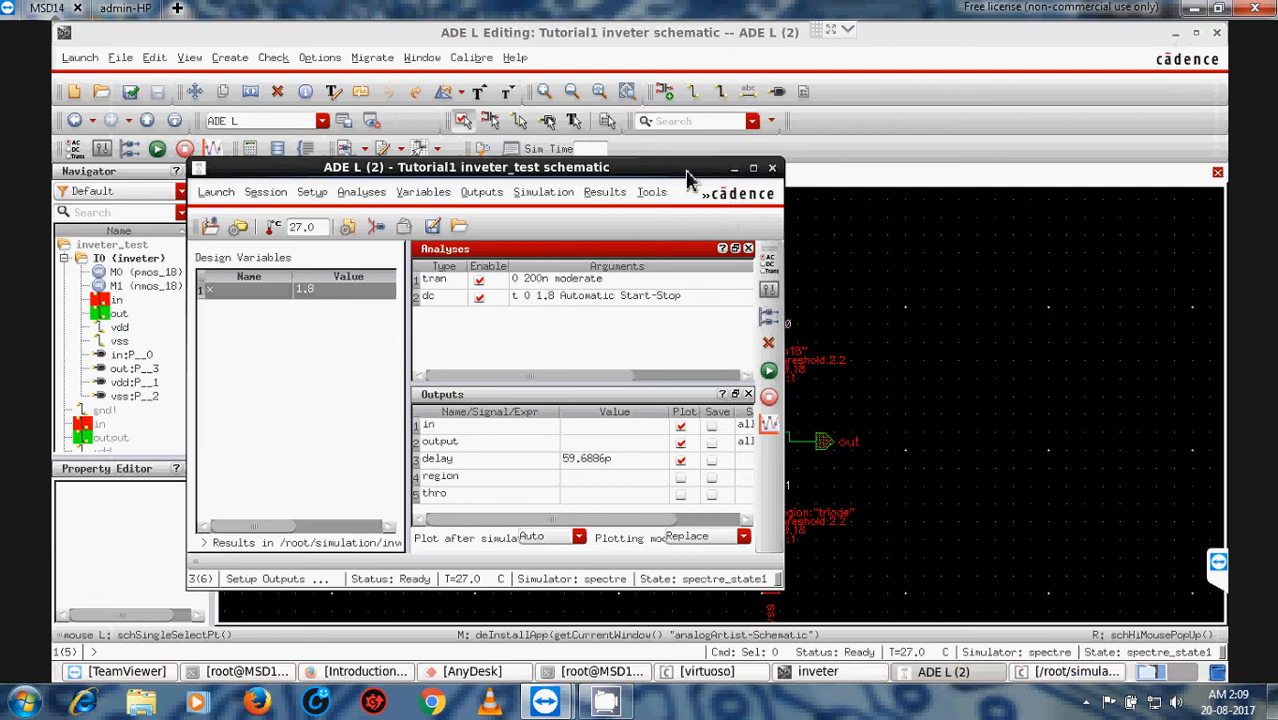
drag(687, 172, 560, 186)
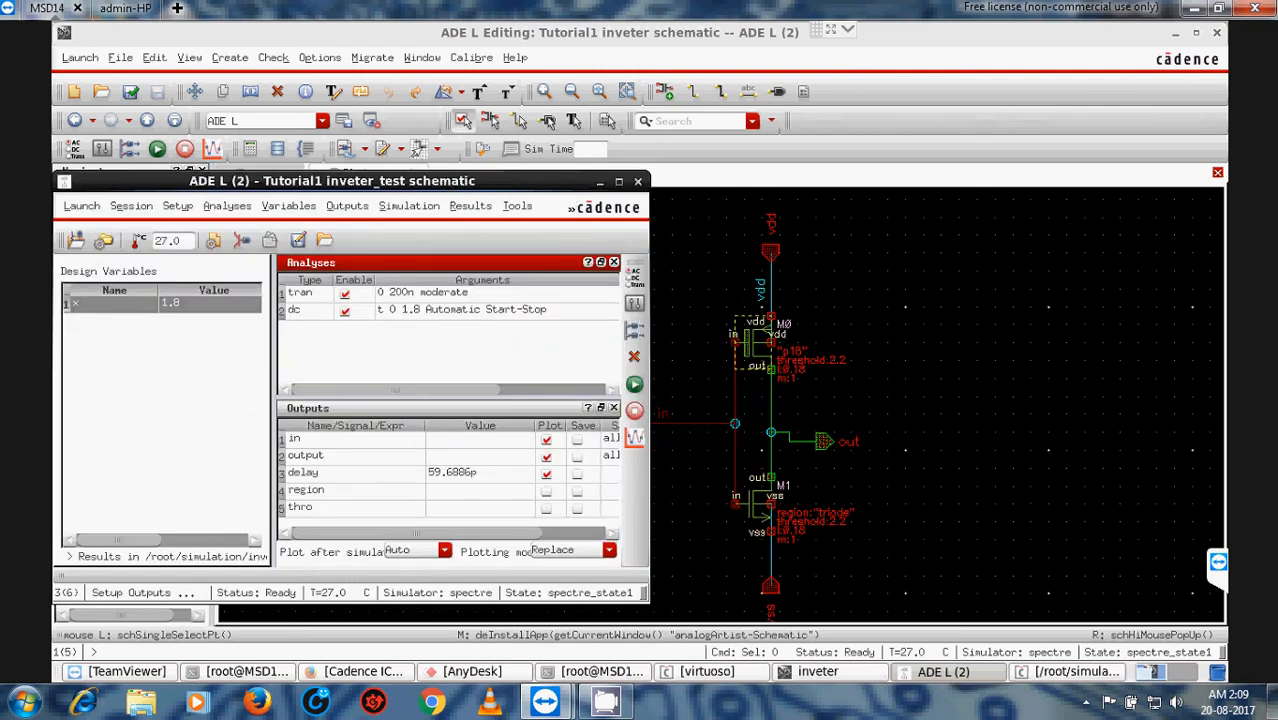
drag(480, 181, 536, 159)
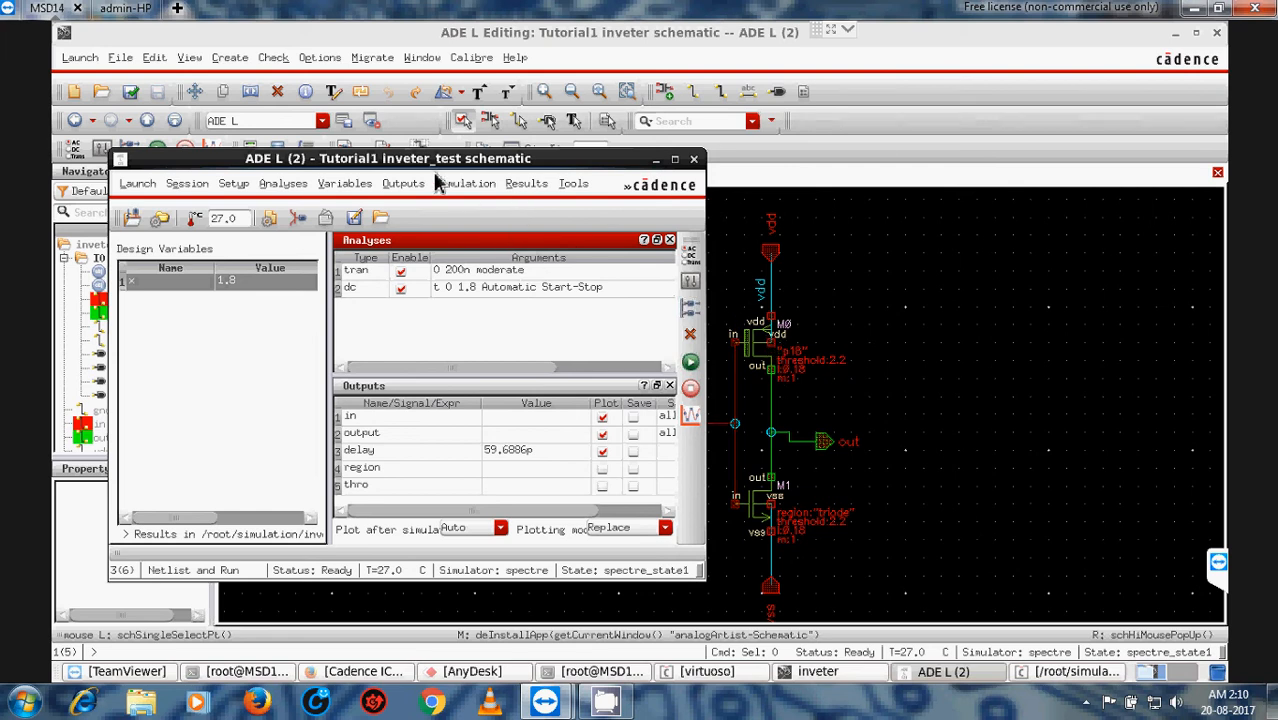
drag(402, 164, 571, 243)
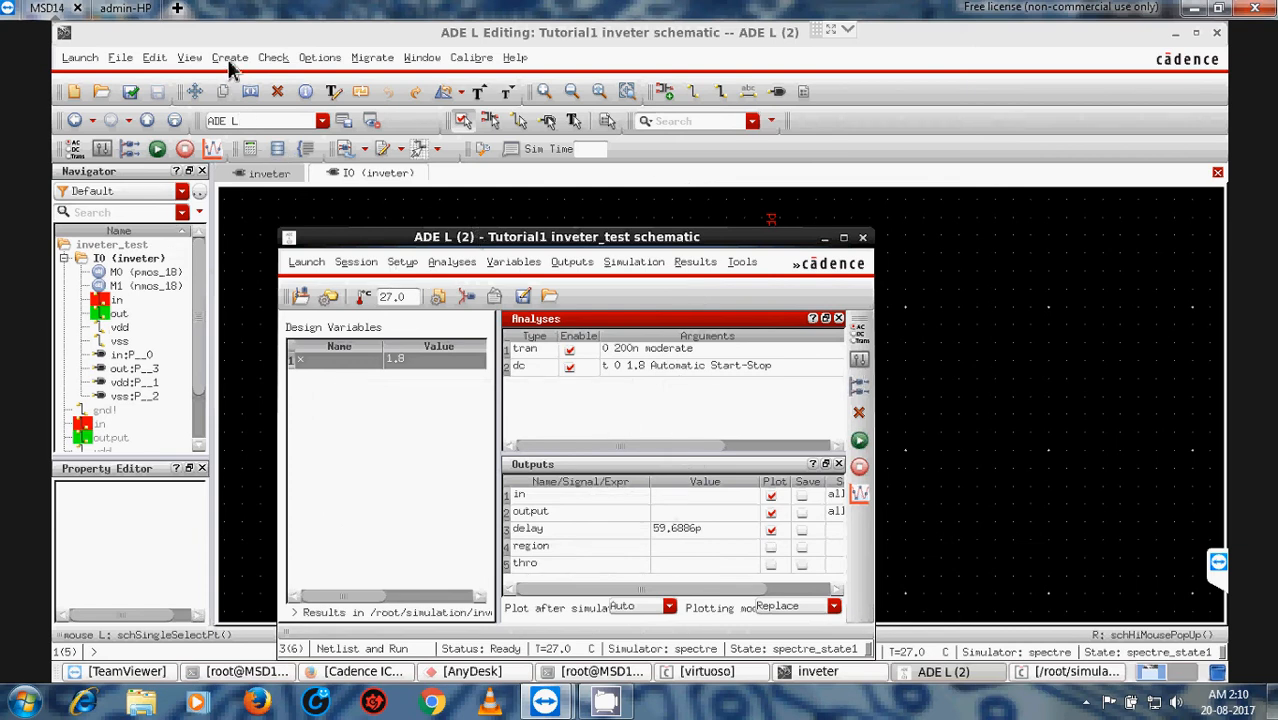
Step: Open the Annotation Setup for the inverter schematic and place its window clear of the transistors
click(190, 57)
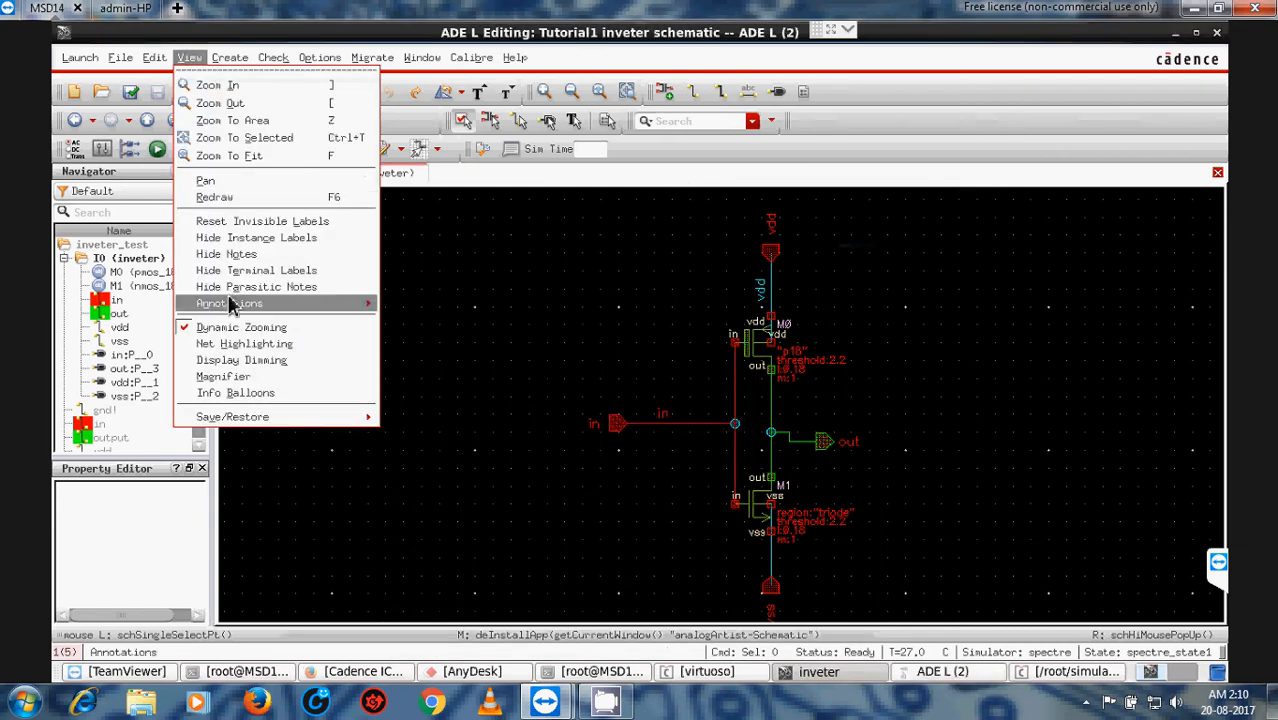
mouse_move(230, 305)
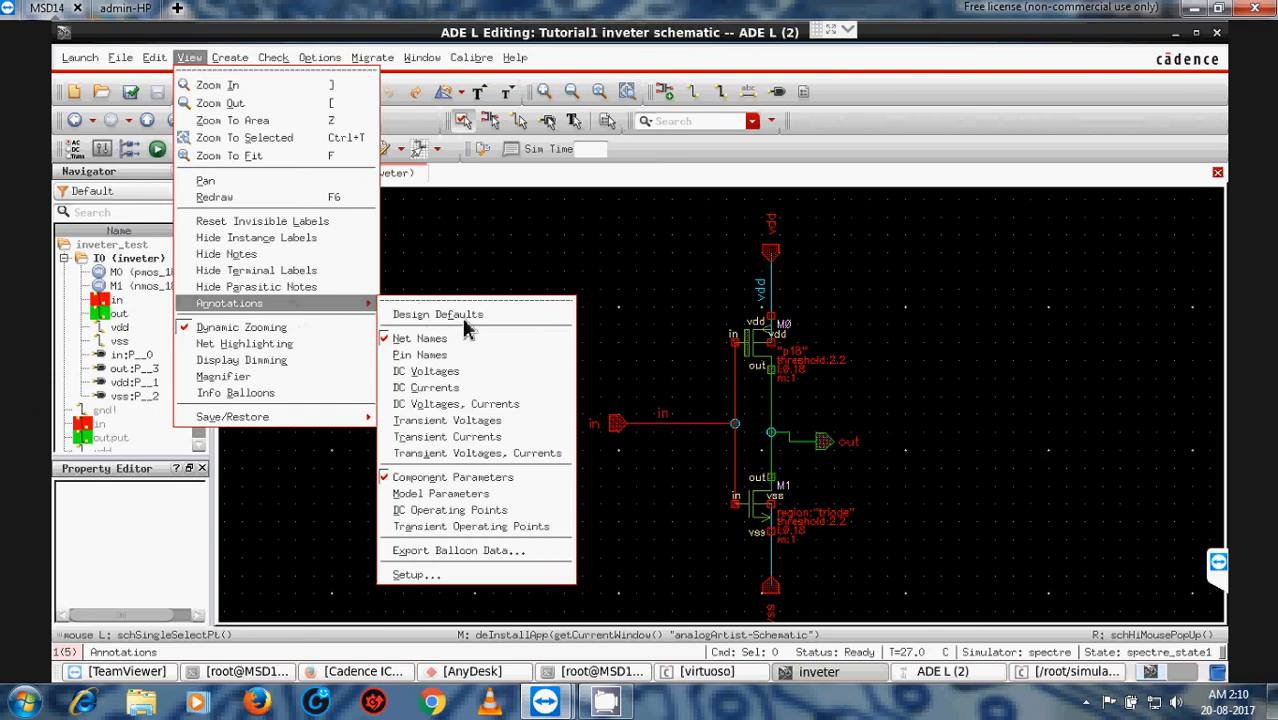
click(440, 574)
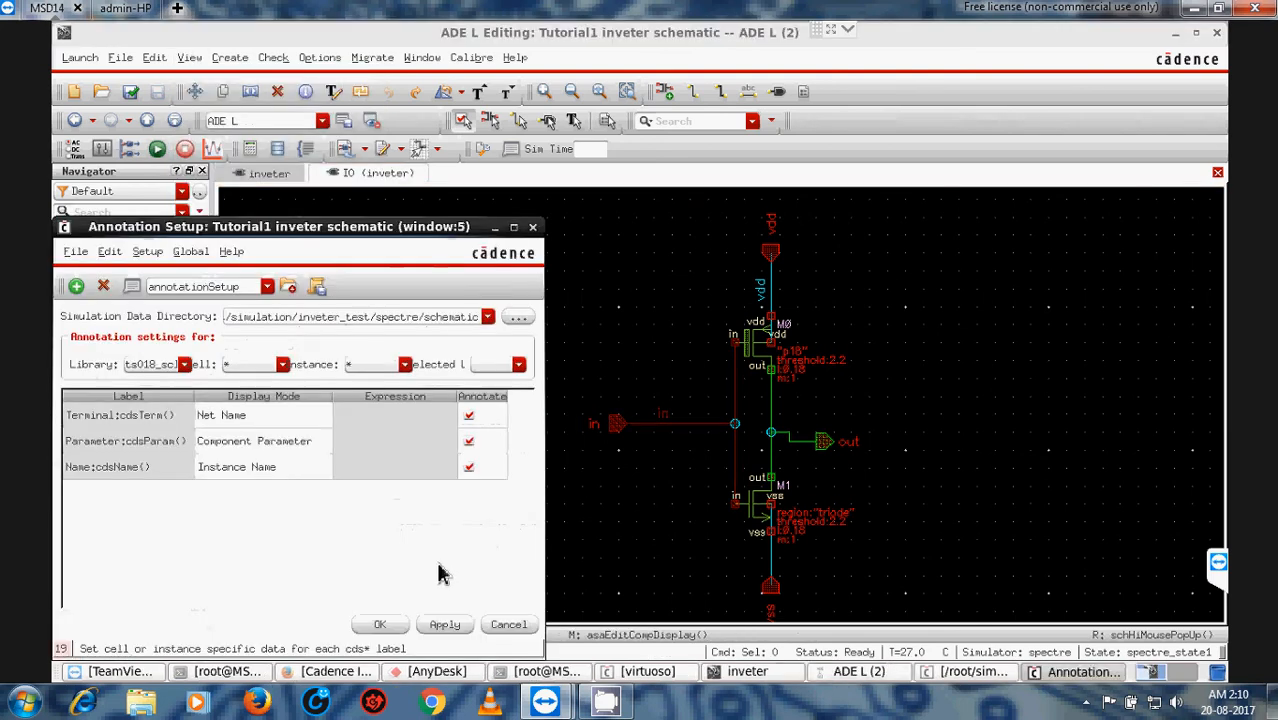
drag(343, 222, 485, 155)
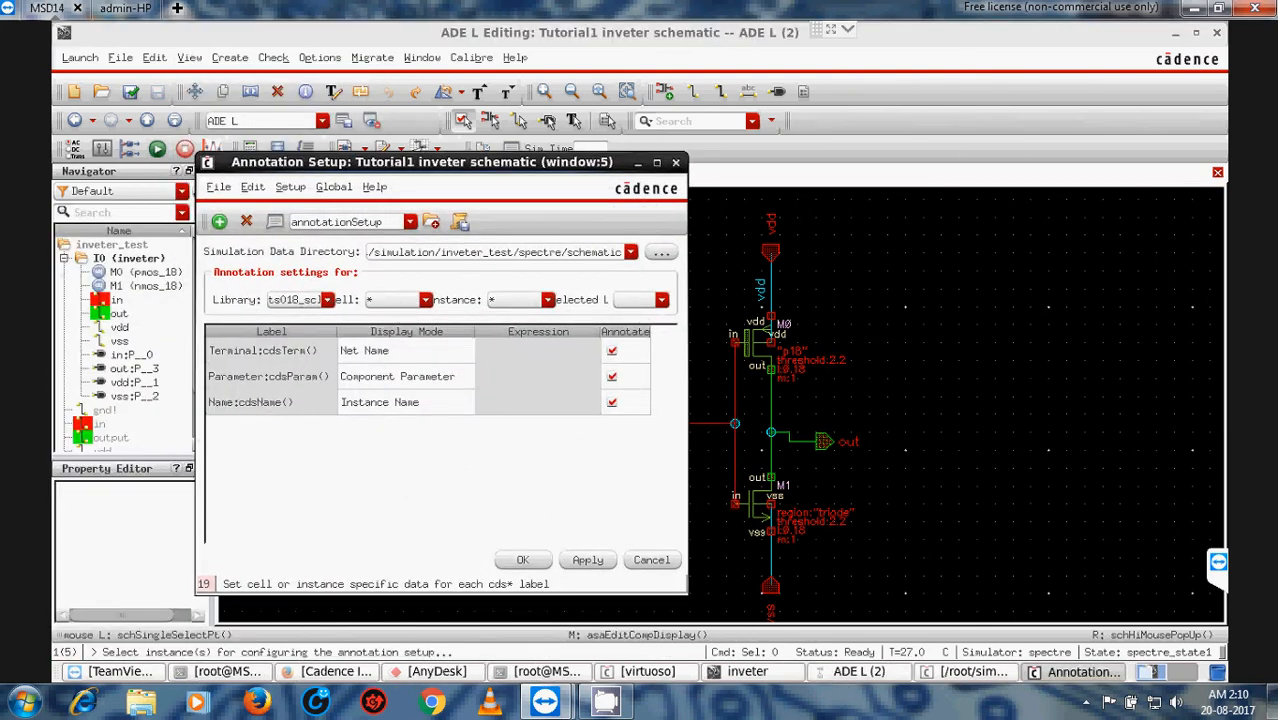
click(192, 60)
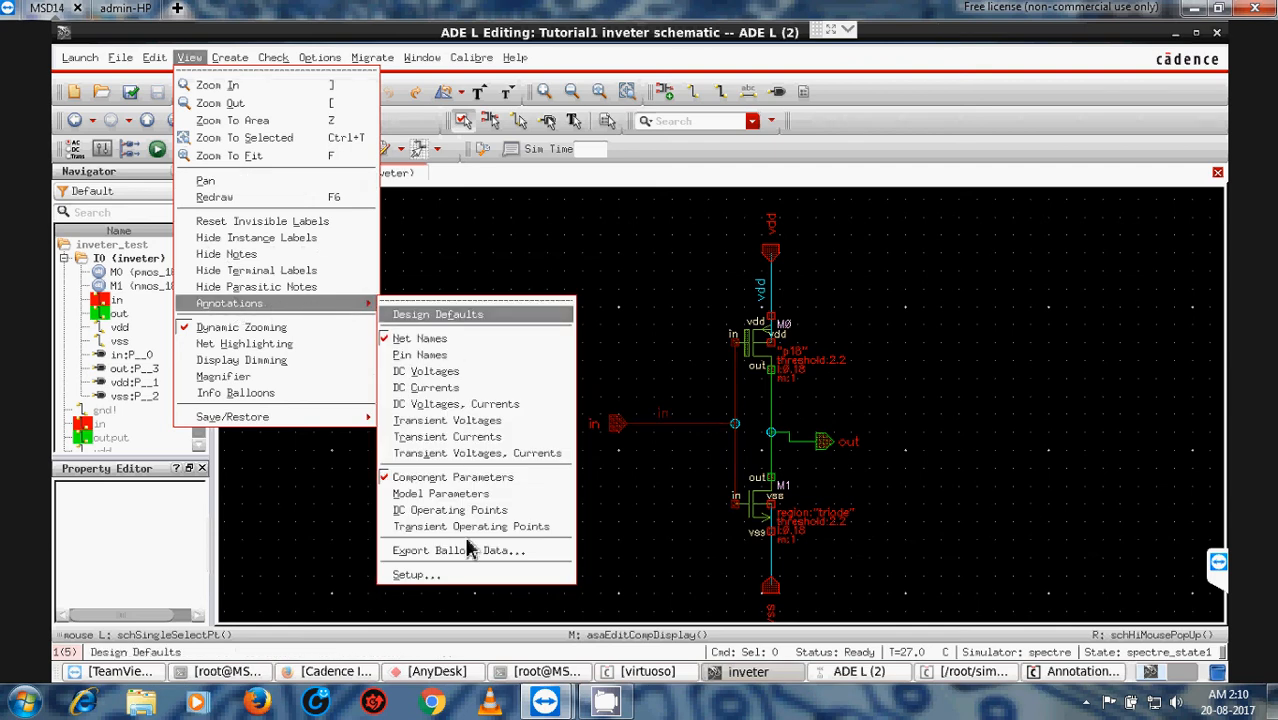
click(416, 575)
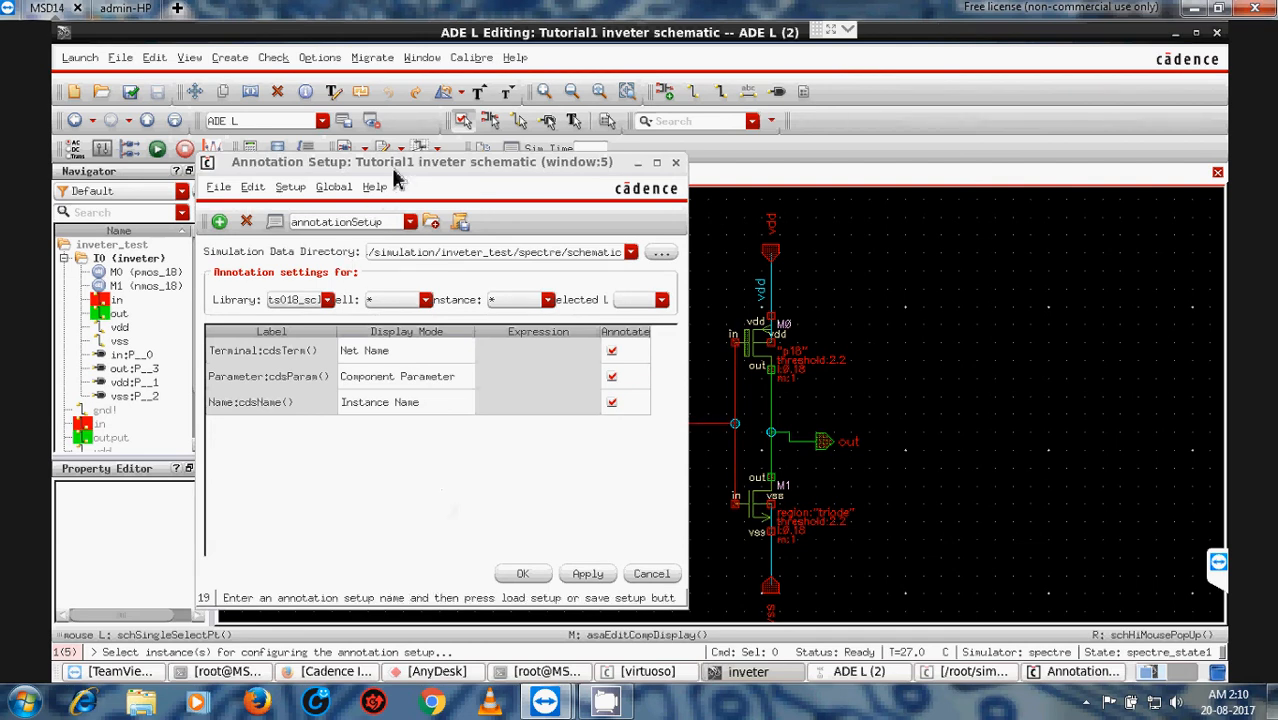
drag(394, 170, 462, 134)
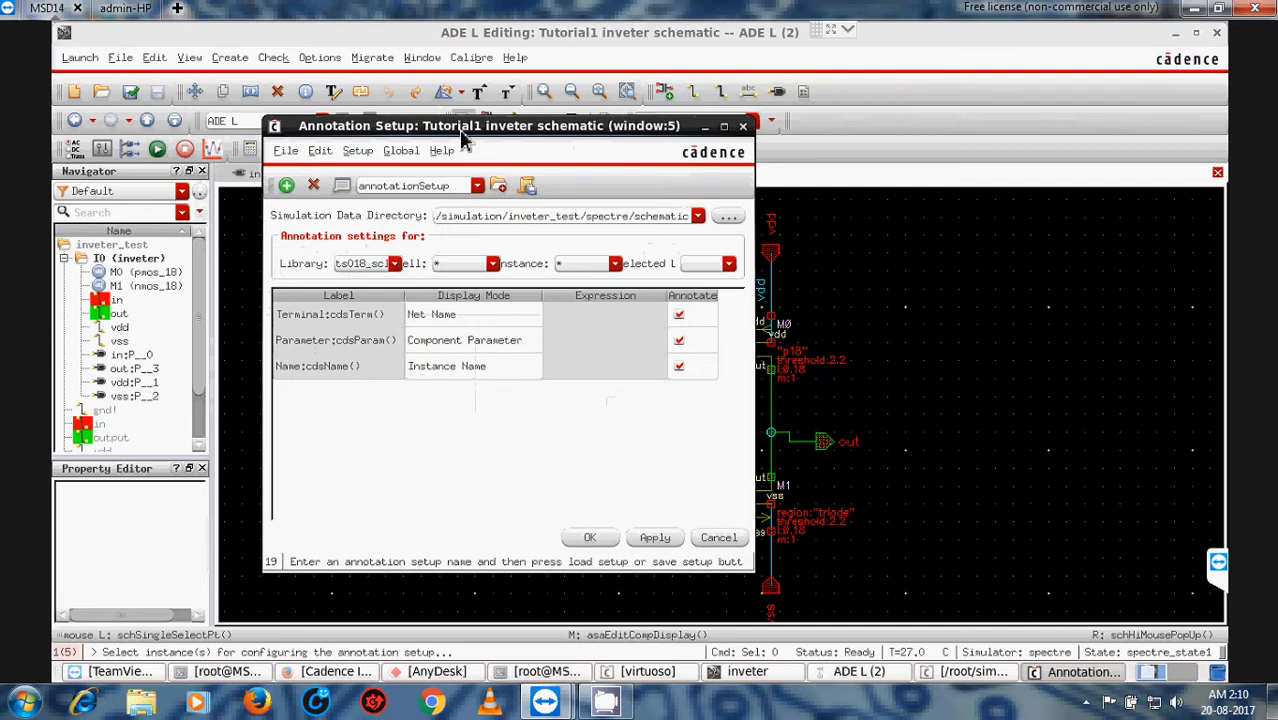
Step: Restrict the annotation settings to the pmos_18 cell and enable the model expression of its first component parameter
click(487, 265)
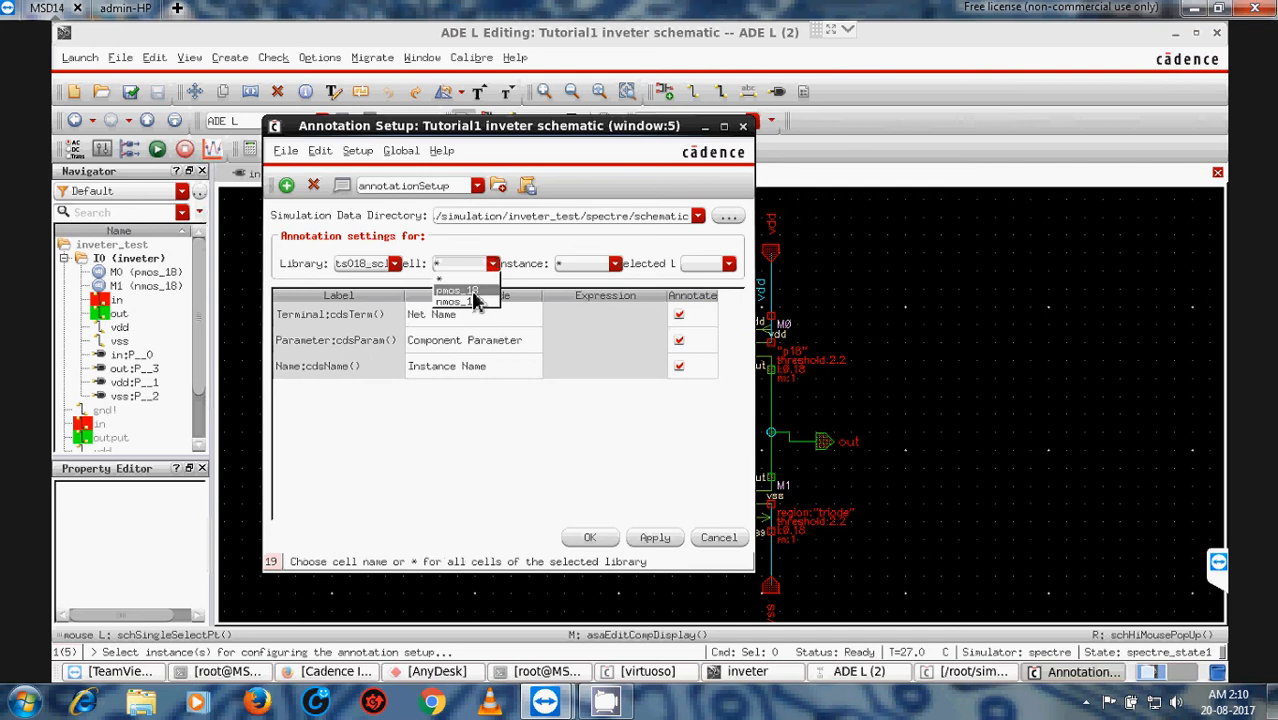
click(474, 291)
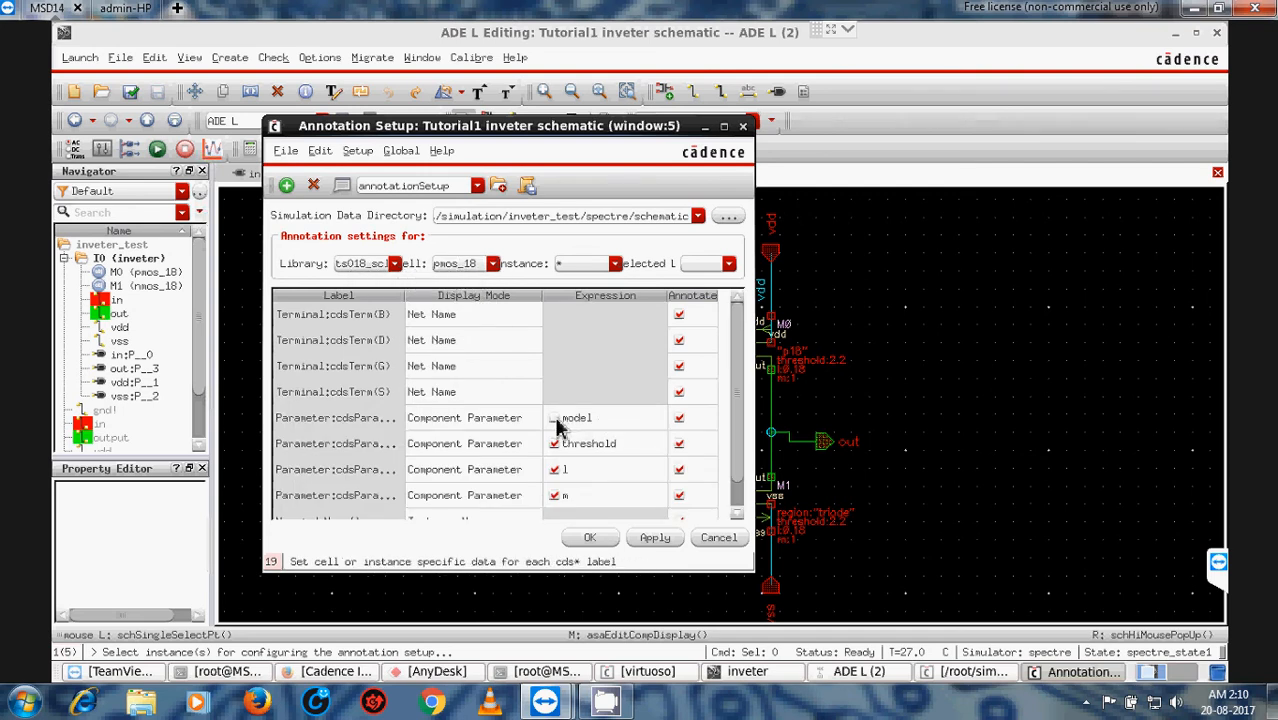
click(556, 420)
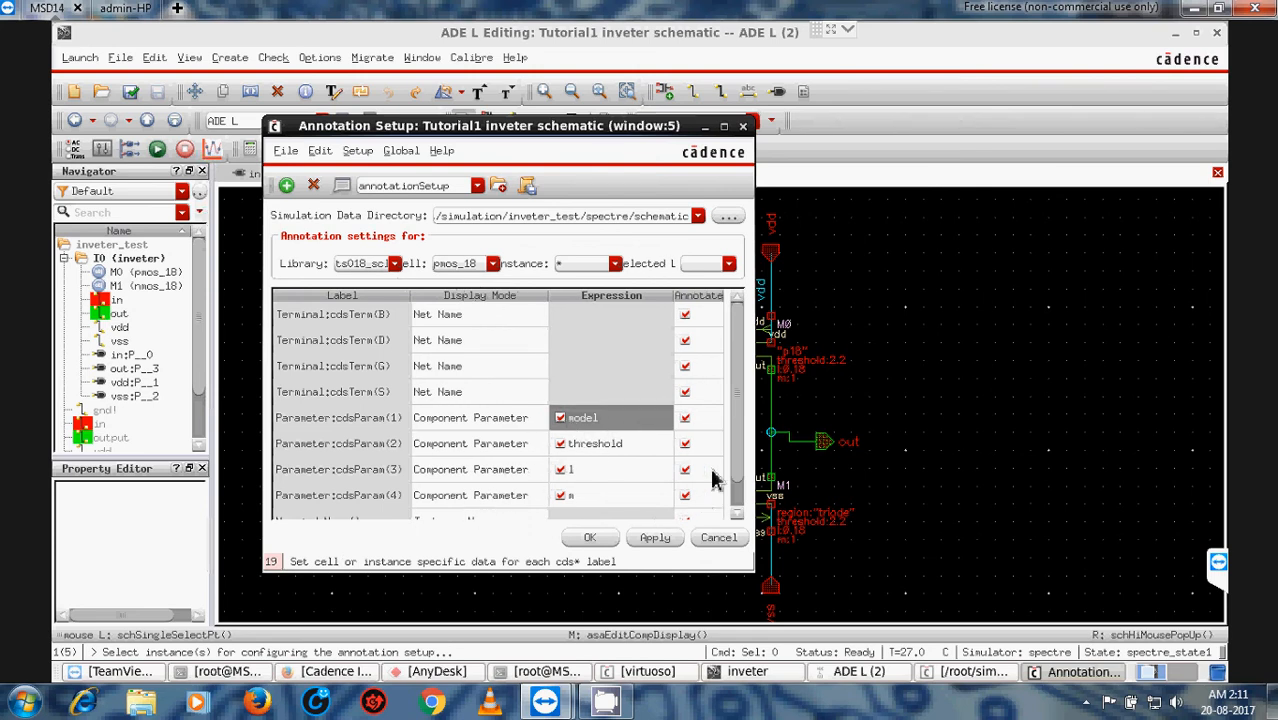
scroll(737, 508, down, 1)
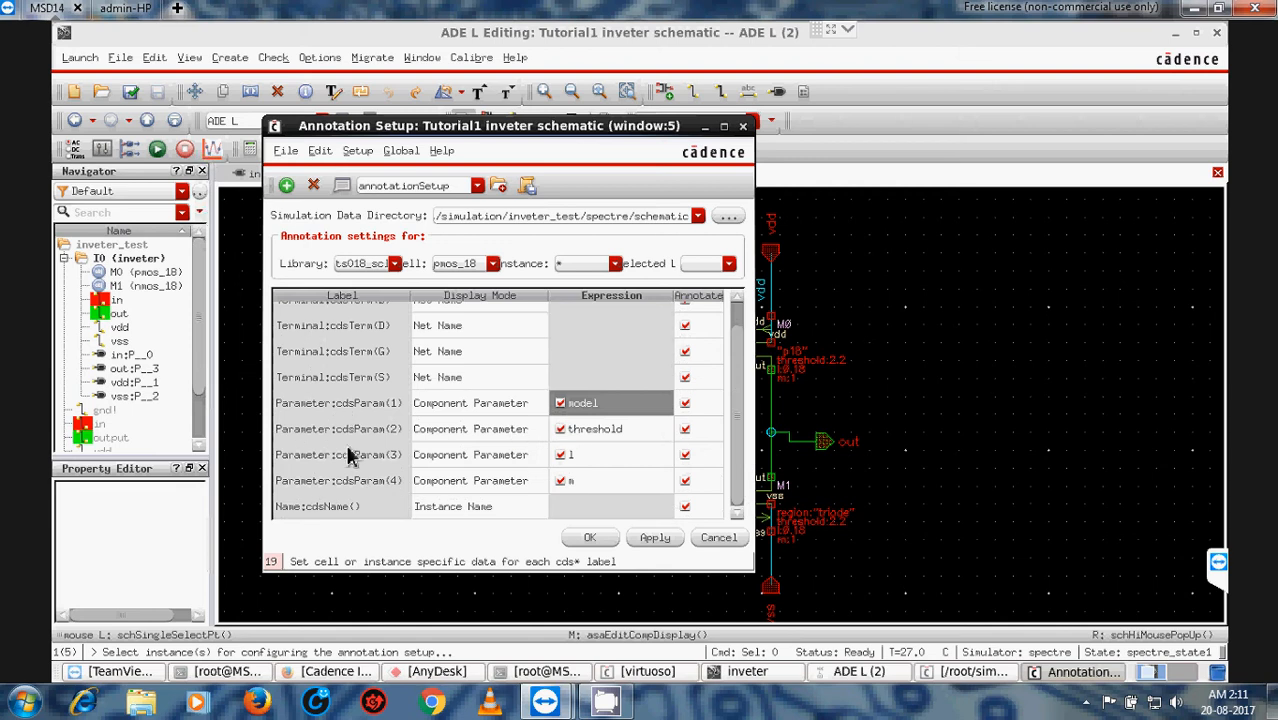
Step: Set the expression of the pmos_18 component parameter cdsParam(1) to region
double_click(614, 404)
click(665, 404)
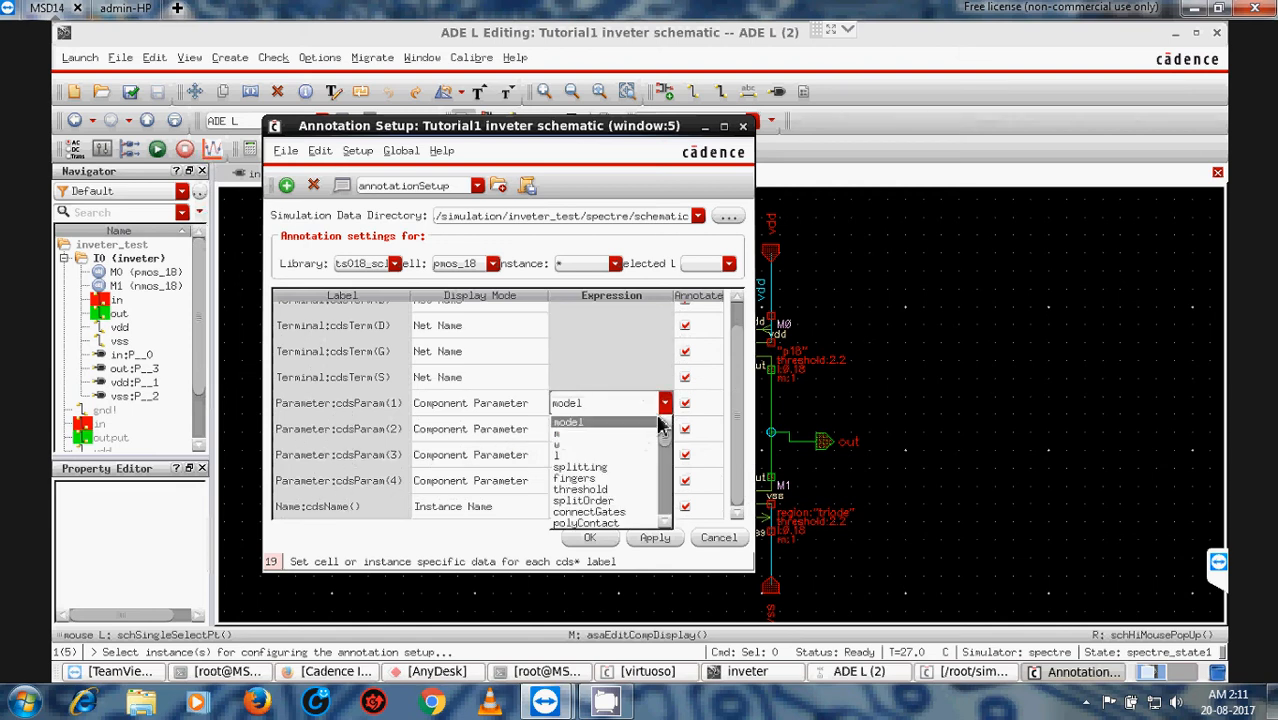
scroll(662, 468, down, 10)
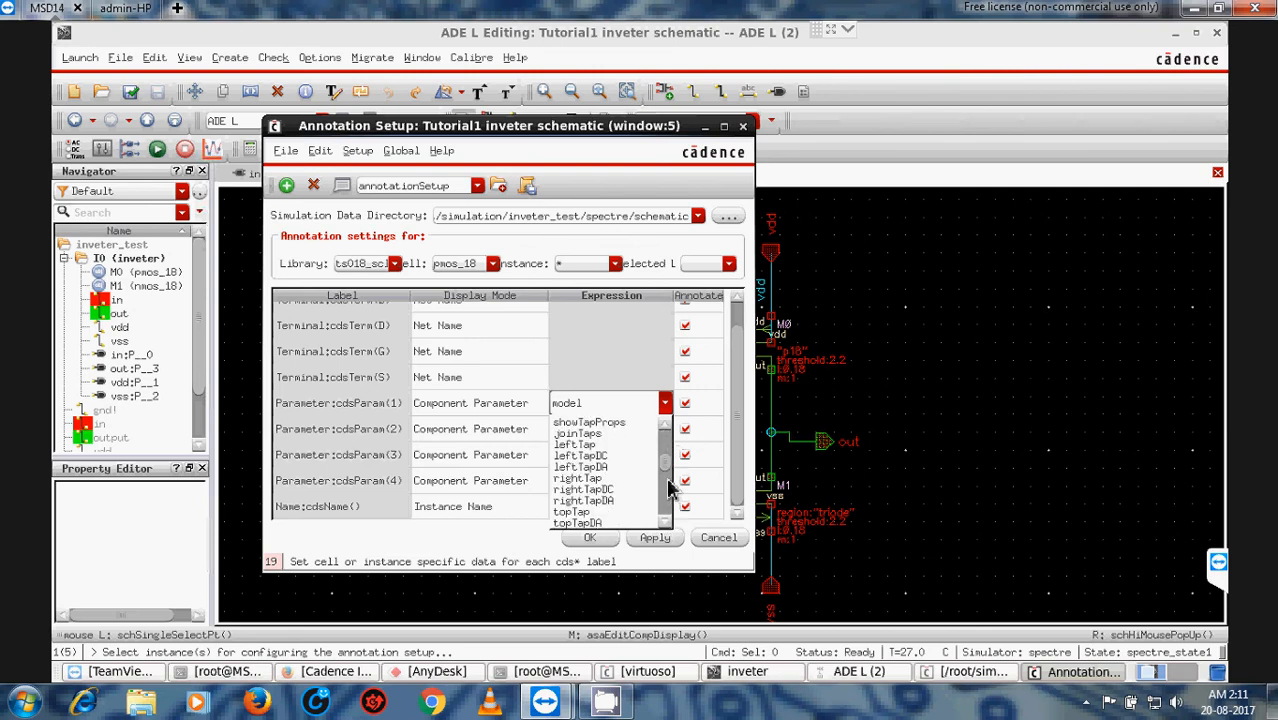
scroll(665, 515, down, 5)
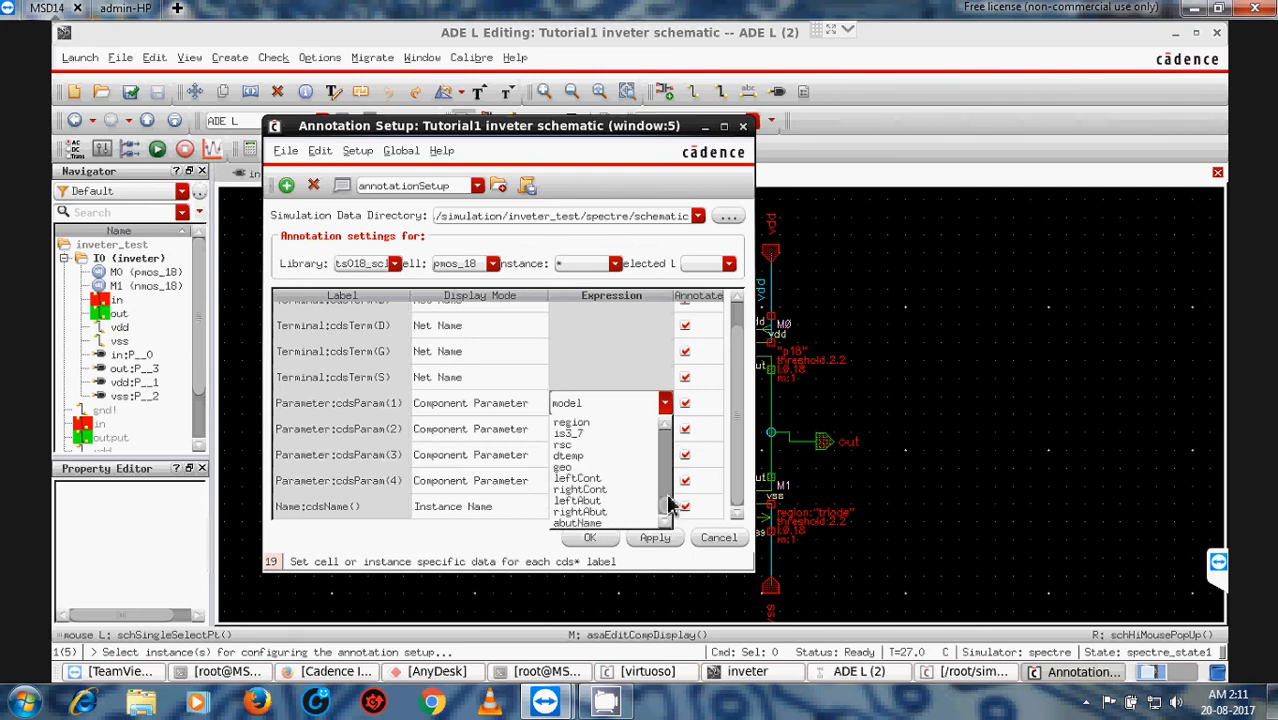
click(571, 422)
click(620, 437)
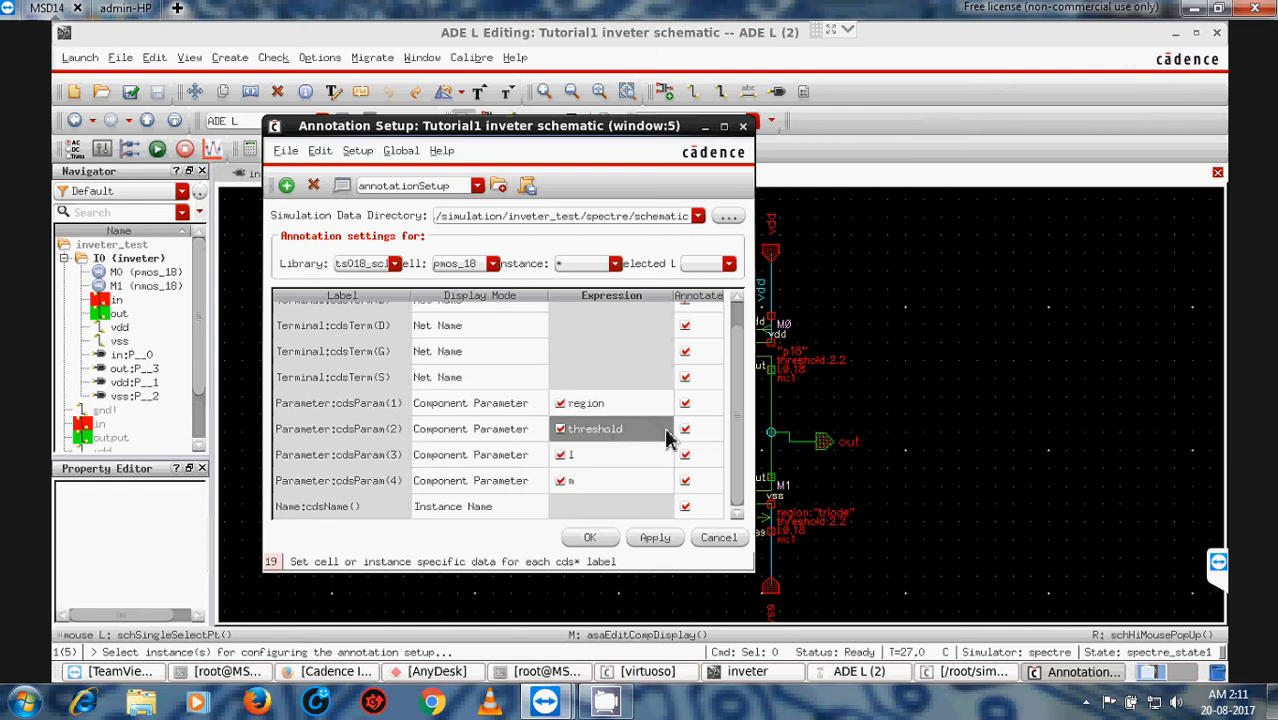
Step: Set the expression of the pmos_18 component parameter cdsParam(2) to Vgs
click(666, 437)
click(665, 428)
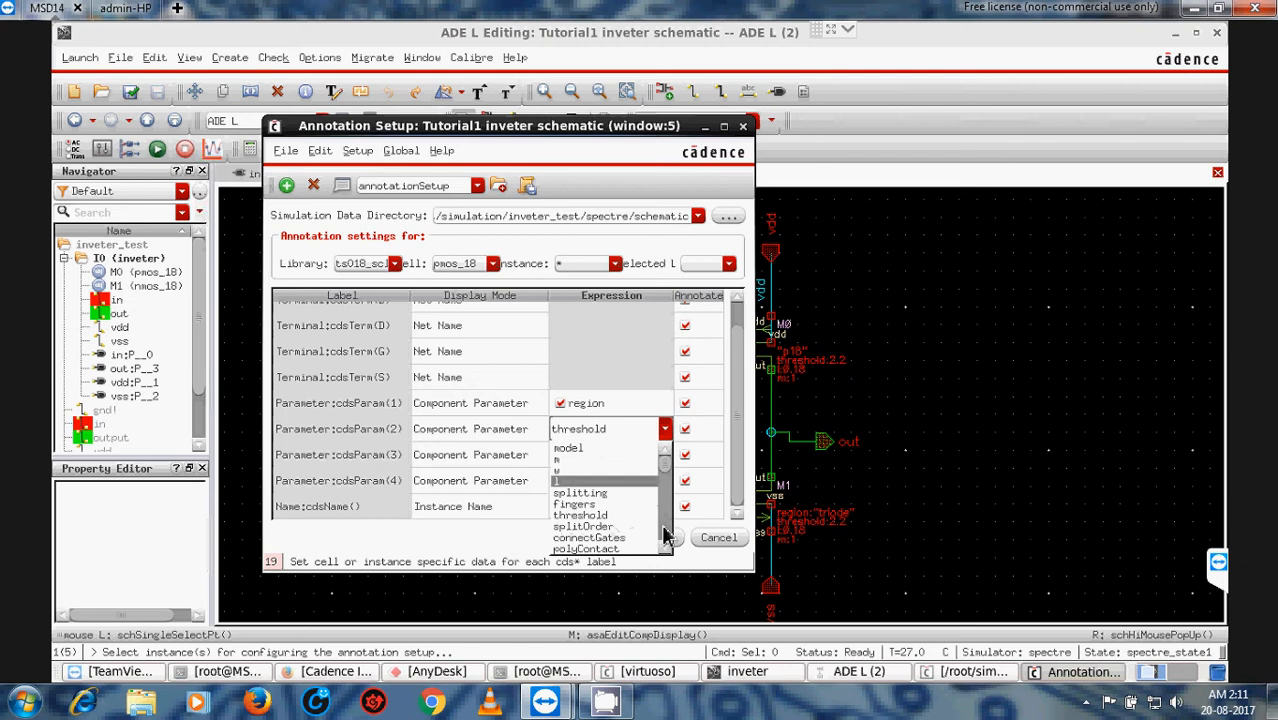
scroll(668, 552, down, 5)
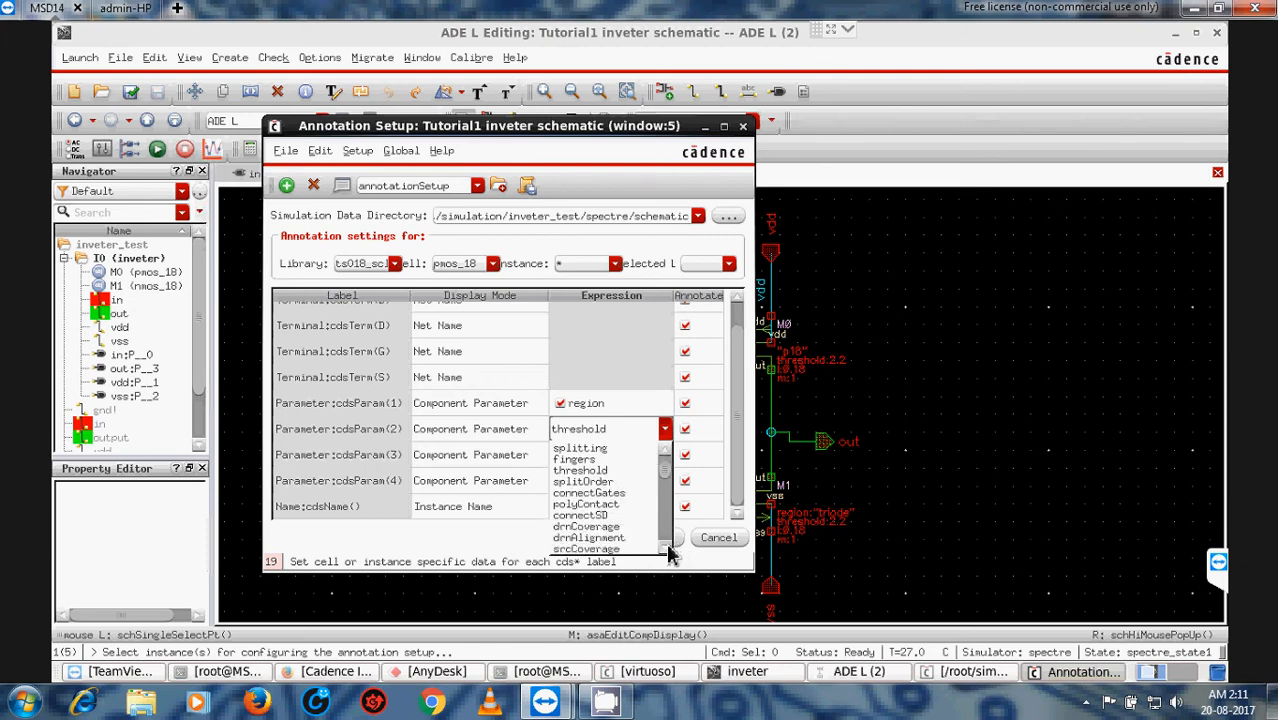
scroll(668, 552, down, 5)
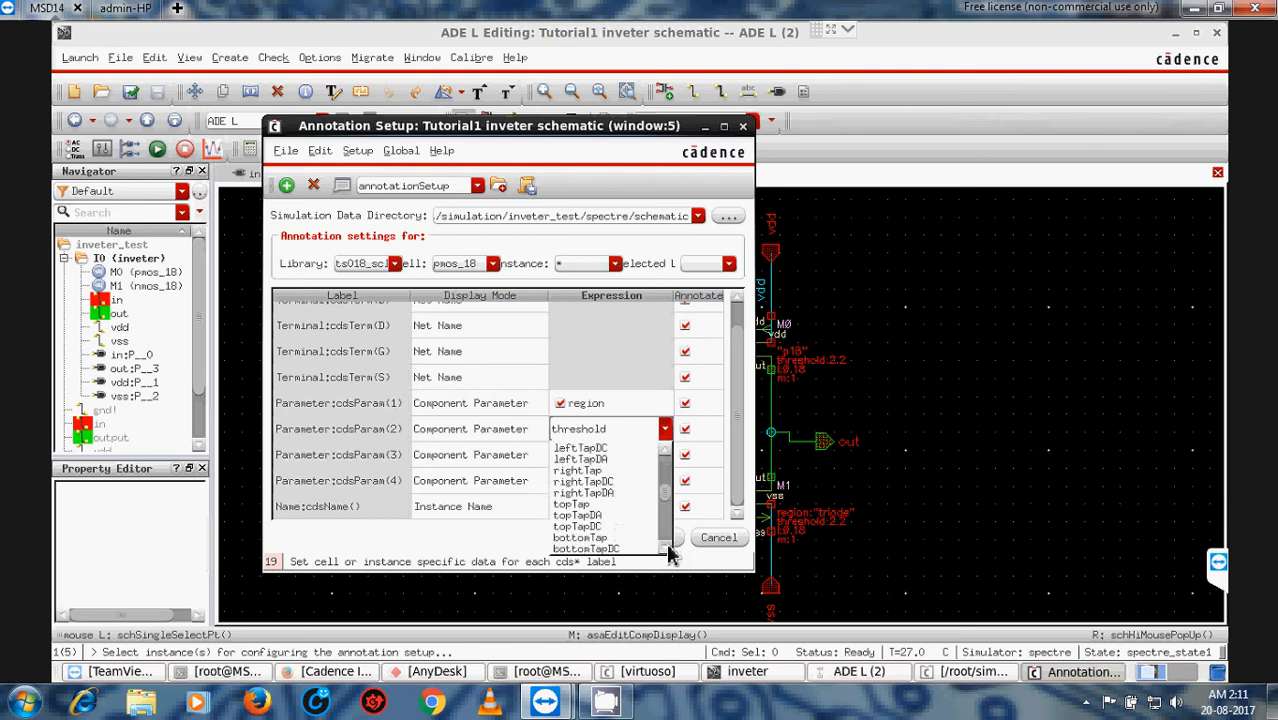
scroll(668, 552, down, 3)
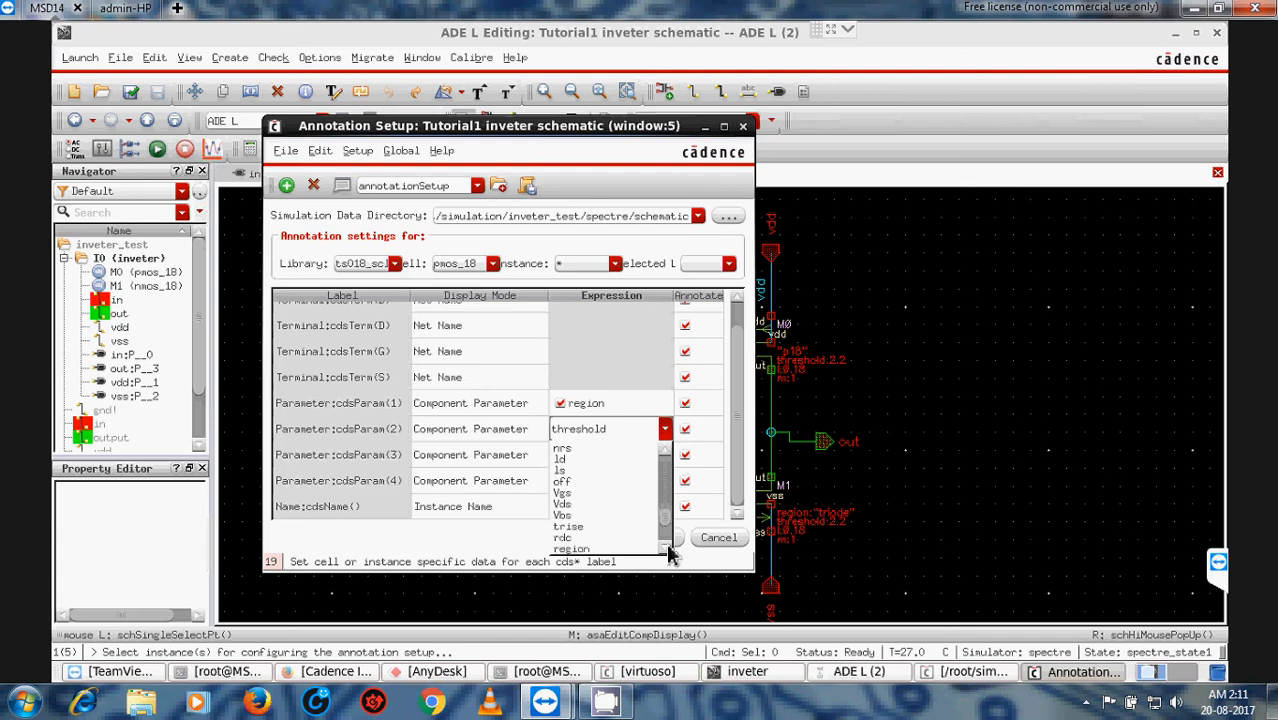
click(565, 496)
Step: Set the expression of the pmos_18 component parameter cdsParam(3) to threshold and apply the annotation settings
click(644, 456)
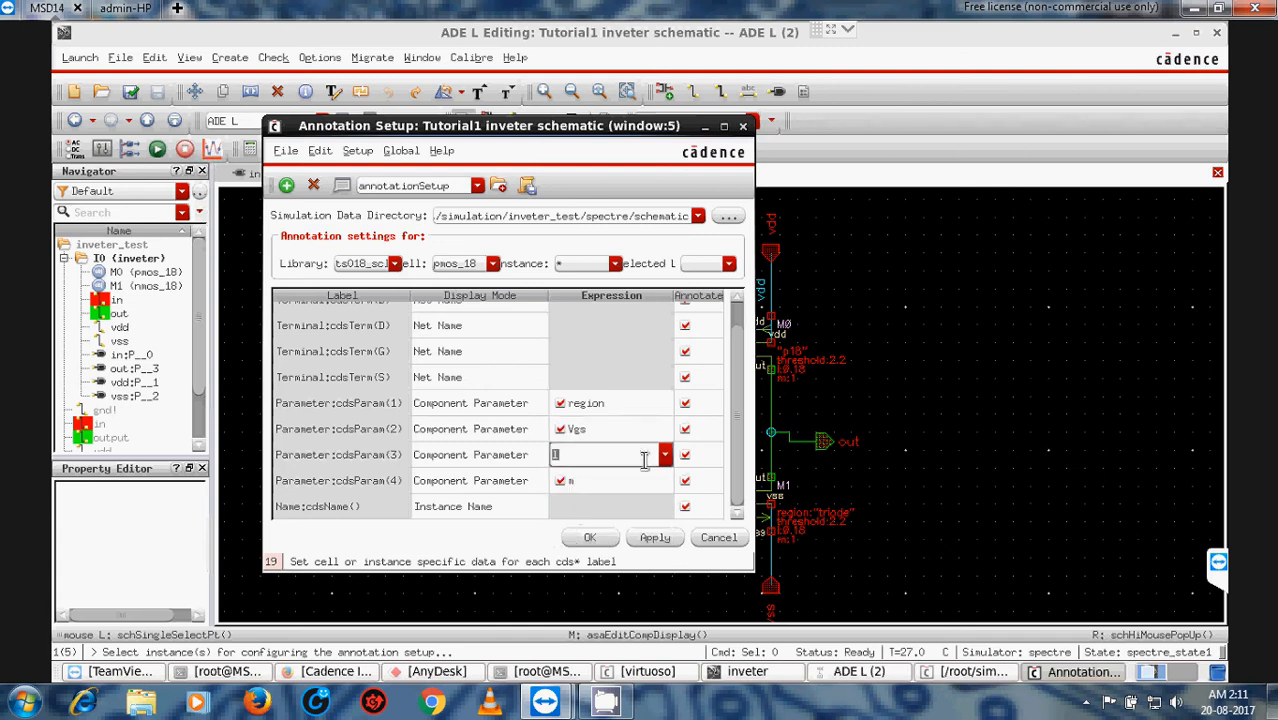
click(664, 456)
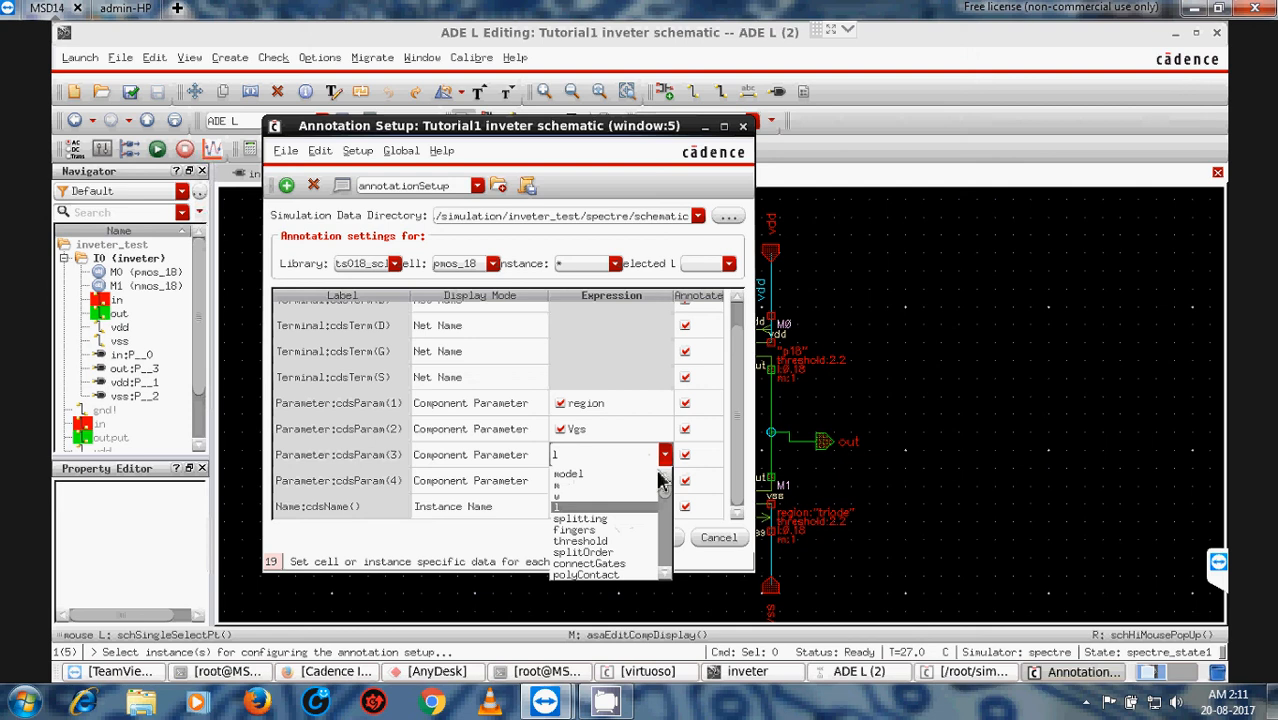
click(665, 574)
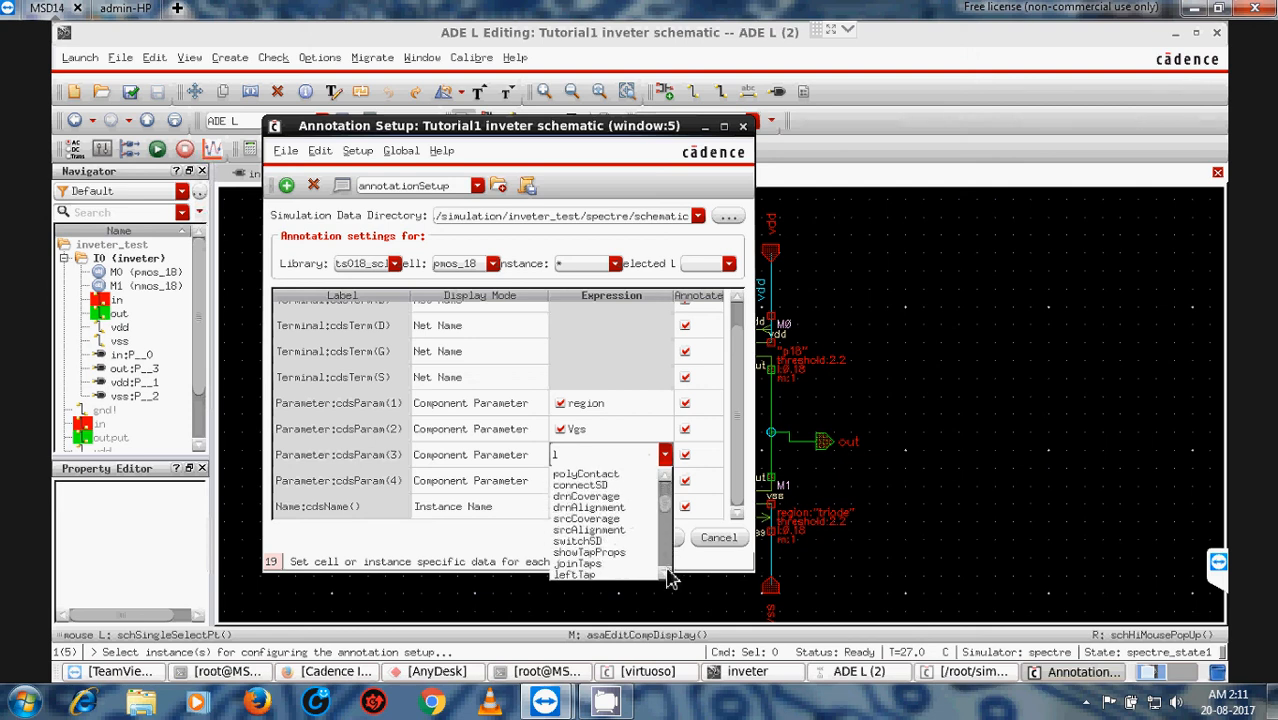
click(665, 574)
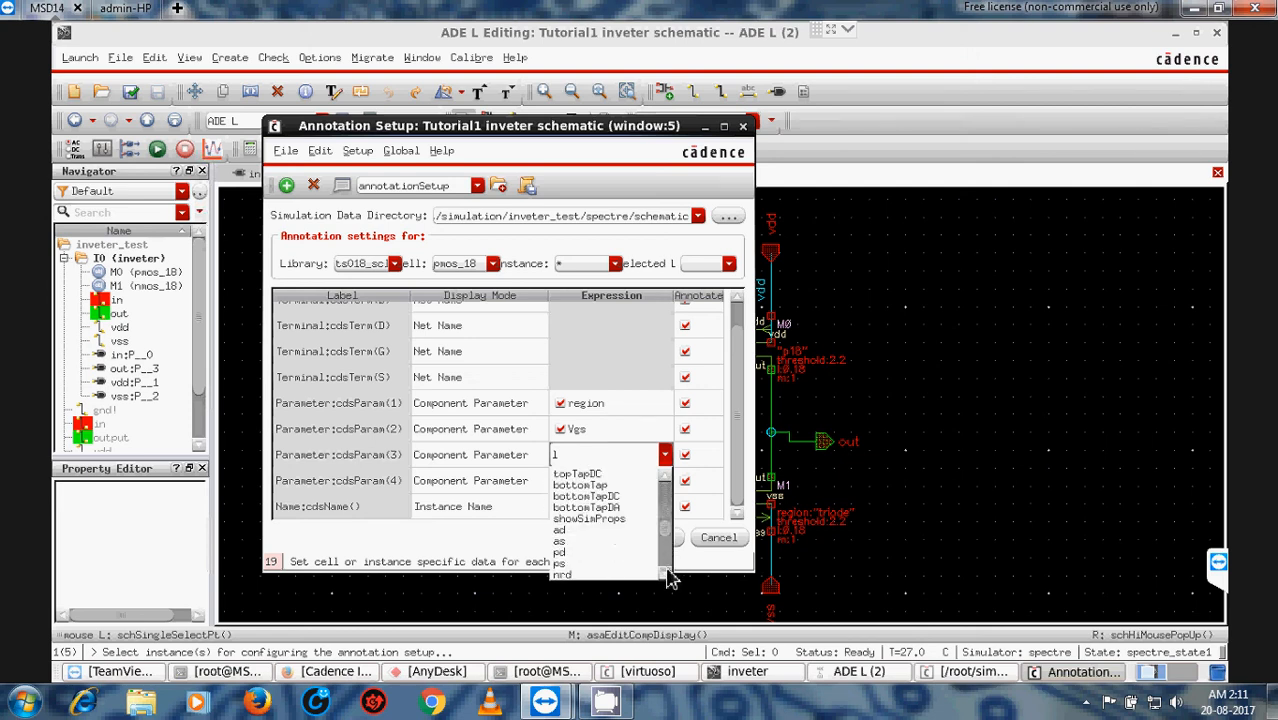
click(665, 574)
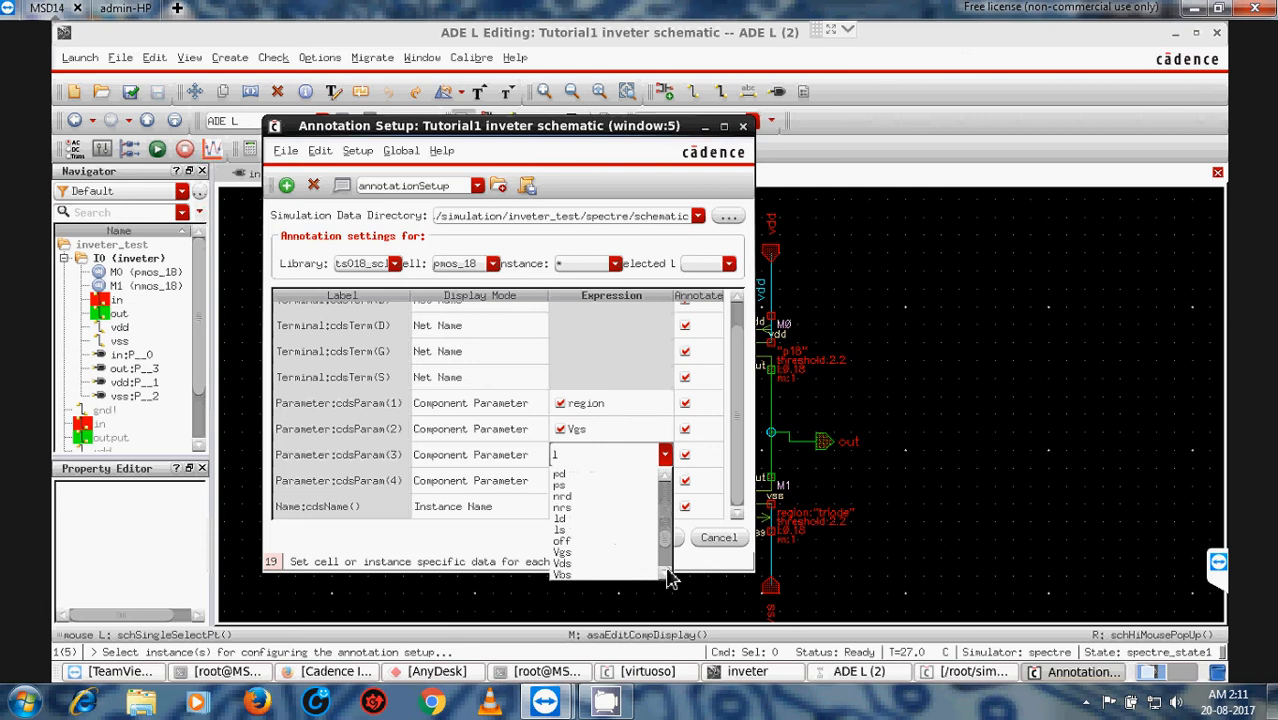
click(665, 574)
click(665, 574)
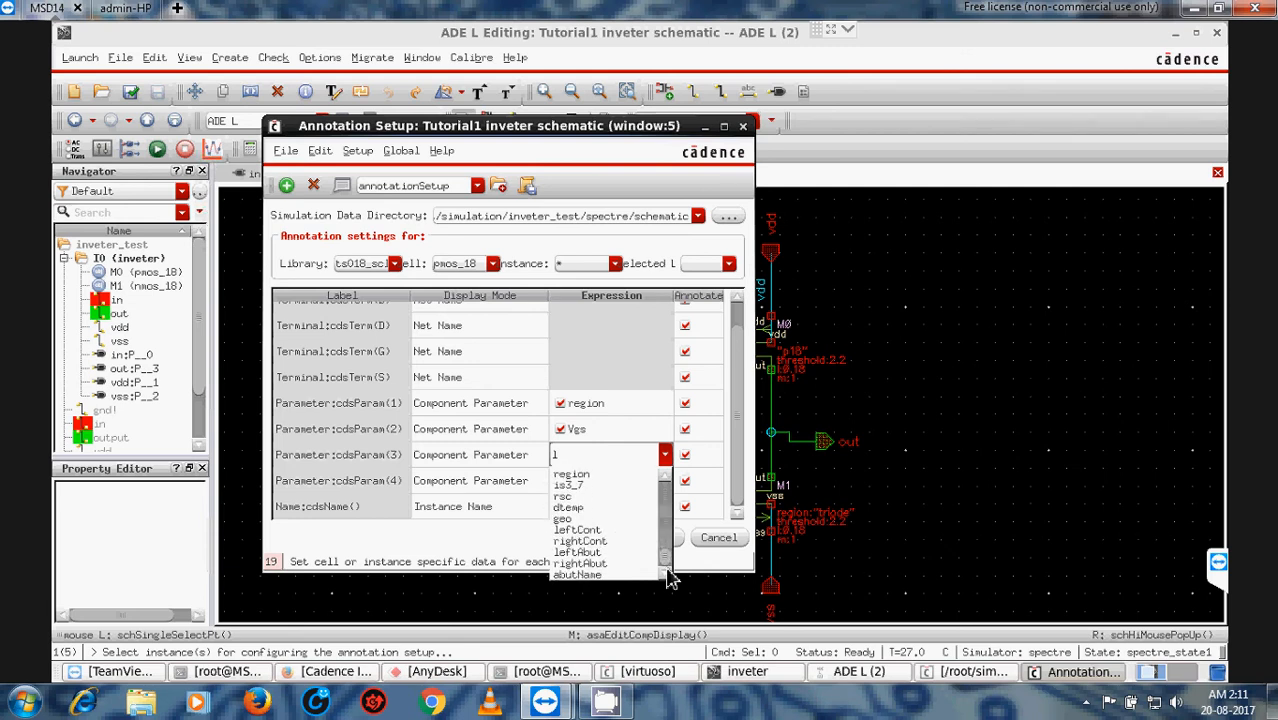
click(666, 480)
click(666, 480)
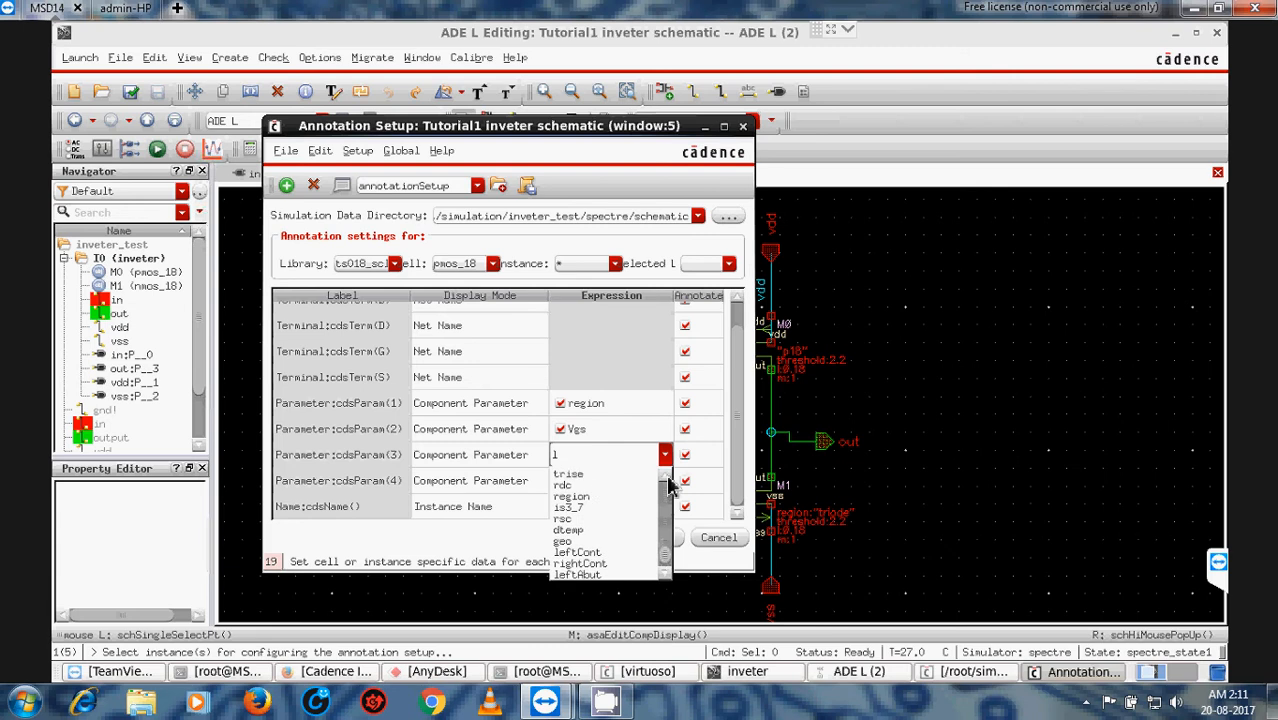
click(666, 480)
click(667, 481)
click(667, 481)
click(667, 481)
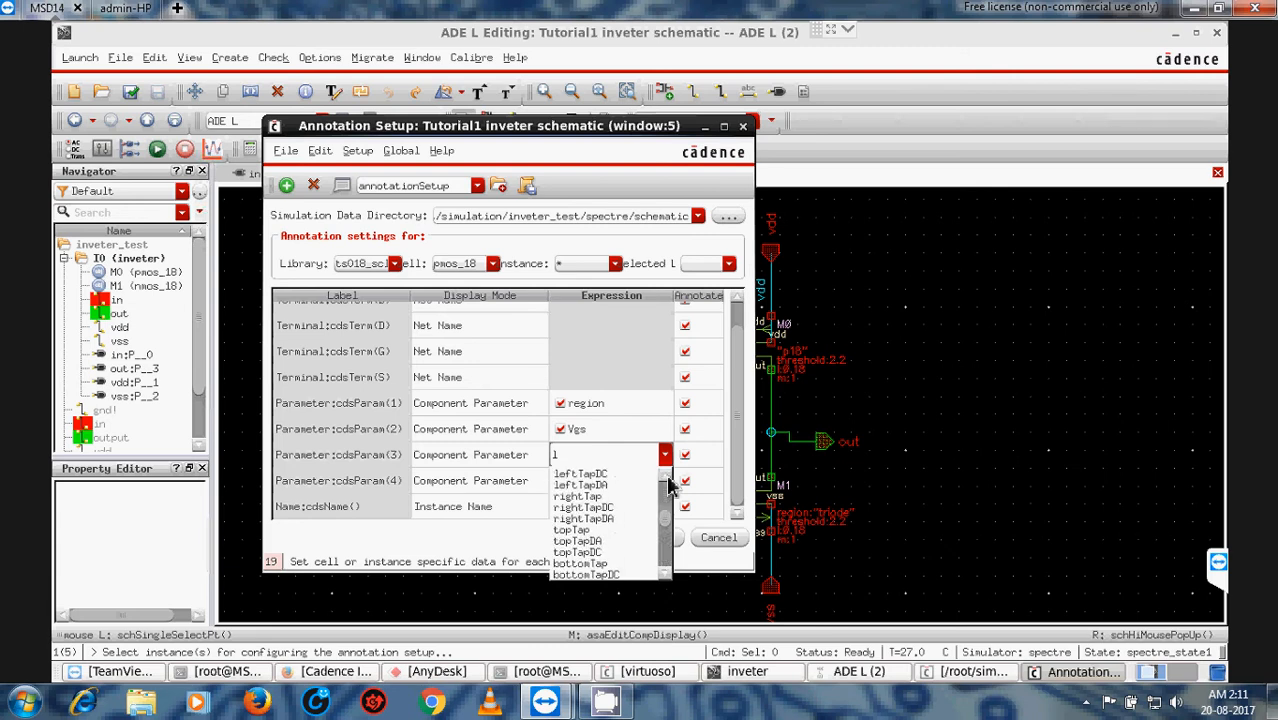
click(667, 481)
click(667, 481)
click(667, 481)
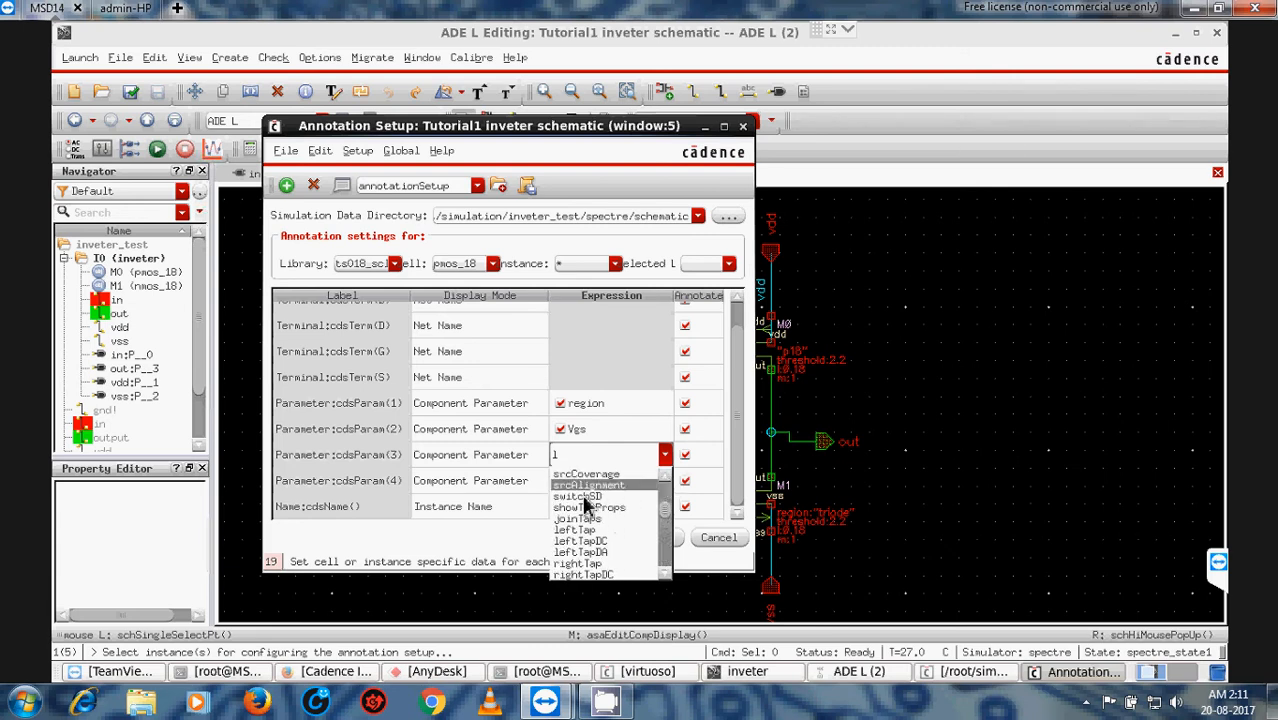
click(666, 481)
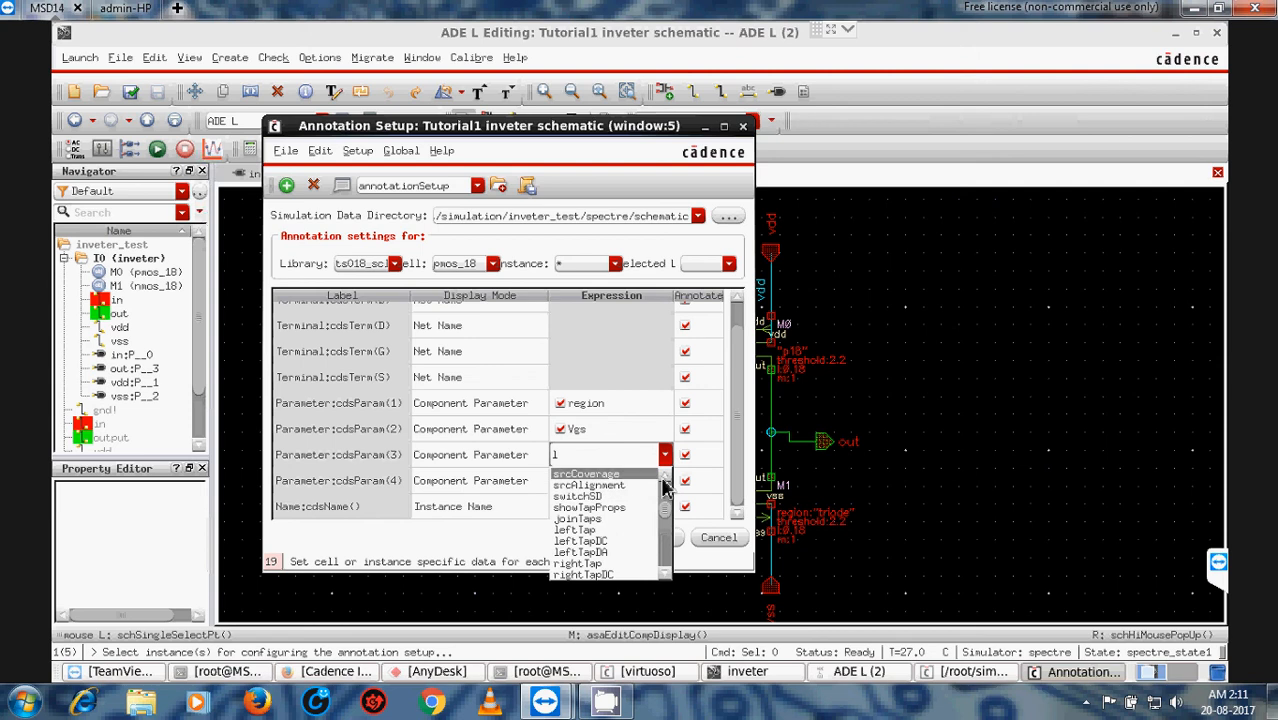
click(666, 481)
click(666, 481)
click(666, 481)
click(666, 481)
click(666, 481)
click(666, 481)
click(666, 481)
click(666, 481)
click(666, 481)
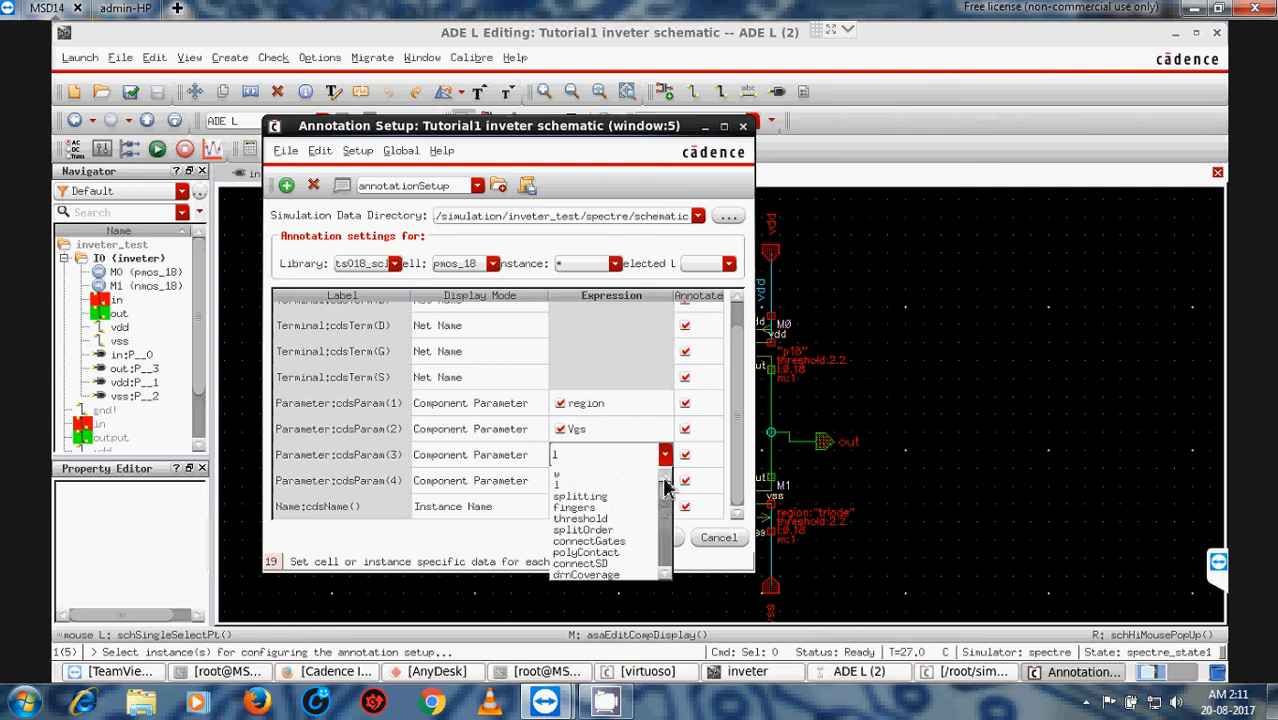
click(582, 518)
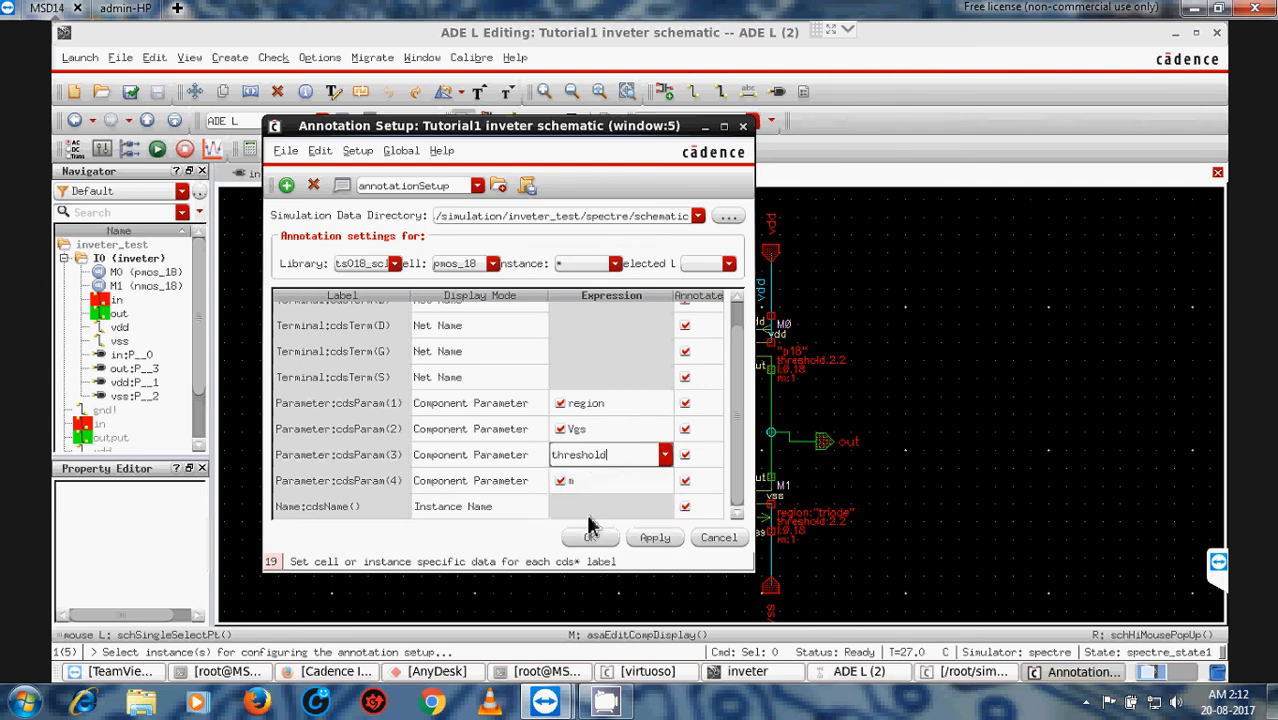
click(643, 540)
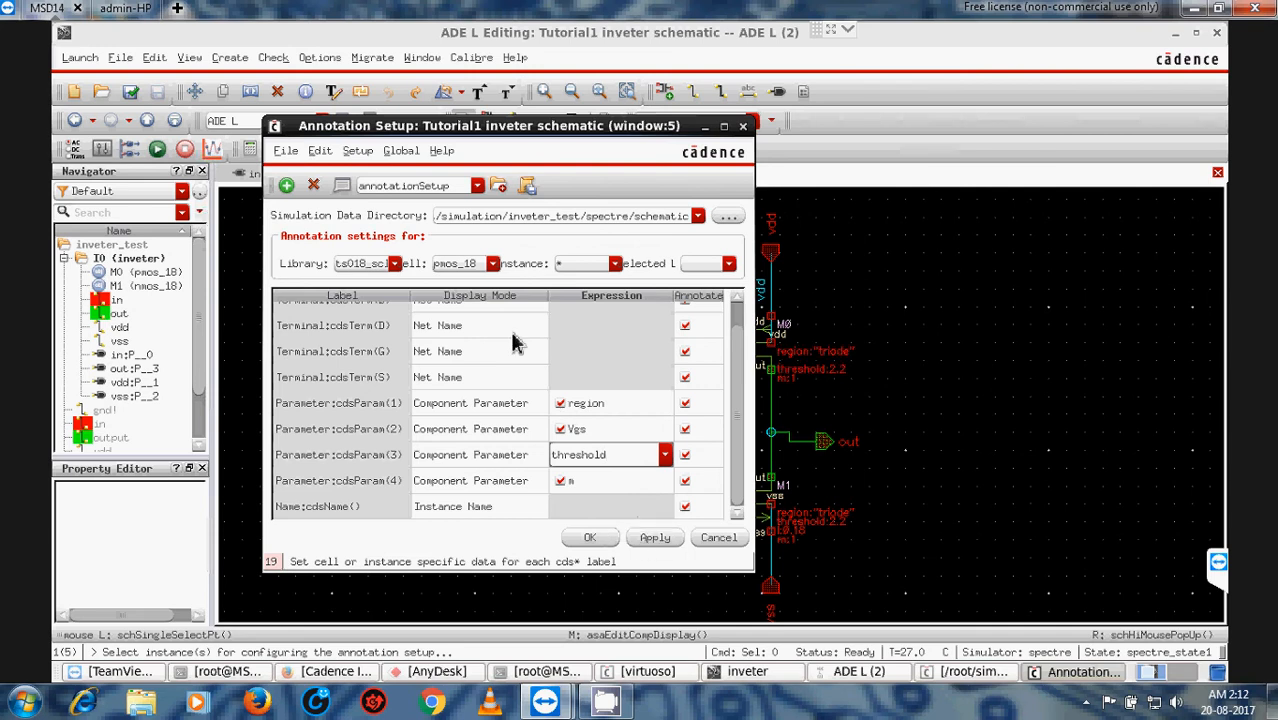
Step: Switch the annotation settings to the nmos_18 cell and accept the annotation setup
click(492, 263)
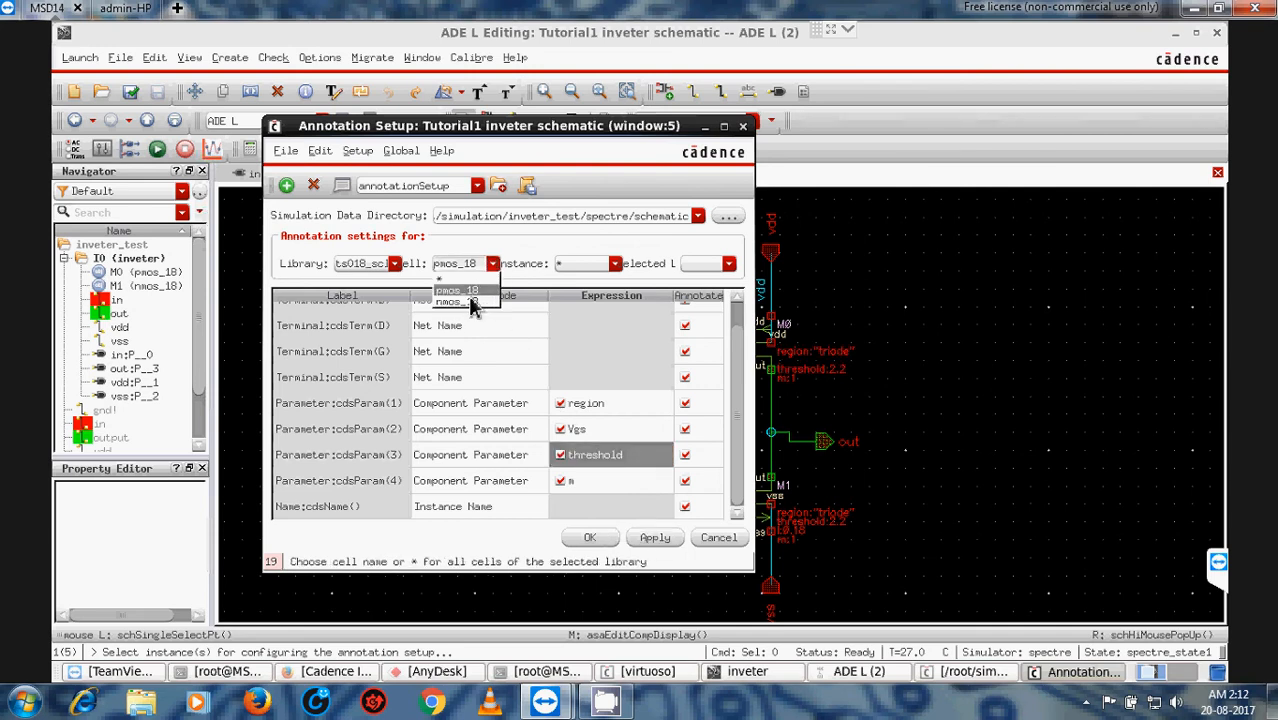
click(468, 301)
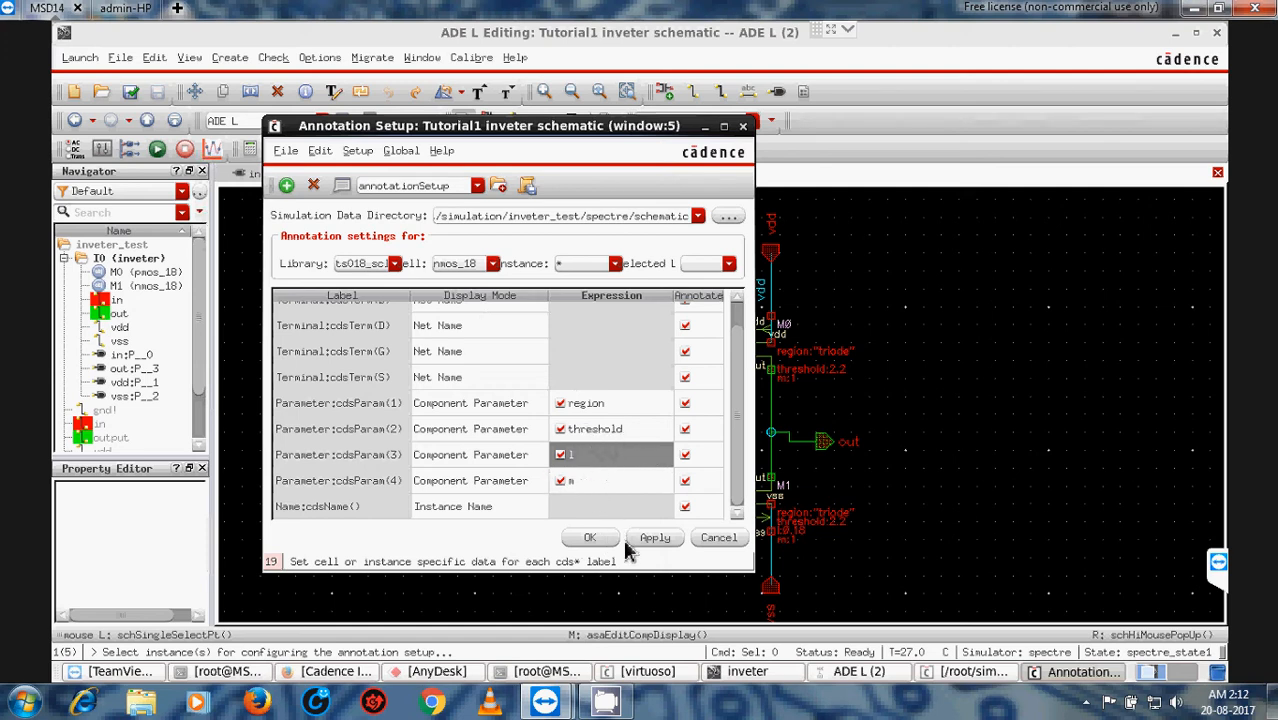
click(594, 540)
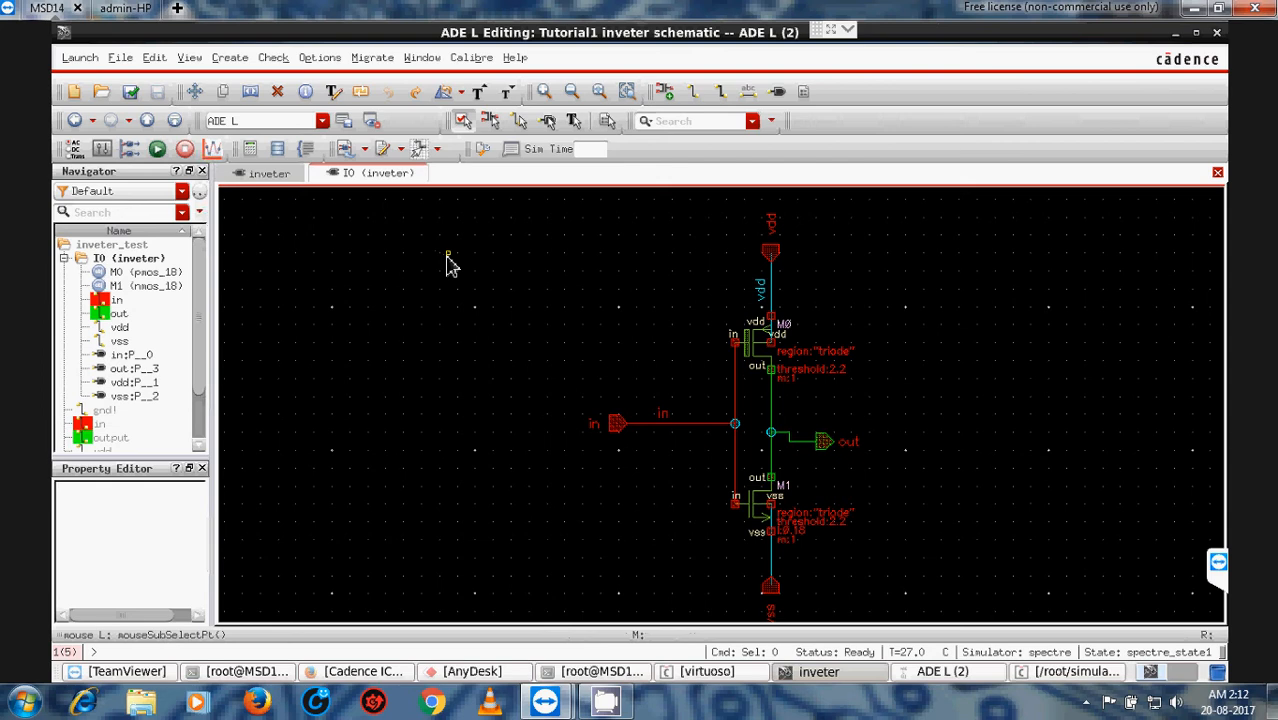
Step: Leave the descended view for the standalone inveter schematic and launch Layout XL on its existing layout for editing, with automatic configuration
key(ctrl+e)
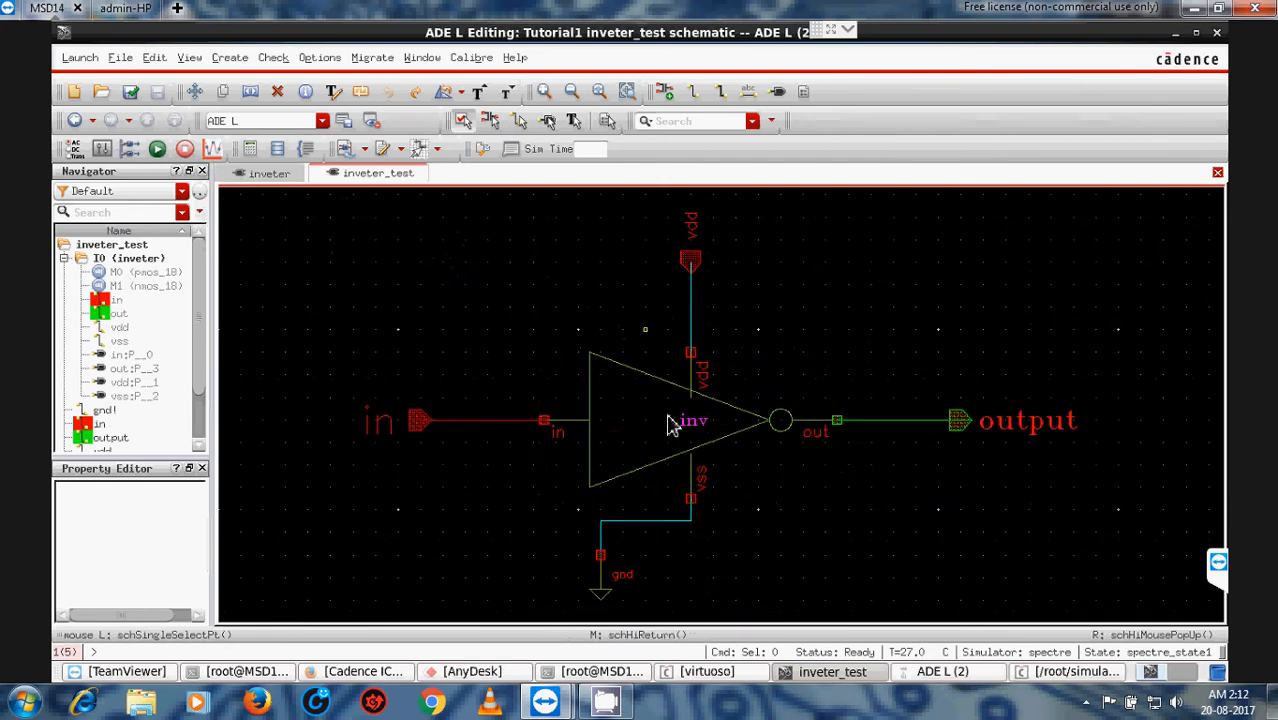
click(268, 174)
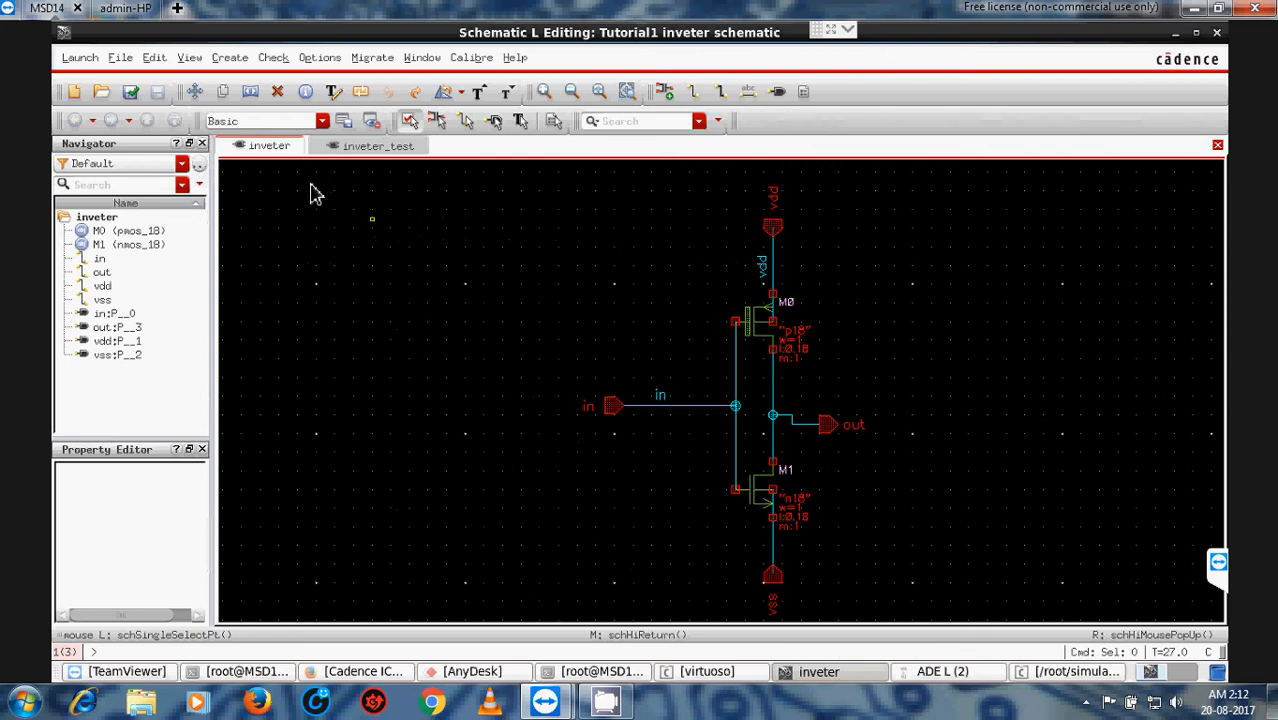
click(91, 60)
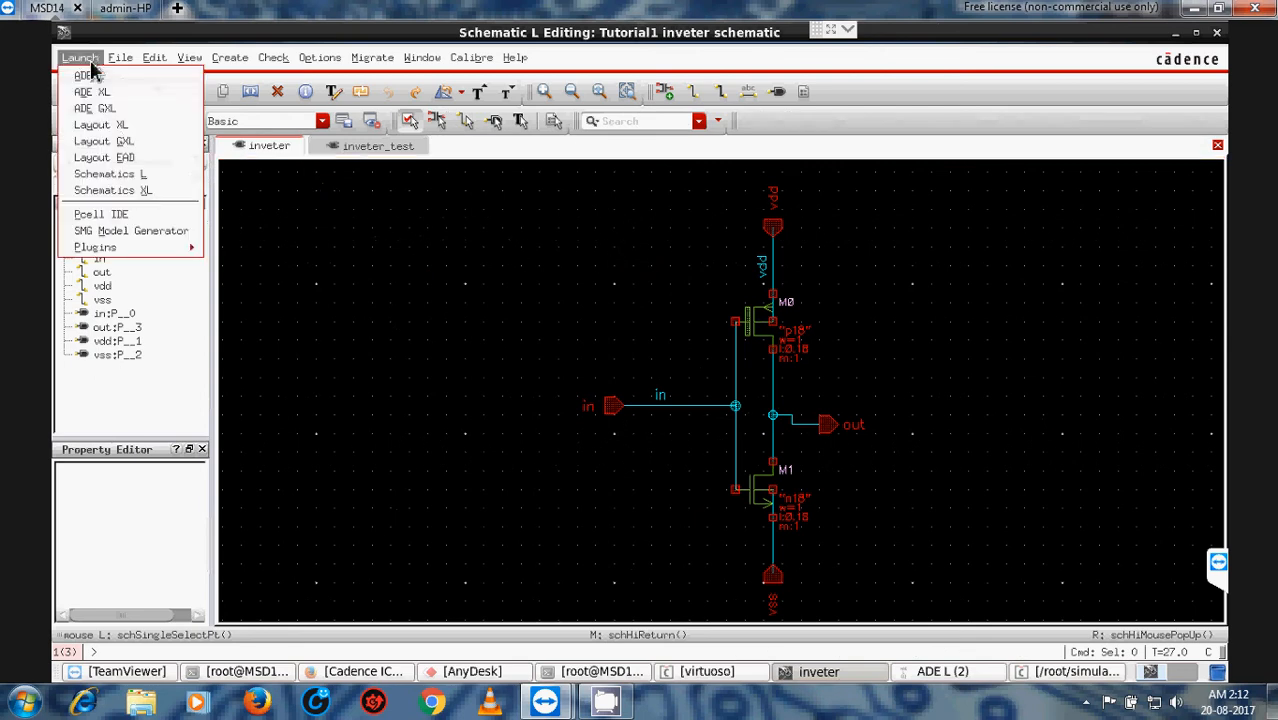
click(102, 125)
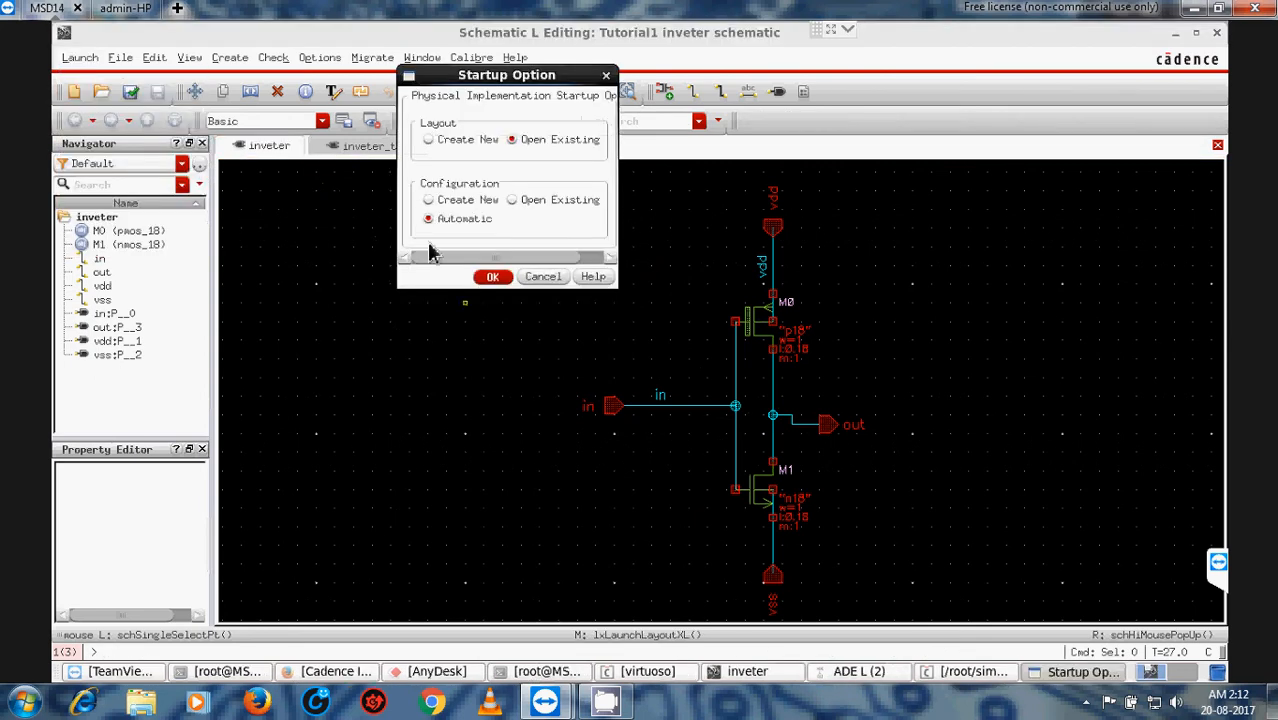
click(493, 277)
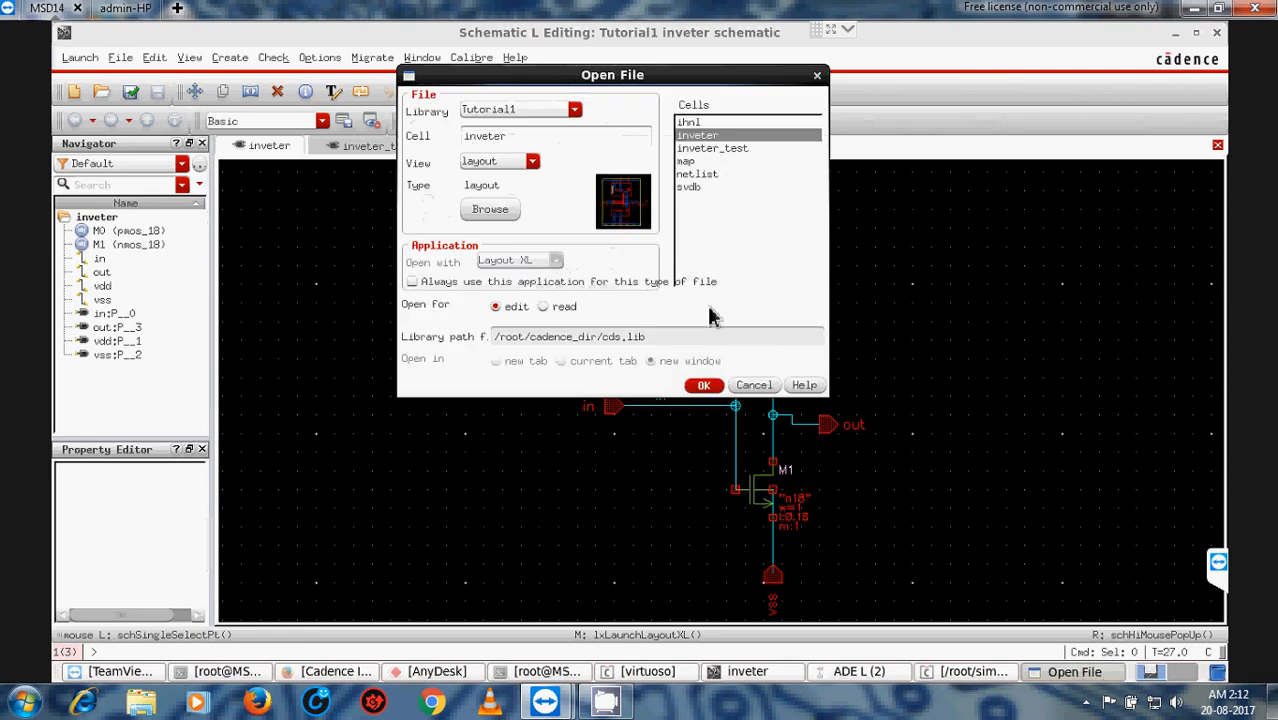
click(705, 387)
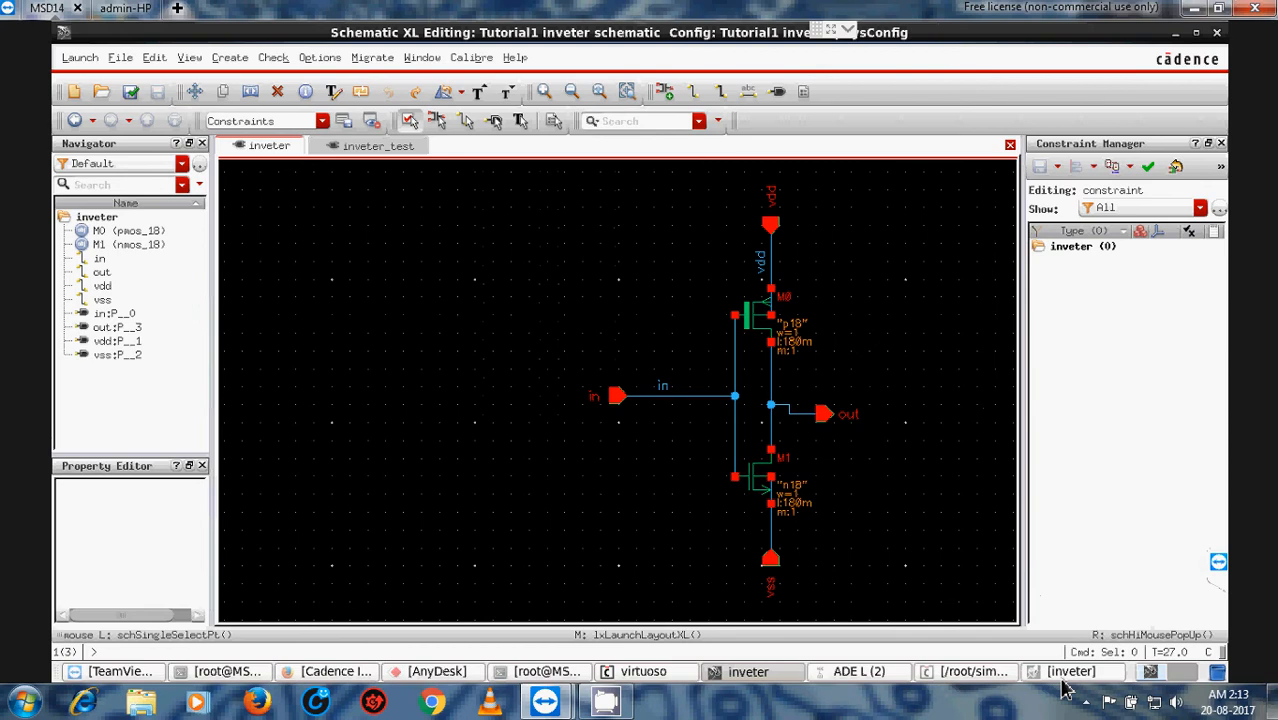
Step: Bring up the inveter layout window, maximise it and look over the available Calibre runs without starting one
click(1064, 680)
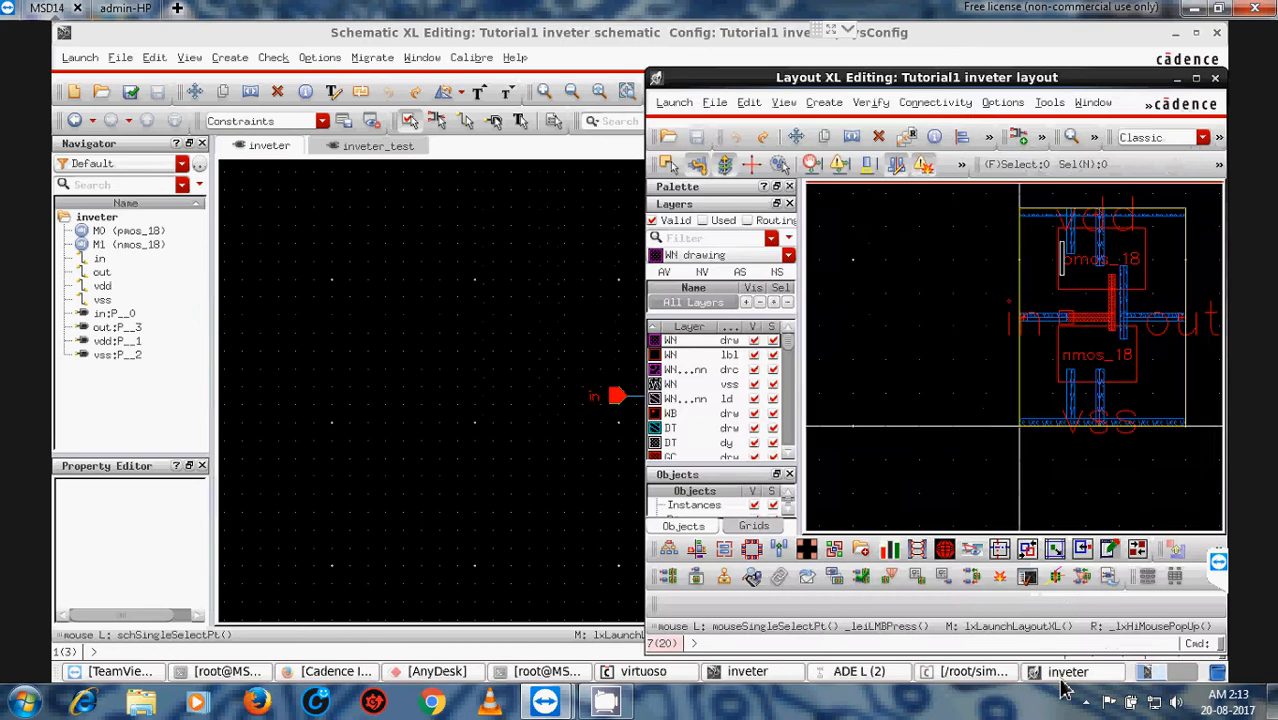
click(1197, 80)
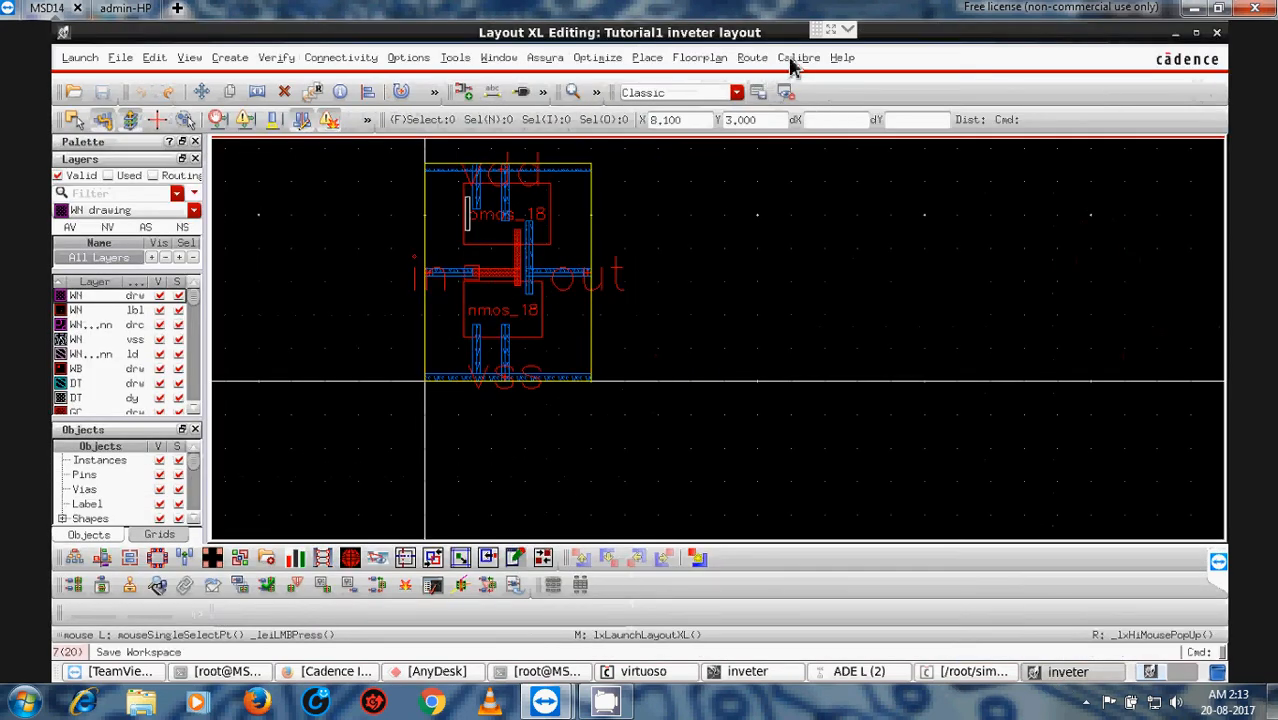
click(797, 59)
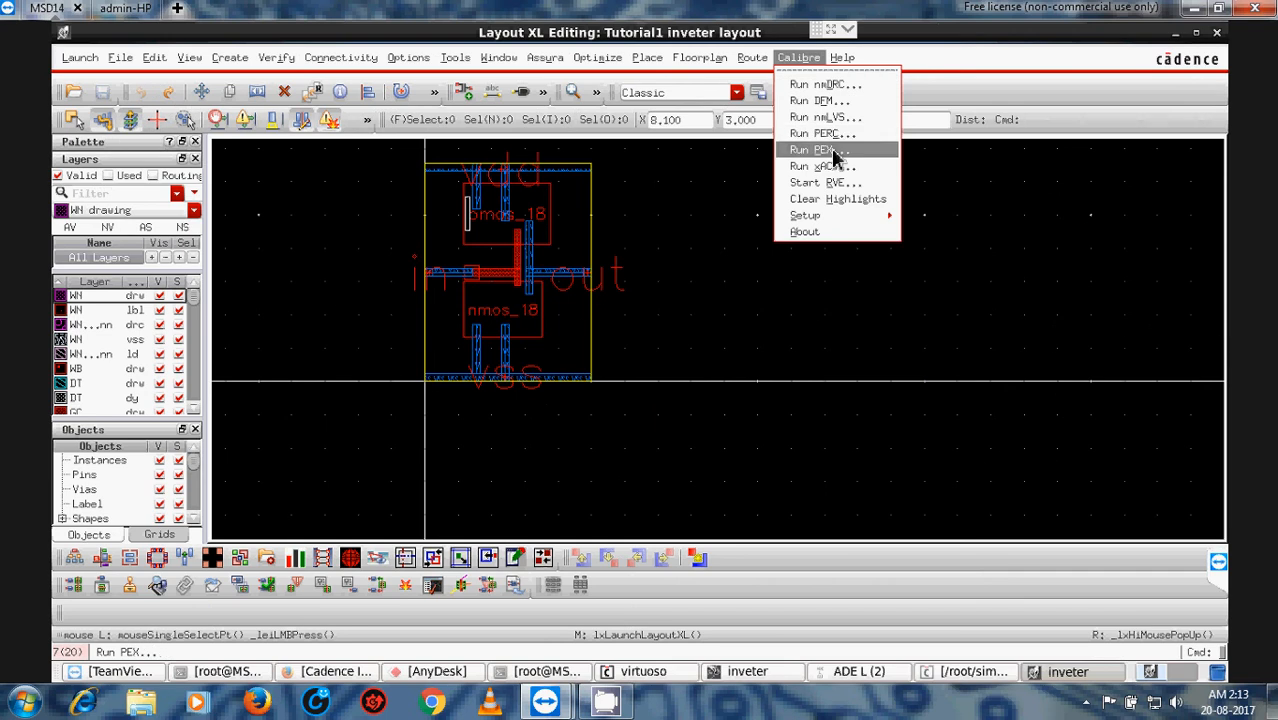
click(703, 263)
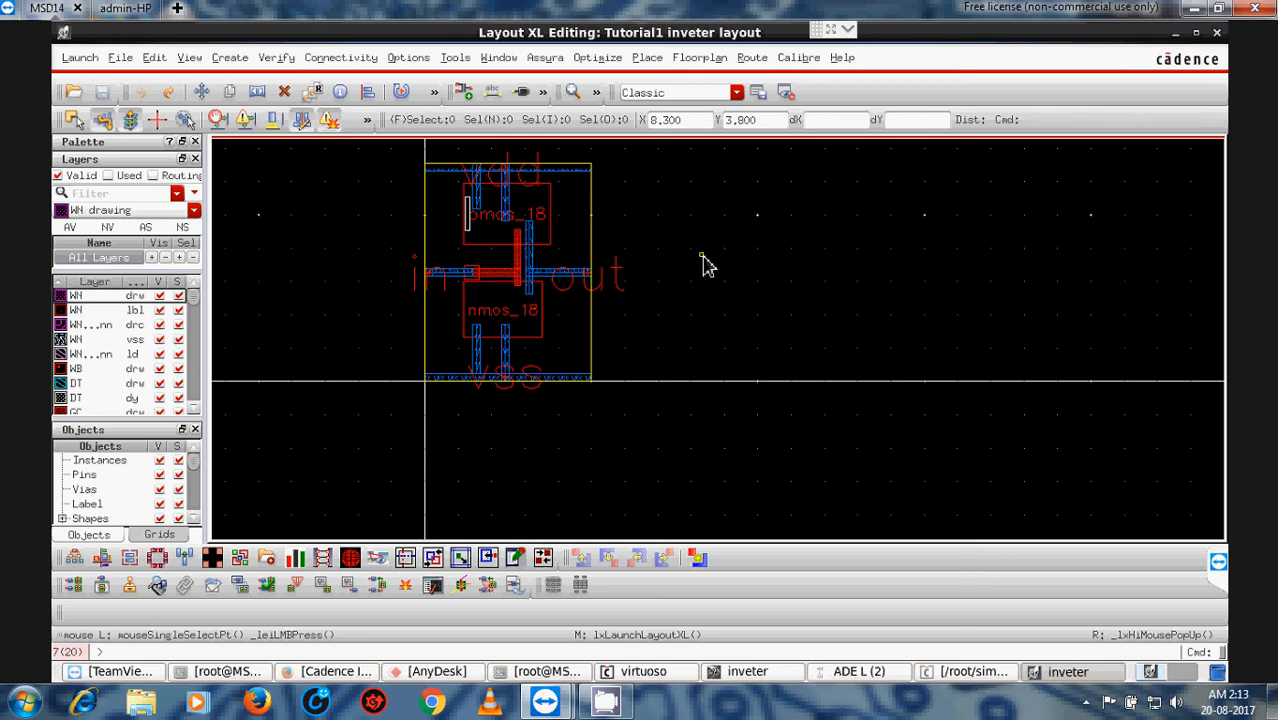
Step: Alternate the layout display between full hierarchy detail and instance outlines to examine the pmos_18 and nmos_18 internals
key(shift+f)
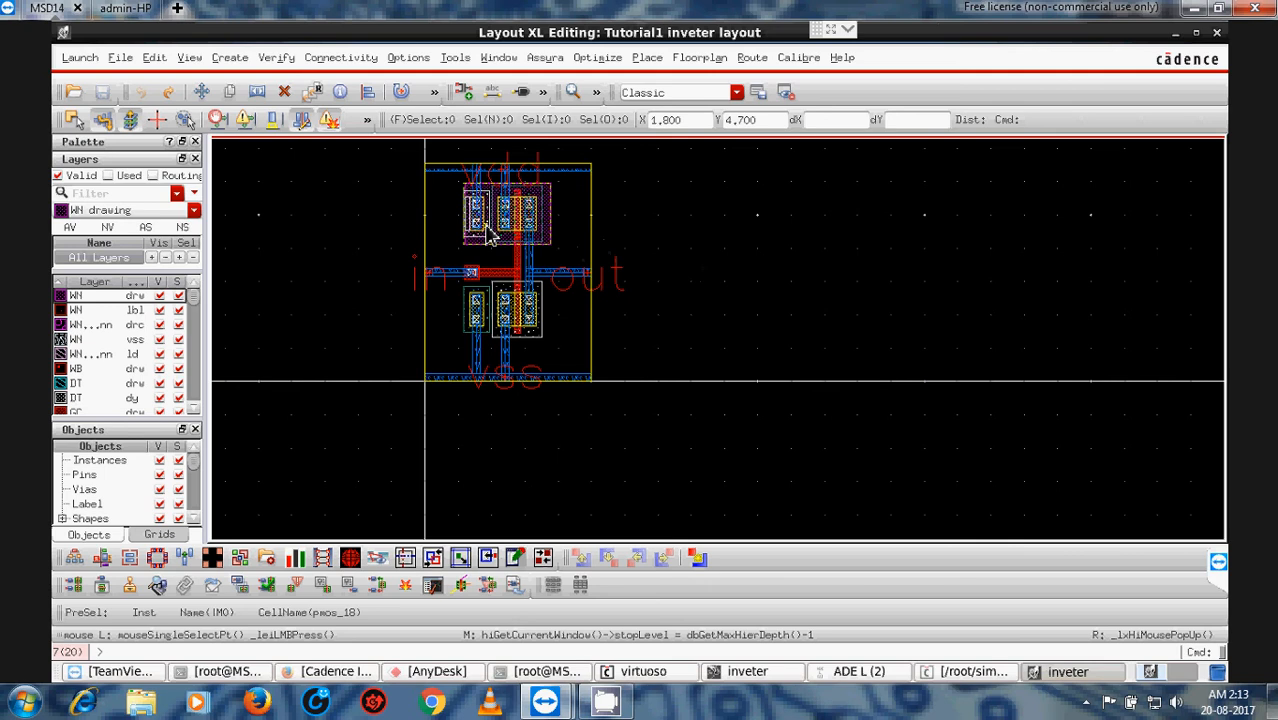
key(ctrl+f)
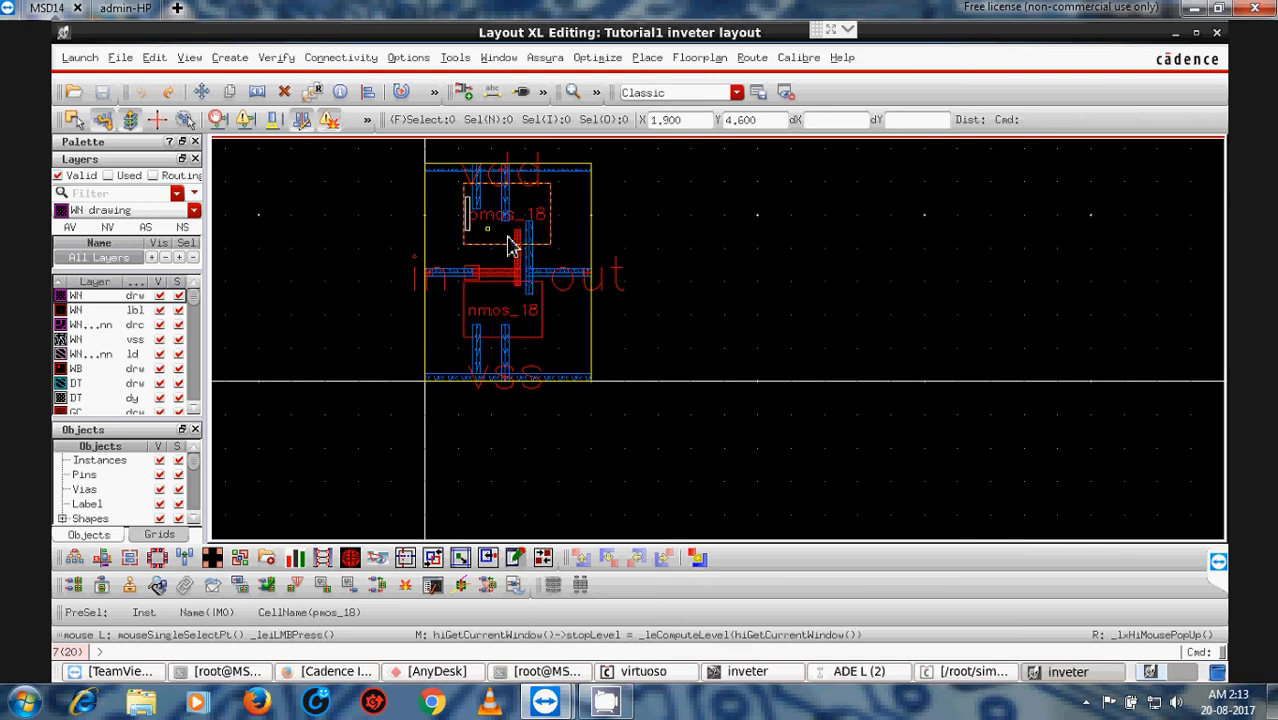
key(shift+f)
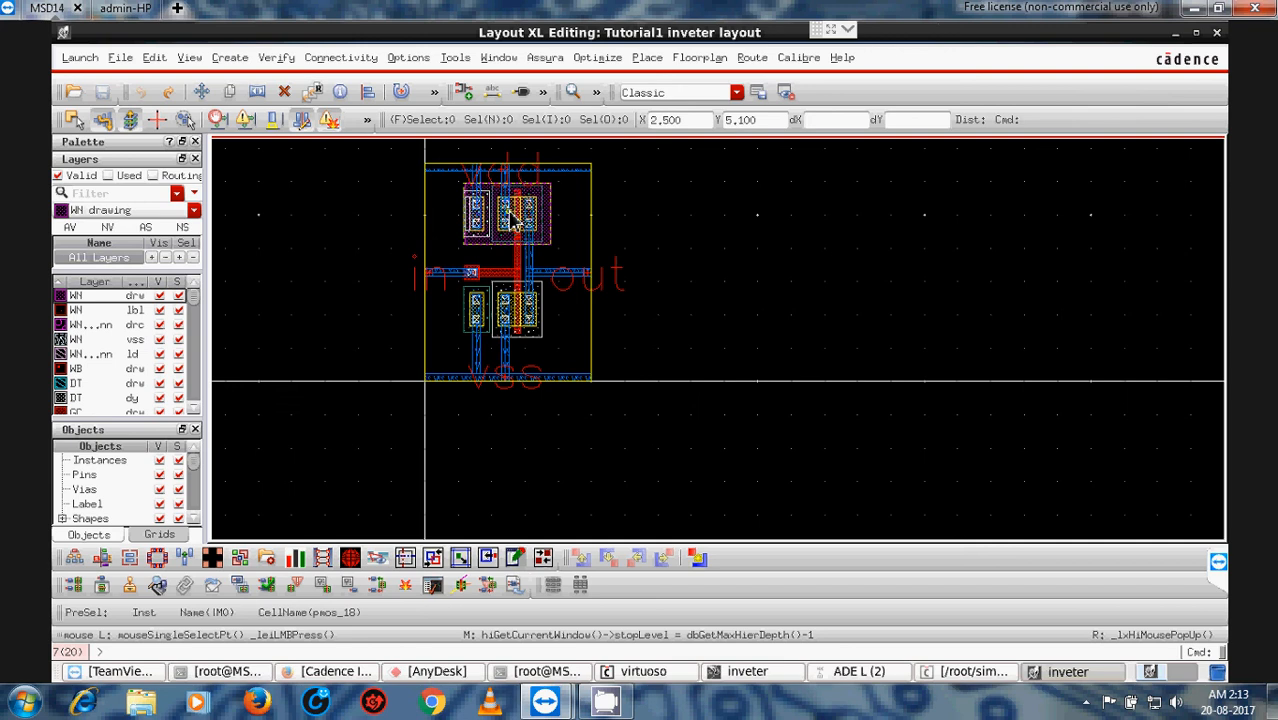
key(ctrl+f)
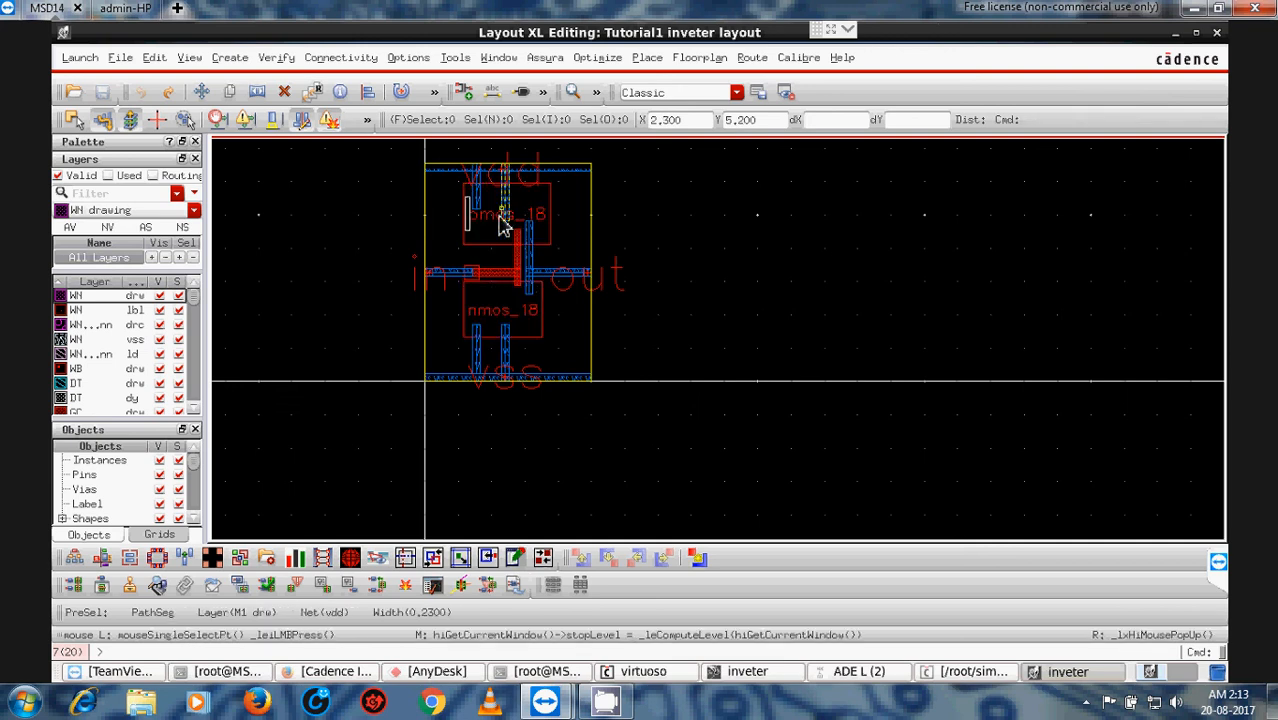
key(shift+f)
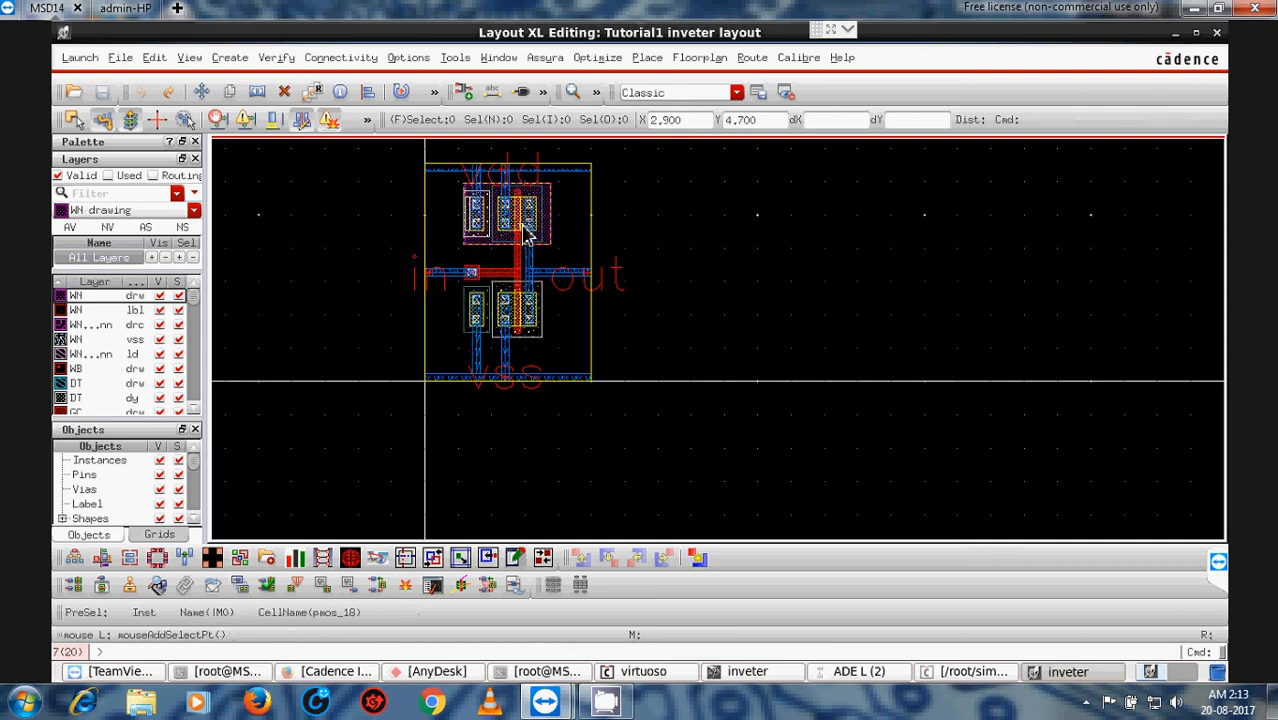
Step: Start Calibre PEX on the inveter layout, dismiss the runset prompt without loading one, and show the rules settings
click(797, 58)
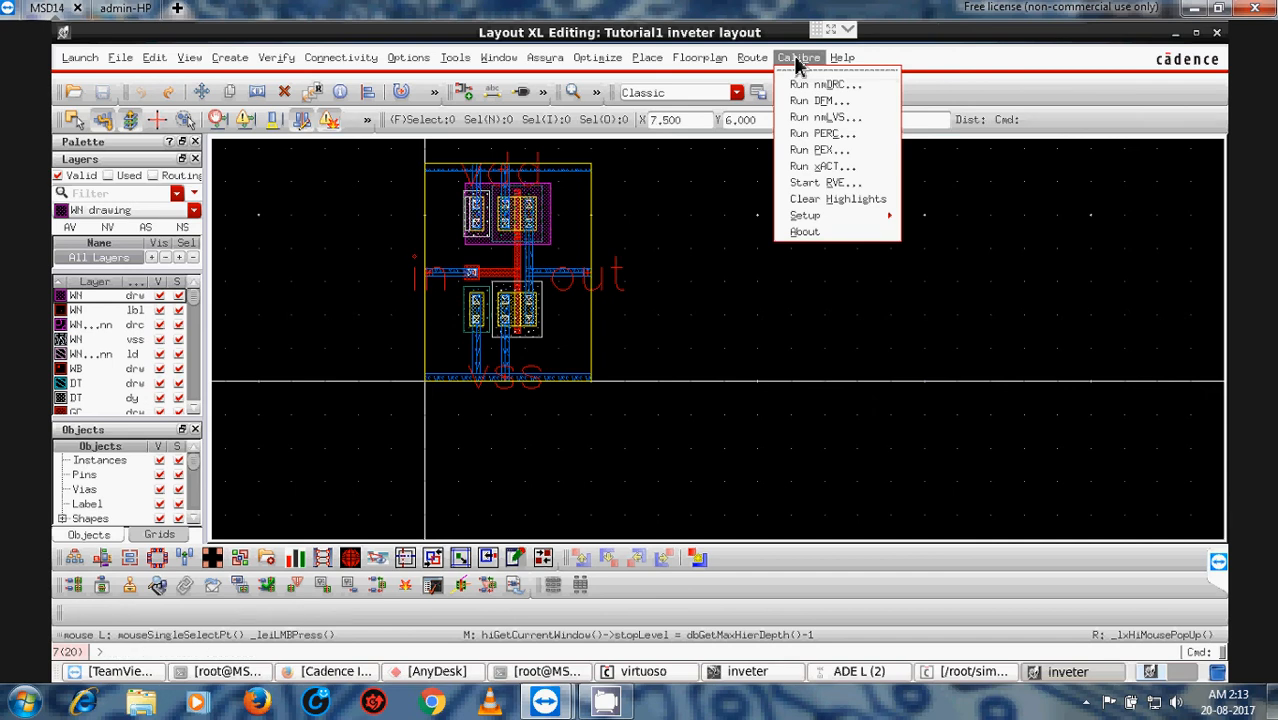
click(817, 149)
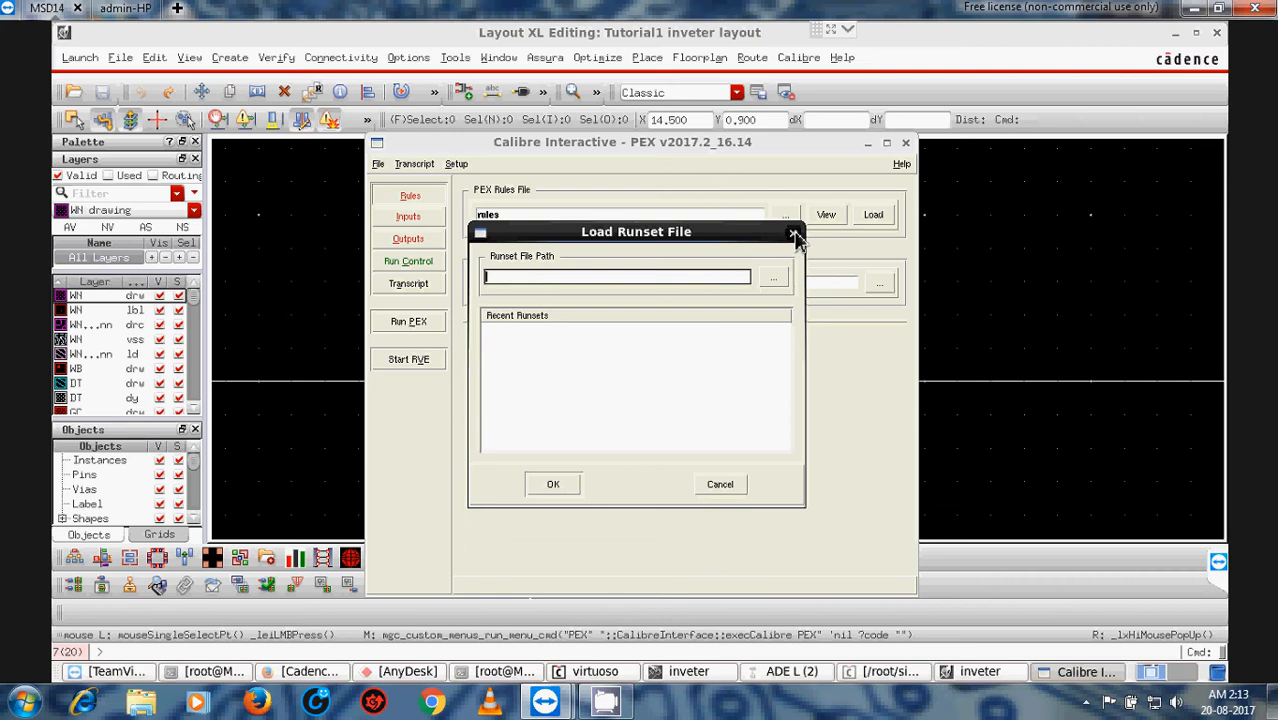
click(793, 232)
click(409, 197)
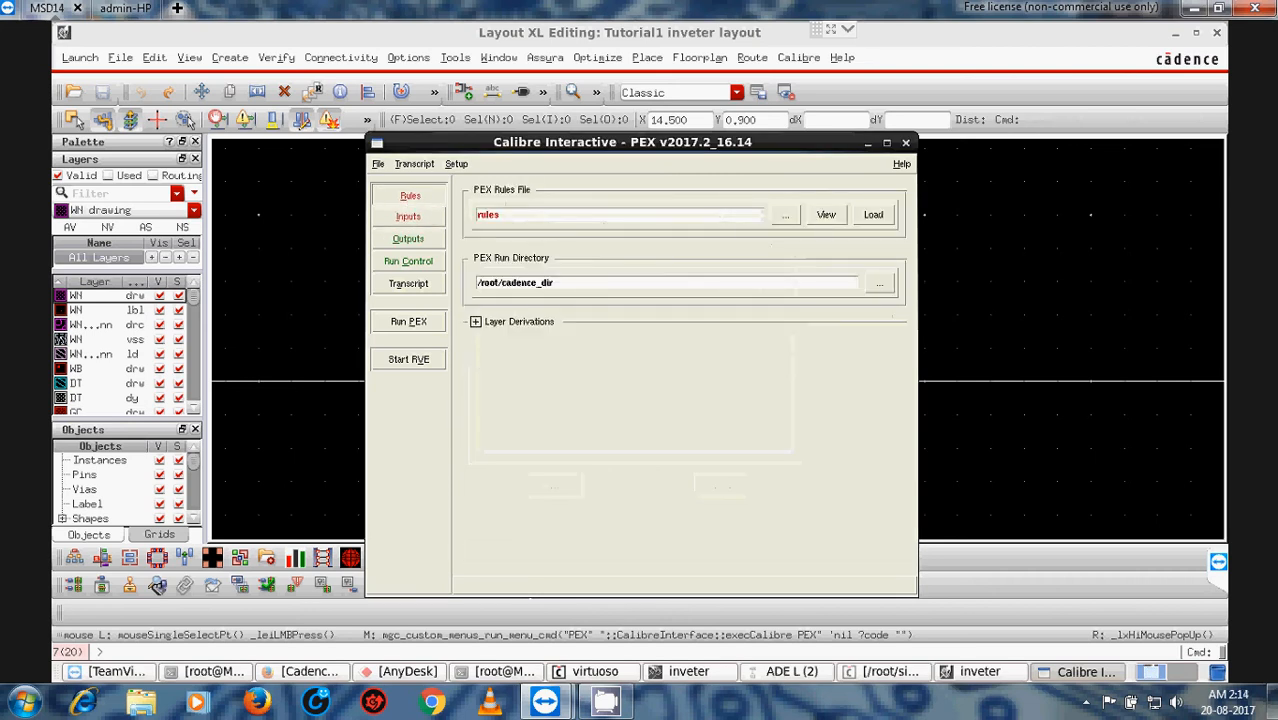
Step: Set the PEX rules file to RCX_4LM.header from /root/cadence_dir/scl_pdk/design_kit/pex_rsf/calibre_xrc
click(785, 214)
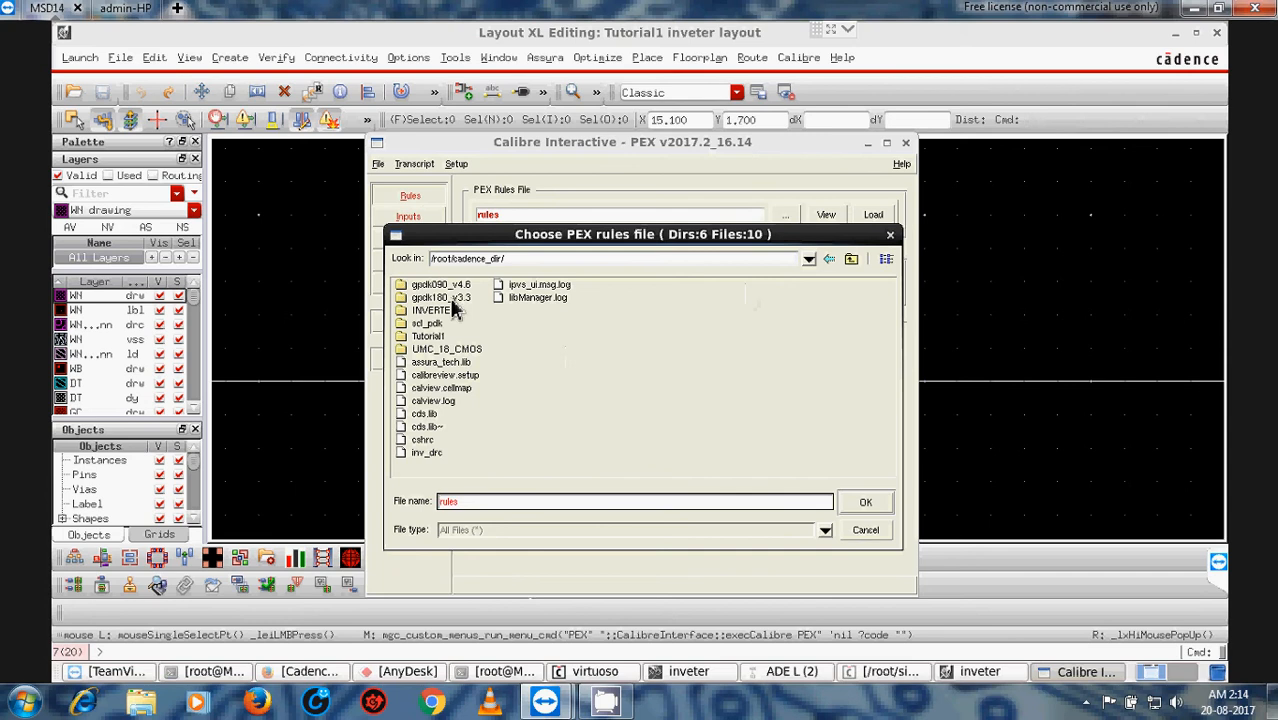
click(426, 323)
double_click(426, 323)
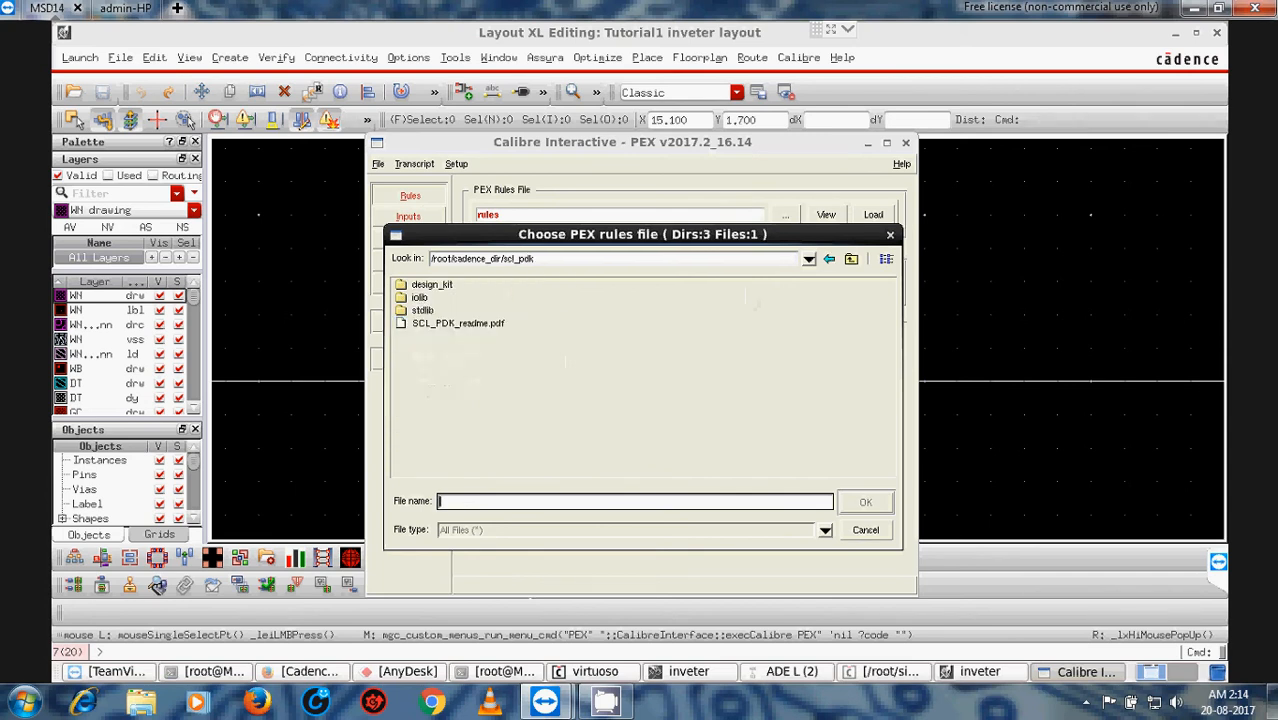
click(419, 287)
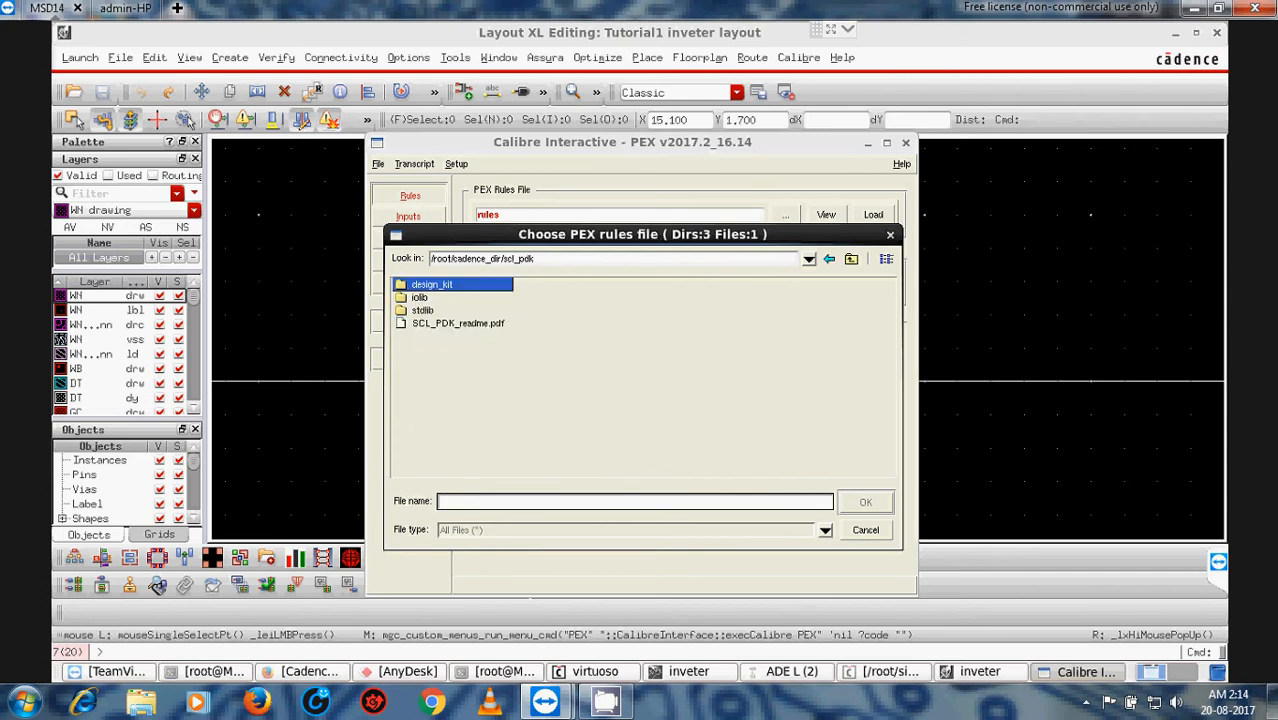
double_click(424, 287)
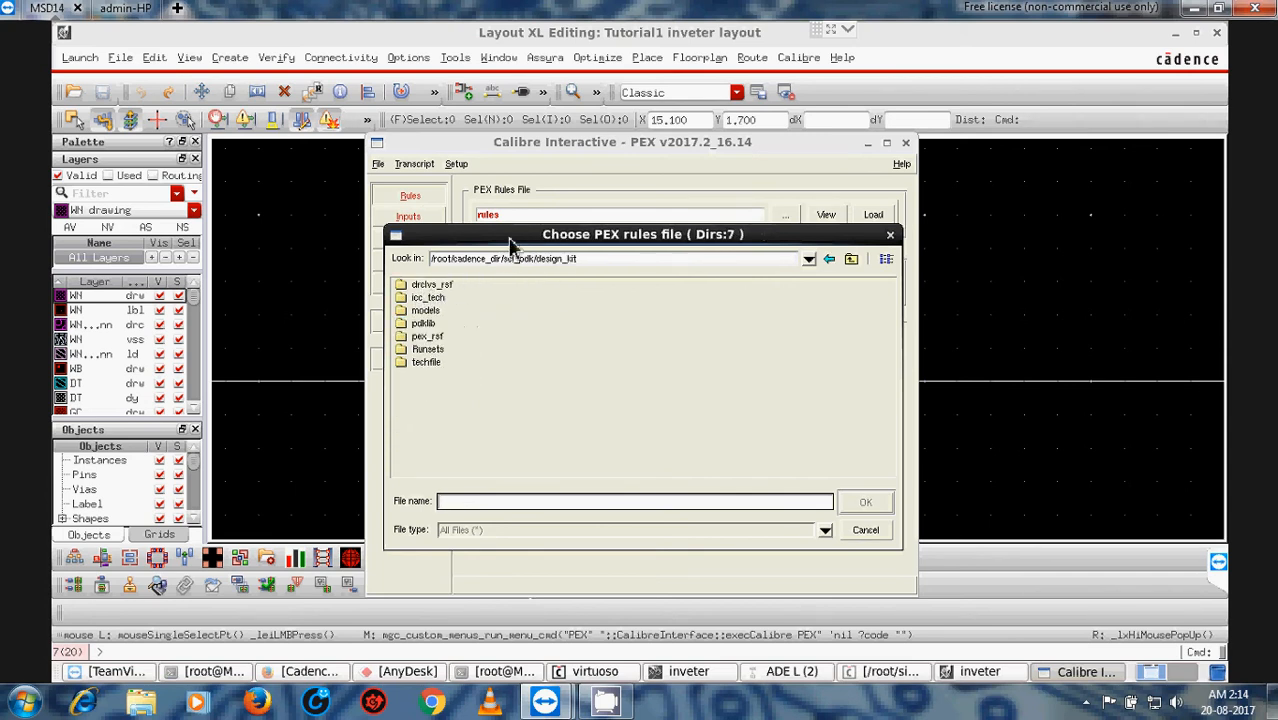
drag(513, 236, 541, 151)
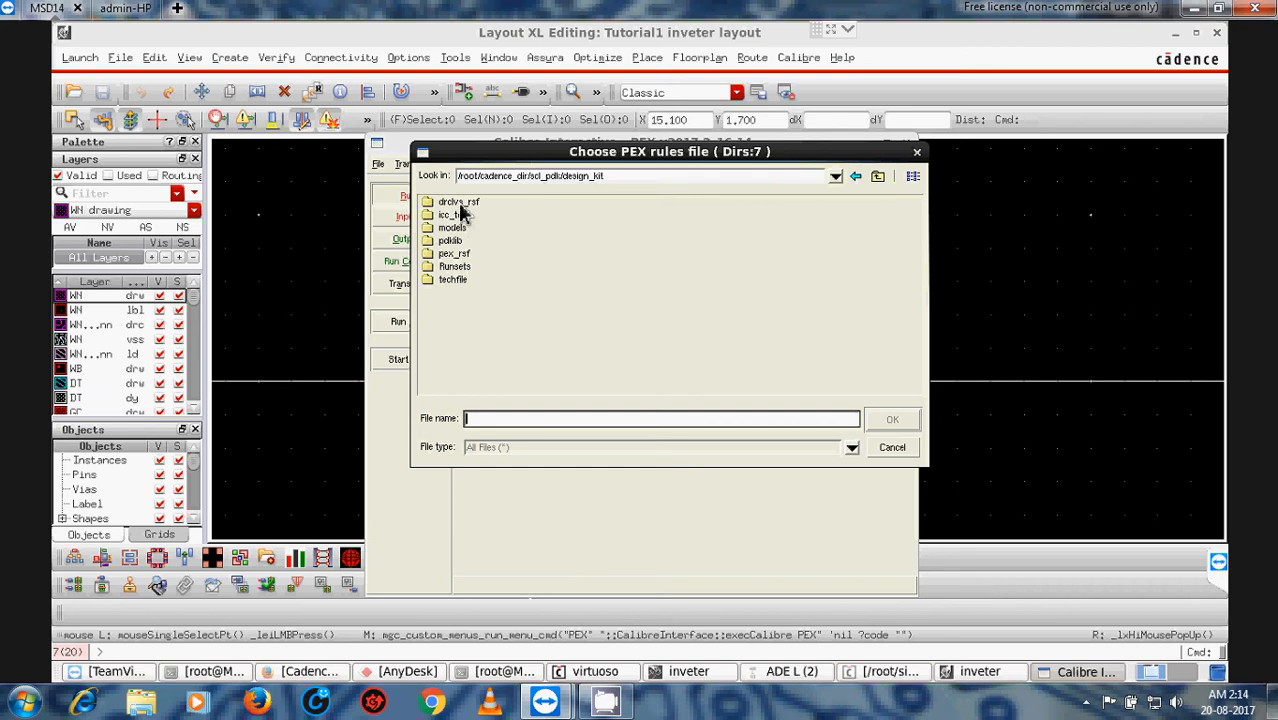
click(463, 253)
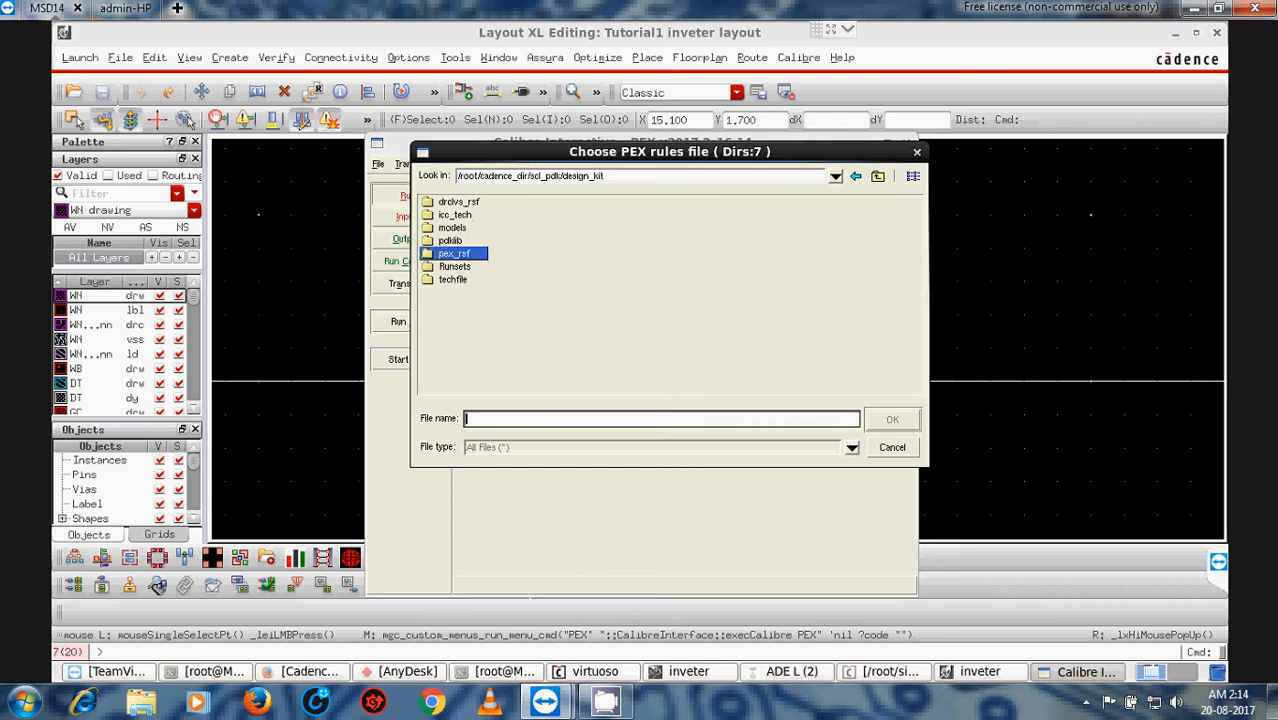
double_click(455, 254)
click(452, 213)
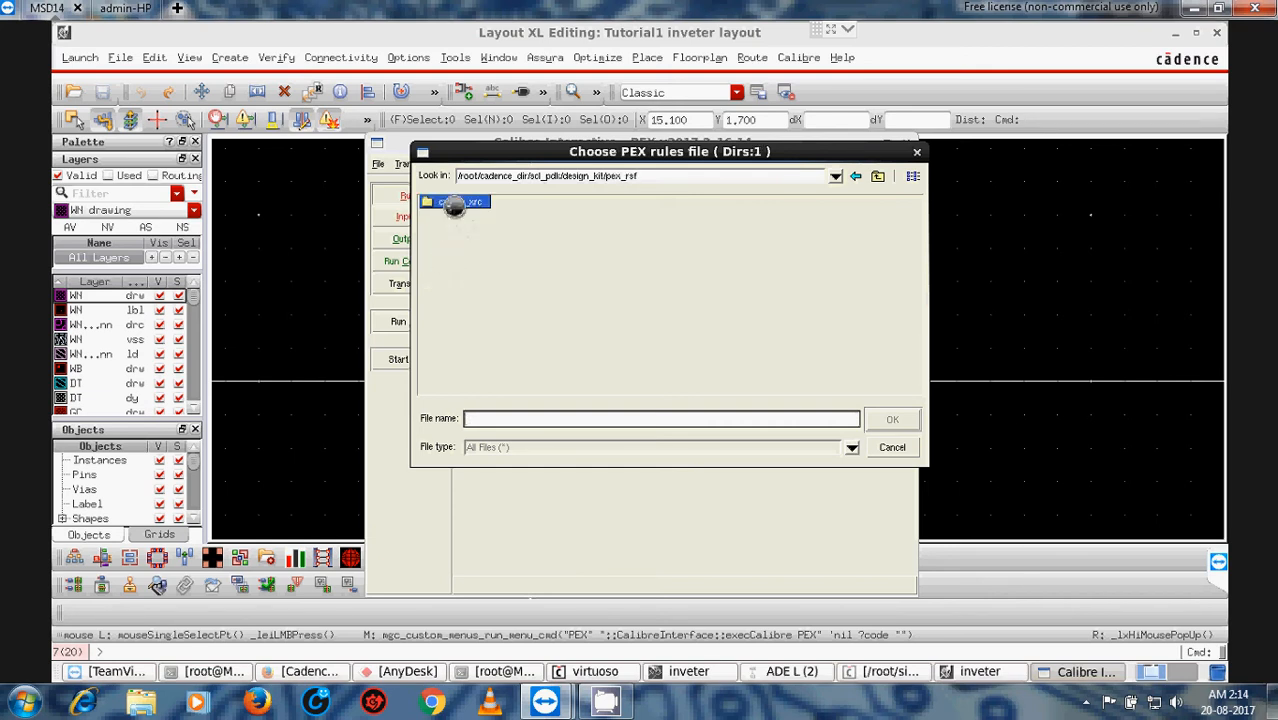
double_click(453, 203)
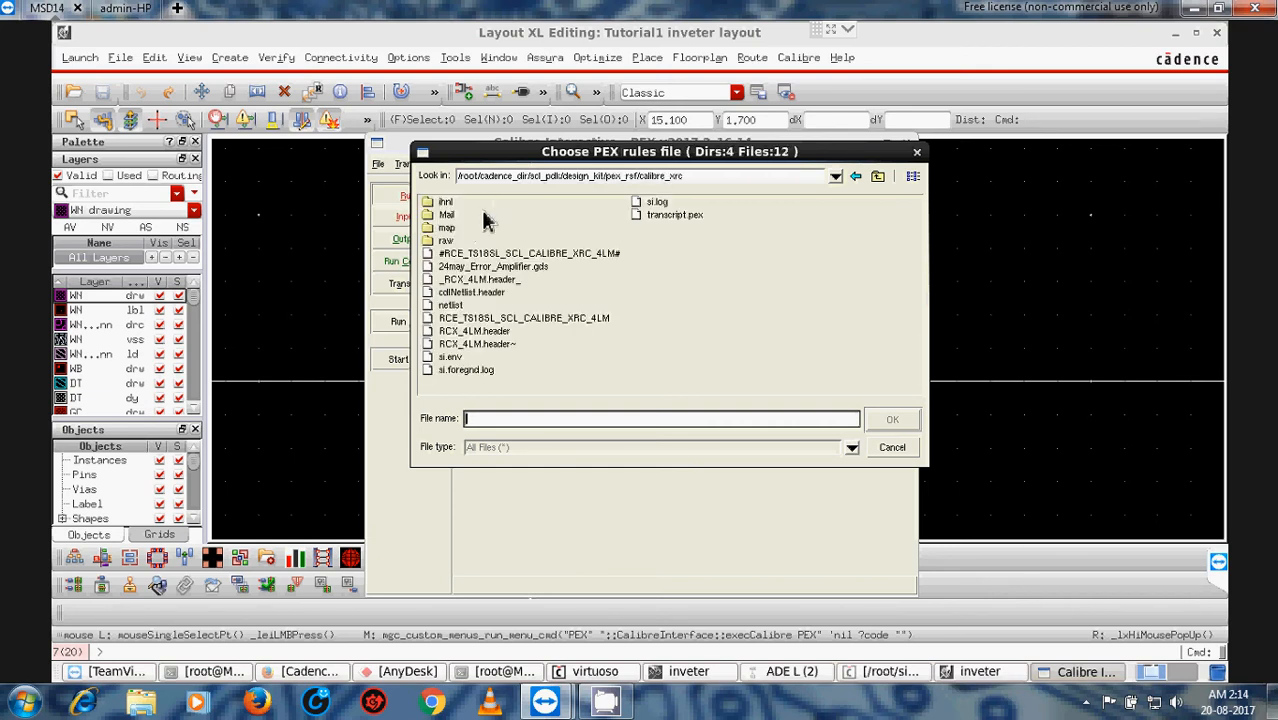
click(470, 331)
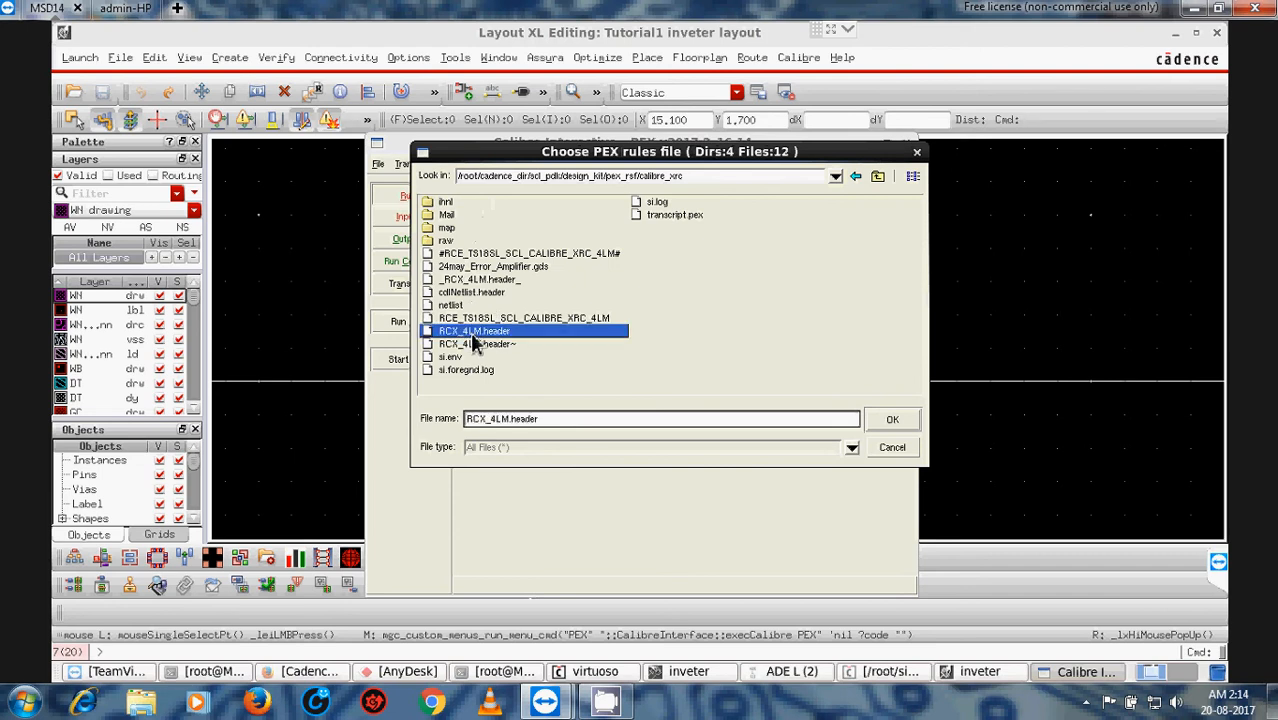
click(890, 423)
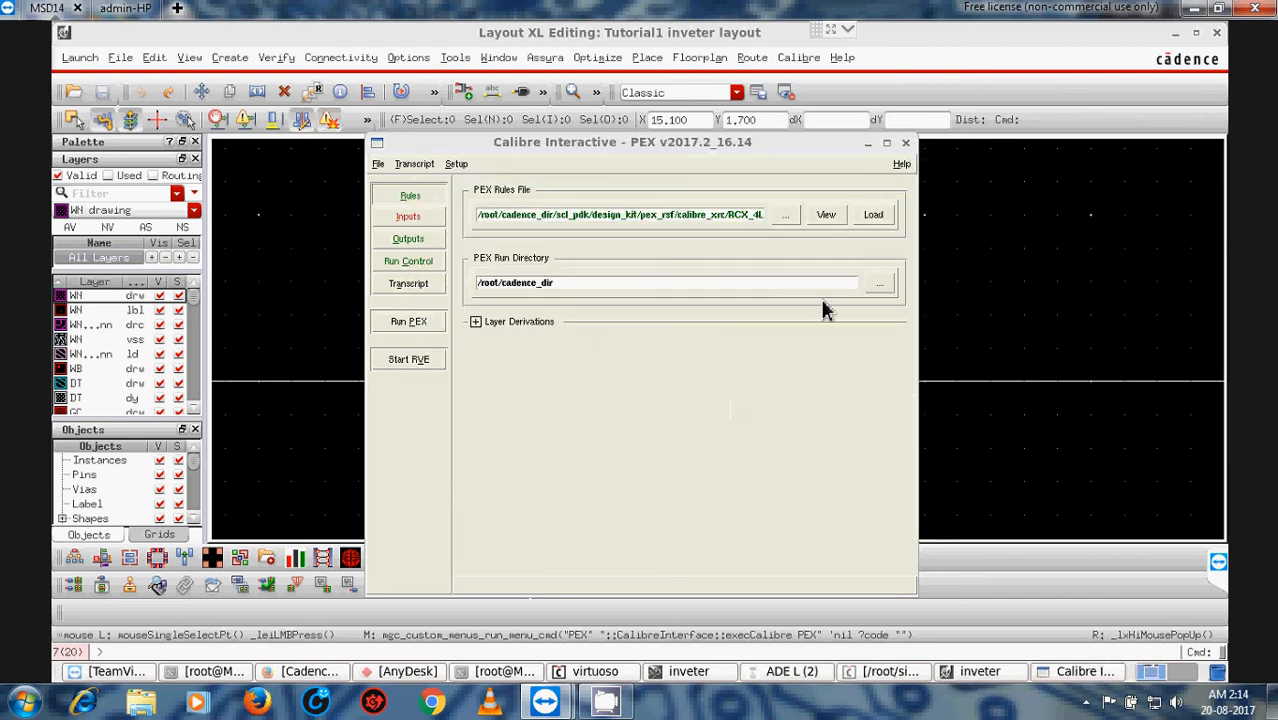
Step: Set the PEX run directory to the Tutorial1 folder inside /root/cadence_dir
click(883, 289)
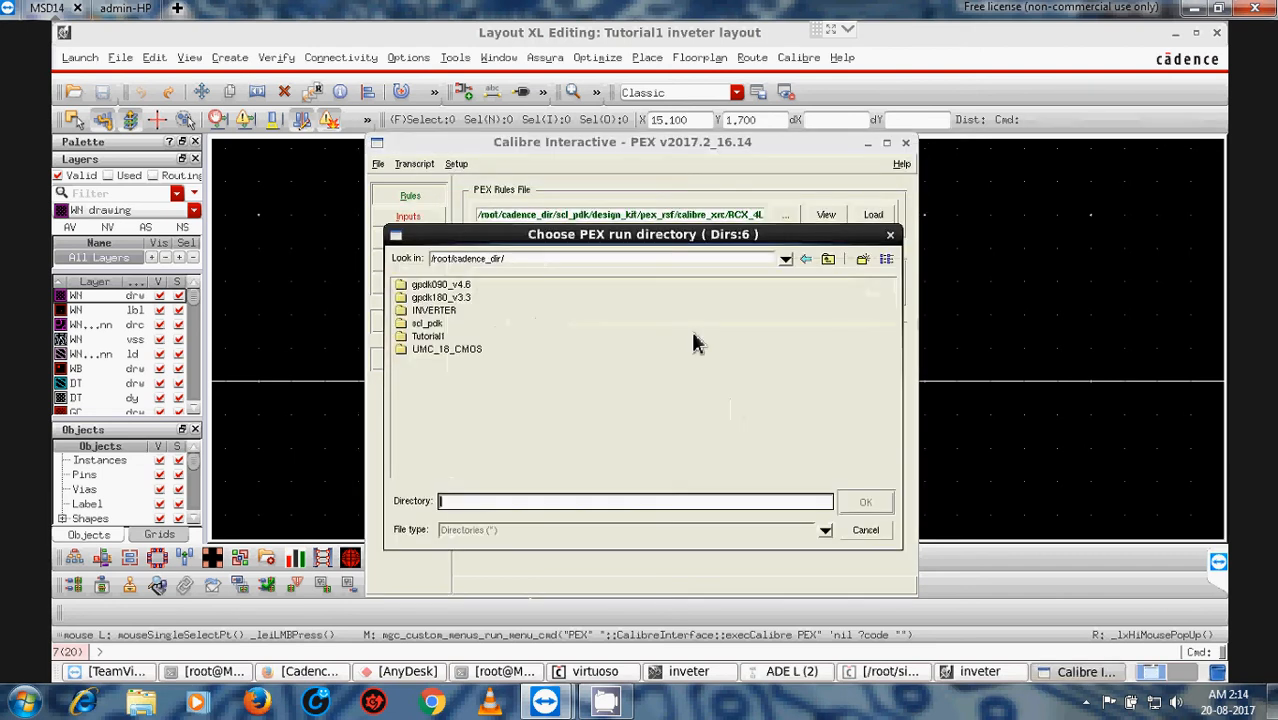
click(428, 336)
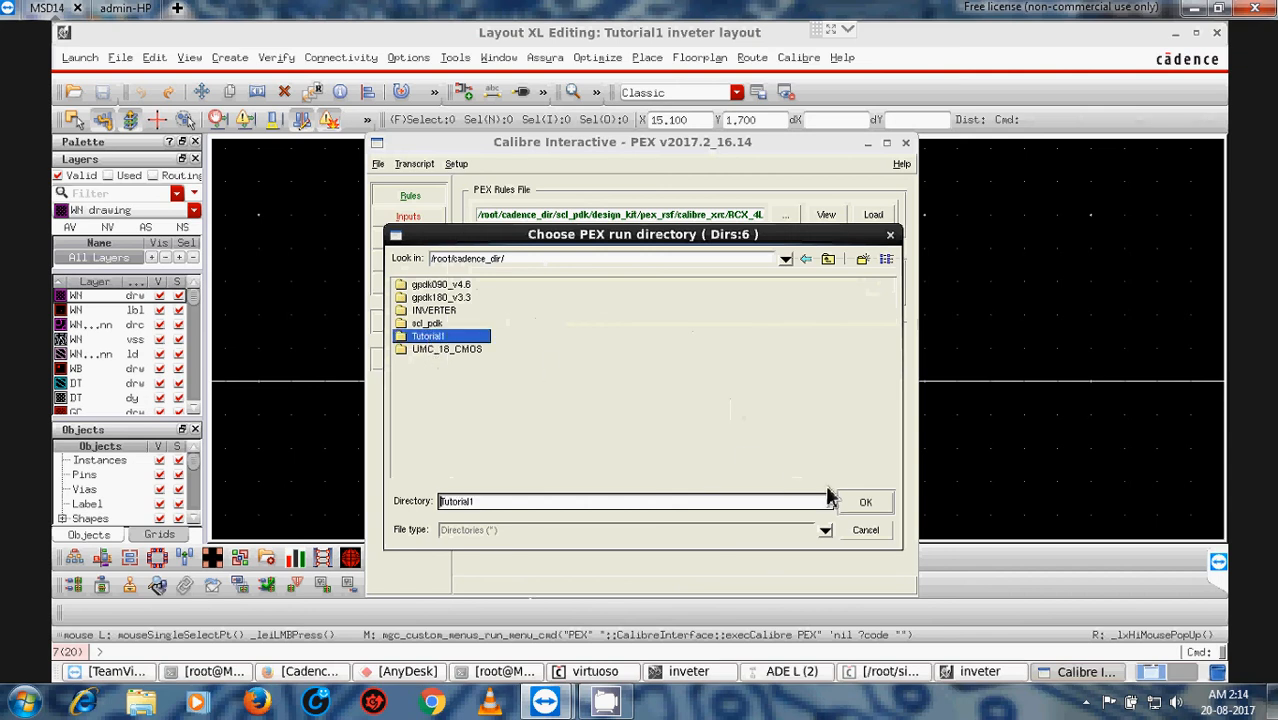
click(865, 501)
Step: Enable netlist export from the schematic viewer for the PEX inputs and set the output netlist format to CALIBREVIEW
click(408, 217)
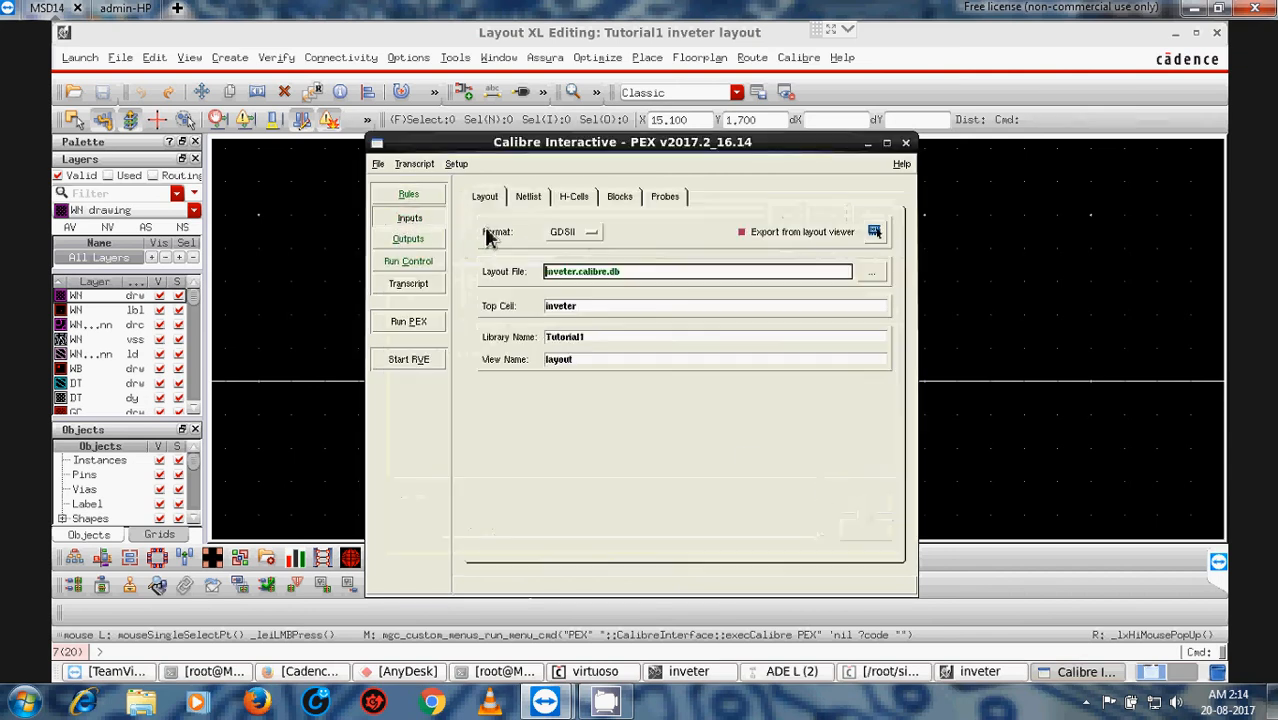
click(528, 197)
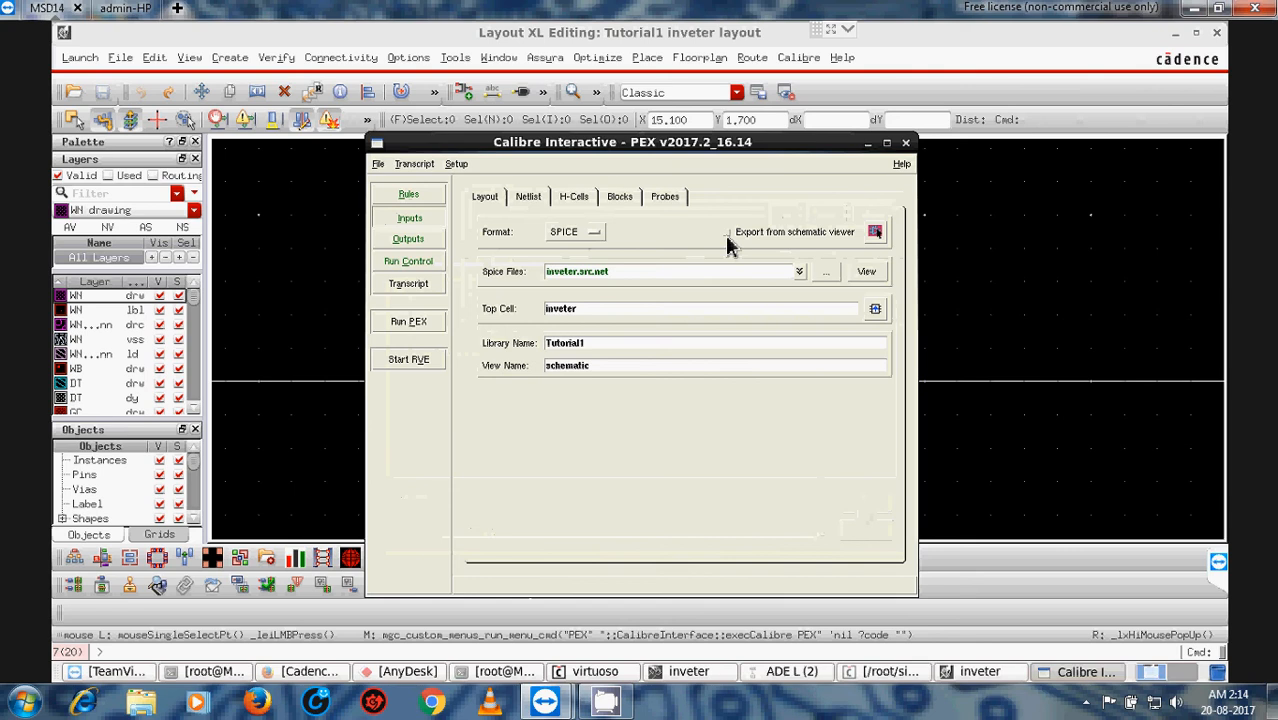
click(726, 232)
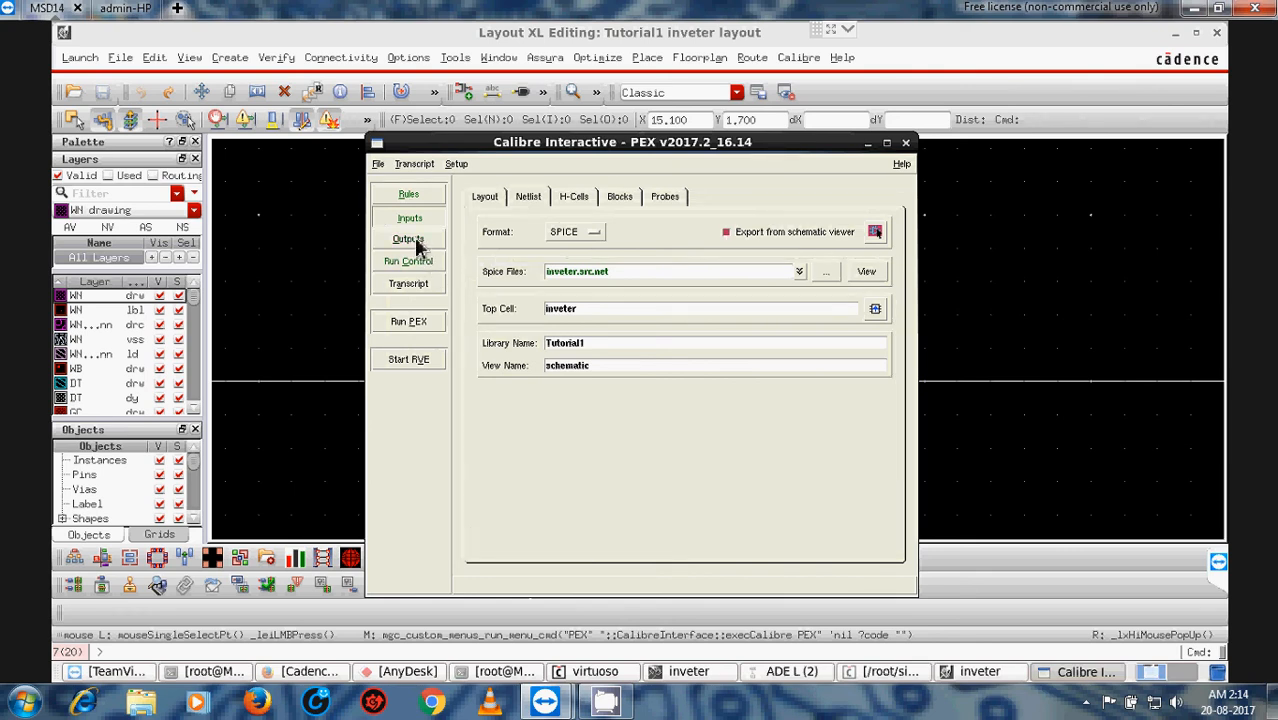
click(418, 245)
click(547, 322)
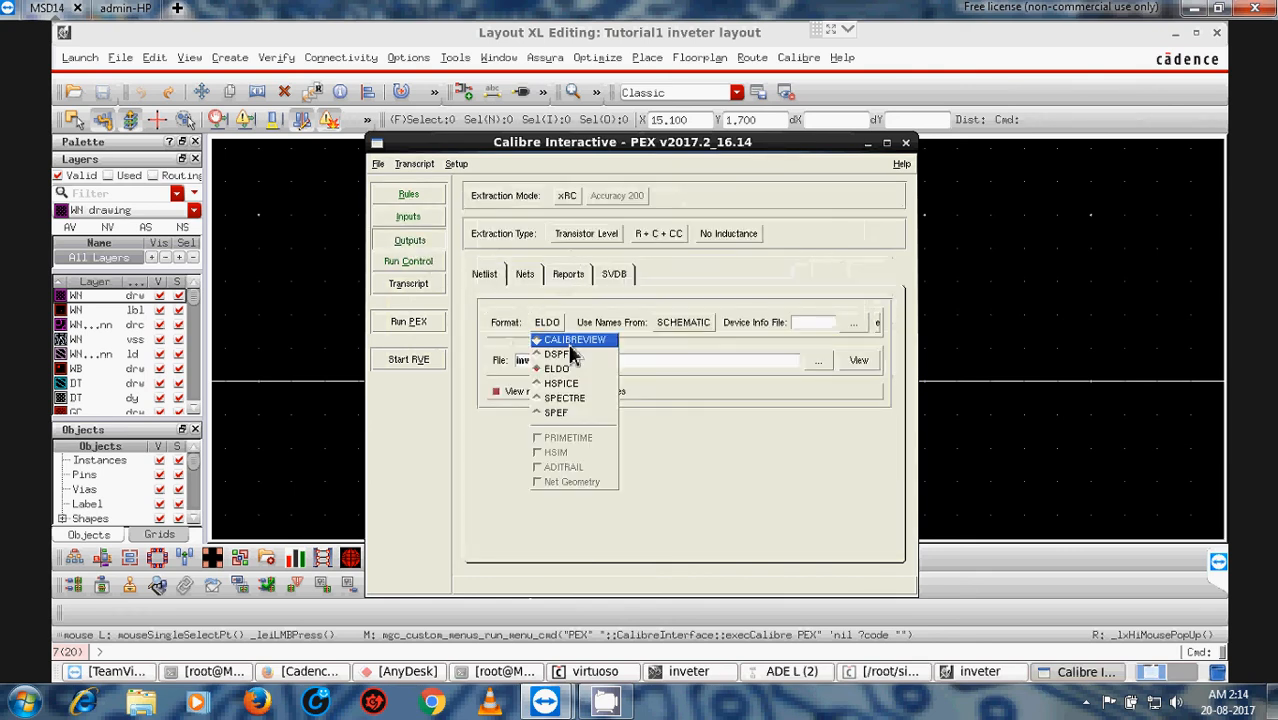
click(573, 341)
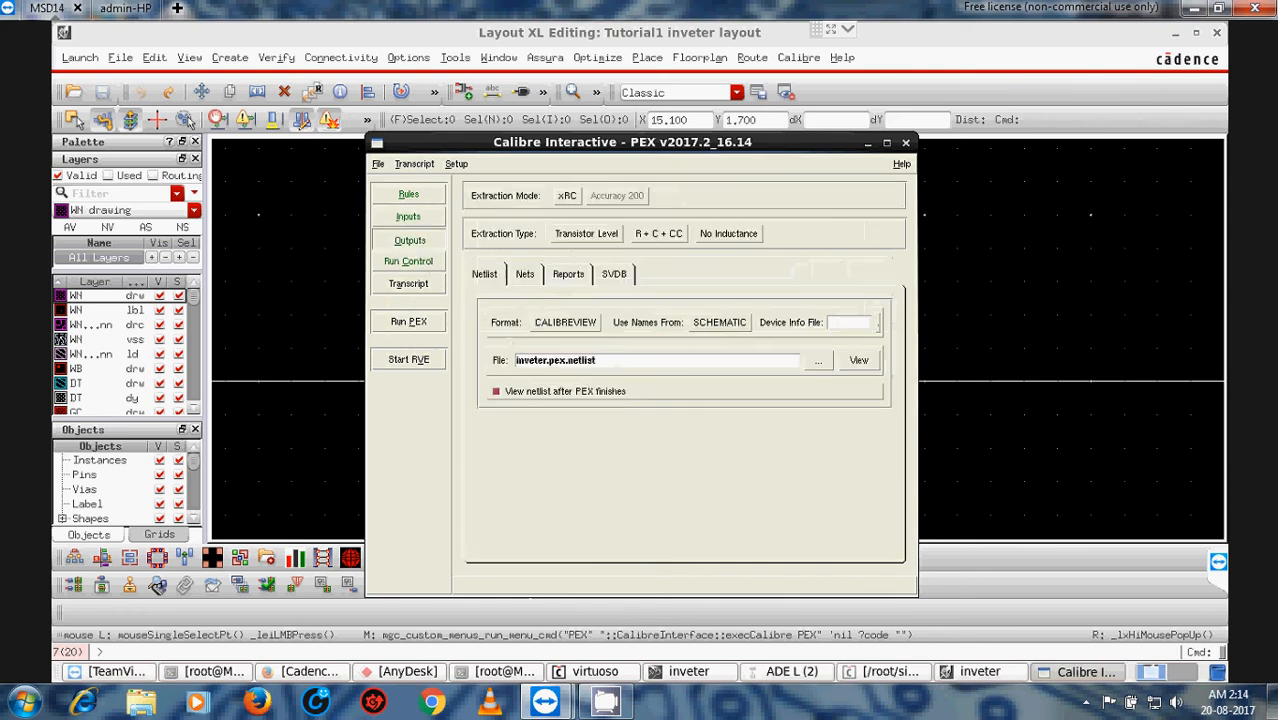
Step: Run the PEX extraction, overwriting the existing export files, including the source file inveter.src.net
click(411, 324)
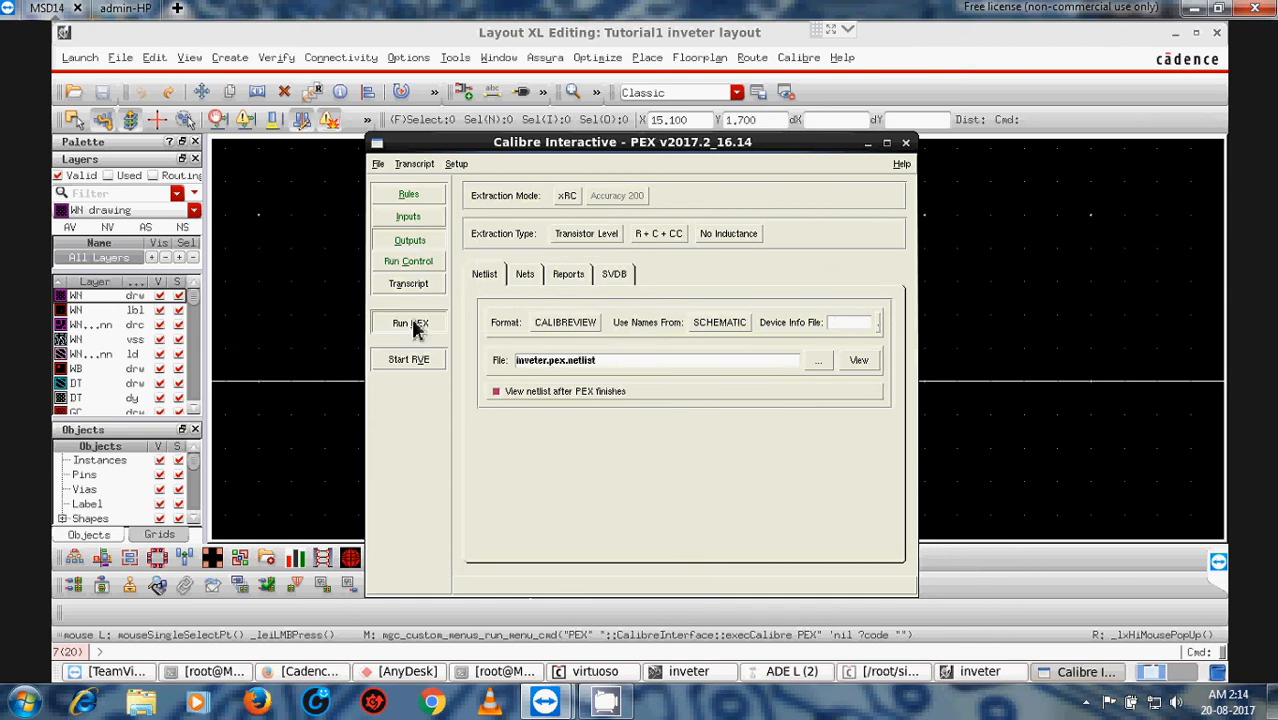
click(560, 416)
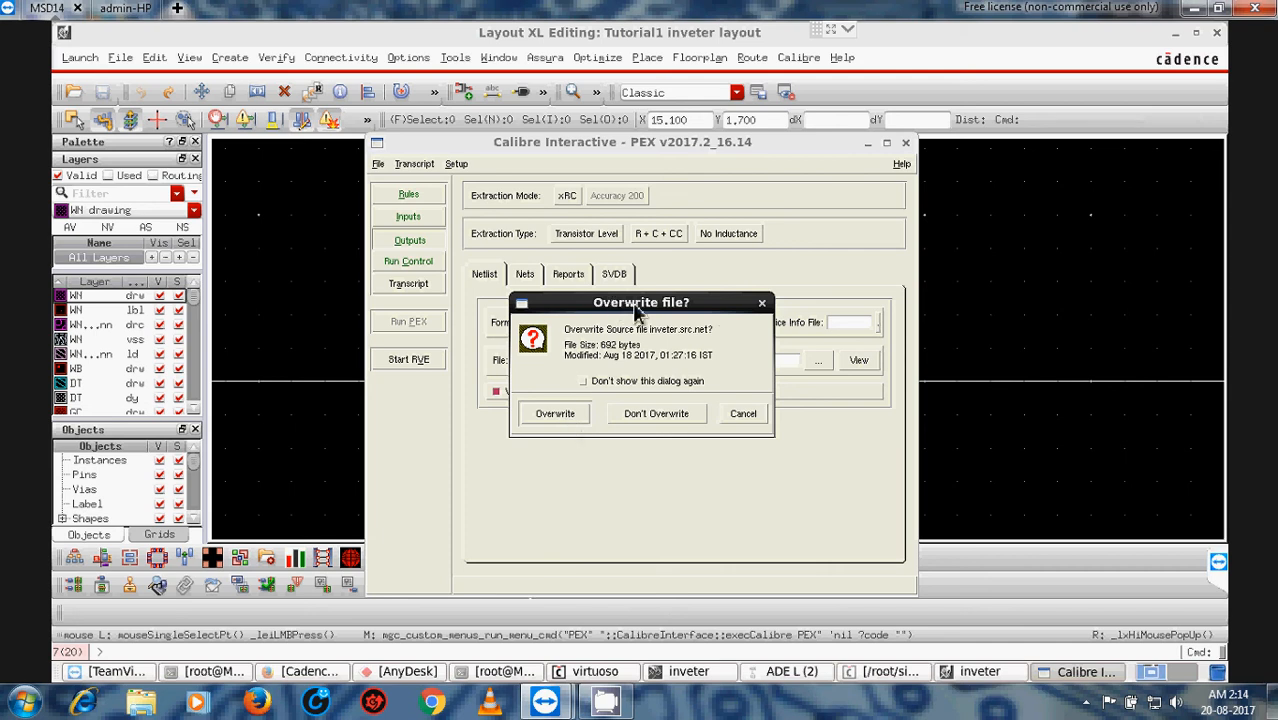
click(558, 408)
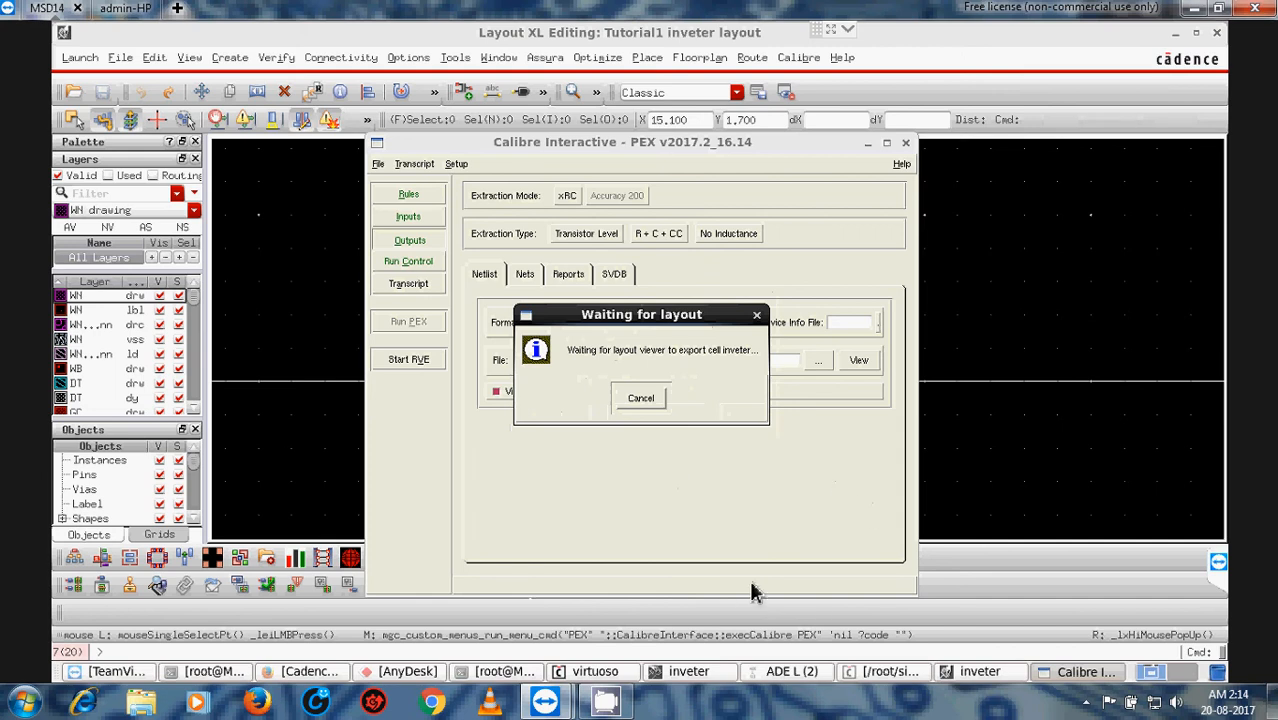
Step: Set the plotting mode of the inveter_test simulation session to Append, then minimise that session
click(786, 674)
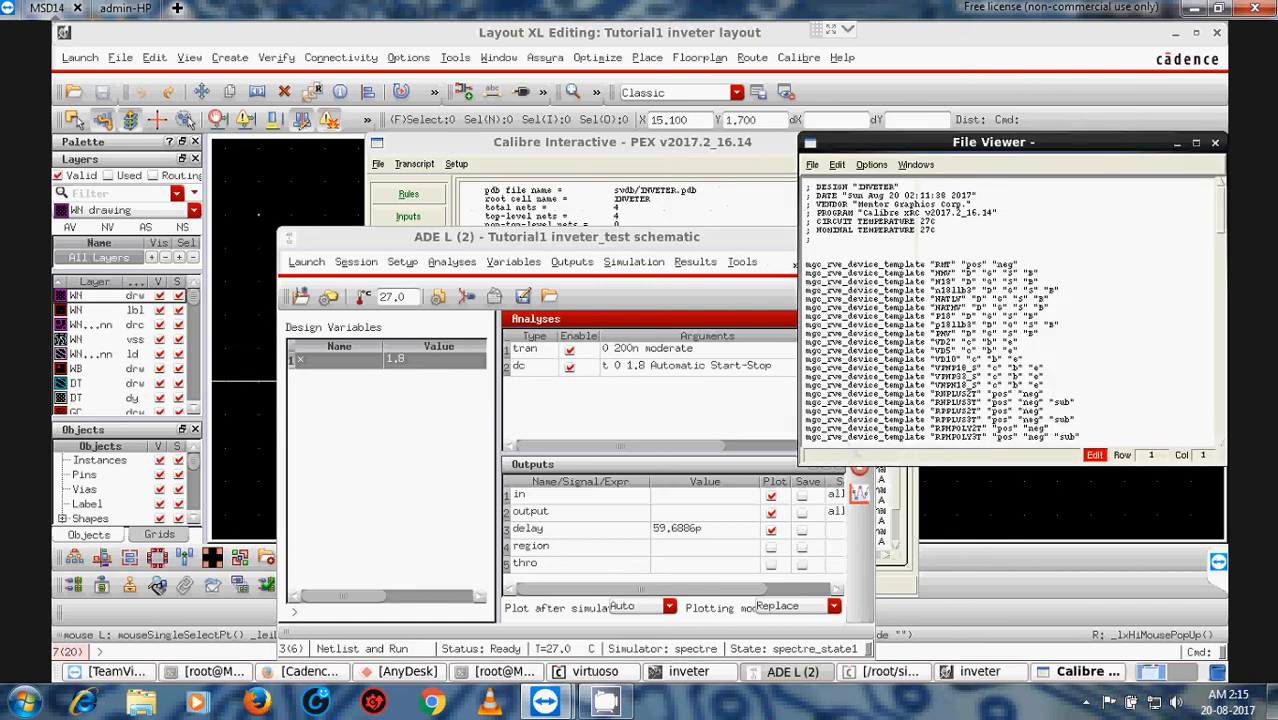
click(358, 510)
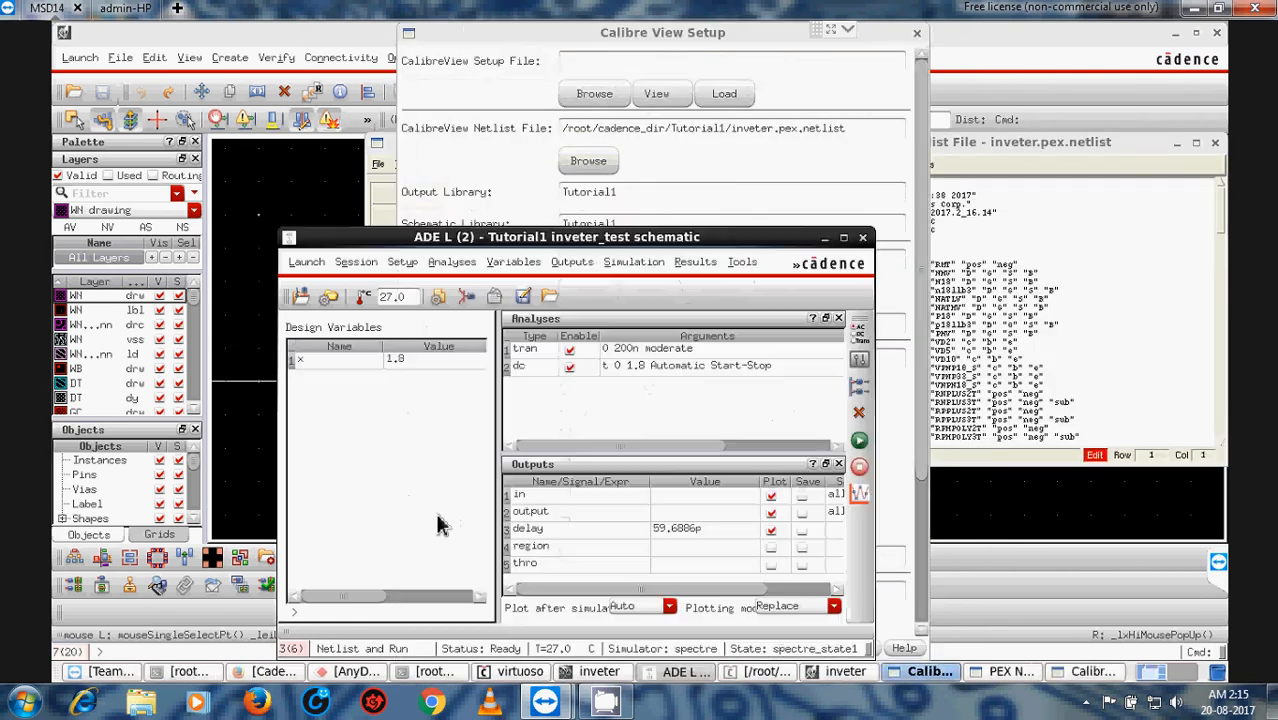
click(833, 606)
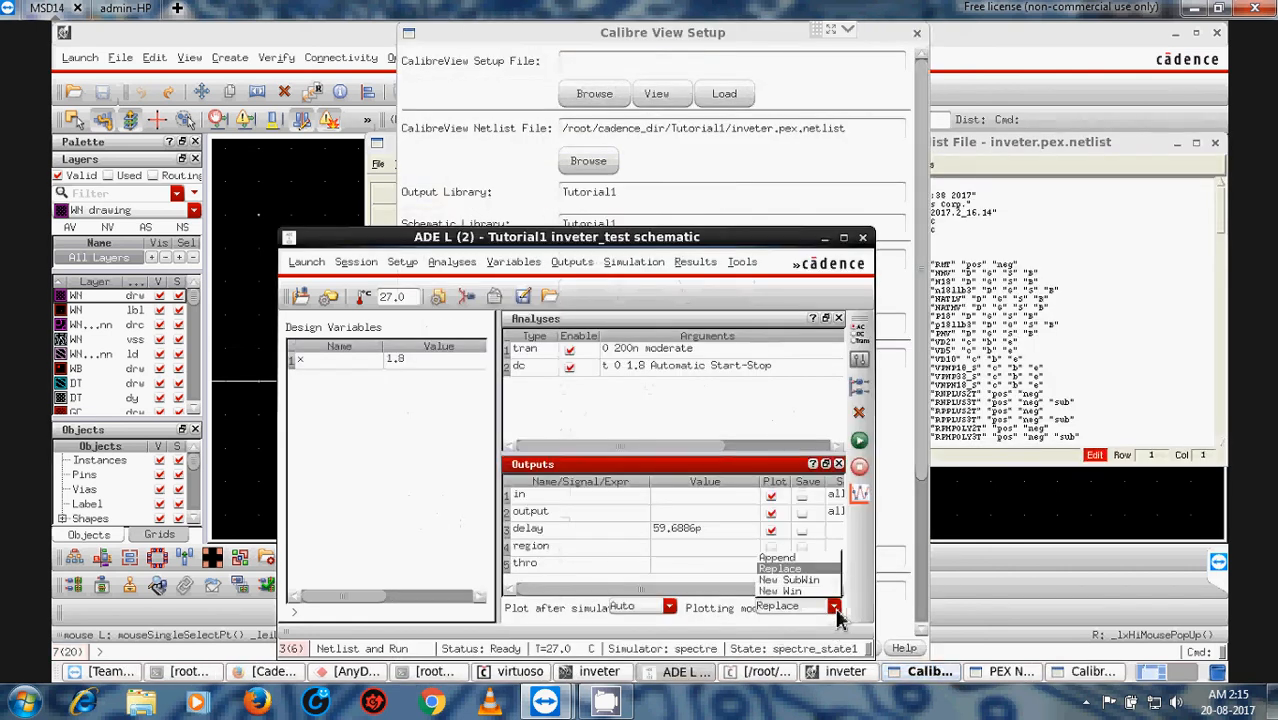
click(786, 558)
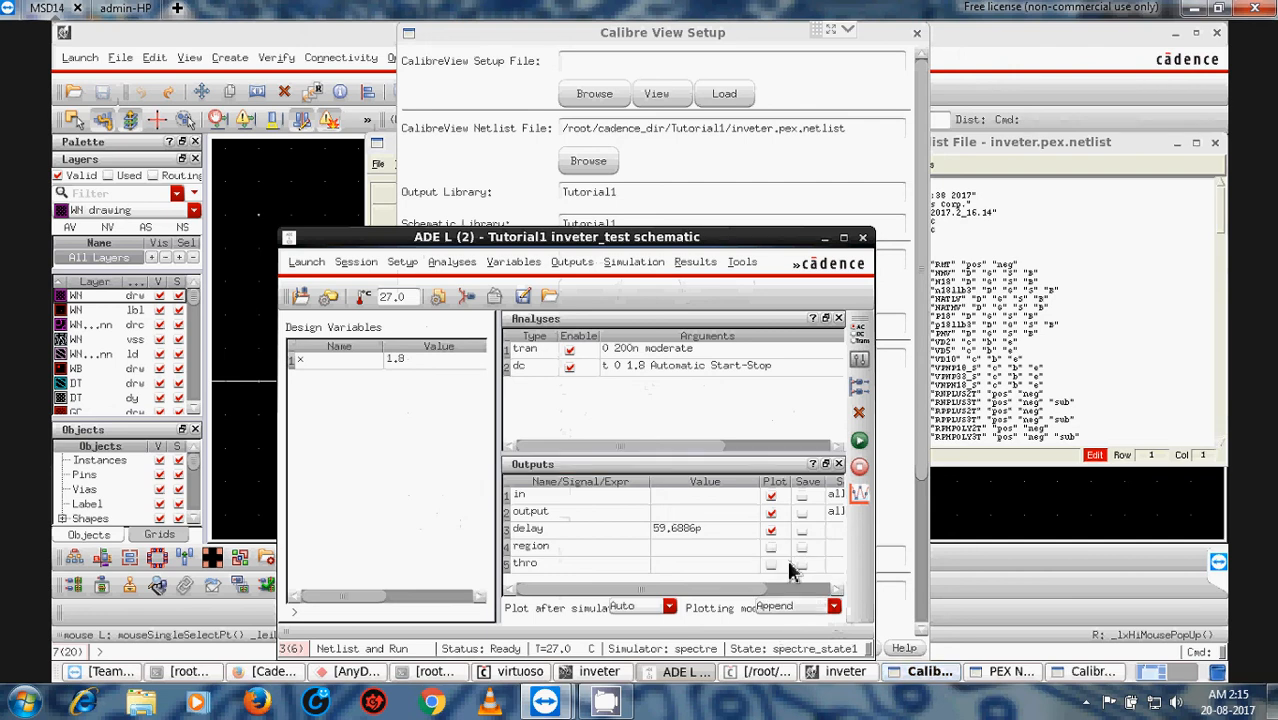
click(825, 240)
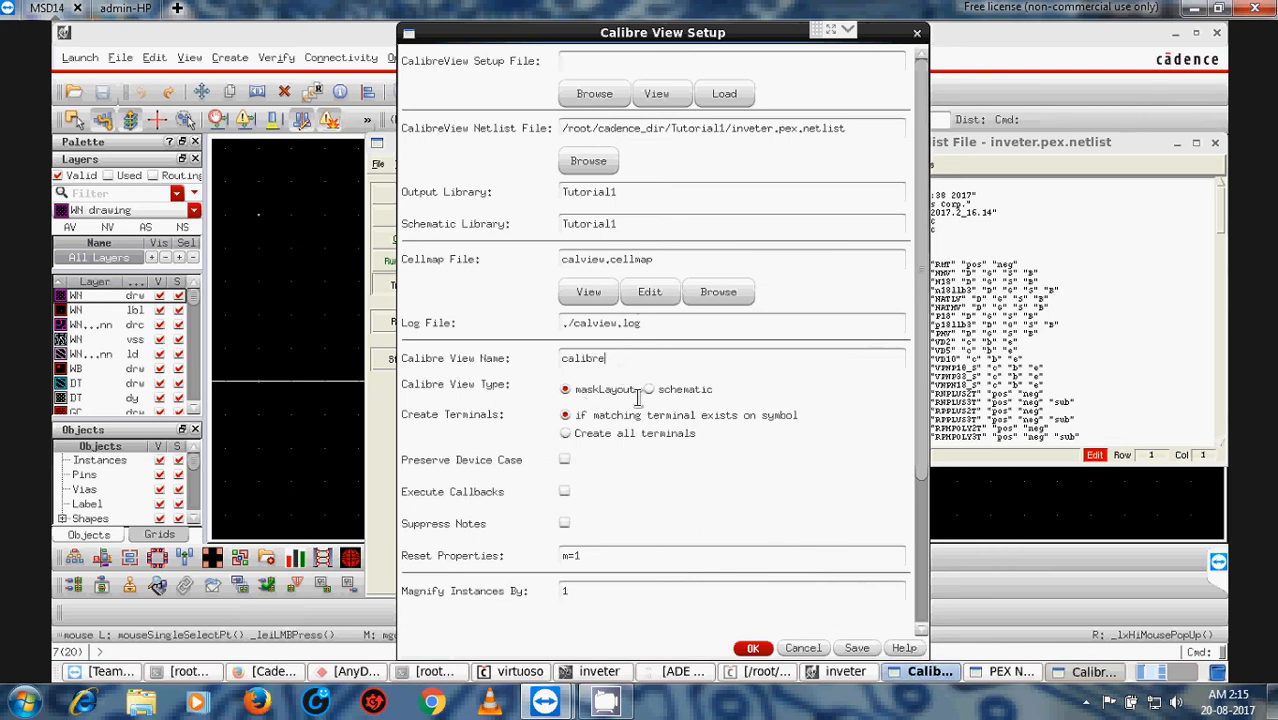
Step: Generate the calibre view as a schematic with all terminals created and a SPECTRE netlist, then close the completion notice and netlist
click(566, 434)
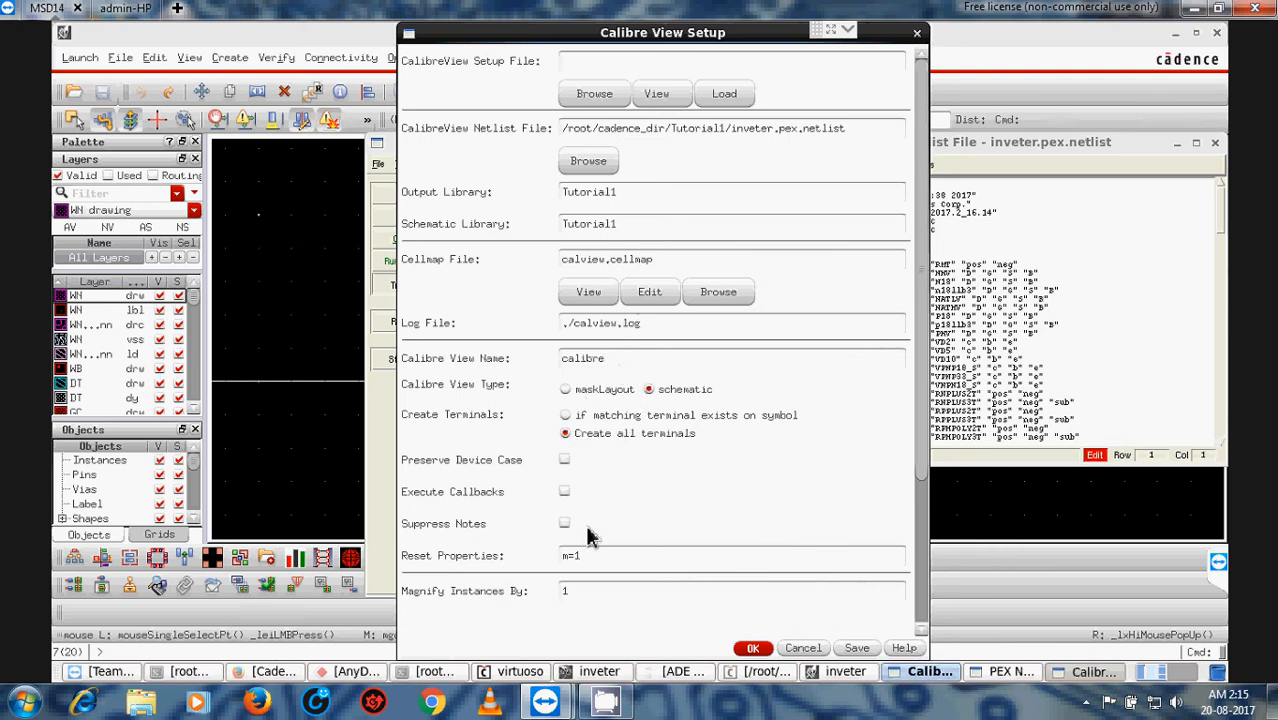
click(924, 604)
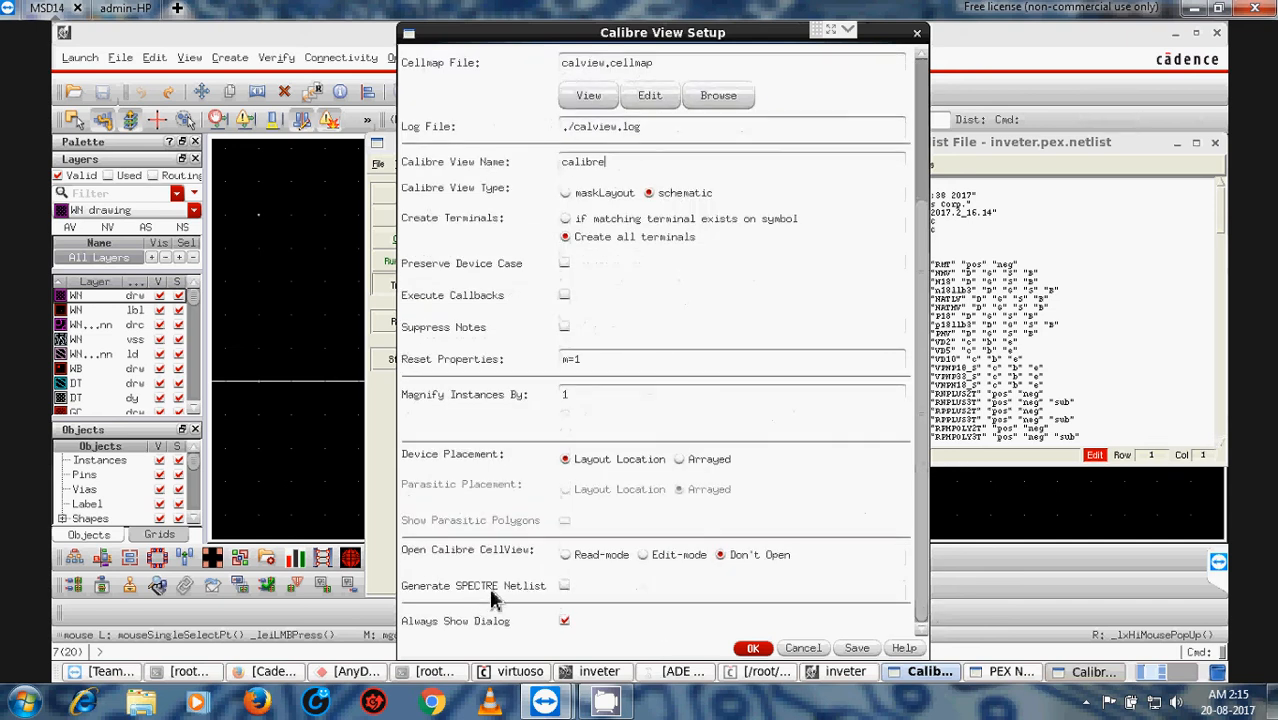
click(564, 588)
click(755, 649)
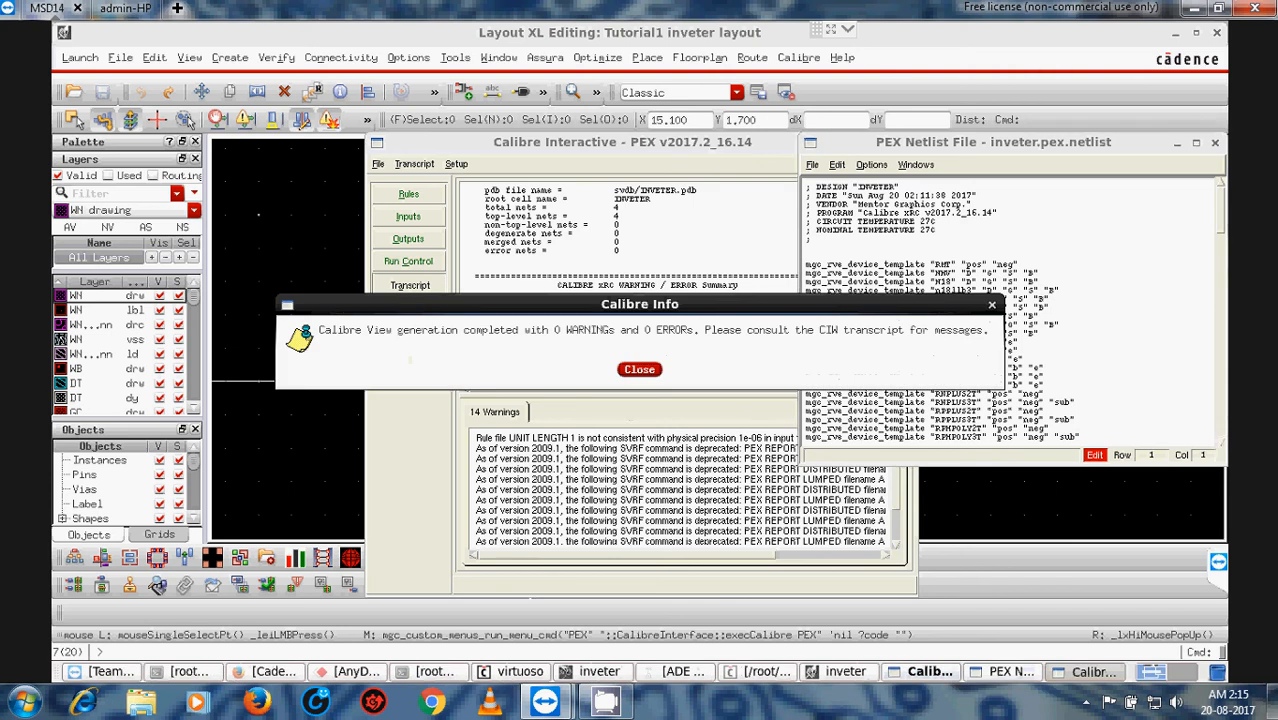
click(639, 369)
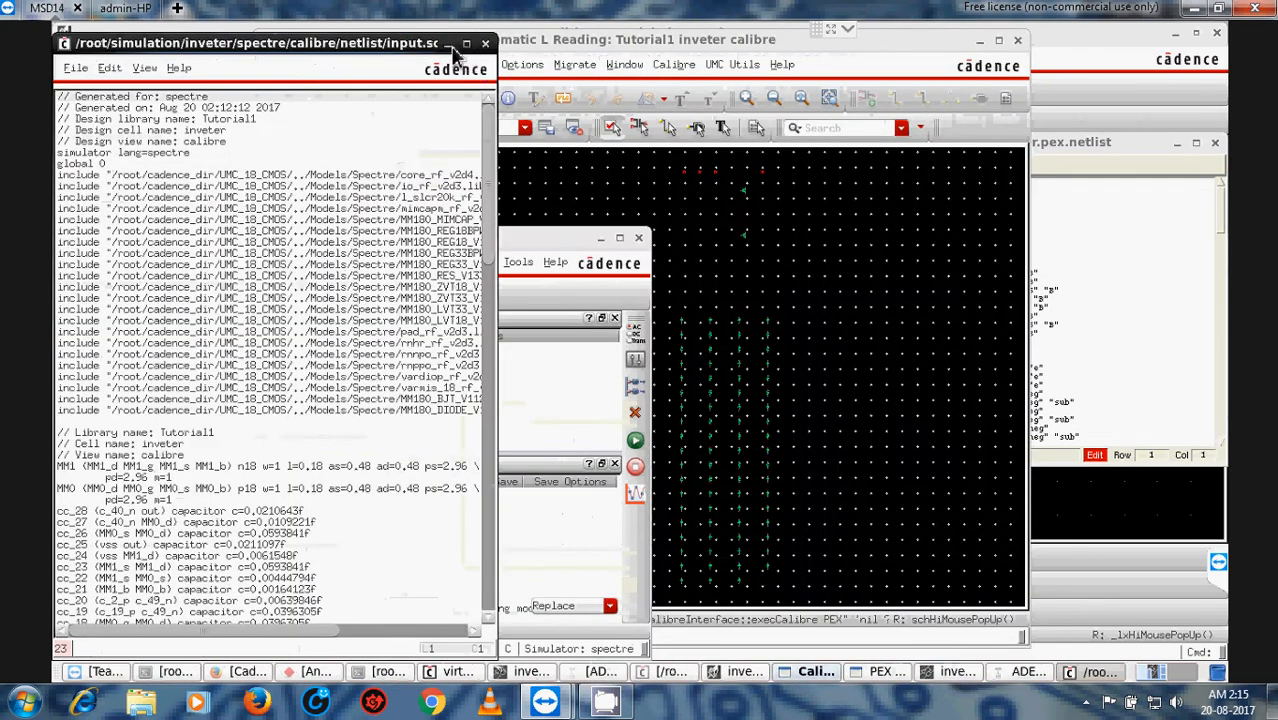
click(485, 44)
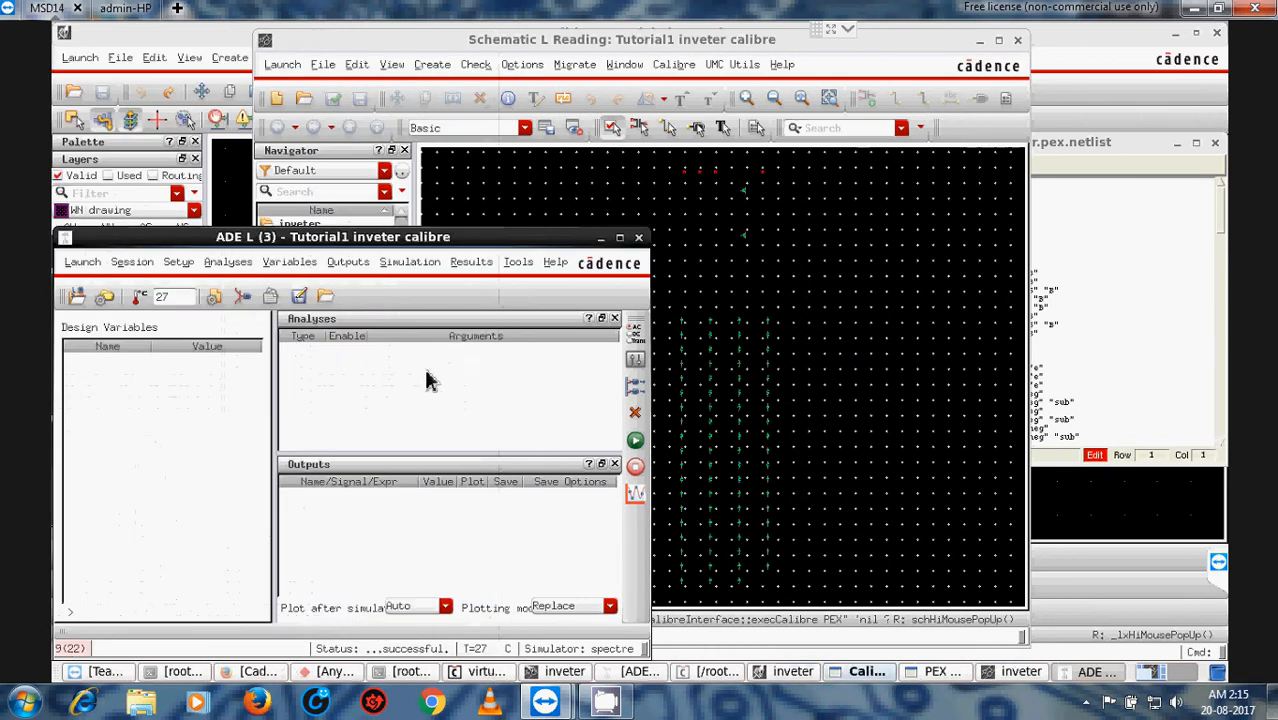
Step: Load the spectre_state1 cellview state of inveter_test into the calibre simulation session, run the simulation, and minimise the resulting waveform window
drag(408, 241, 484, 198)
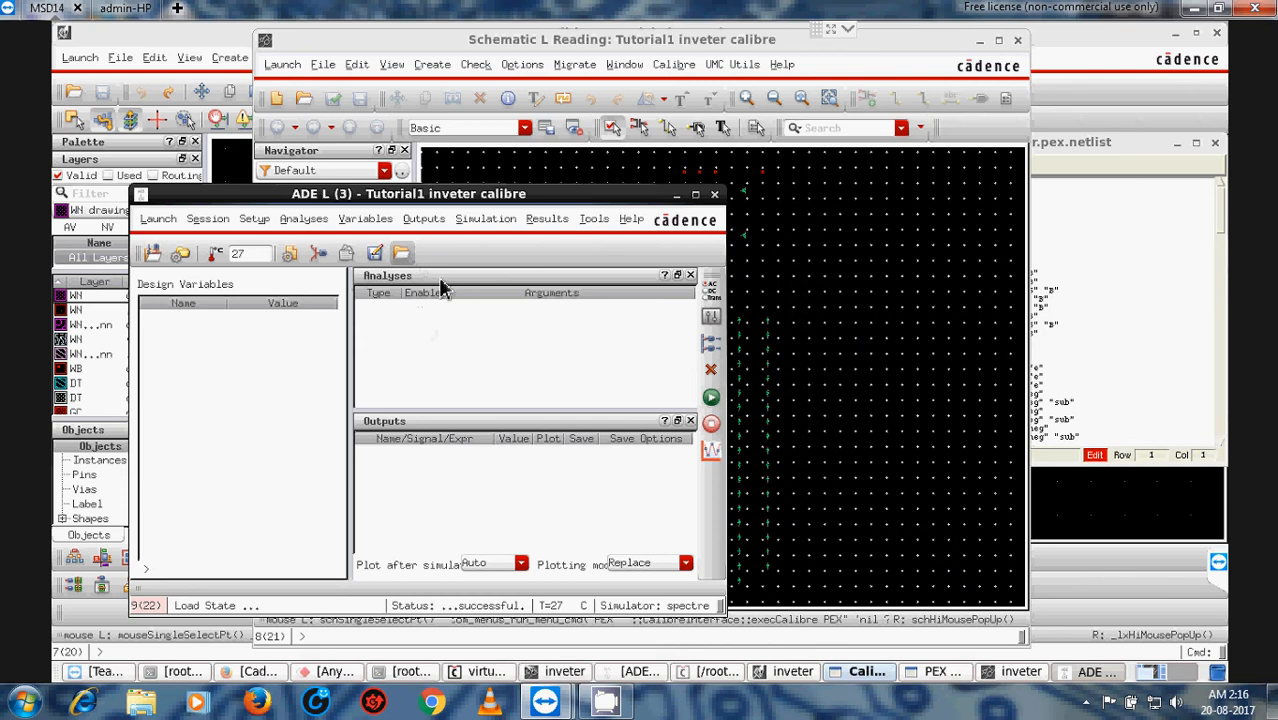
click(402, 254)
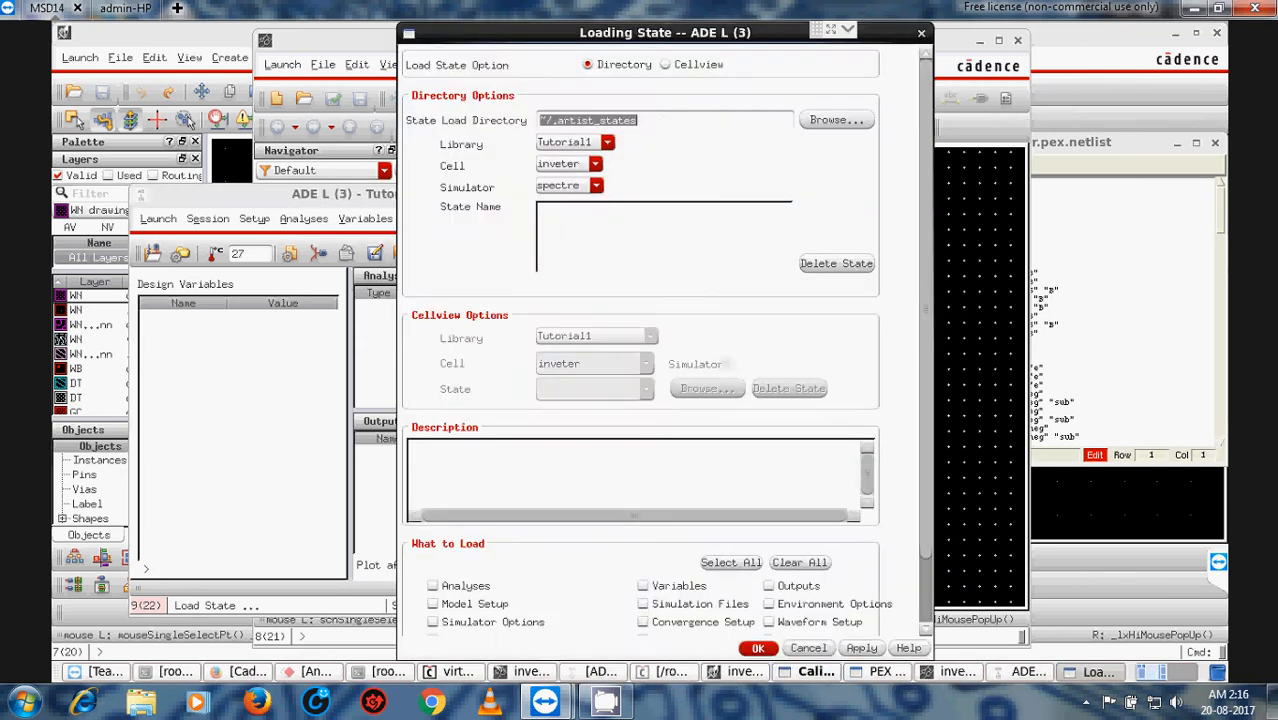
click(666, 65)
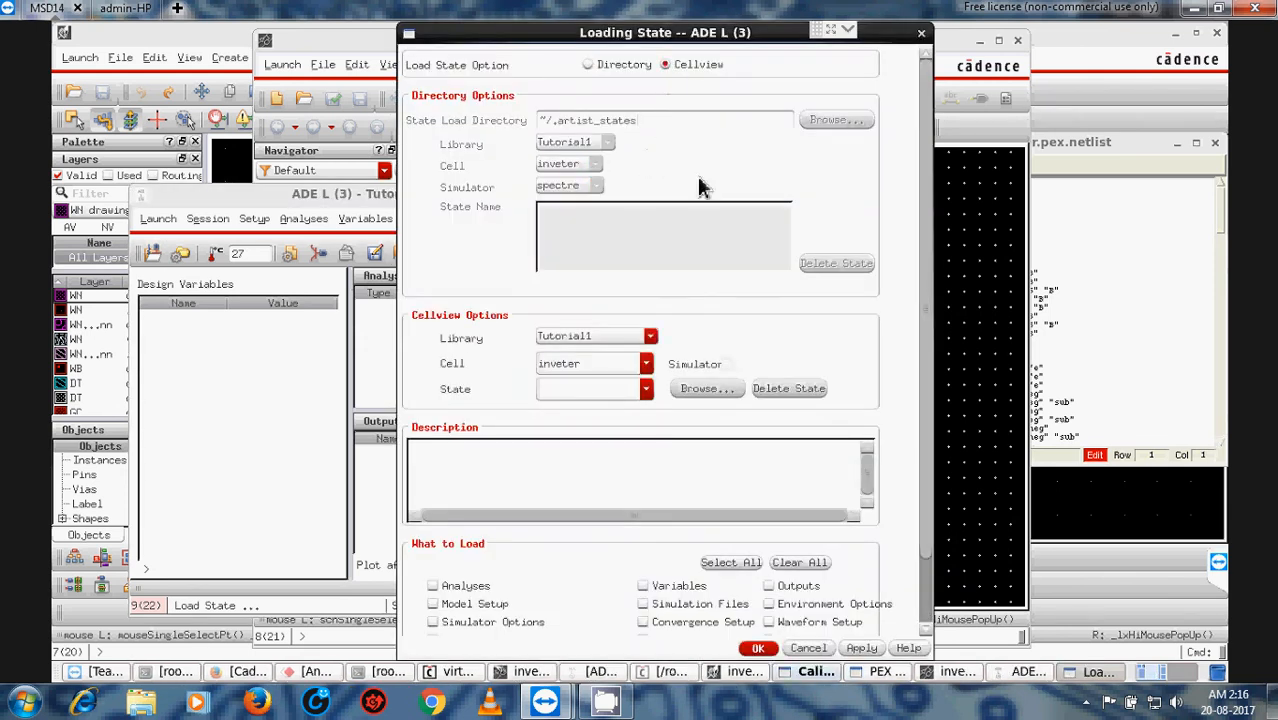
click(646, 364)
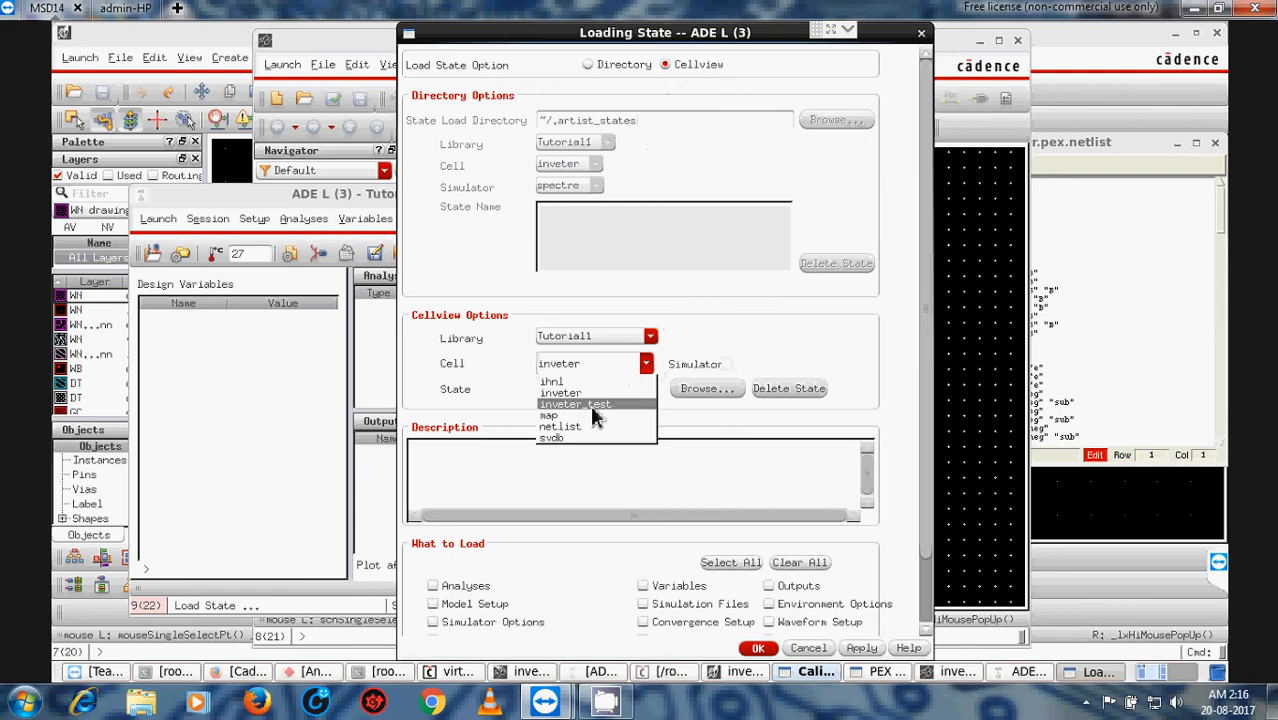
click(605, 395)
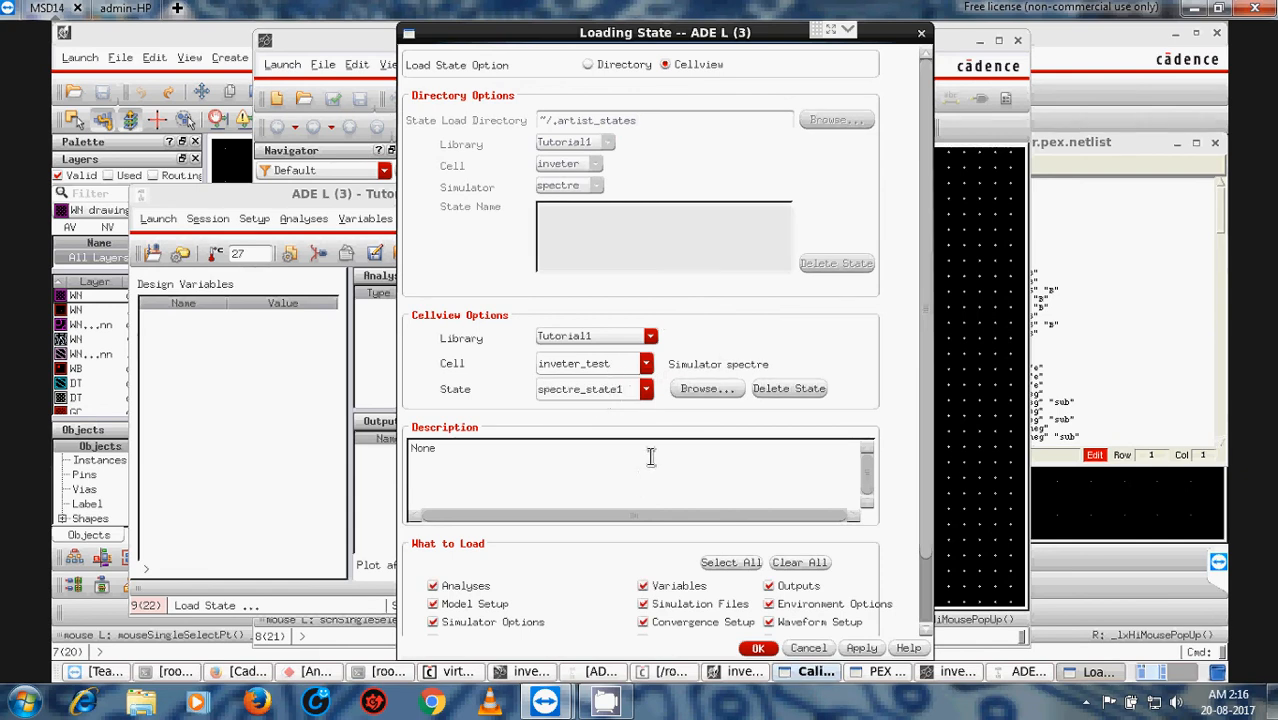
click(758, 649)
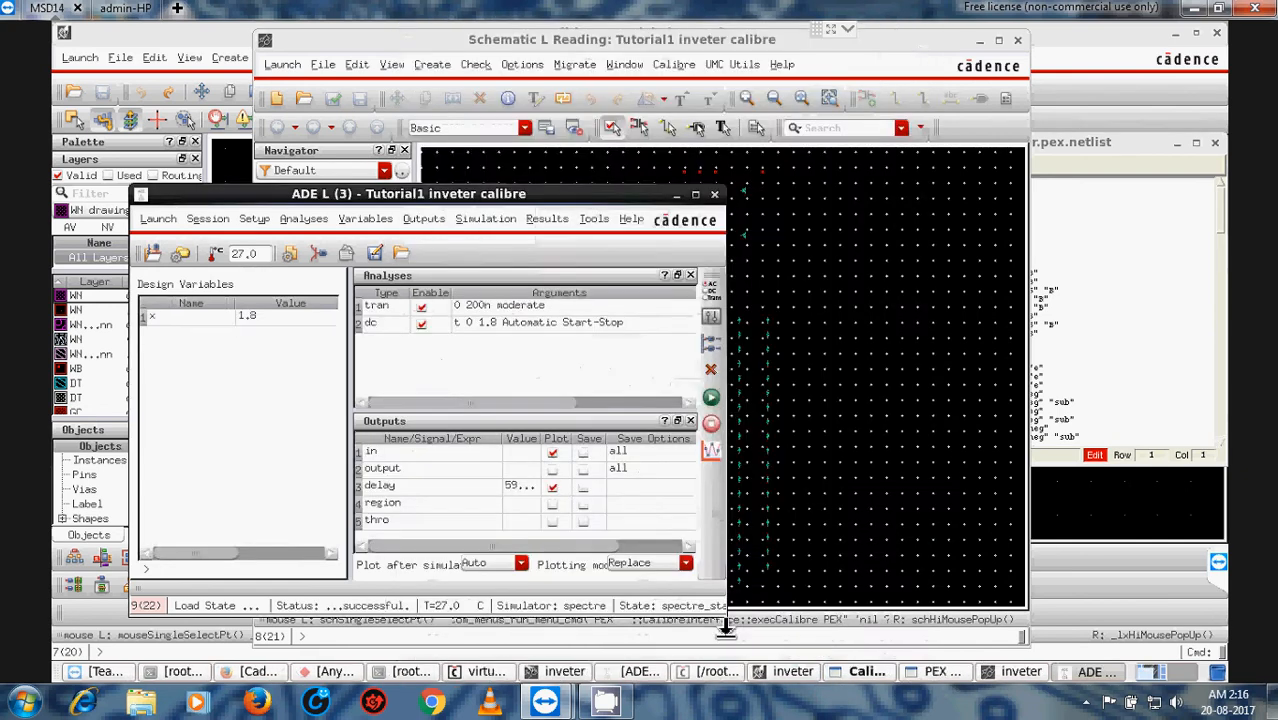
click(711, 399)
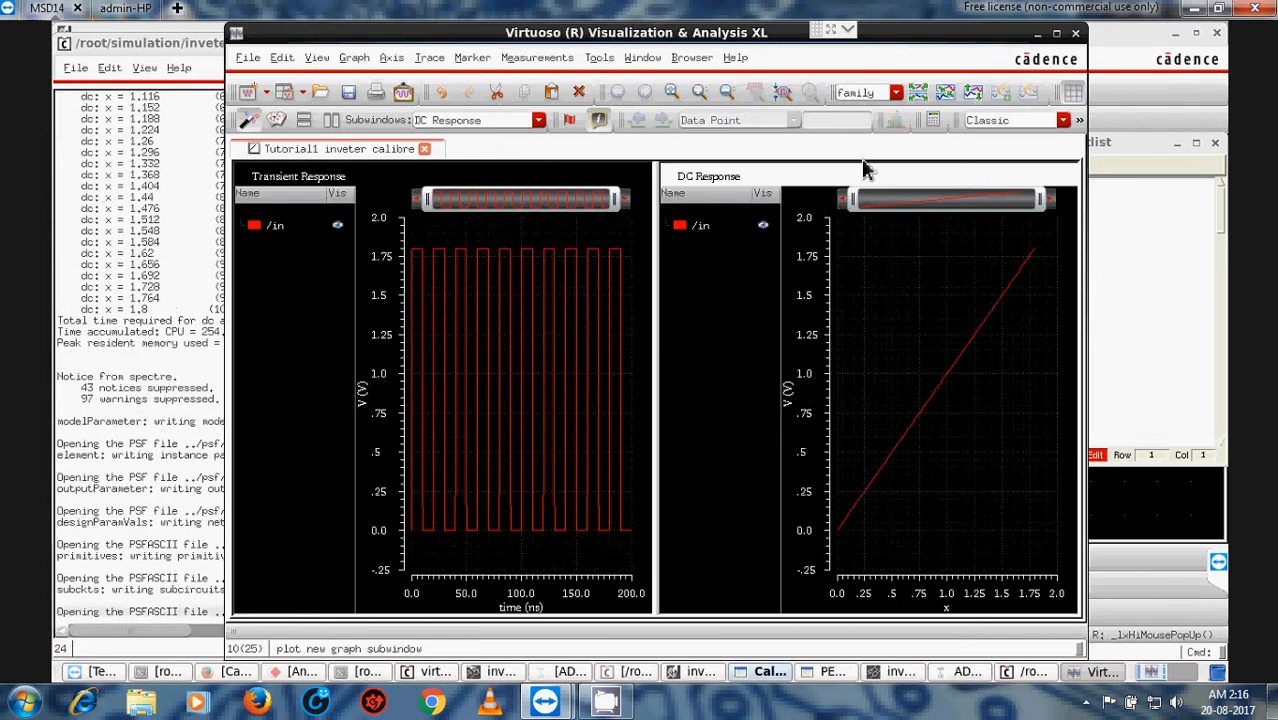
click(1037, 33)
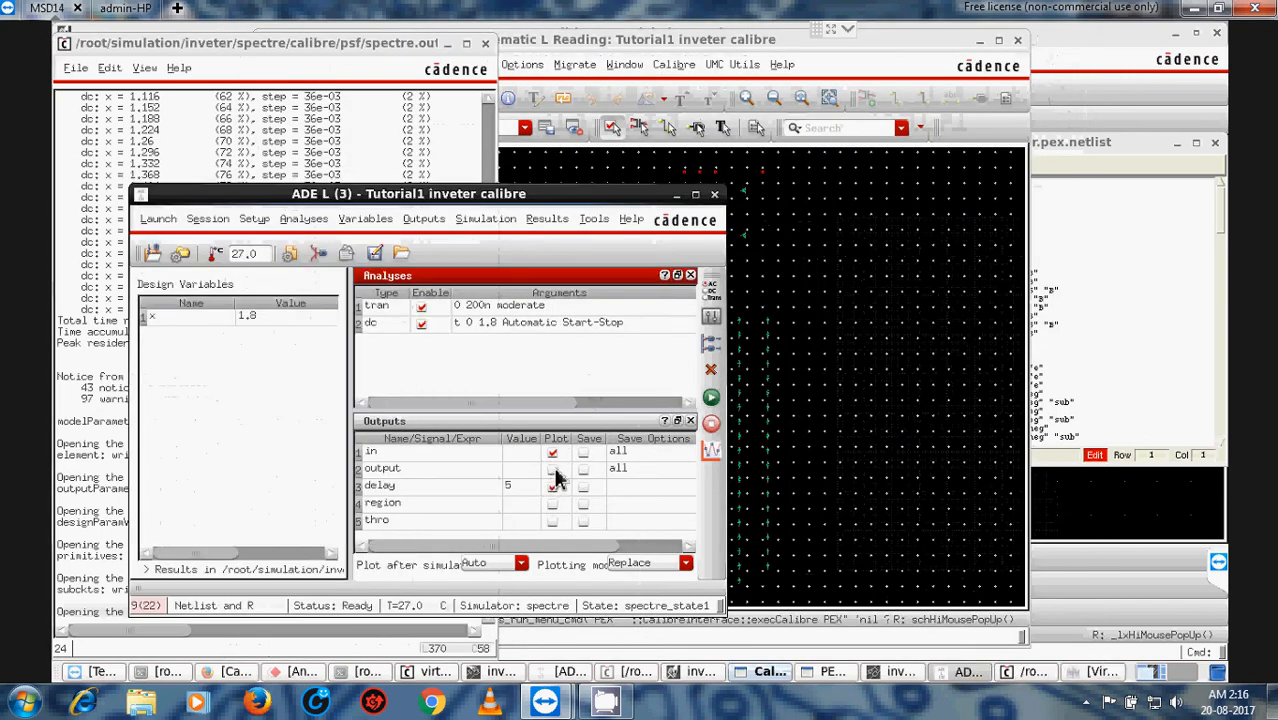
Step: Widen the Value column of the simulation outputs and open the settings of the output signal
click(545, 468)
drag(548, 440, 612, 440)
click(620, 485)
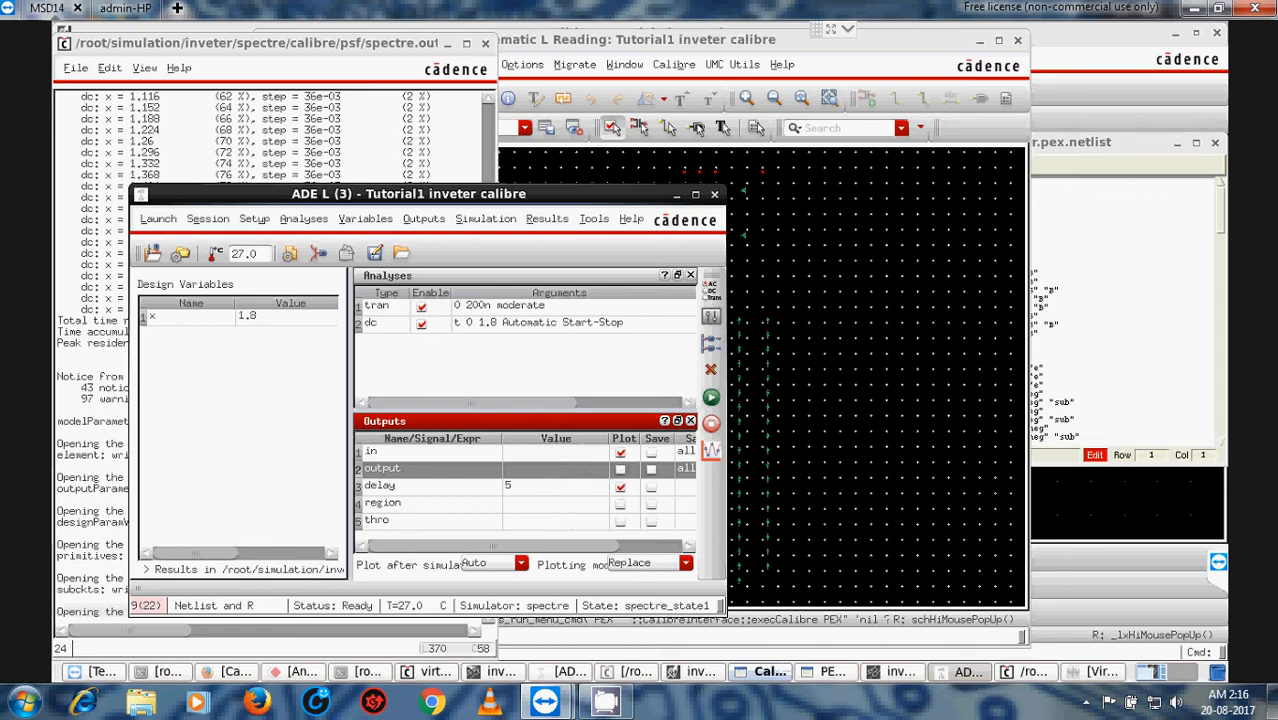
double_click(583, 469)
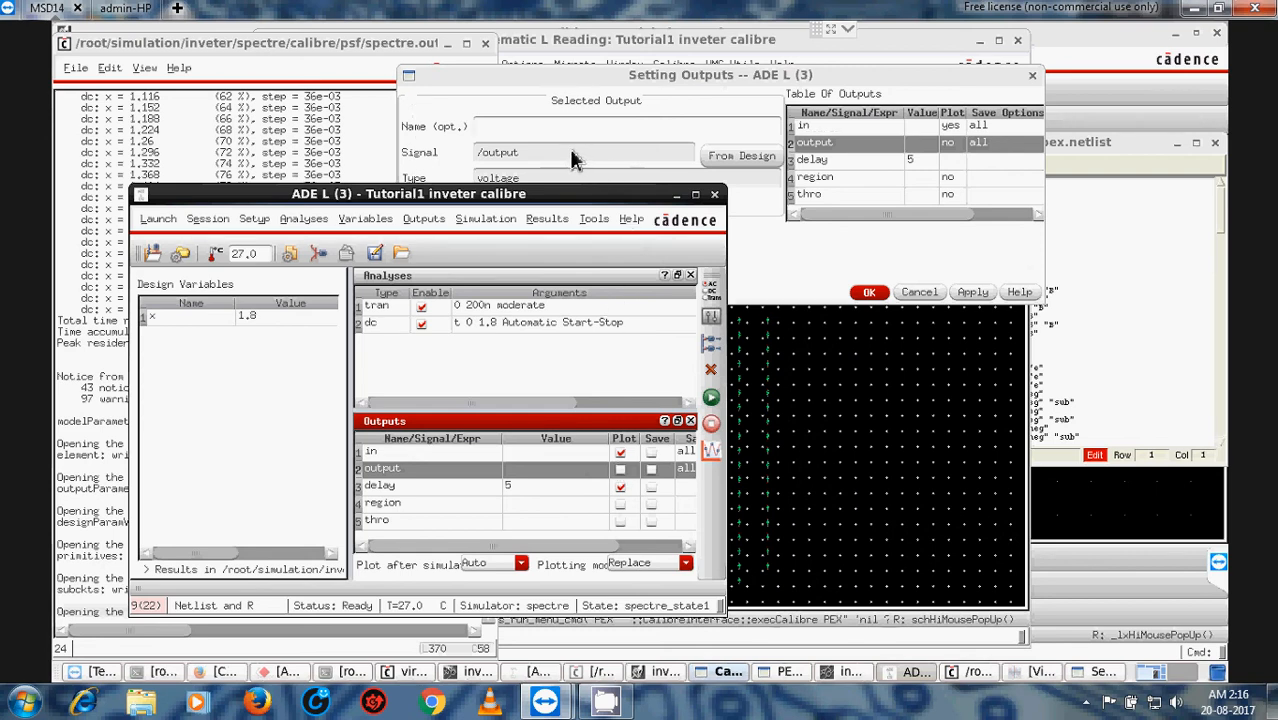
double_click(404, 474)
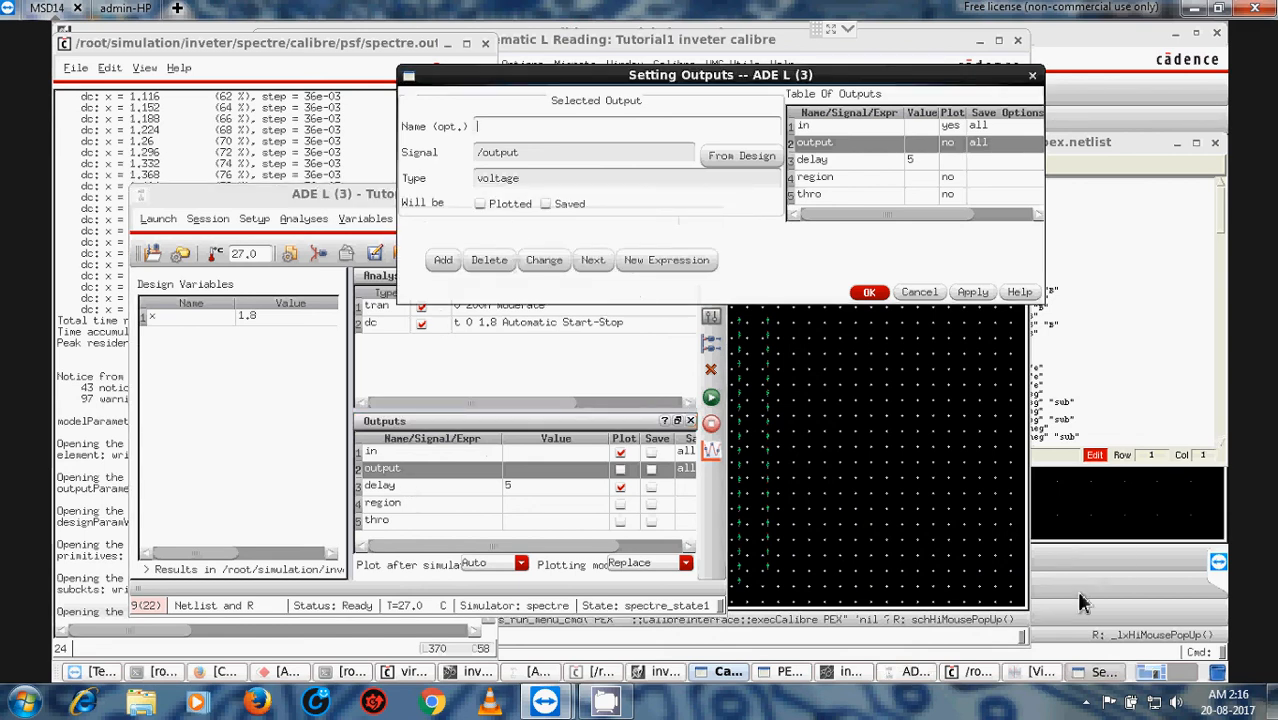
click(1086, 703)
right_click(1058, 608)
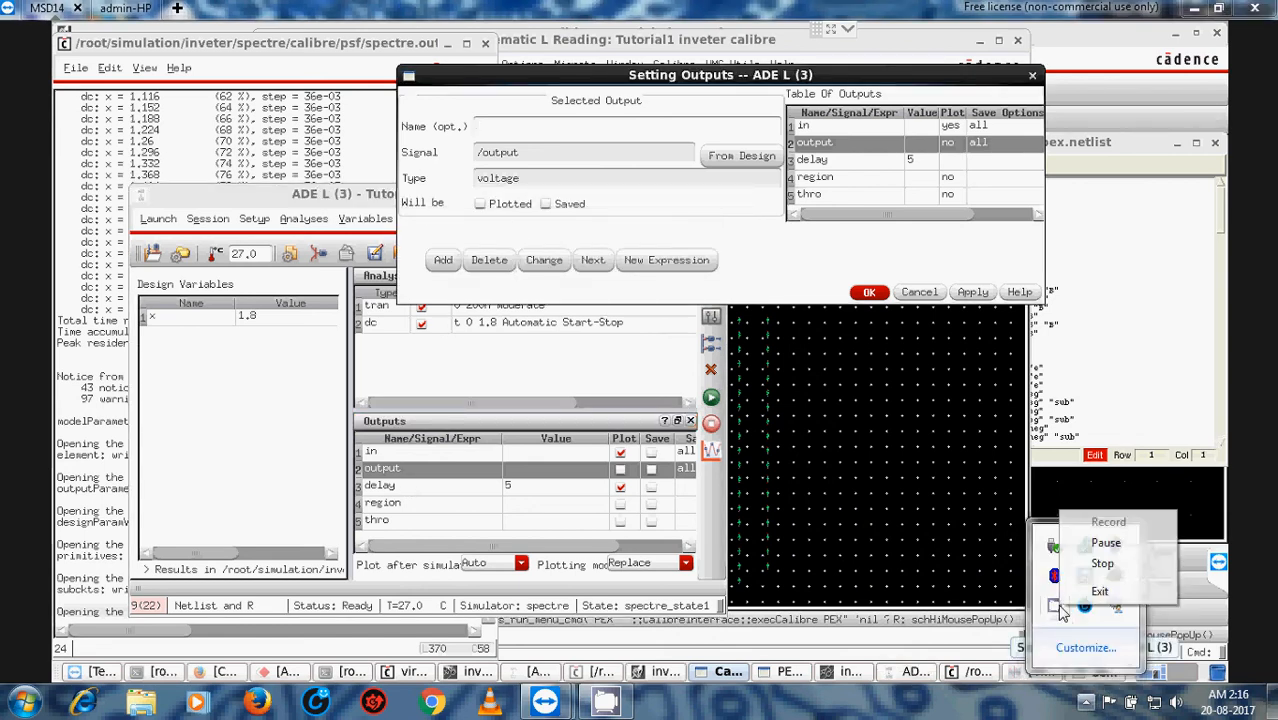
click(1104, 543)
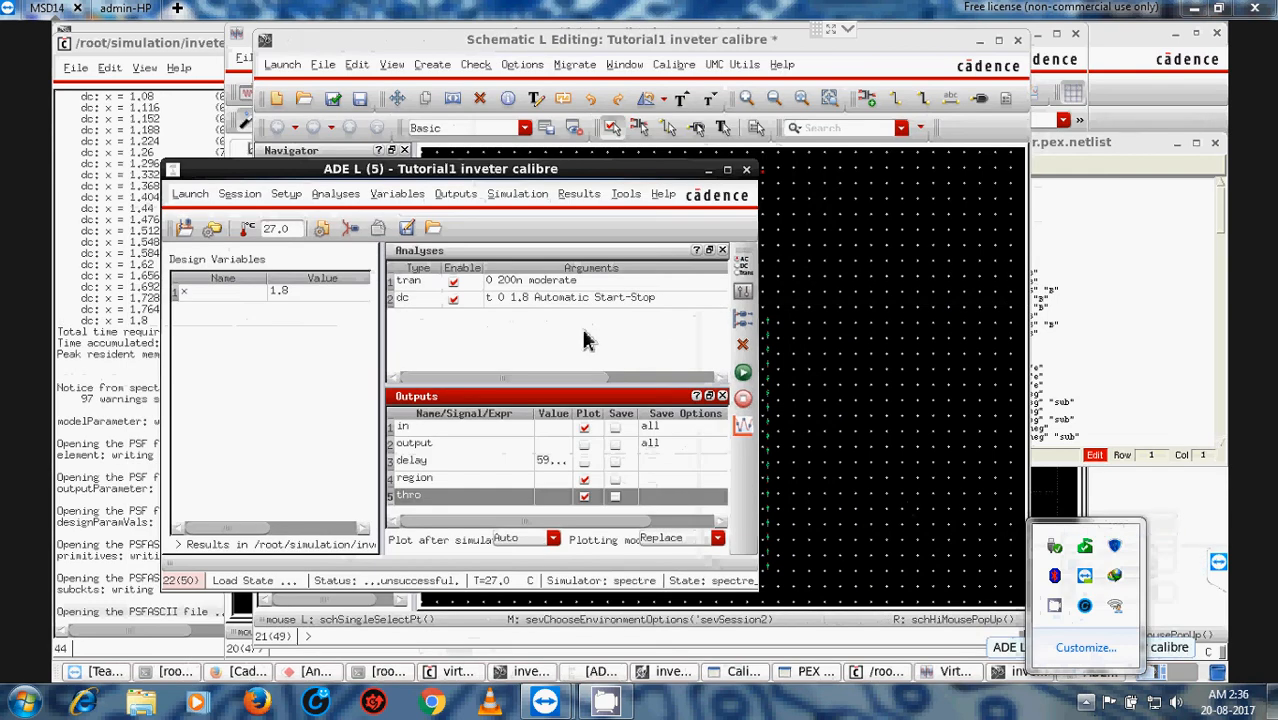
click(617, 357)
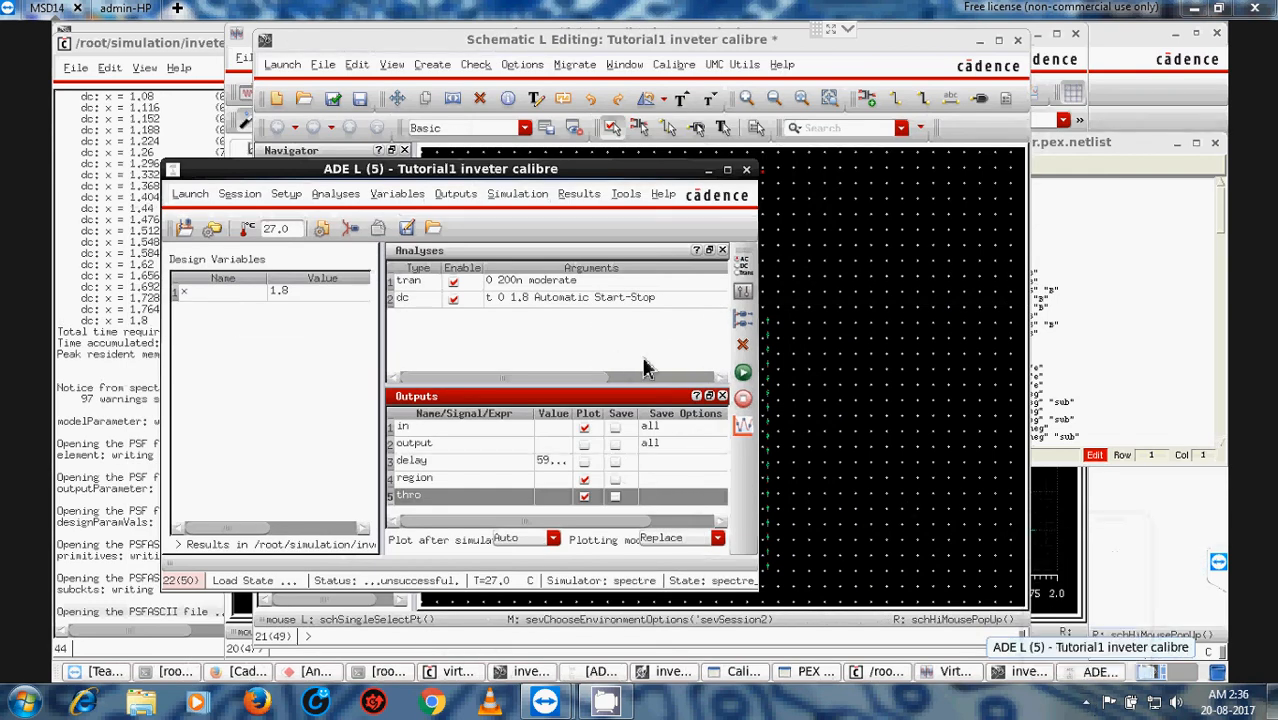
Step: Check and save the inveter calibre schematic, rerun its simulation, and minimise the resulting waveform window
click(742, 373)
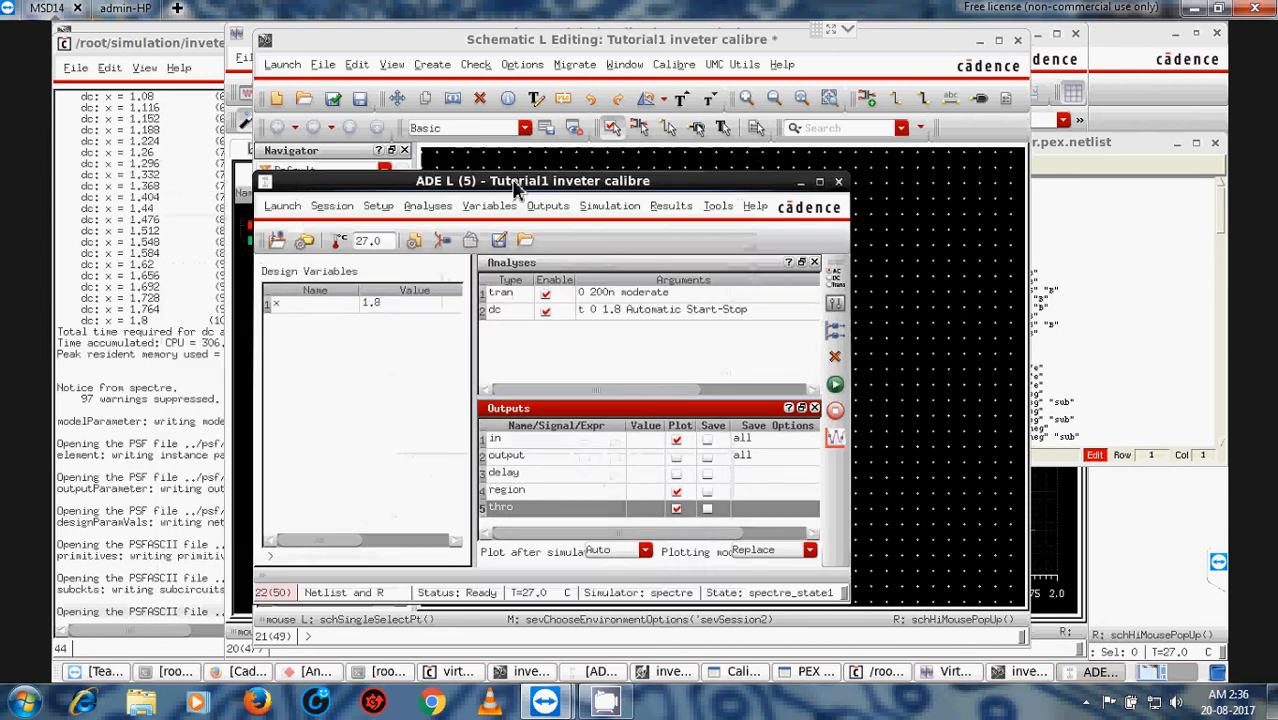
click(334, 99)
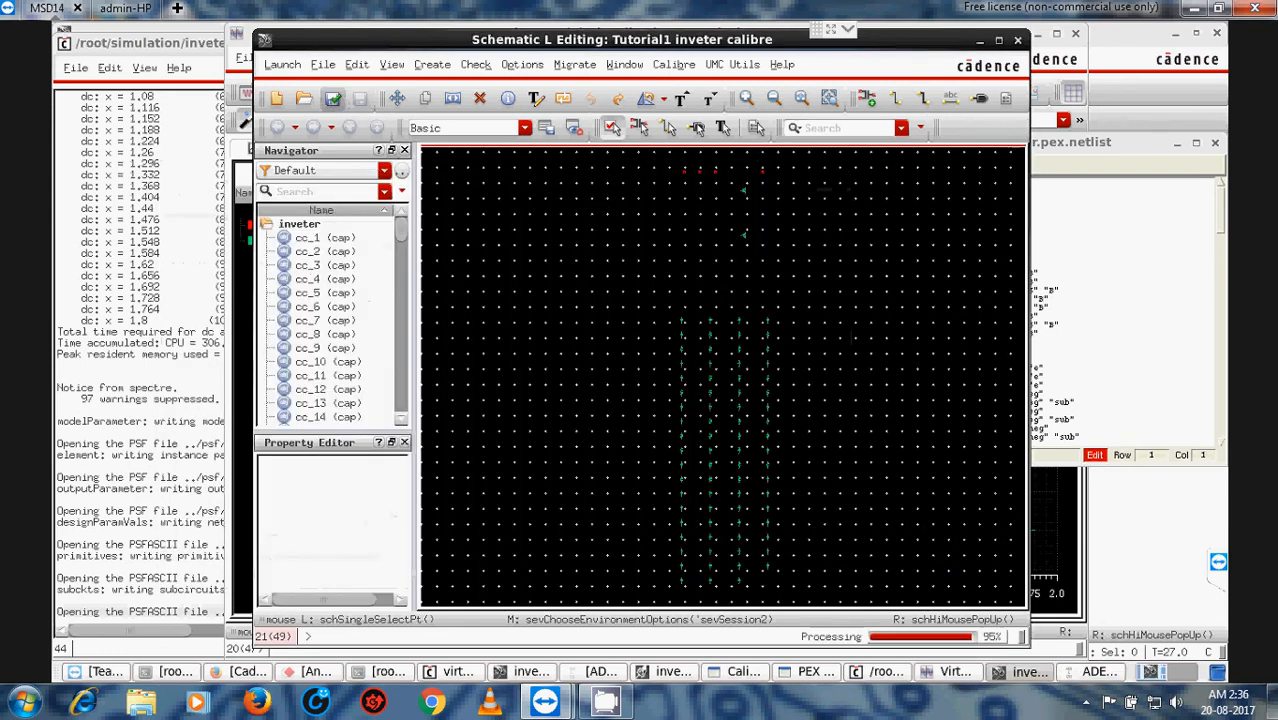
click(1025, 672)
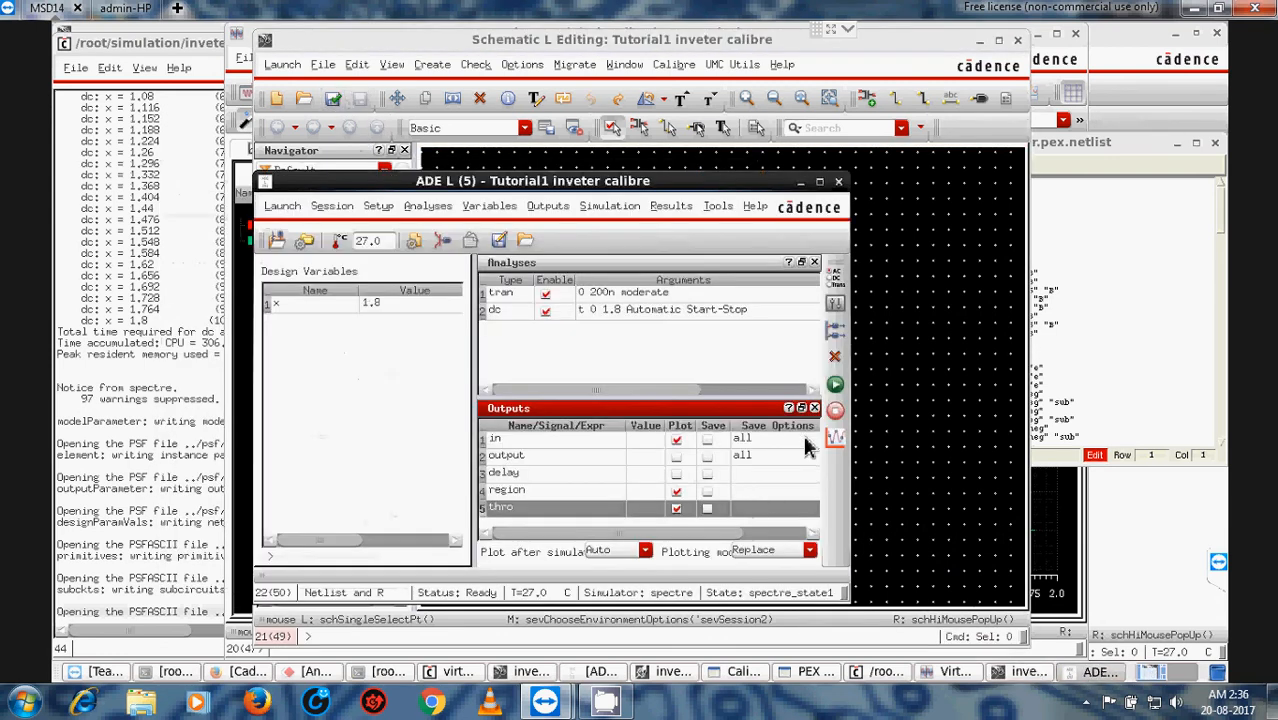
click(835, 384)
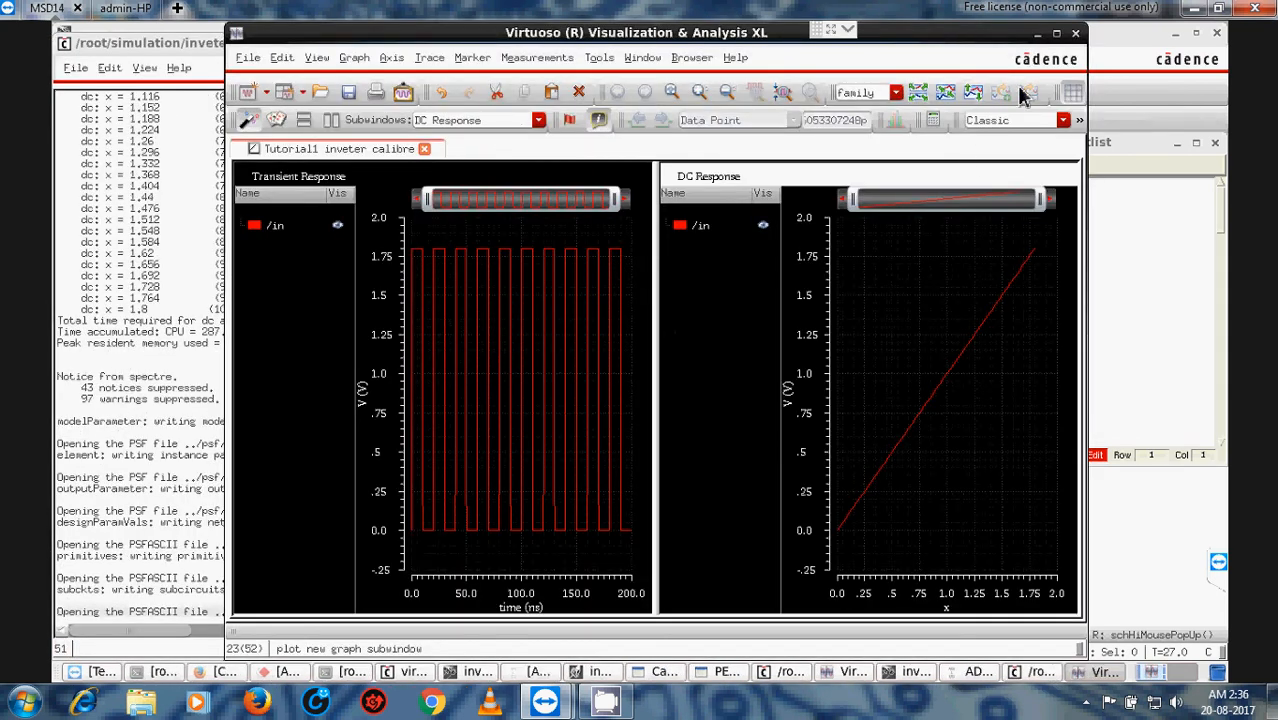
click(1038, 38)
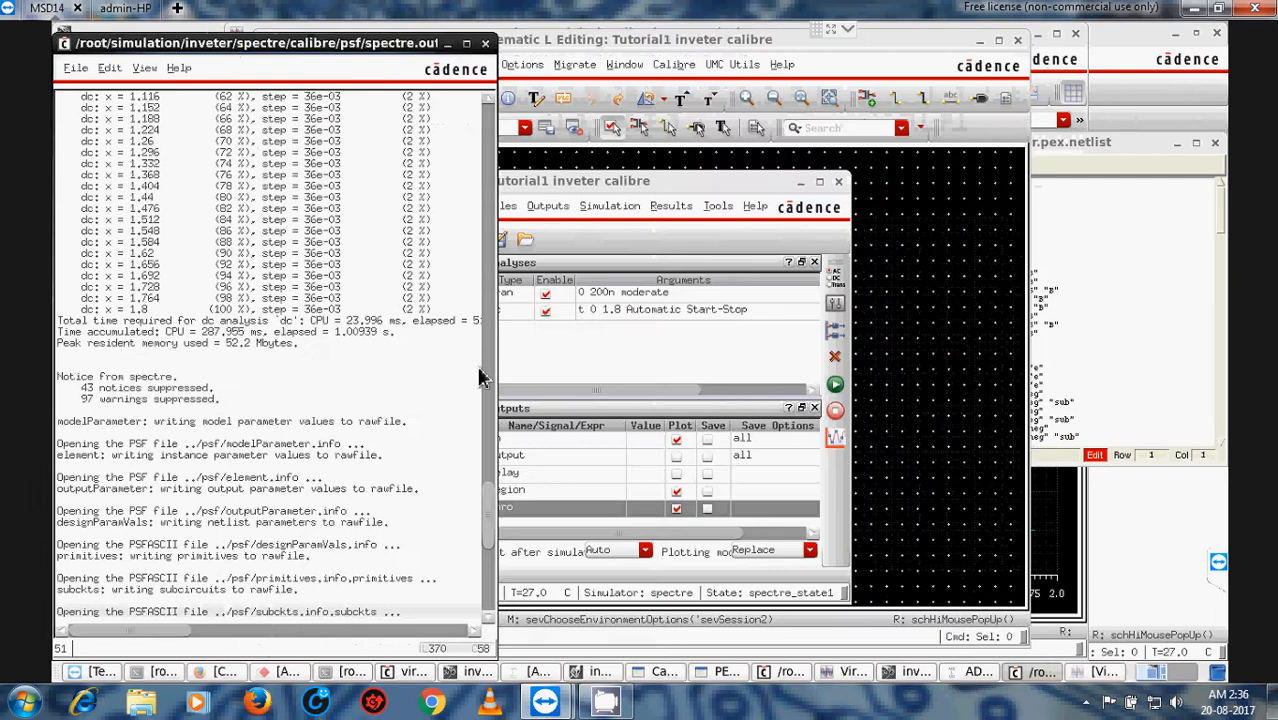
Step: Examine the circuit inventory in the spectre.out log, highlighting the capacitor and resistor entries
drag(494, 507, 470, 105)
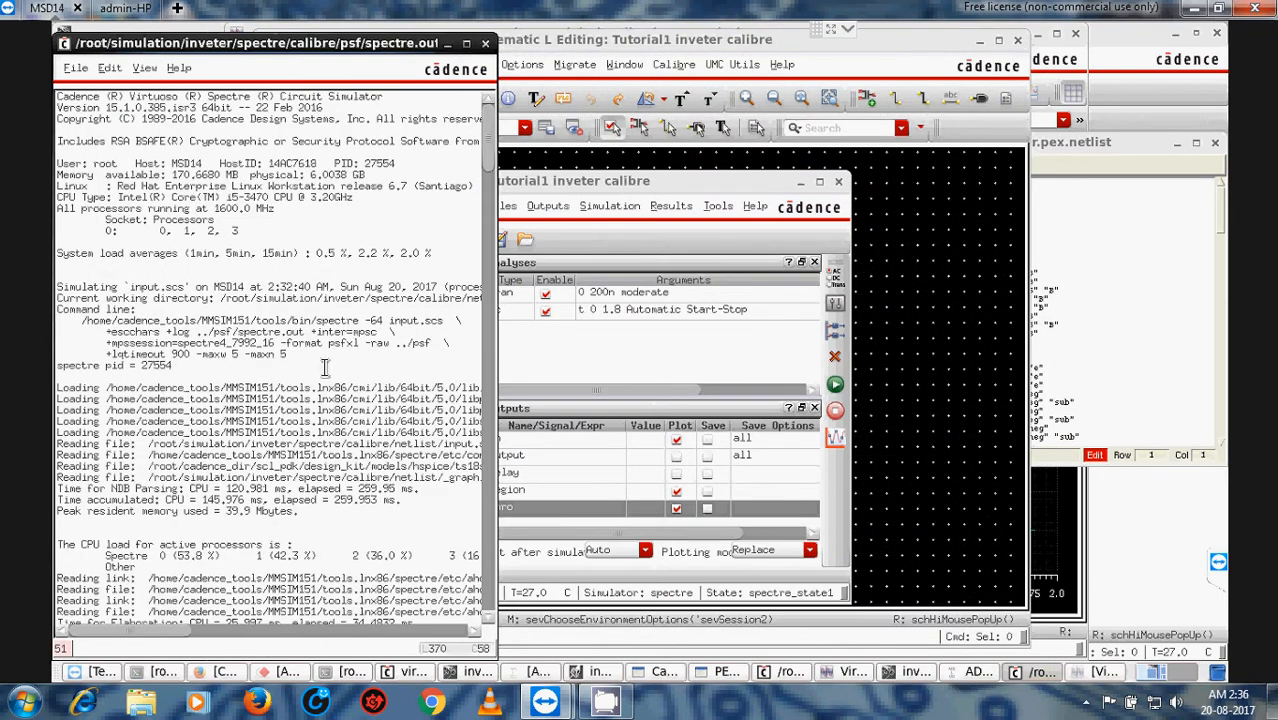
click(494, 208)
scroll(268, 447, down, 1)
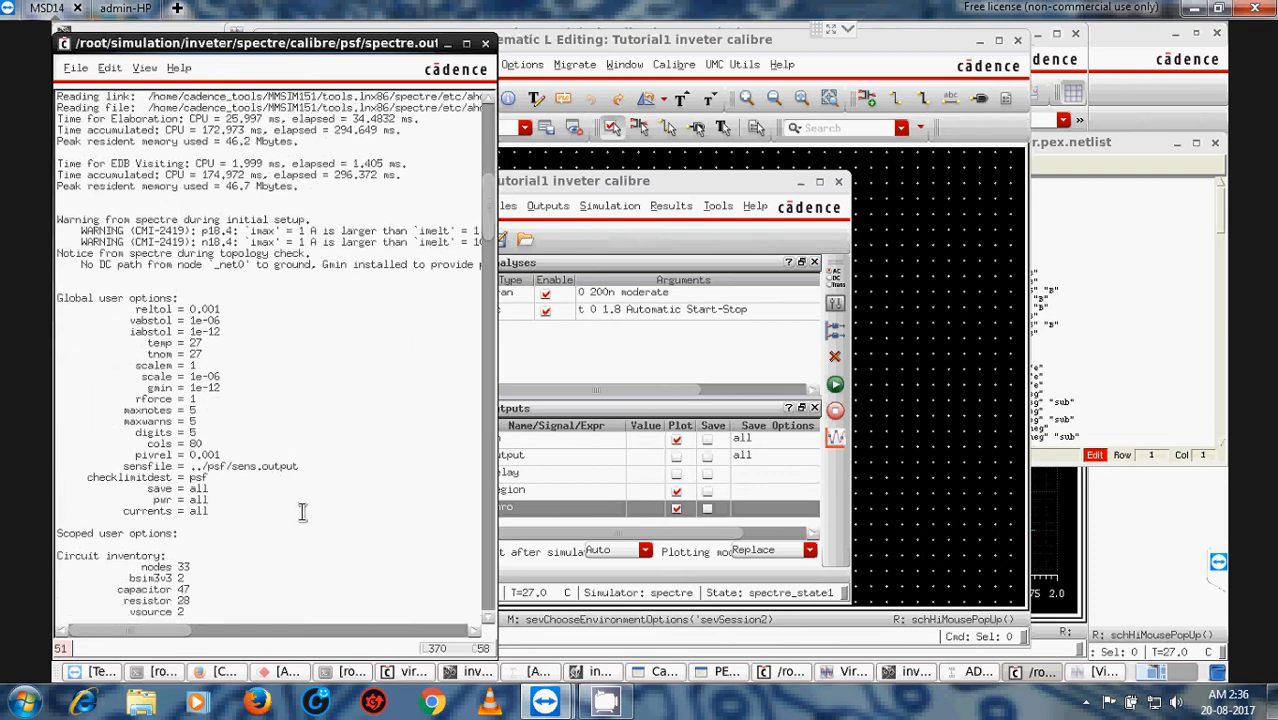
scroll(124, 590, down, 3)
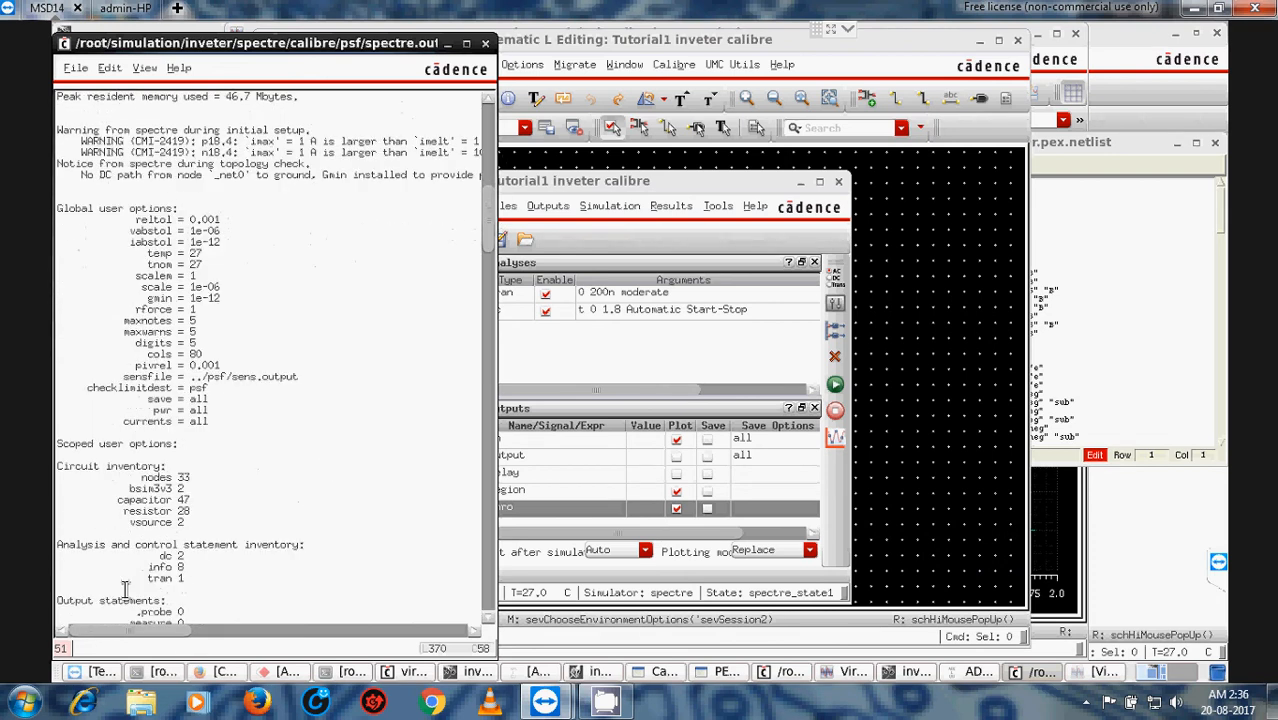
double_click(124, 512)
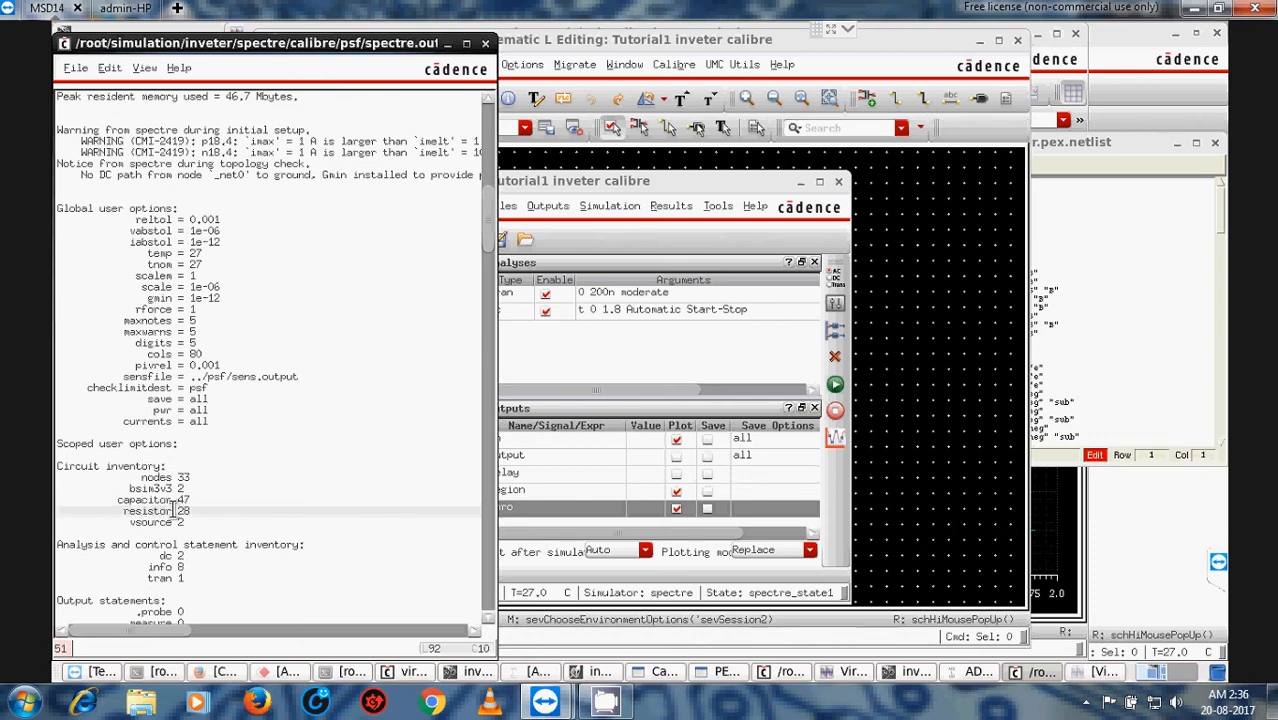
drag(113, 511, 196, 511)
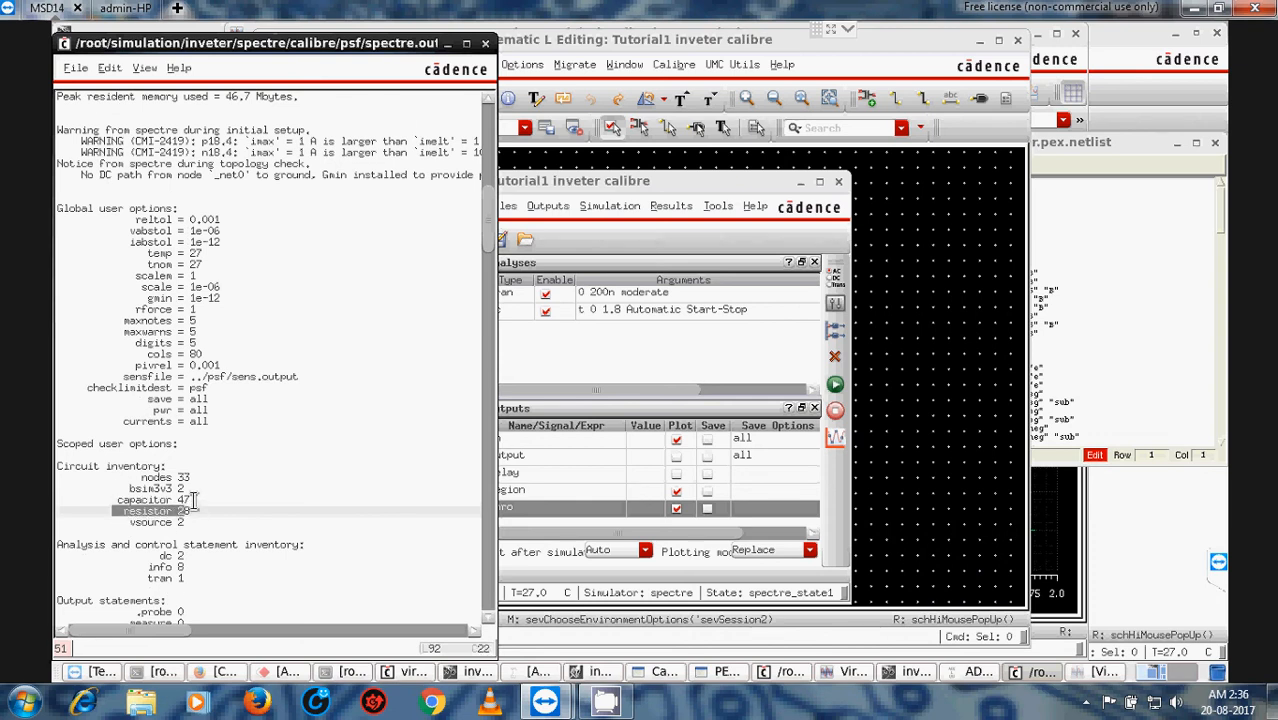
click(120, 500)
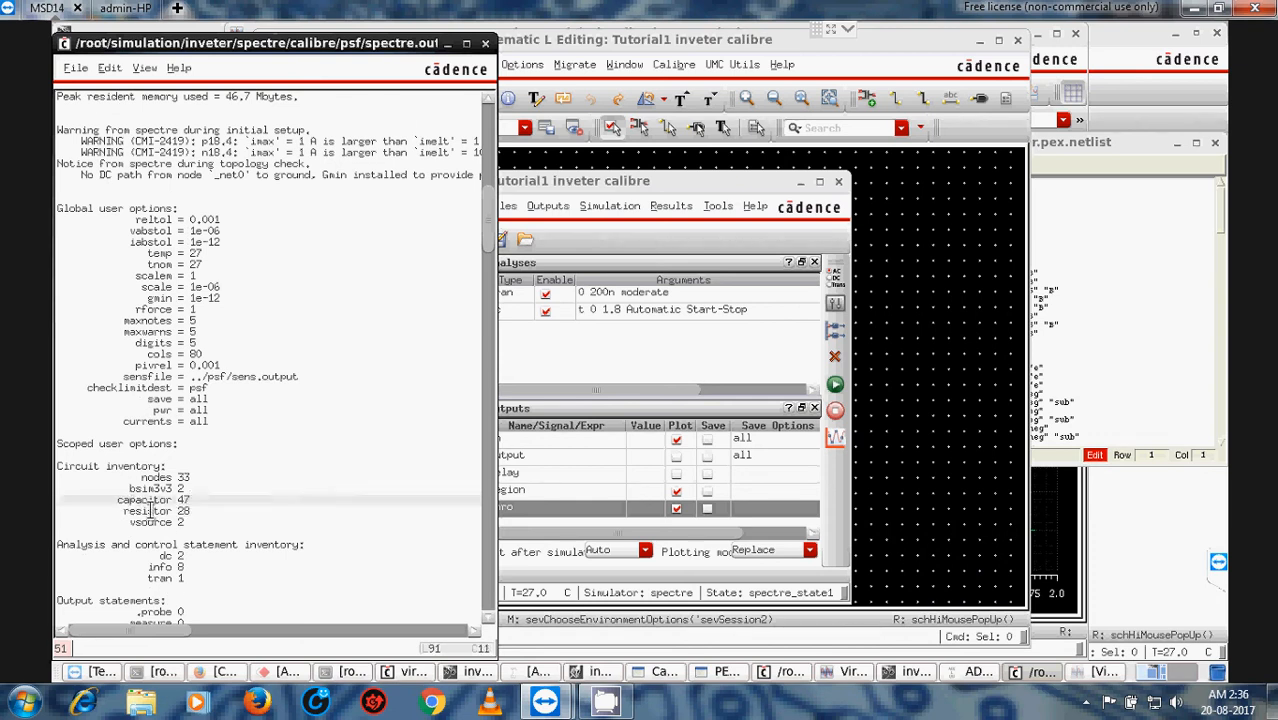
drag(150, 510, 199, 510)
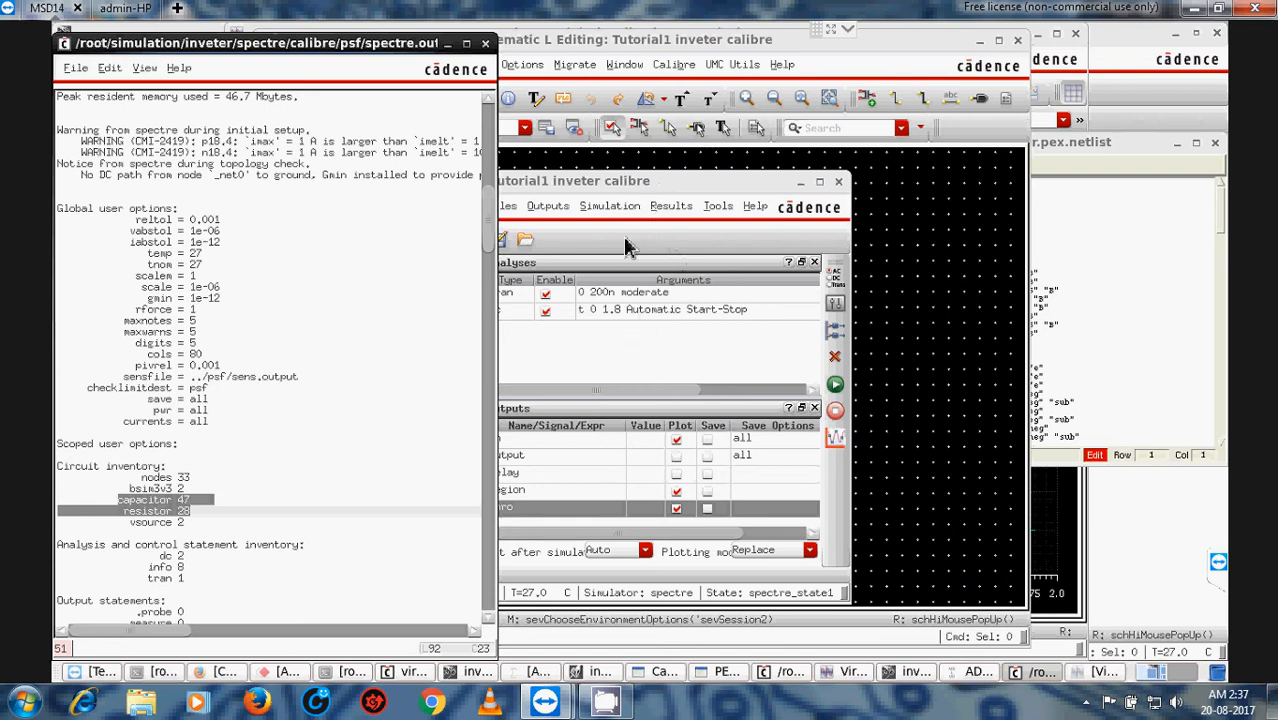
Step: Enable plotting of the delay output in the calibre simulation session
drag(623, 186, 692, 140)
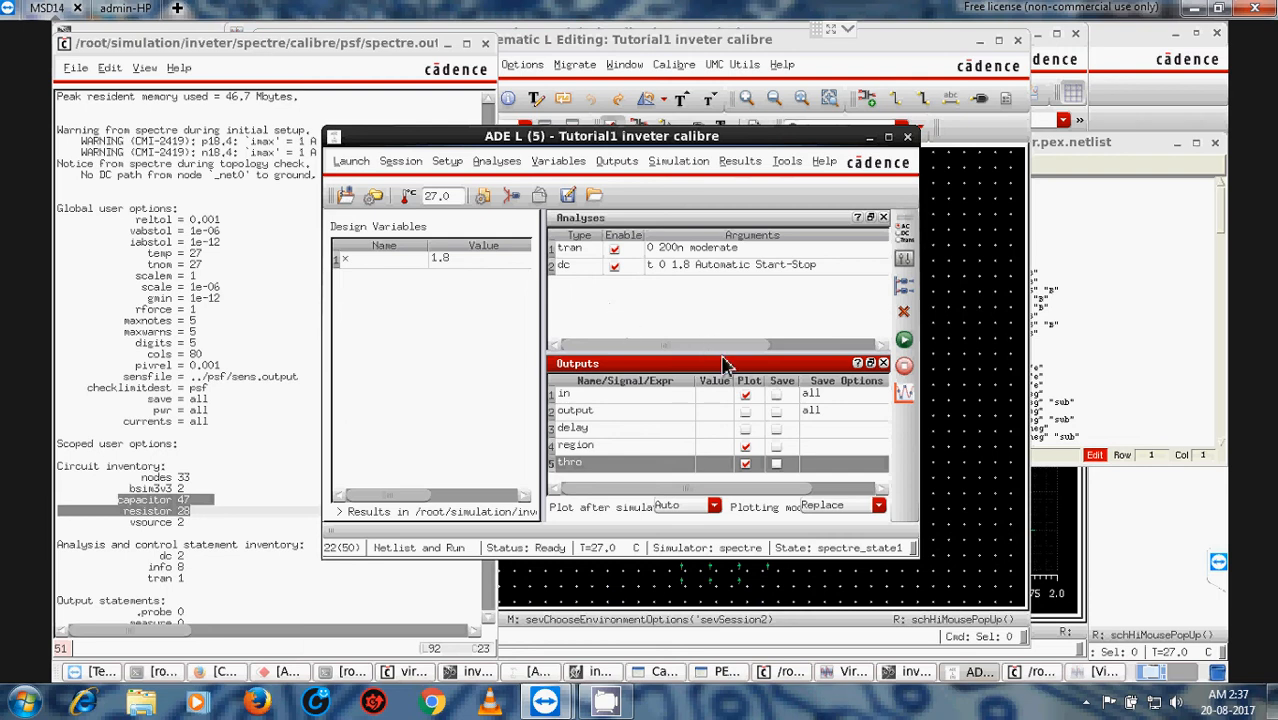
click(751, 416)
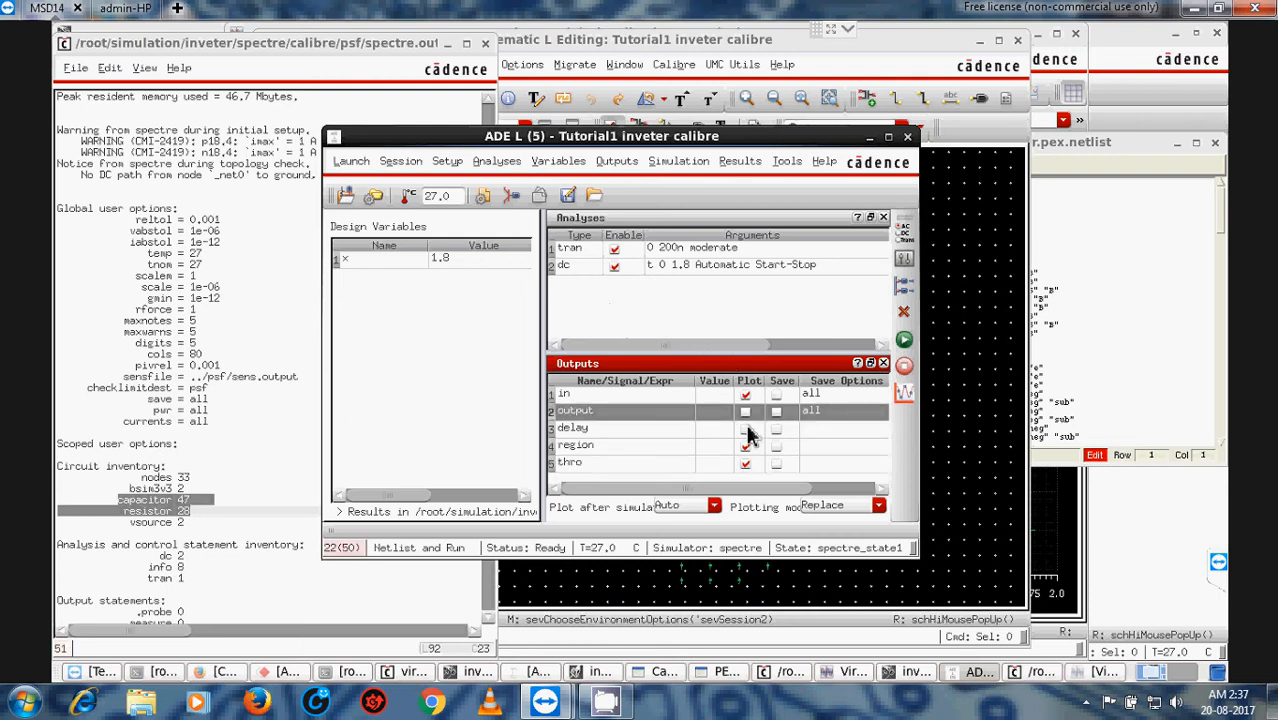
click(746, 429)
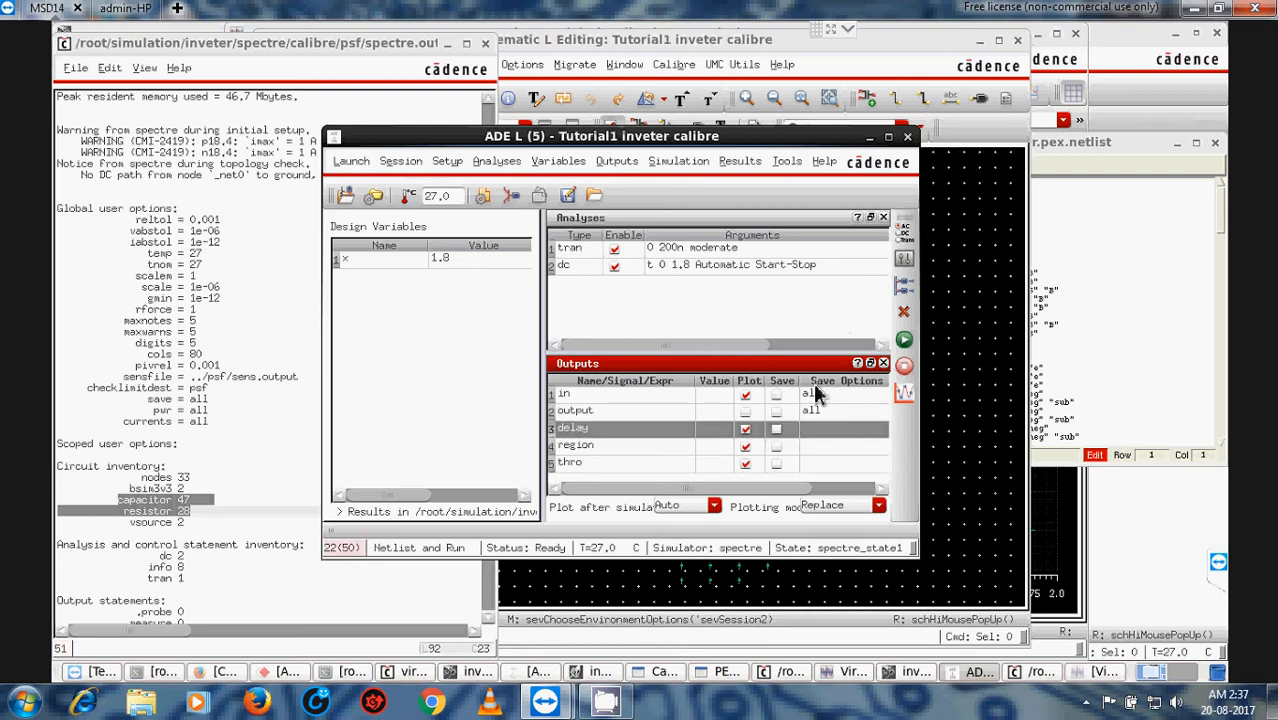
Step: Close the calibre simulation session without saving its state, then close the inveter calibre schematic
click(907, 137)
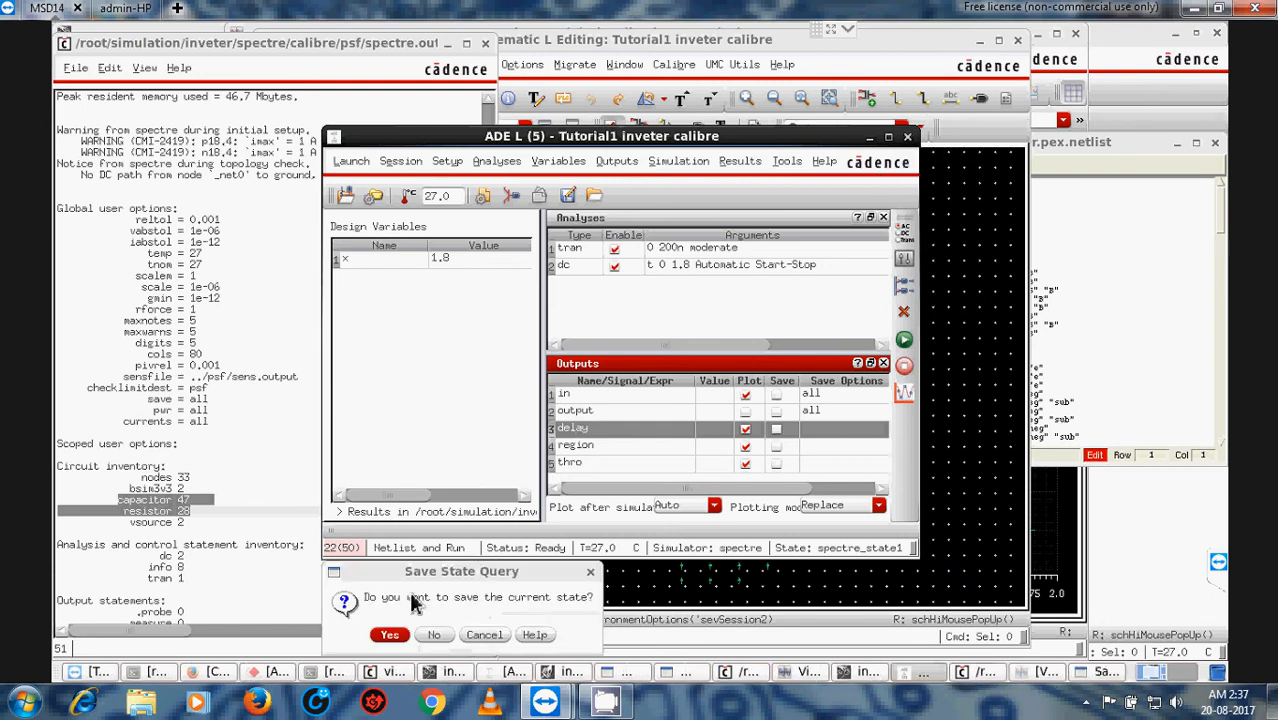
click(434, 636)
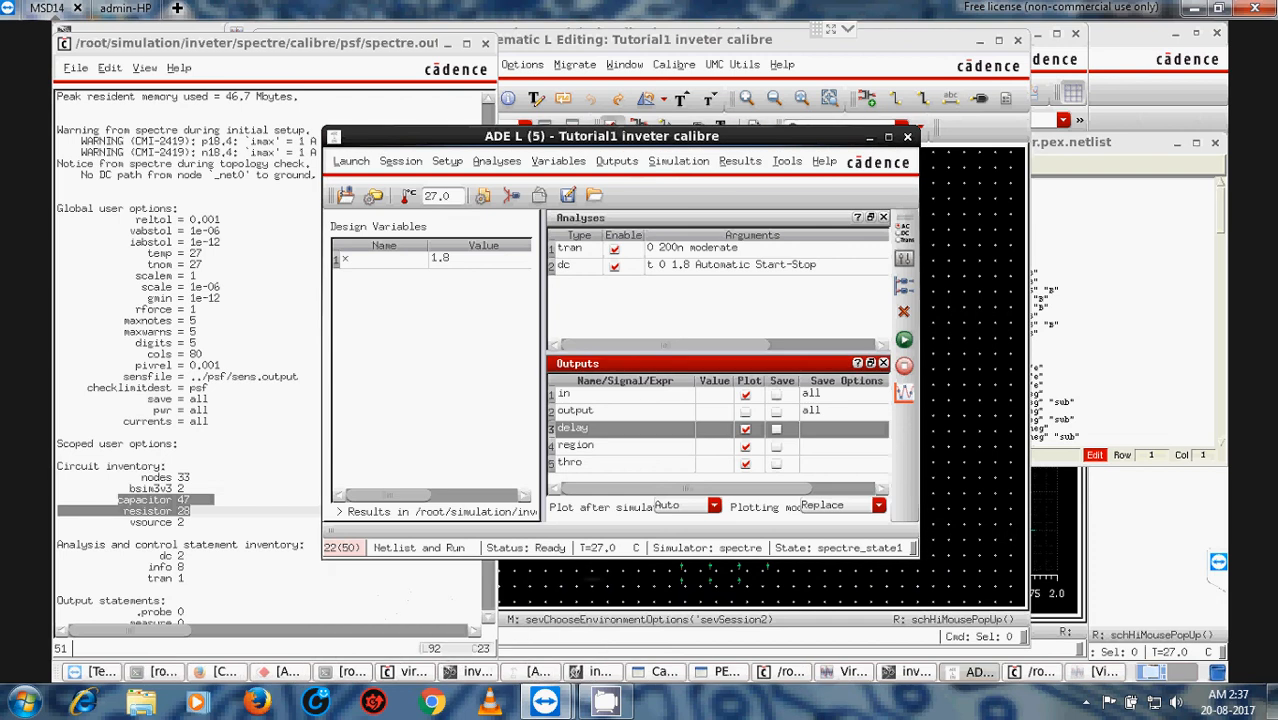
click(908, 140)
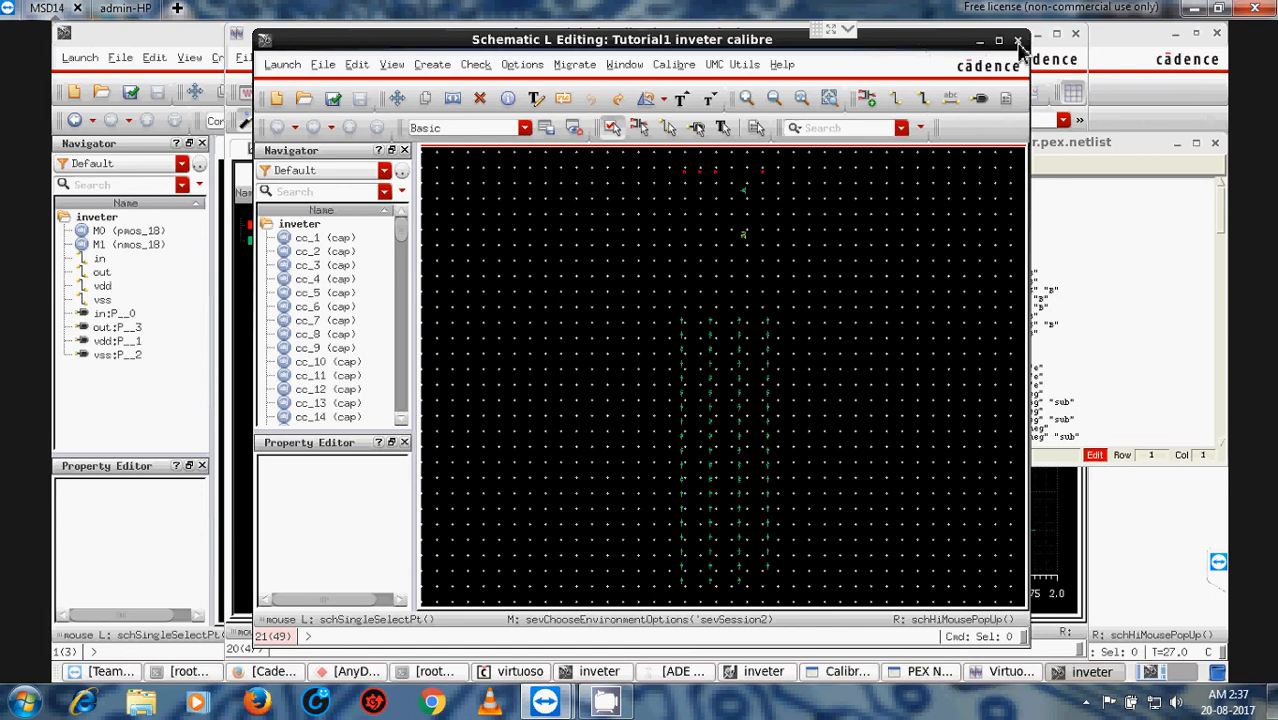
click(1020, 44)
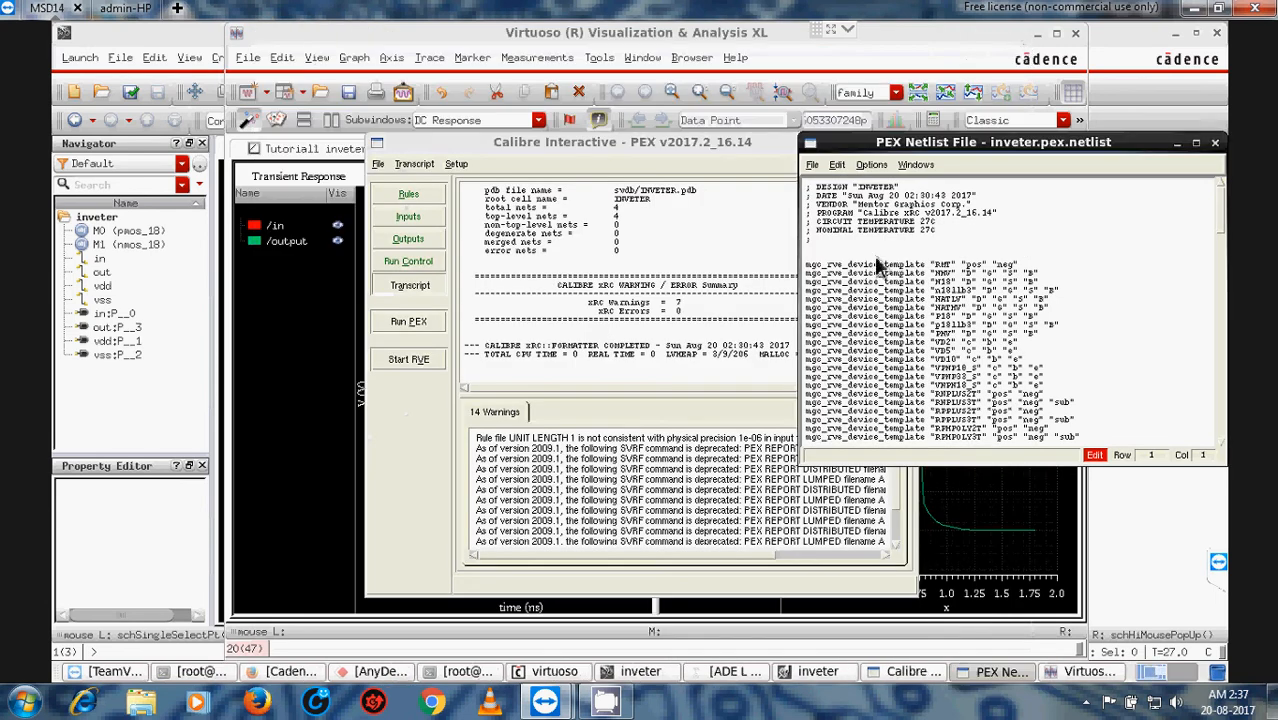
Step: Close the inveter.pex.netlist file and exit Calibre Interactive PEX without saving the settings to a runset file
click(1214, 145)
click(906, 143)
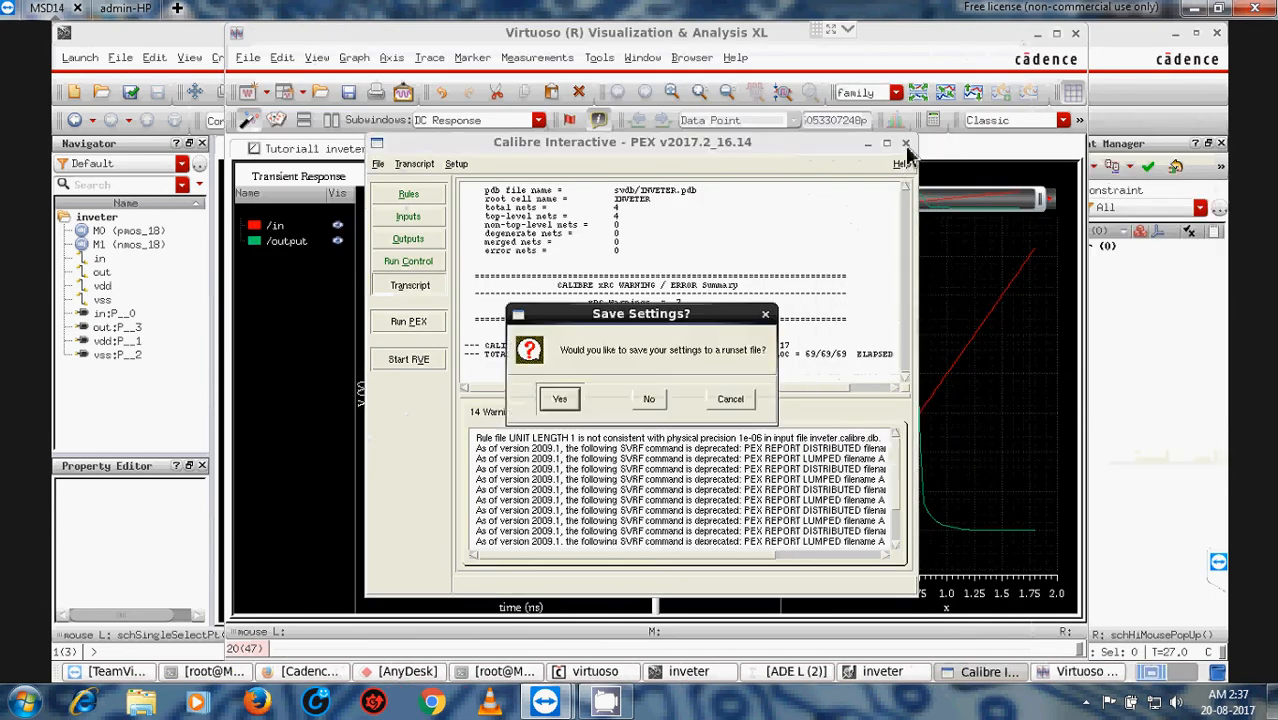
click(649, 399)
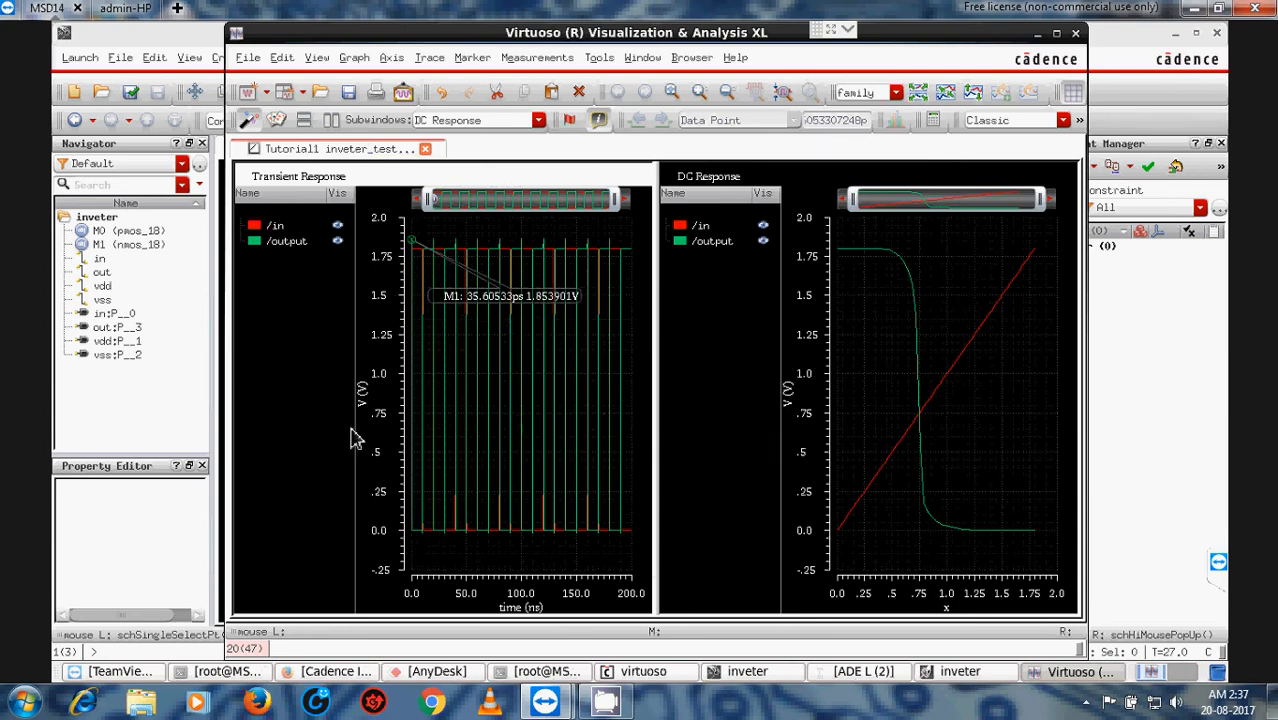
Step: Return to the inveter_test schematic, bring up its ADE L session, and run the simulation
click(1036, 35)
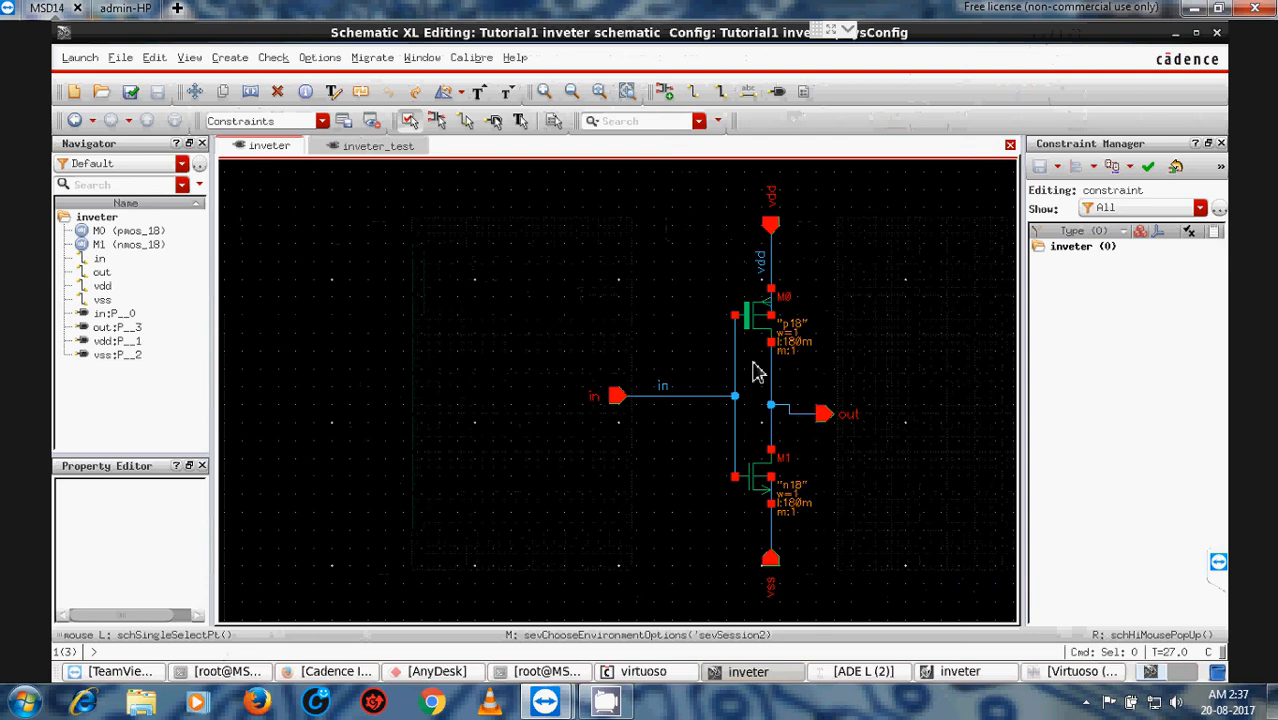
click(383, 146)
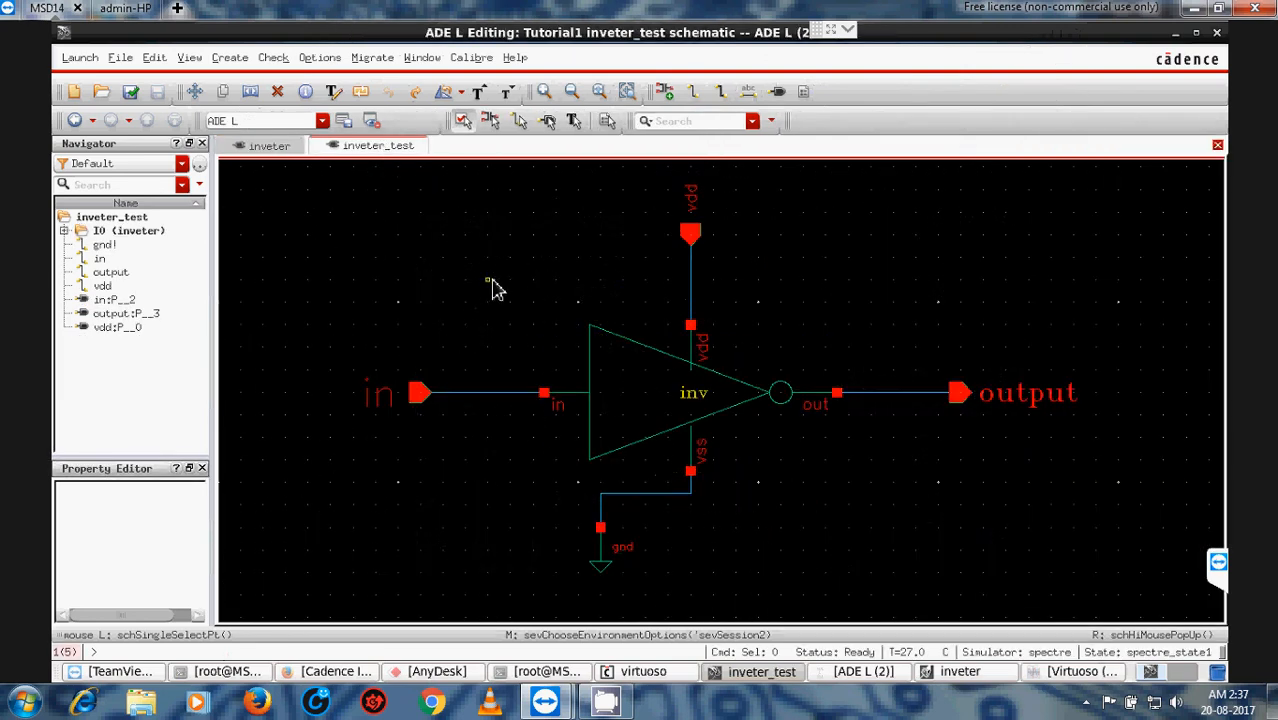
click(866, 678)
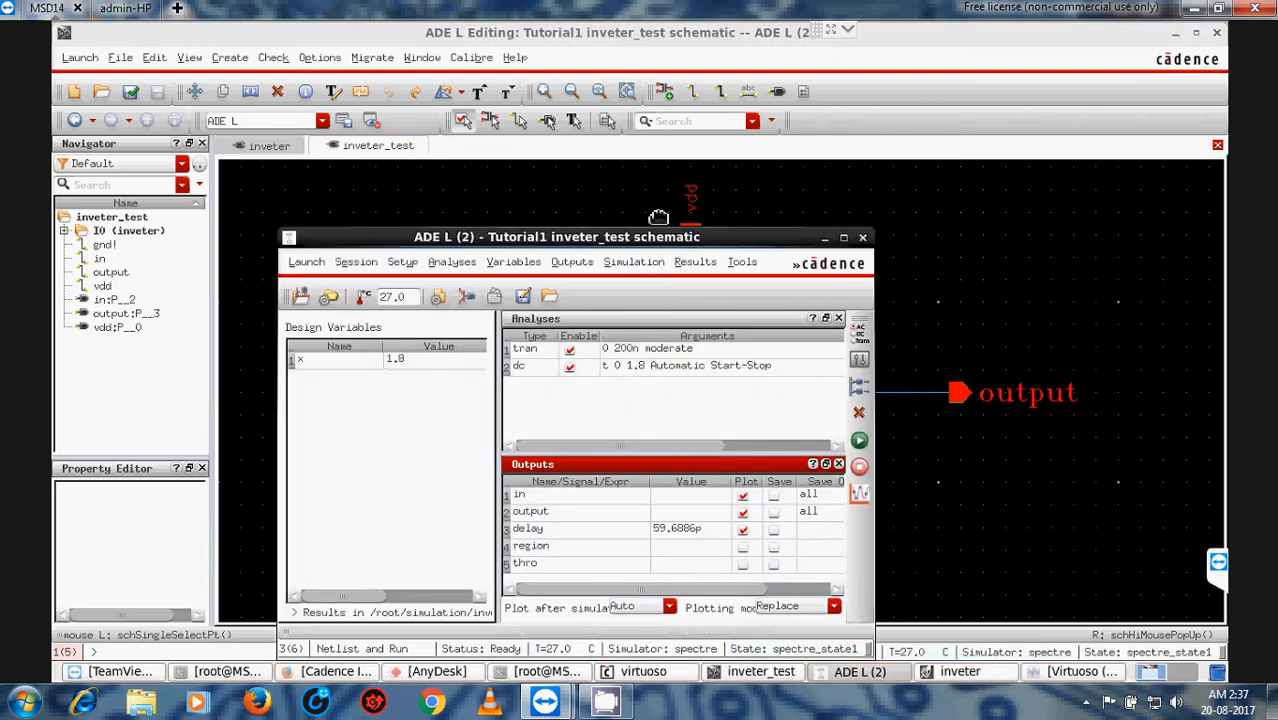
drag(658, 218, 631, 173)
click(832, 395)
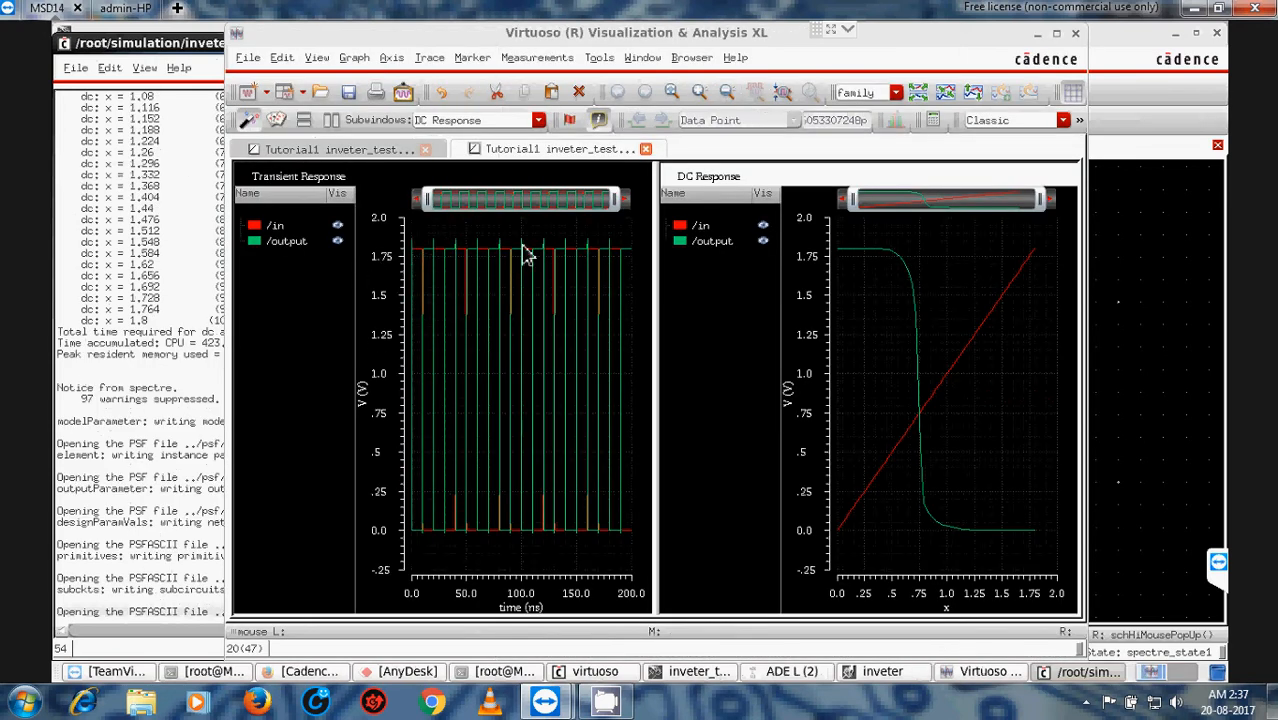
Step: Place a marker on the /output overshoot peak at about 20 ns in the transient response, with its label clear of the peak
drag(616, 204, 492, 204)
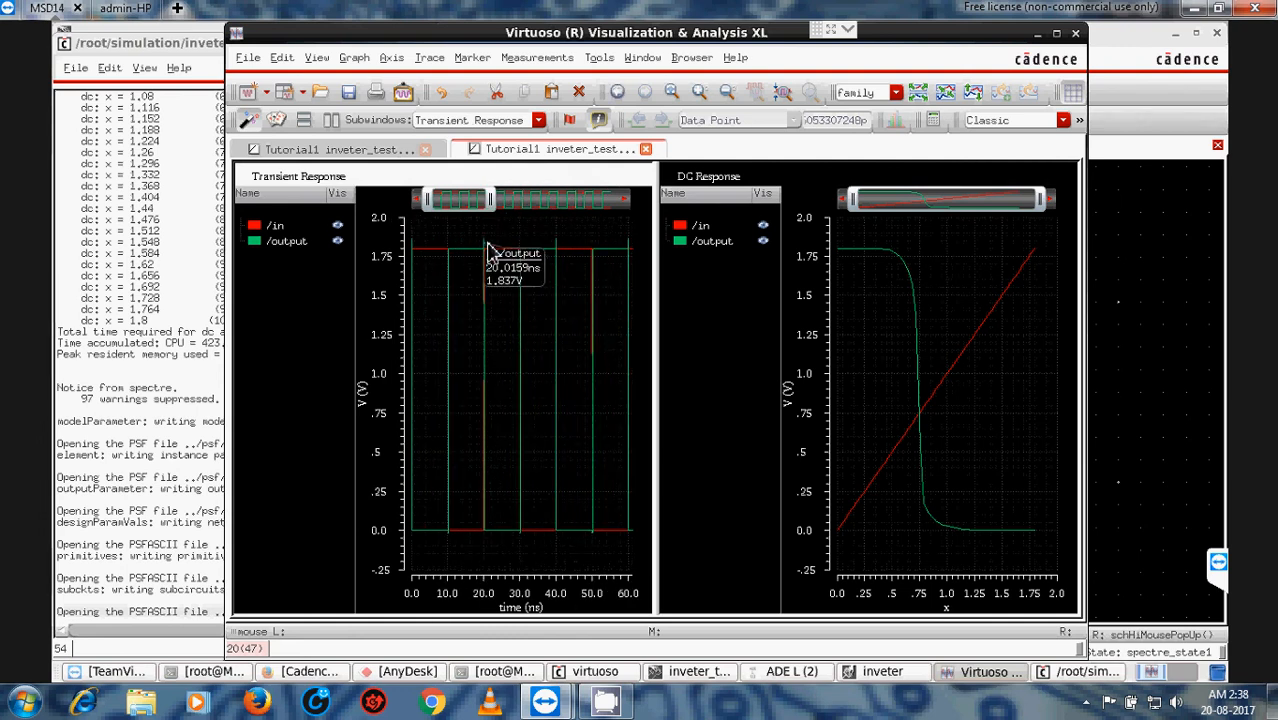
key(m)
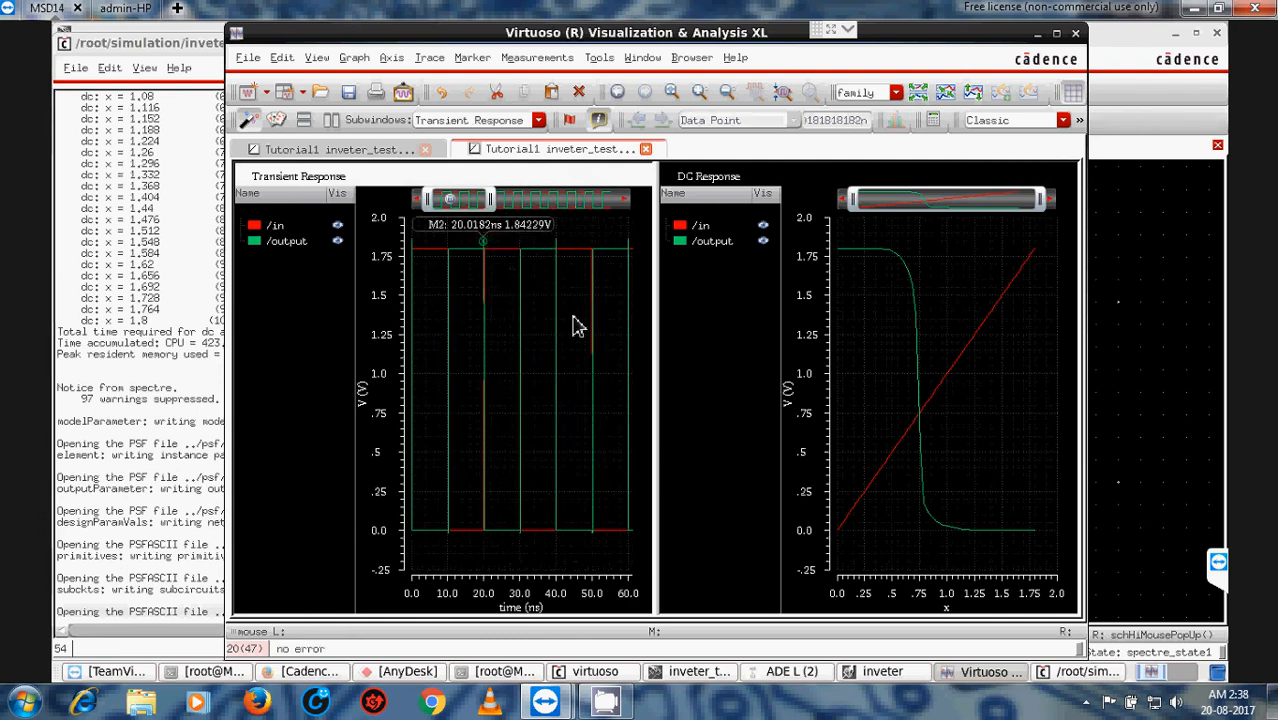
drag(573, 317, 598, 358)
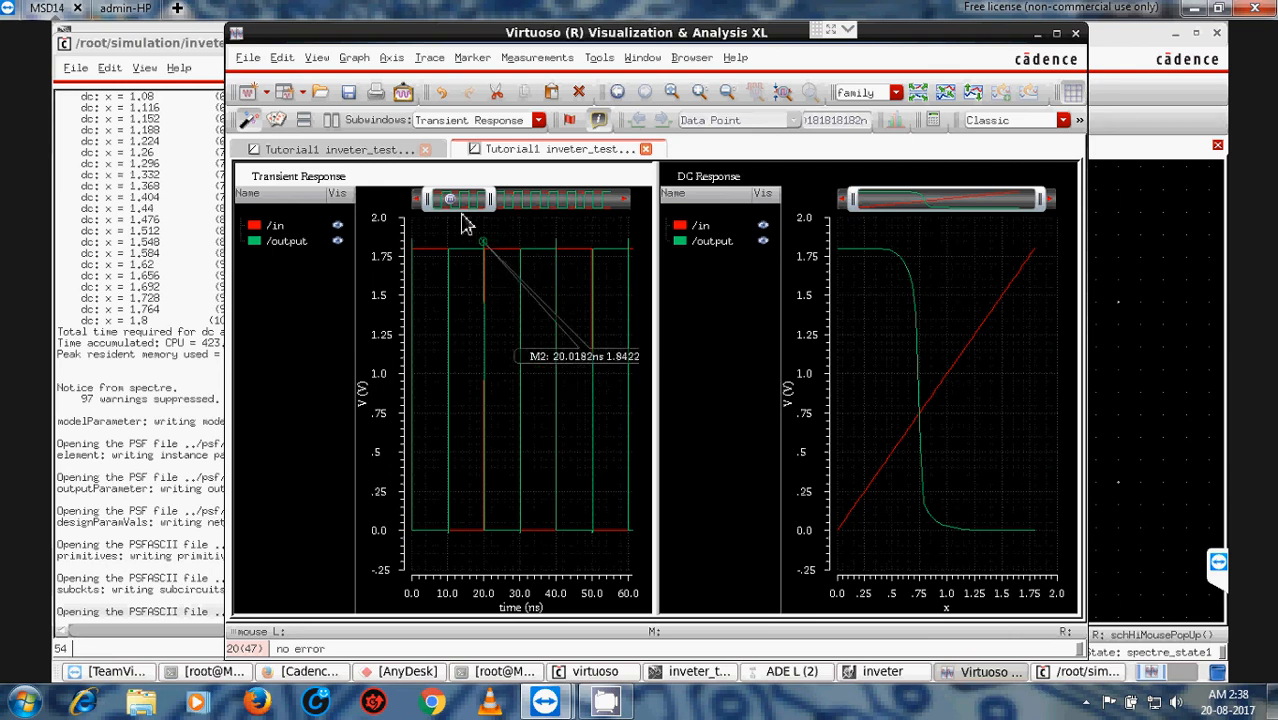
drag(488, 203, 457, 206)
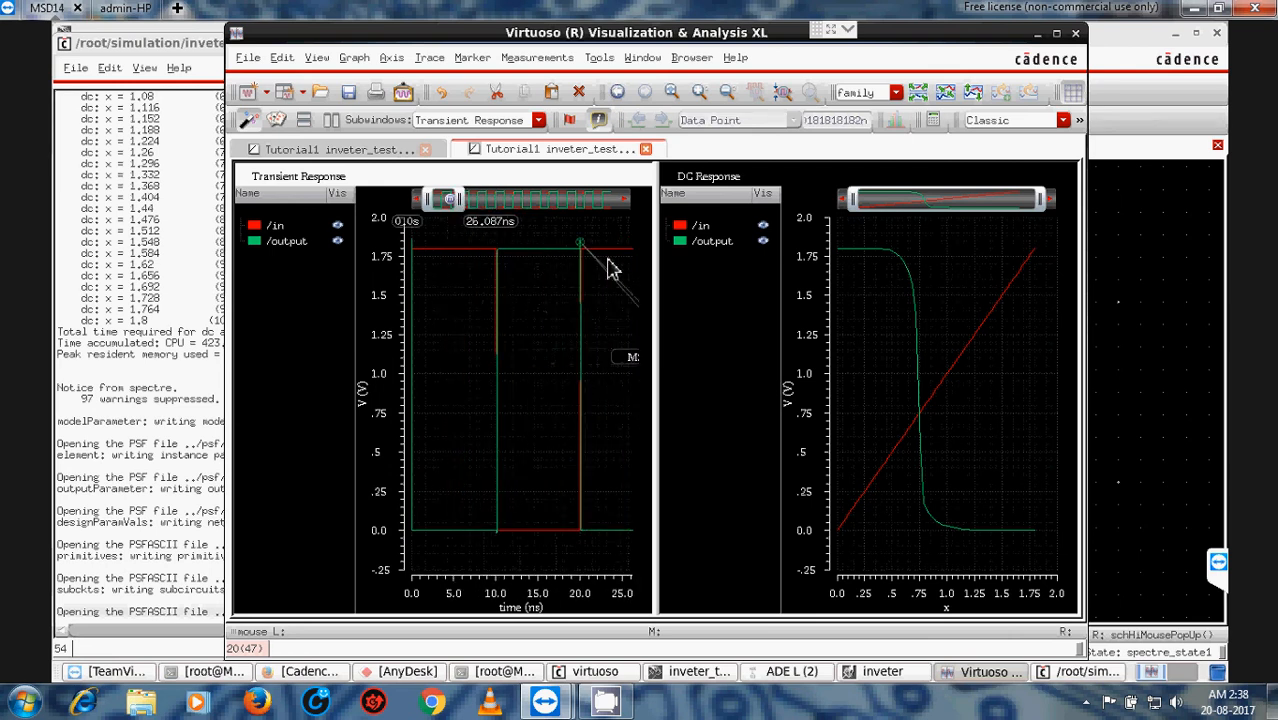
mouse_move(587, 249)
mouse_down()
mouse_move(608, 243)
mouse_move(590, 246)
mouse_move(588, 318)
mouse_move(558, 350)
mouse_up()
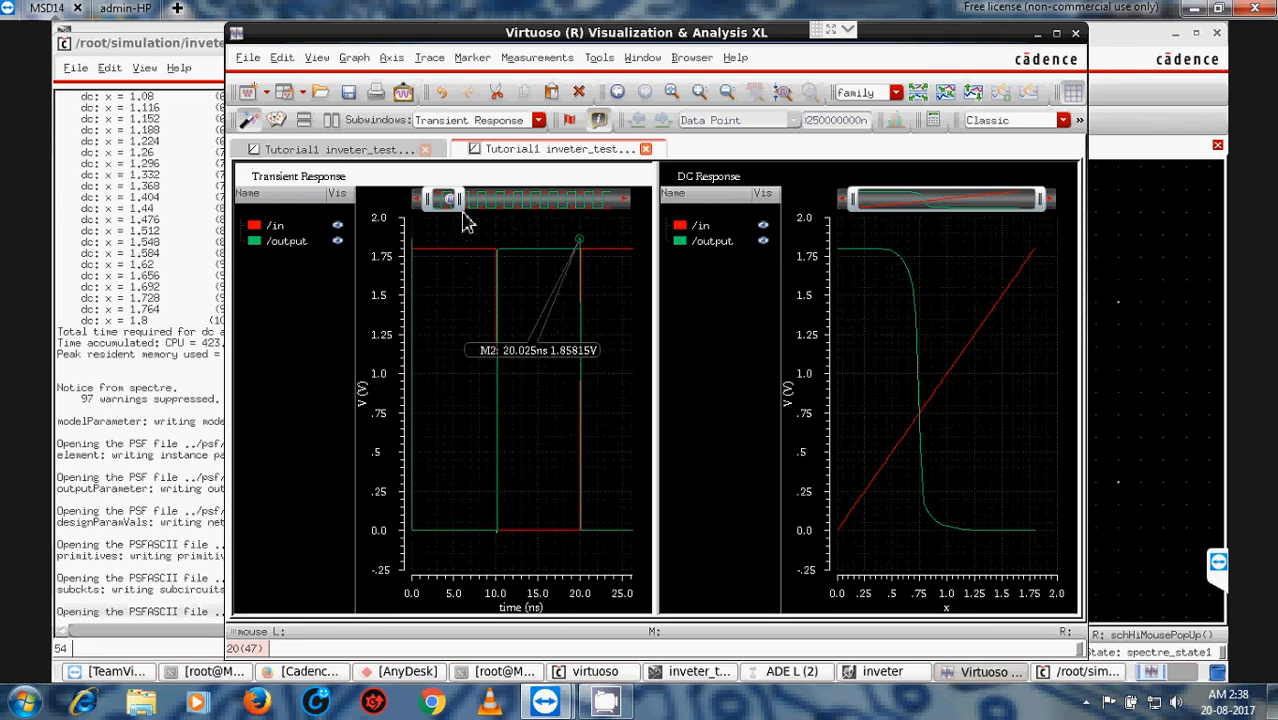
drag(462, 204, 642, 207)
click(1038, 36)
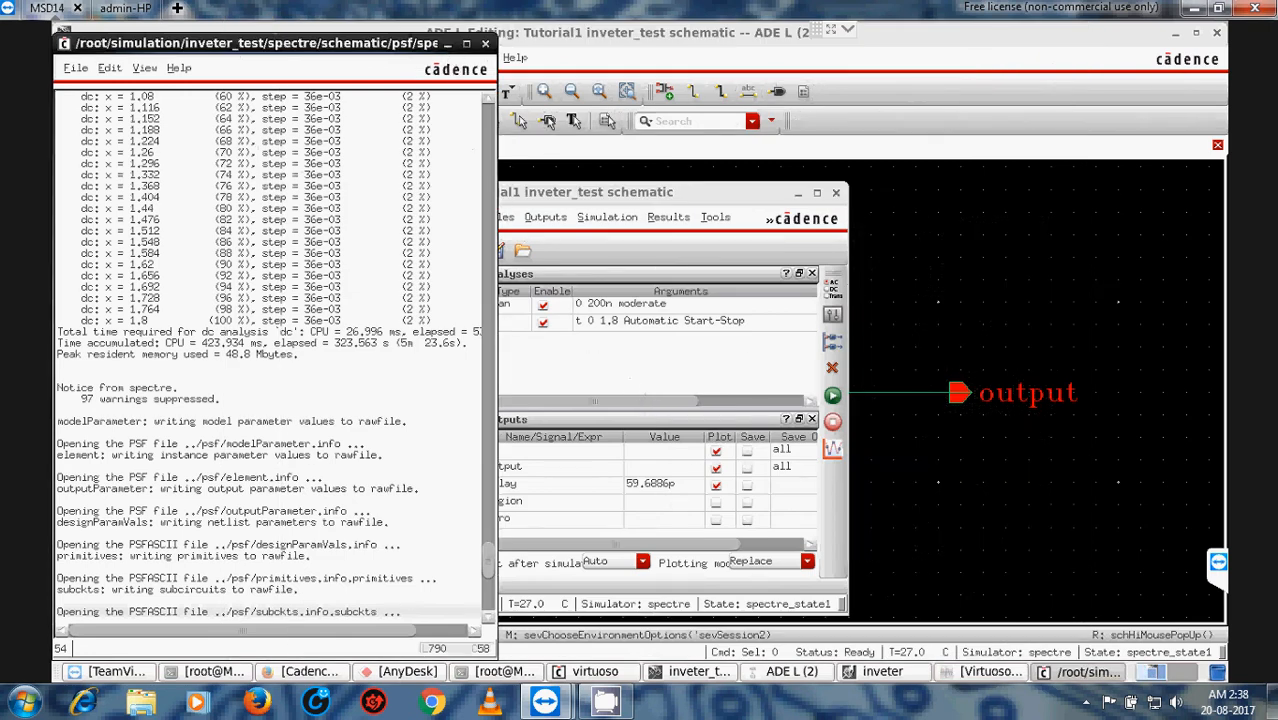
Step: Hide the simulation log and open the inveter_test session's environment options for editing at the start of the Switch View List
click(447, 43)
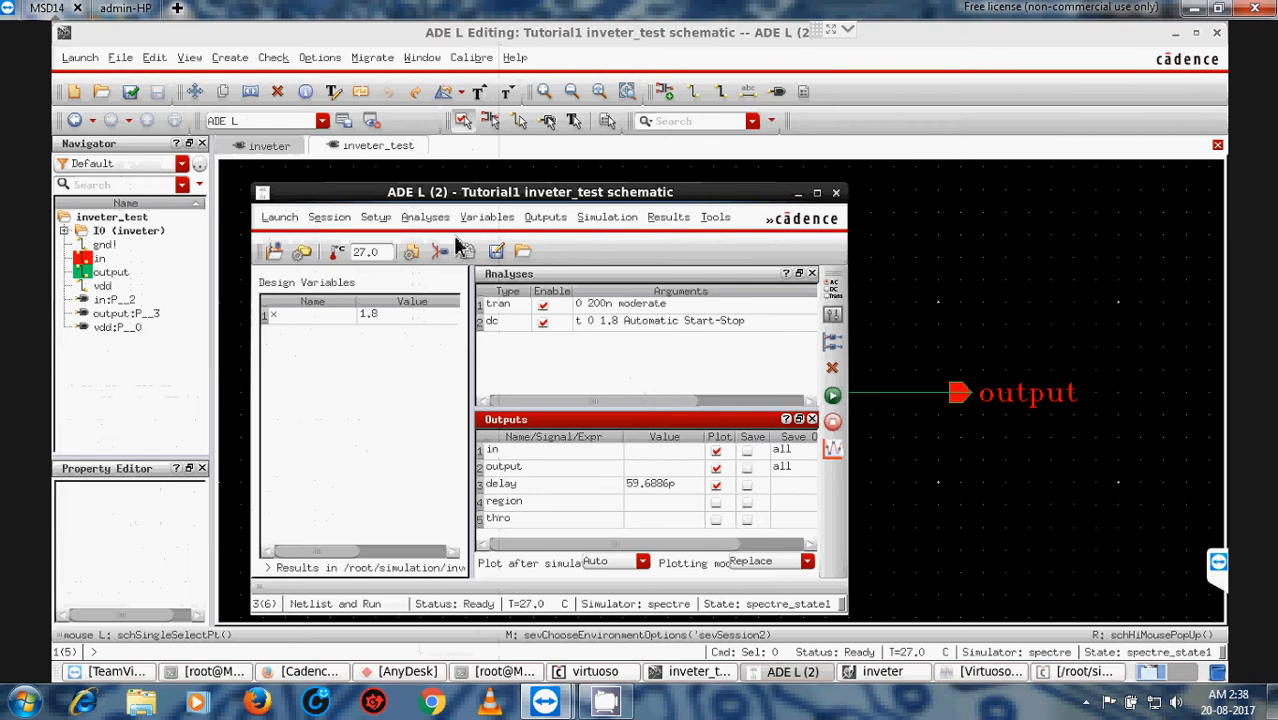
click(378, 220)
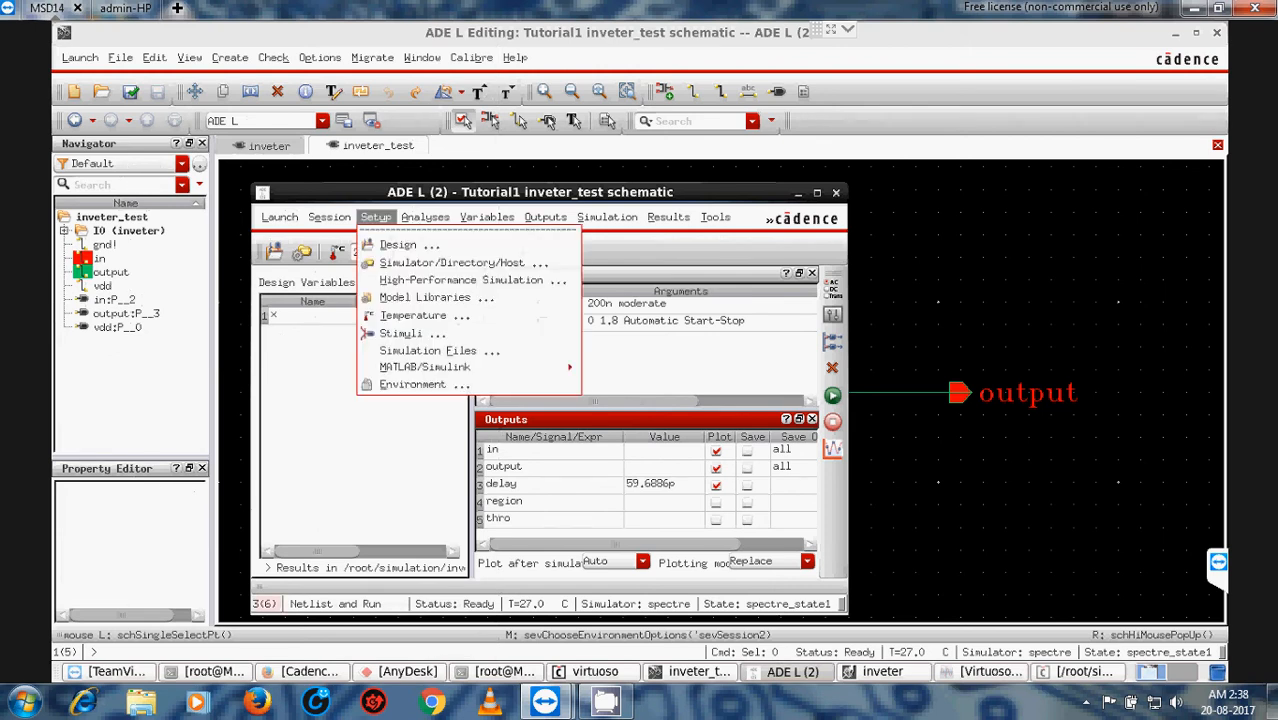
click(405, 387)
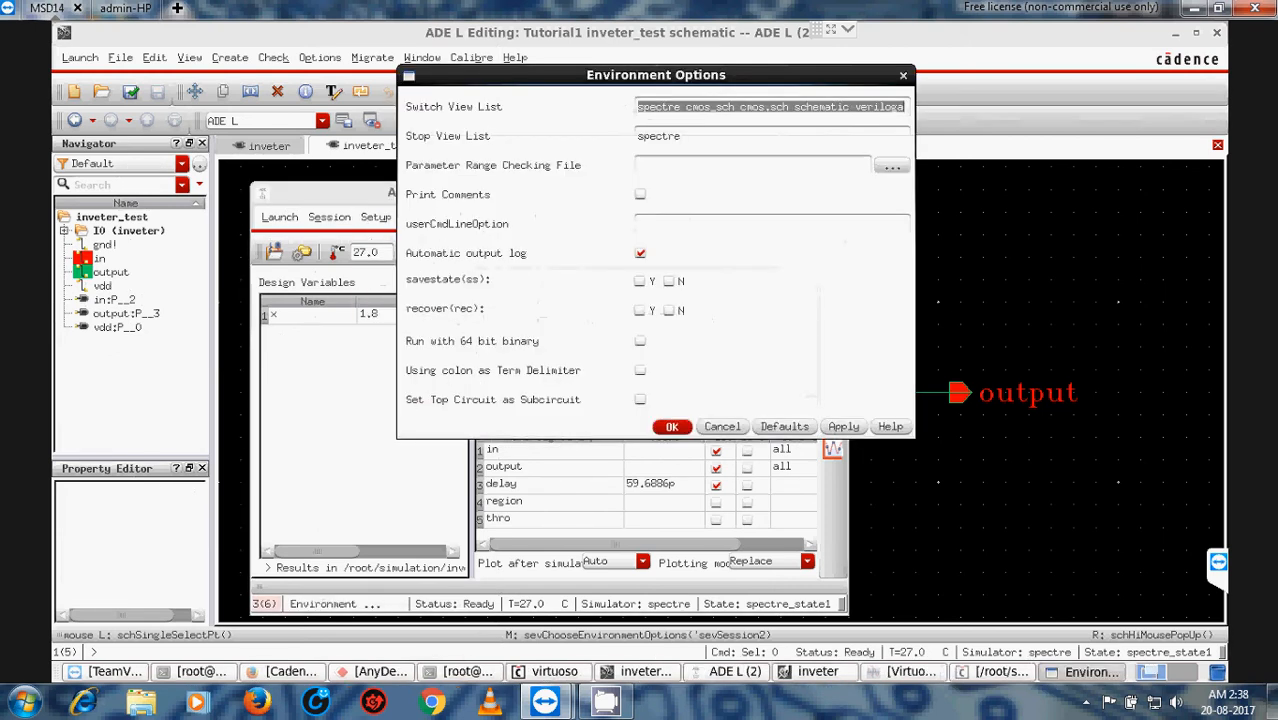
click(660, 110)
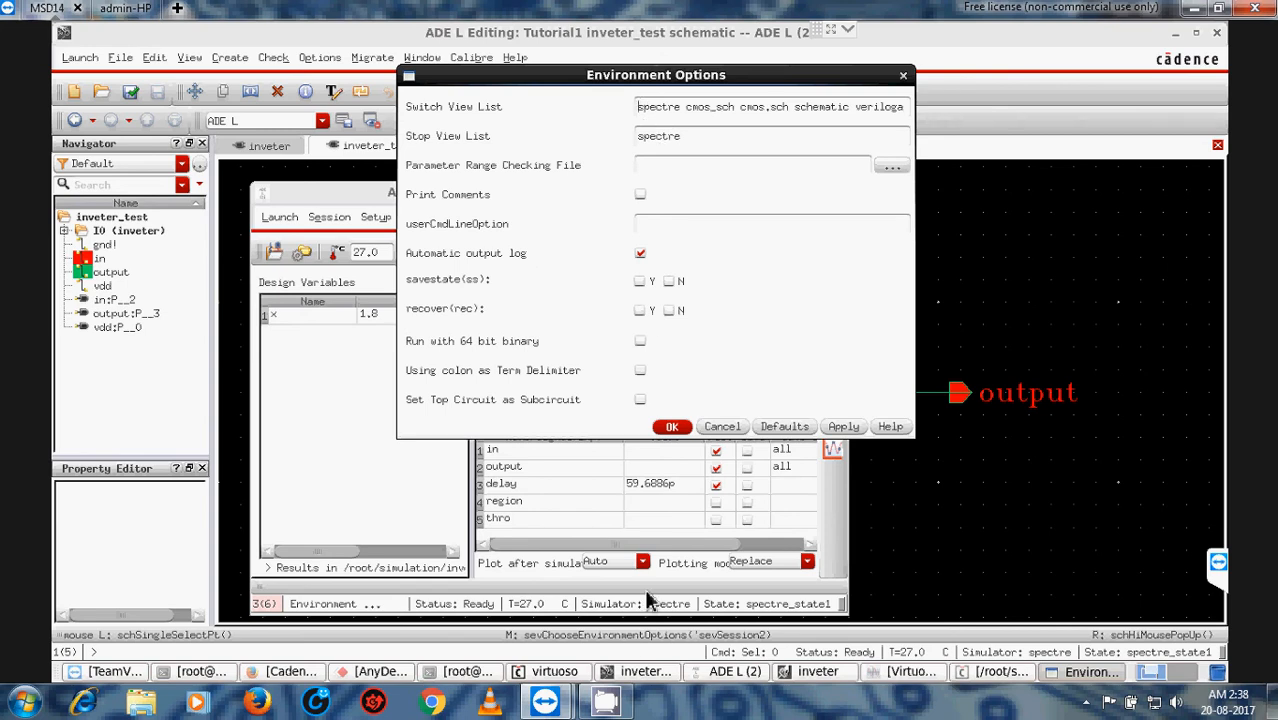
Step: Open the Library Manager and select the calibre view of the inveter cell in the Tutorial1 library
click(550, 671)
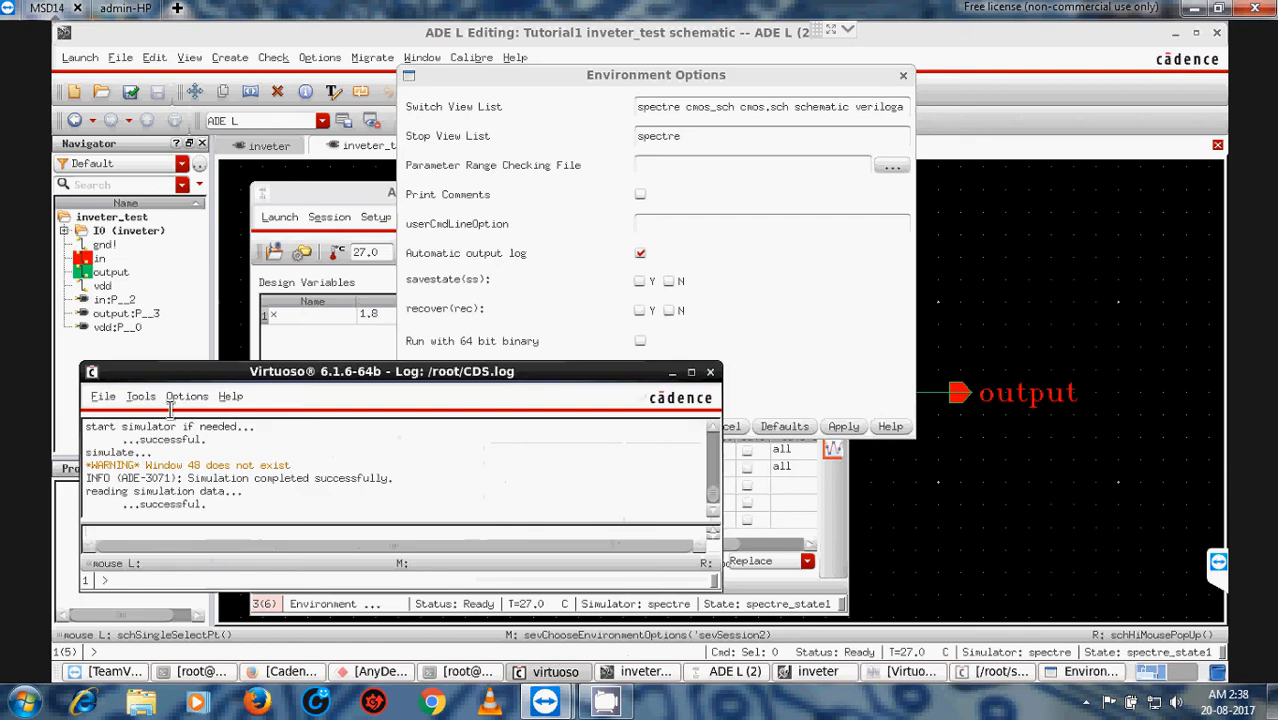
click(140, 398)
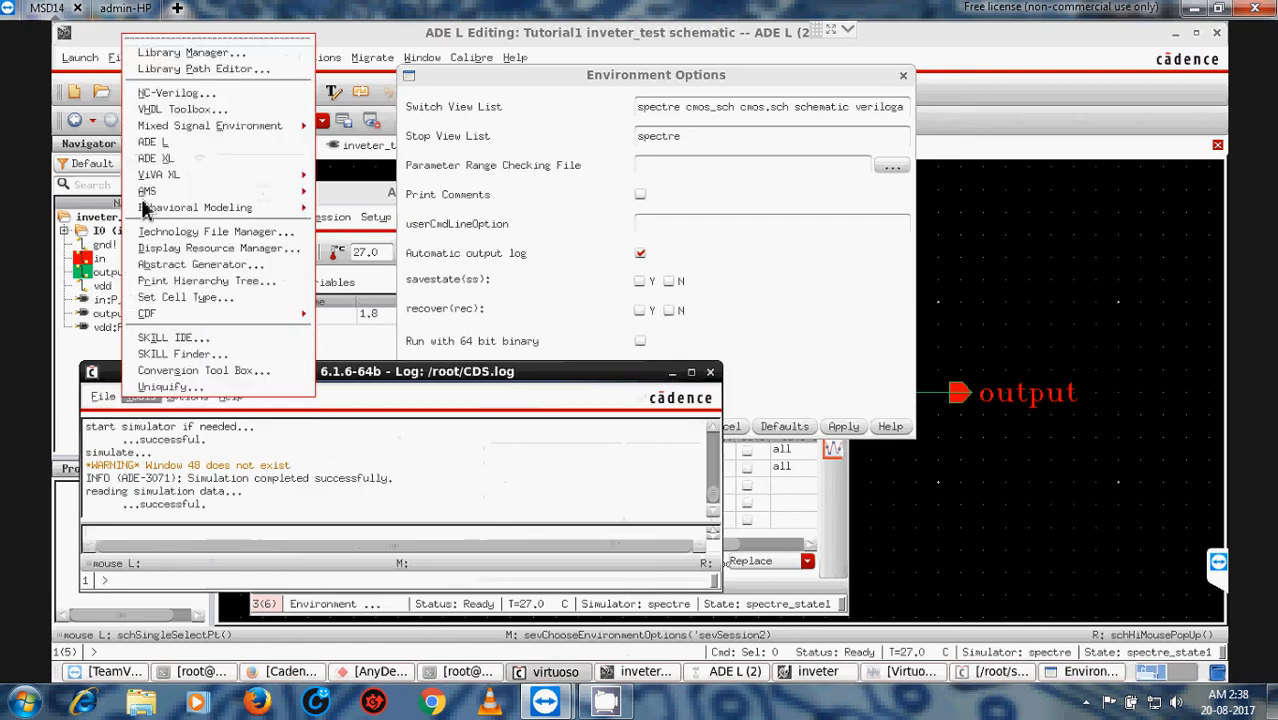
click(182, 51)
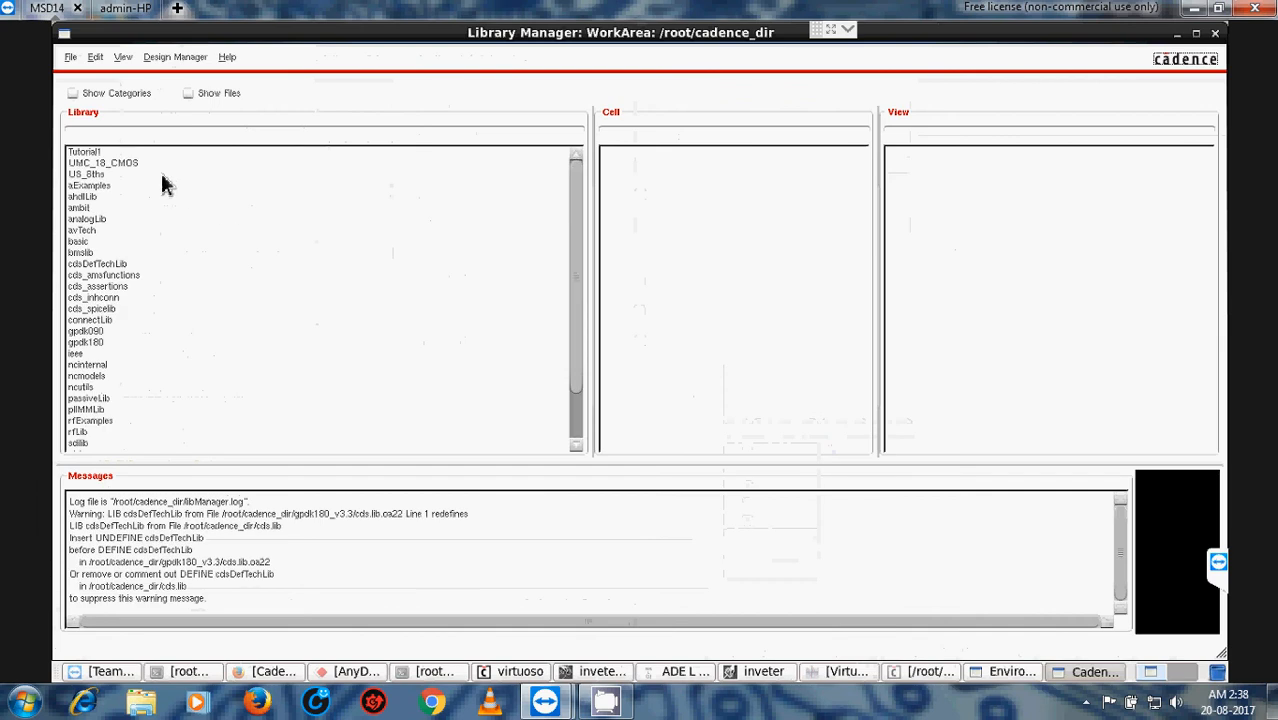
click(90, 152)
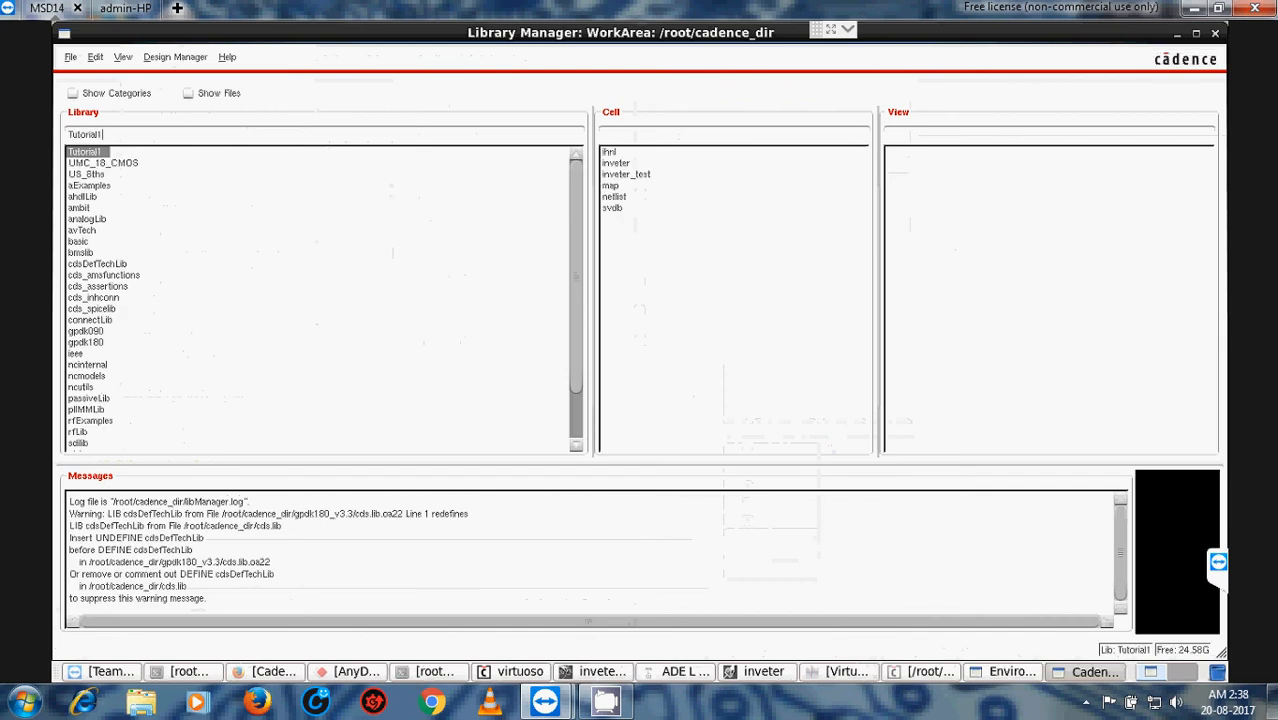
click(617, 163)
click(930, 167)
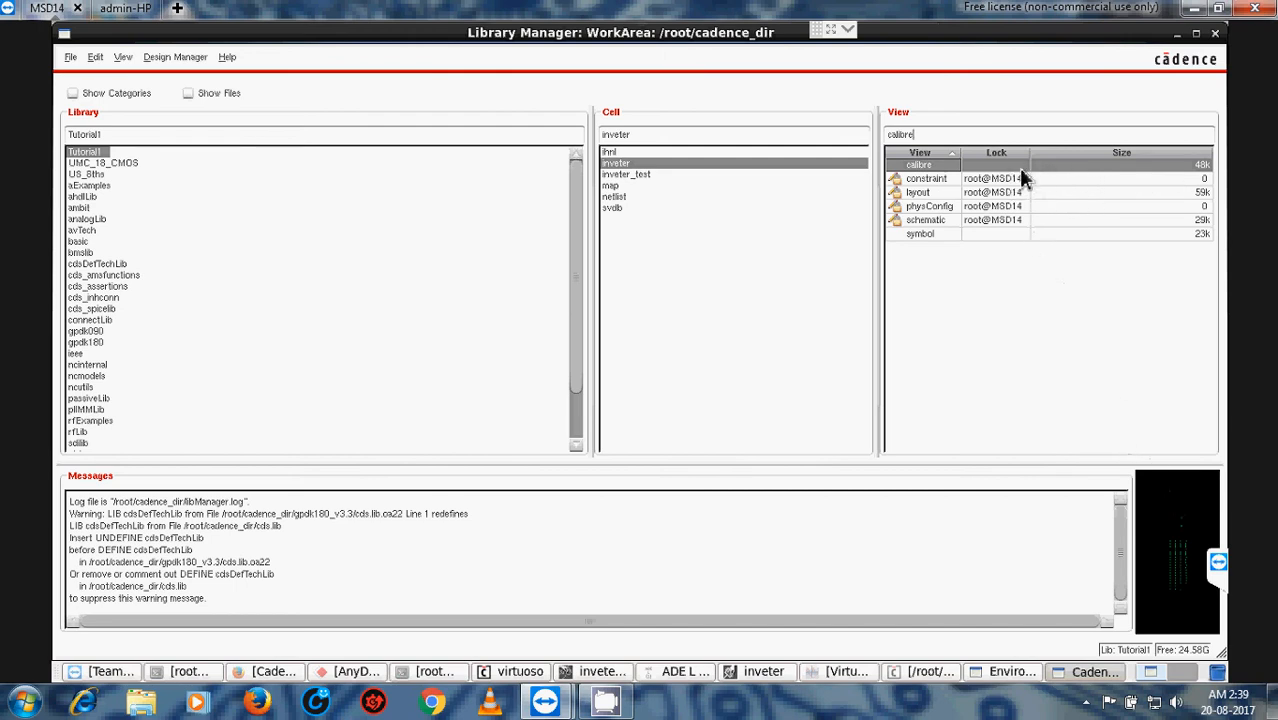
Step: Open the inveter cell's calibre view to look at the extracted parasitic schematic, and close it again
double_click(993, 167)
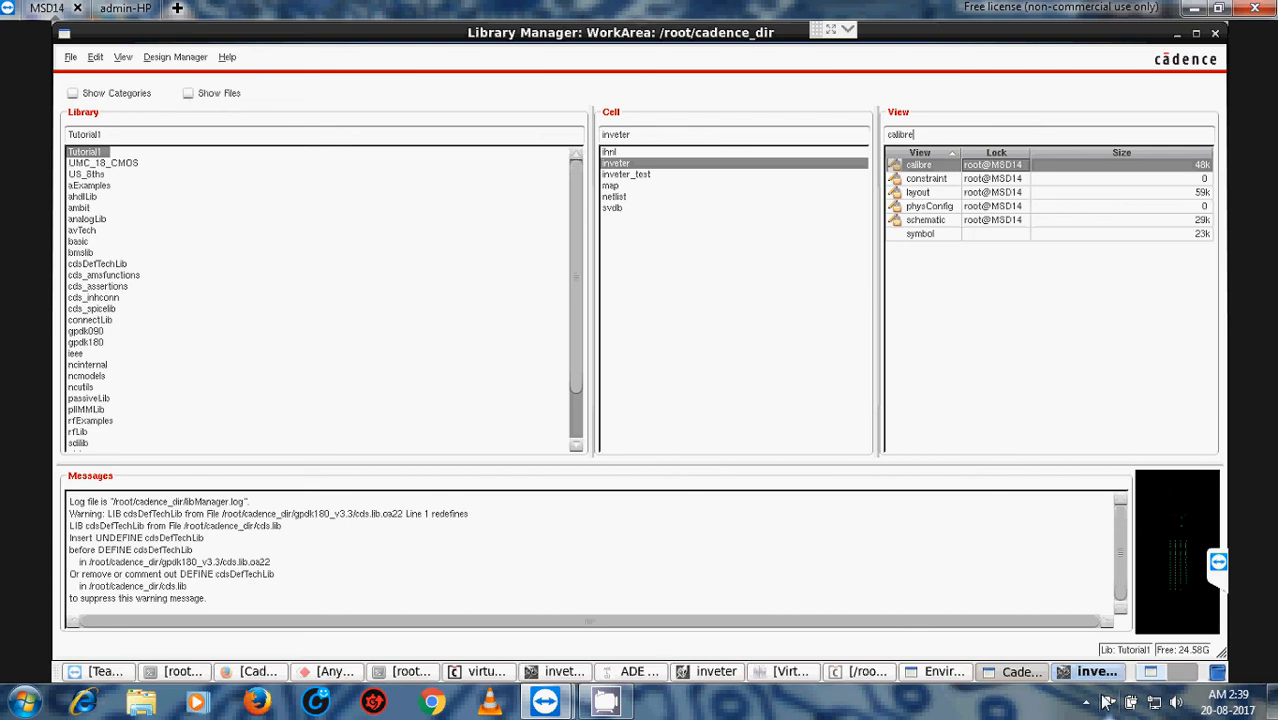
click(1098, 679)
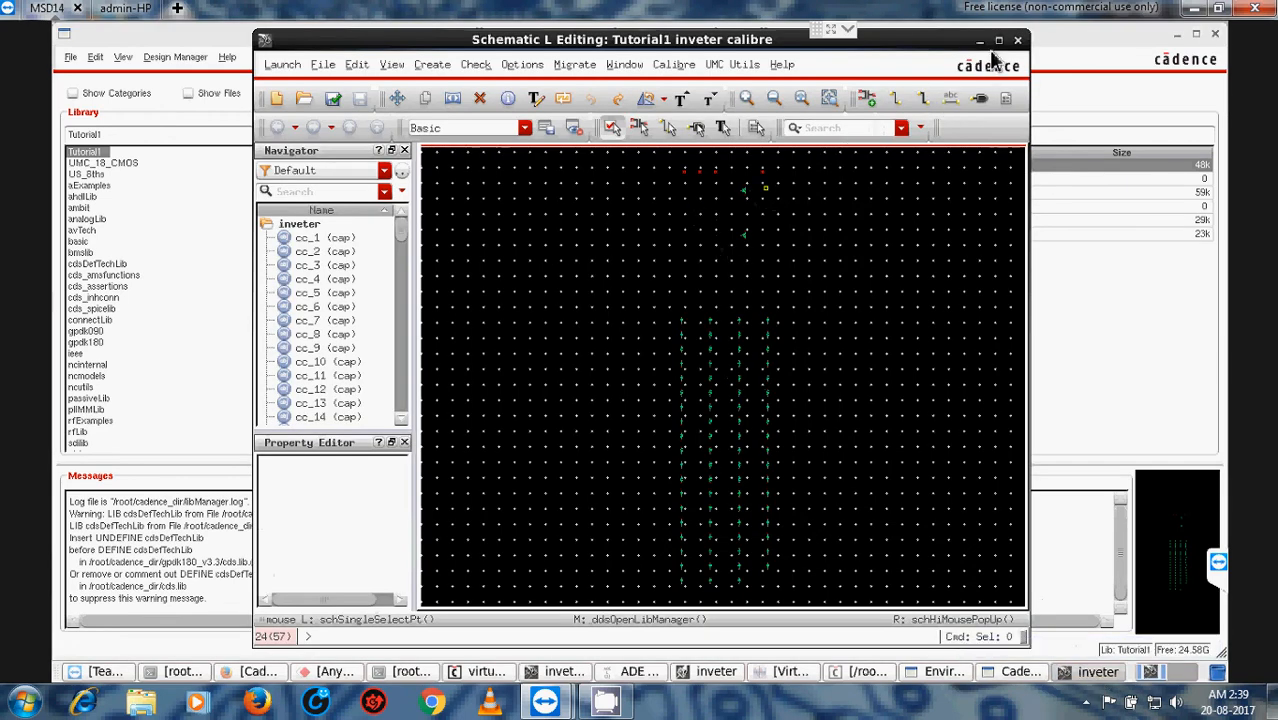
click(1017, 40)
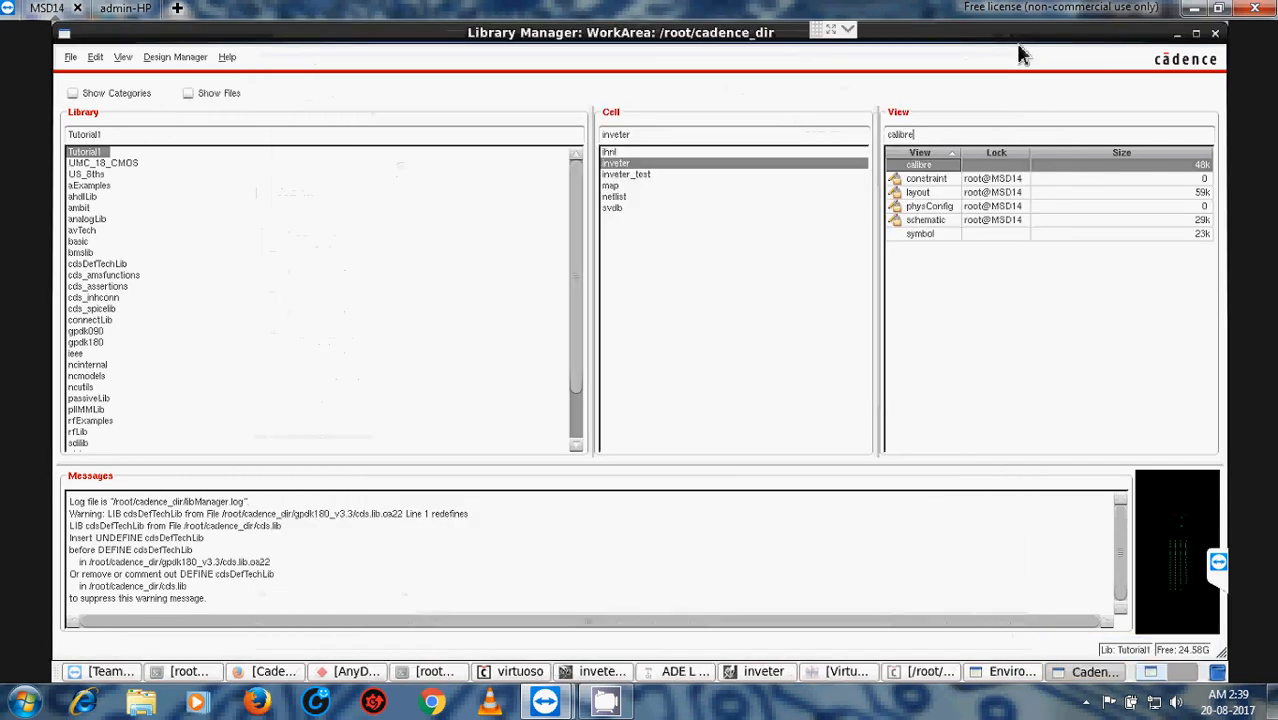
Step: Copy the view name calibre to the front of the Switch View List, accept the environment options, and close the Library Manager
right_click(909, 136)
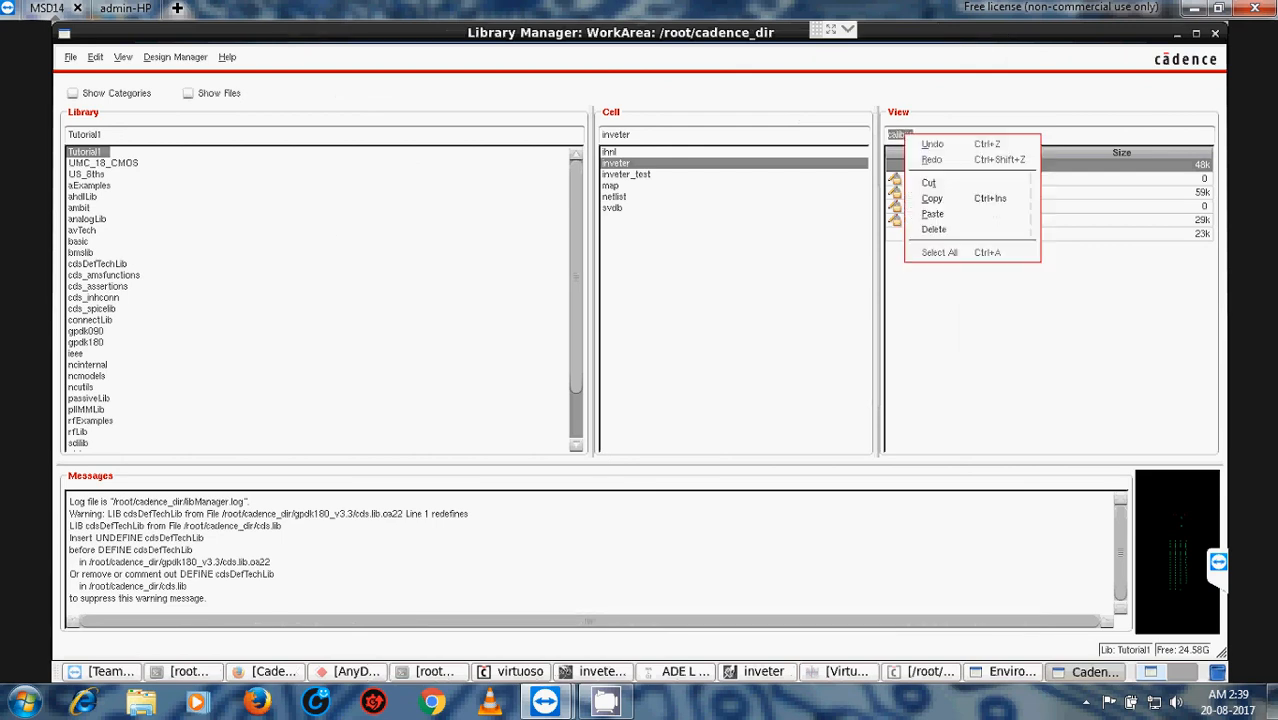
click(931, 198)
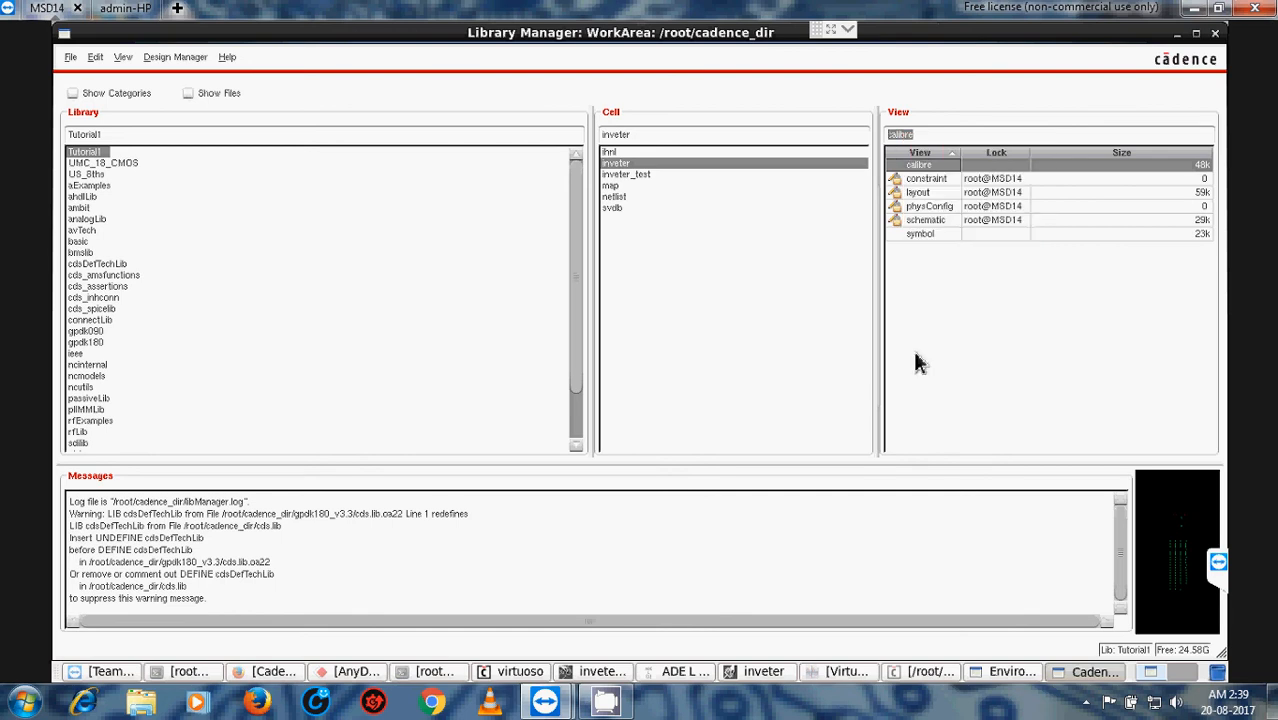
click(1000, 672)
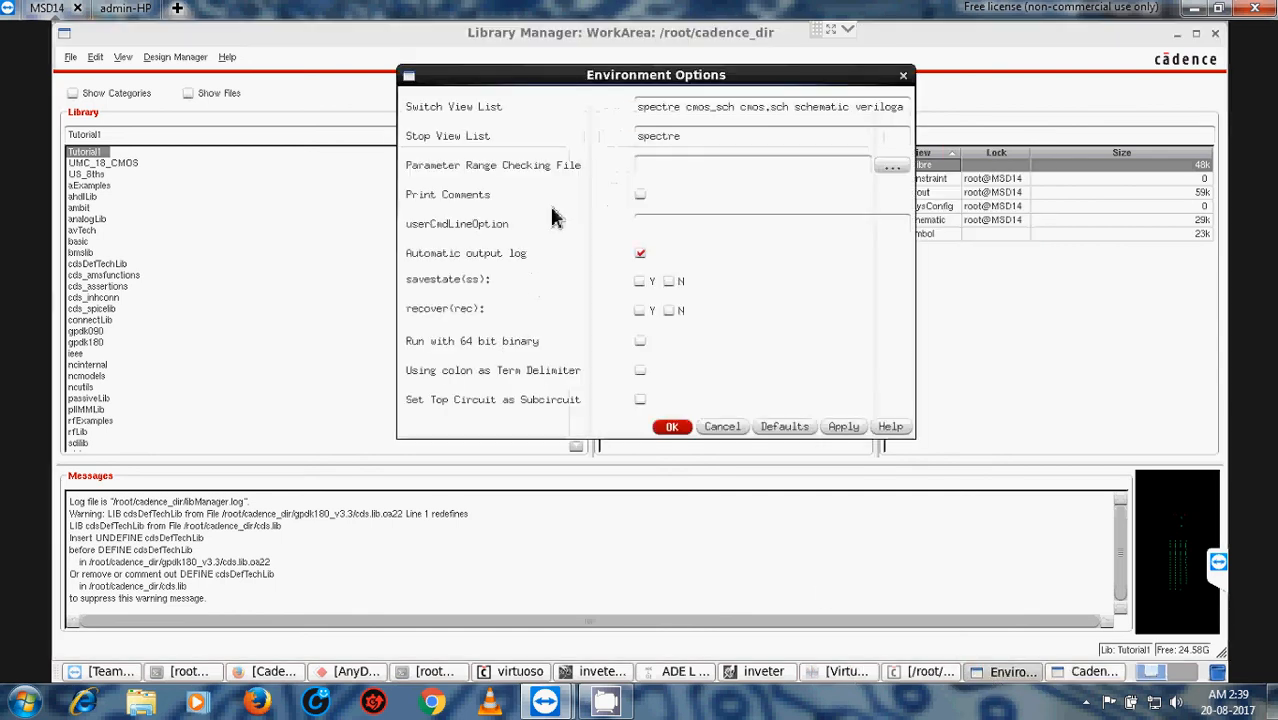
right_click(640, 113)
click(670, 193)
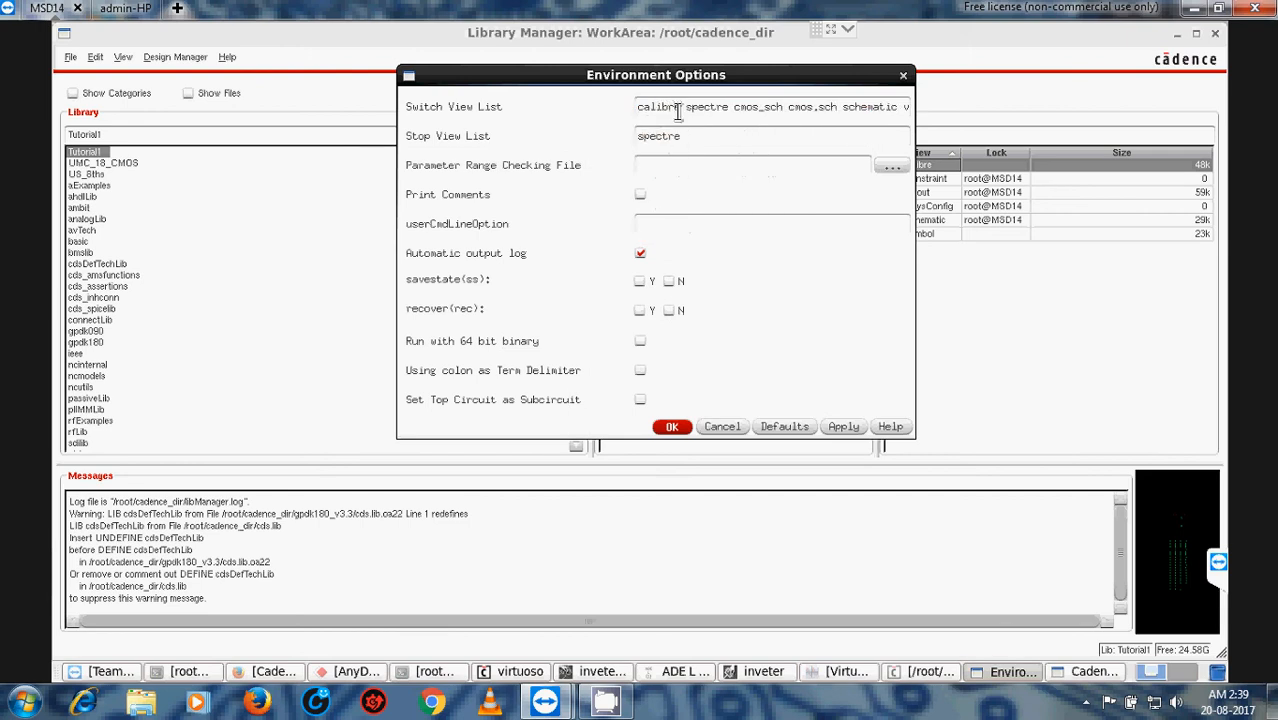
drag(785, 80, 757, 81)
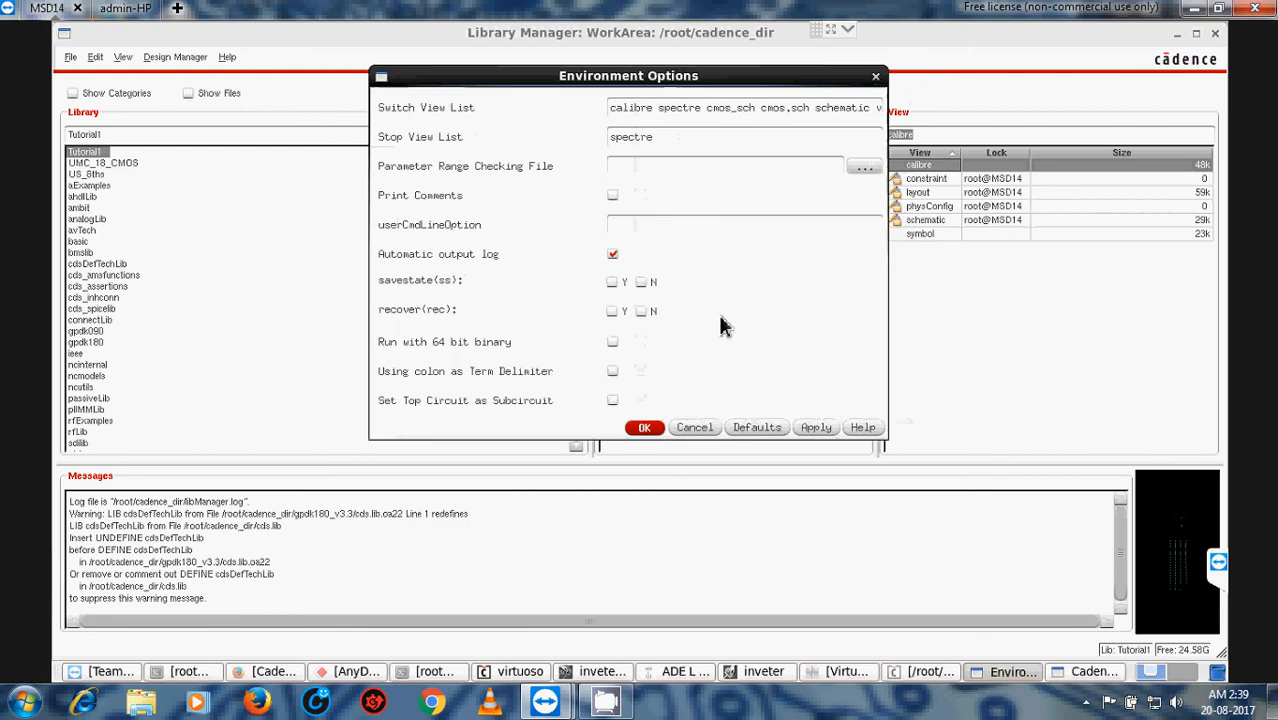
click(645, 428)
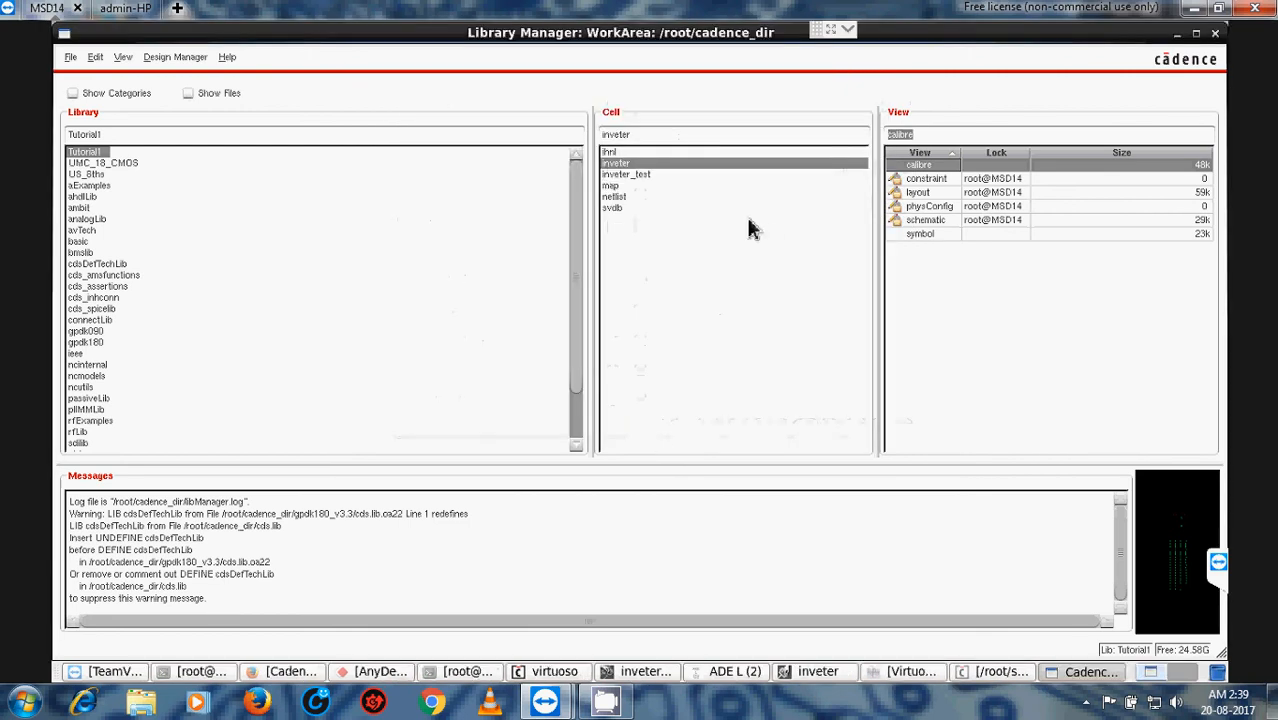
click(1217, 35)
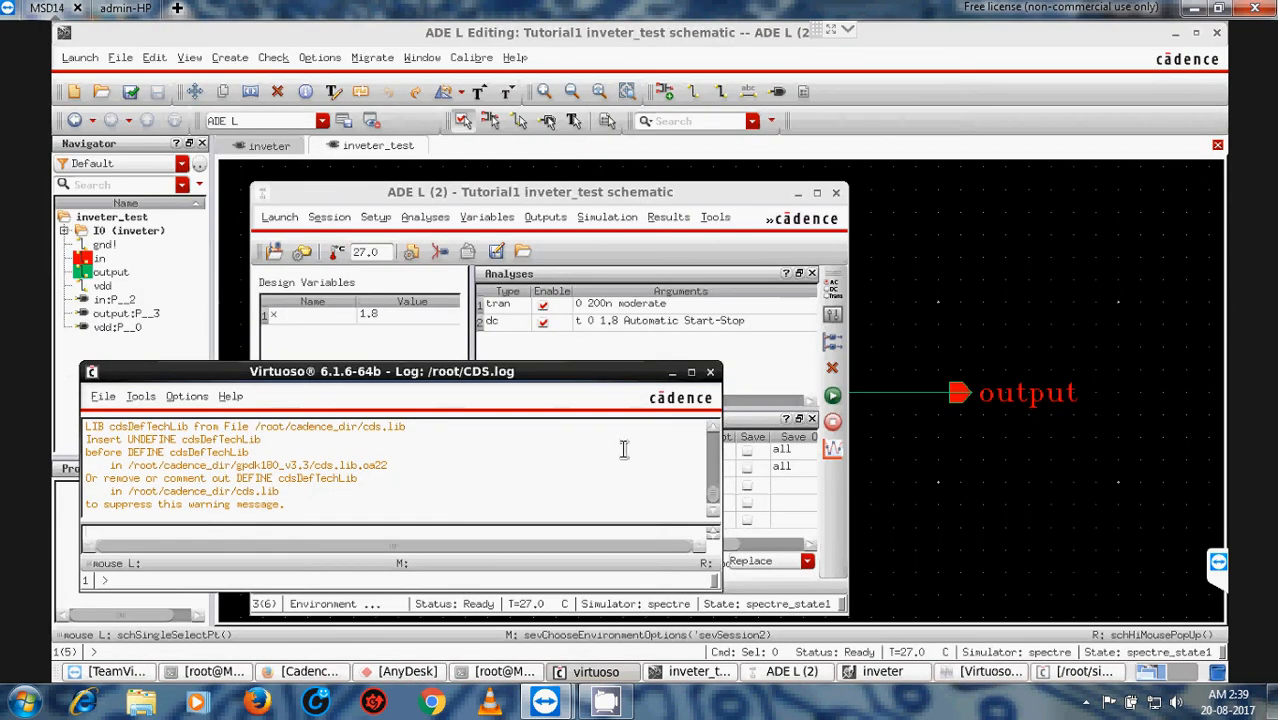
Step: Reopen the environment options, make sure calibre comes first in the Switch View List, and accept them
click(740, 373)
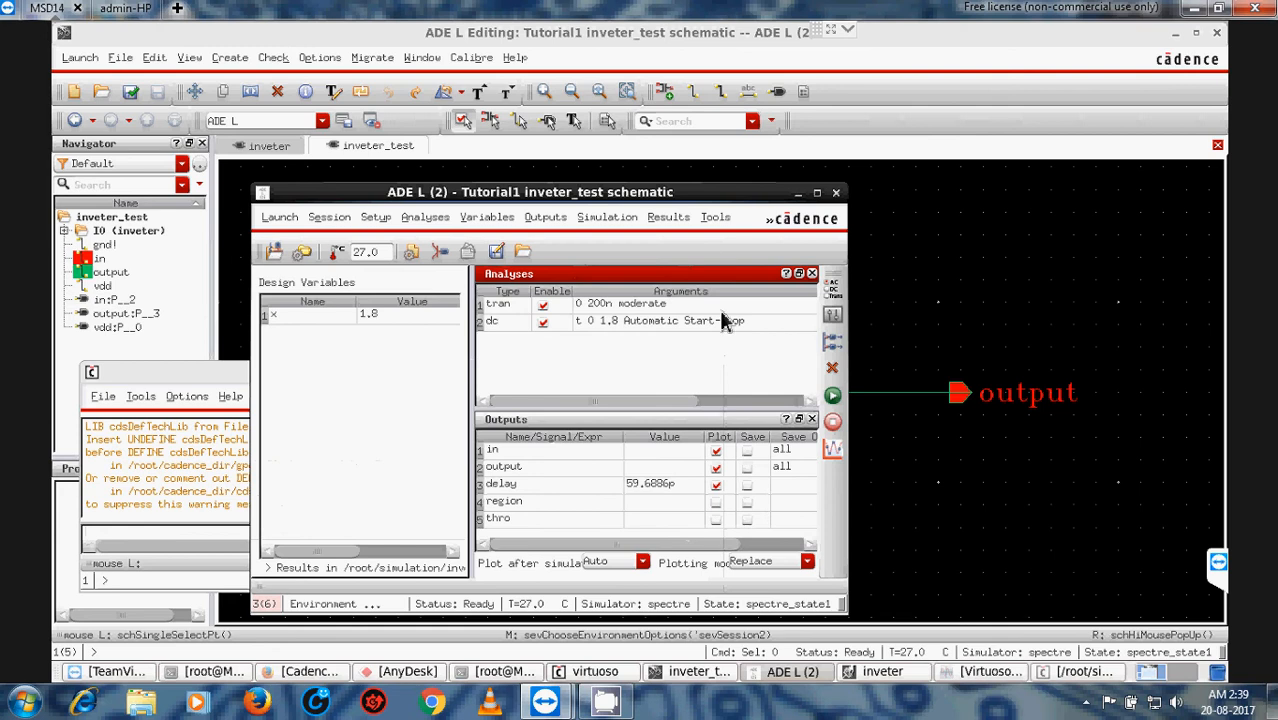
click(378, 218)
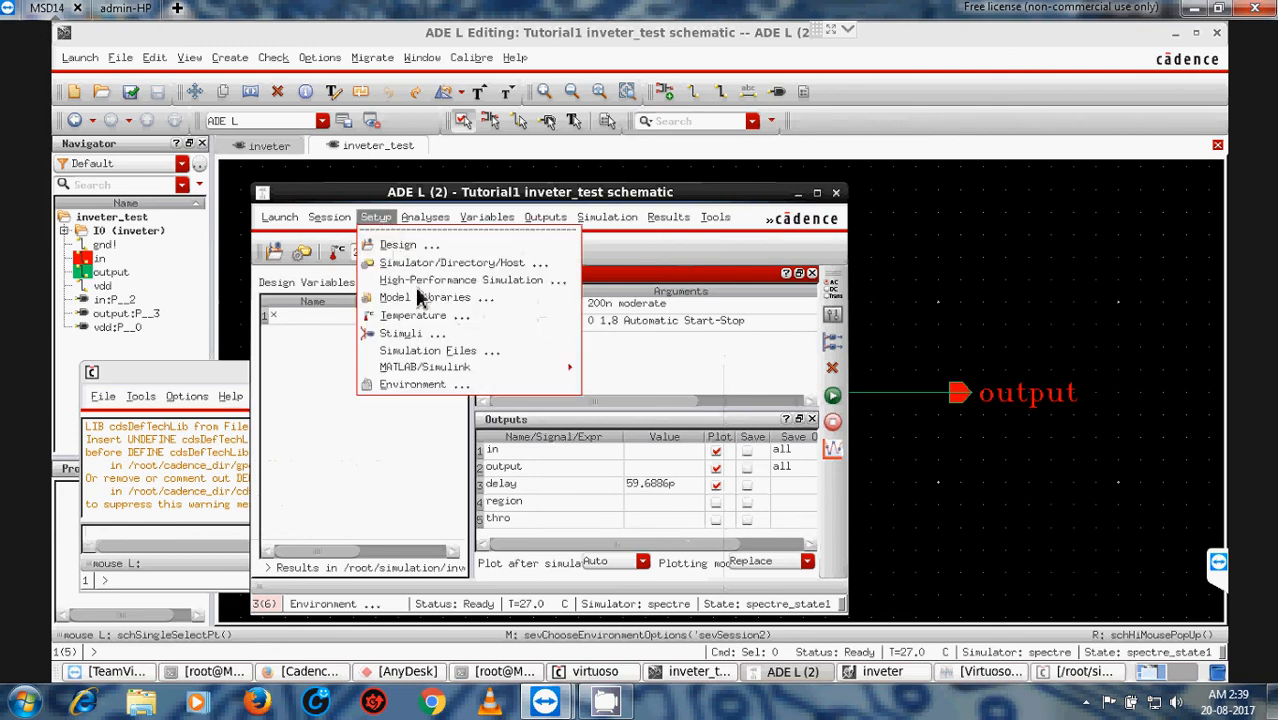
click(408, 390)
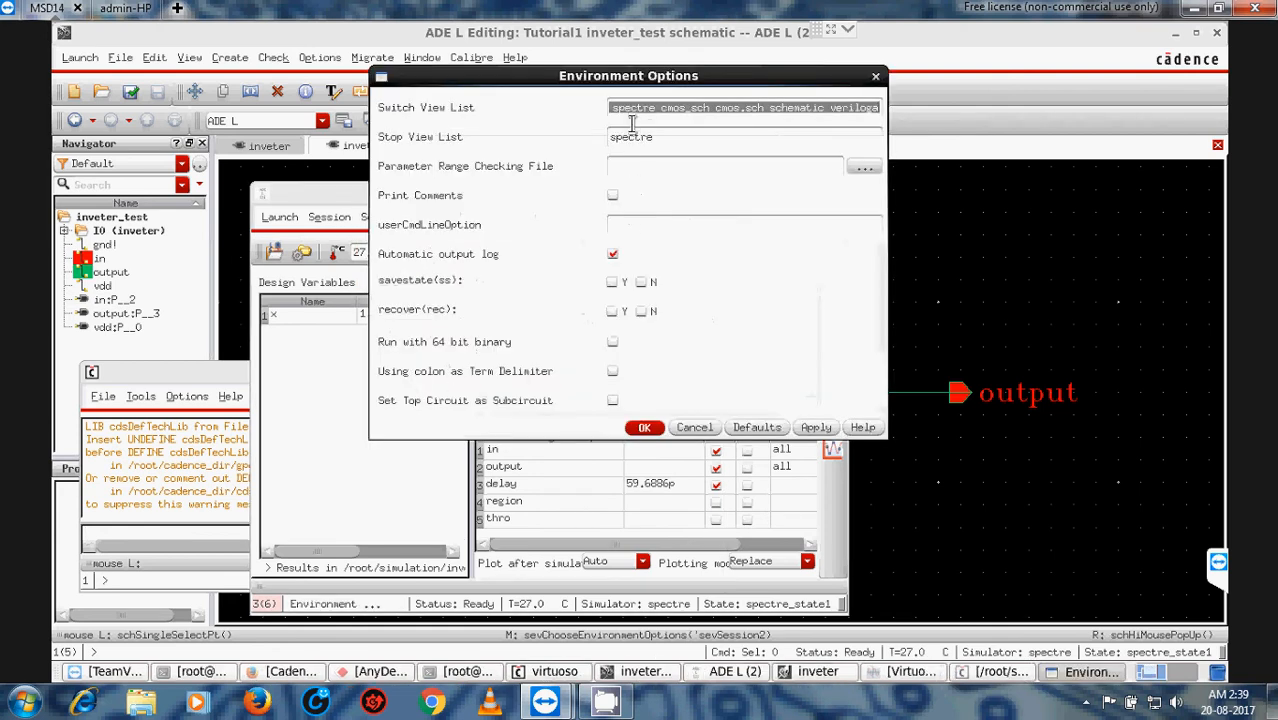
click(632, 112)
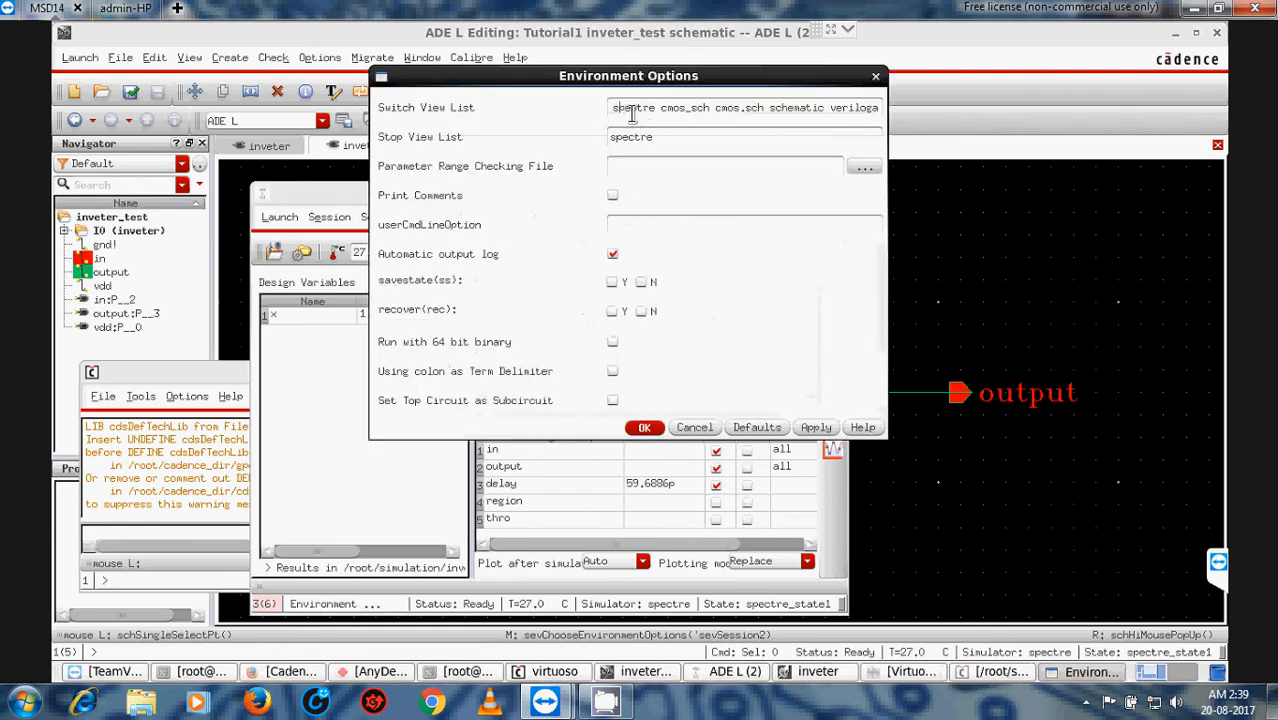
text(calibre)
click(645, 428)
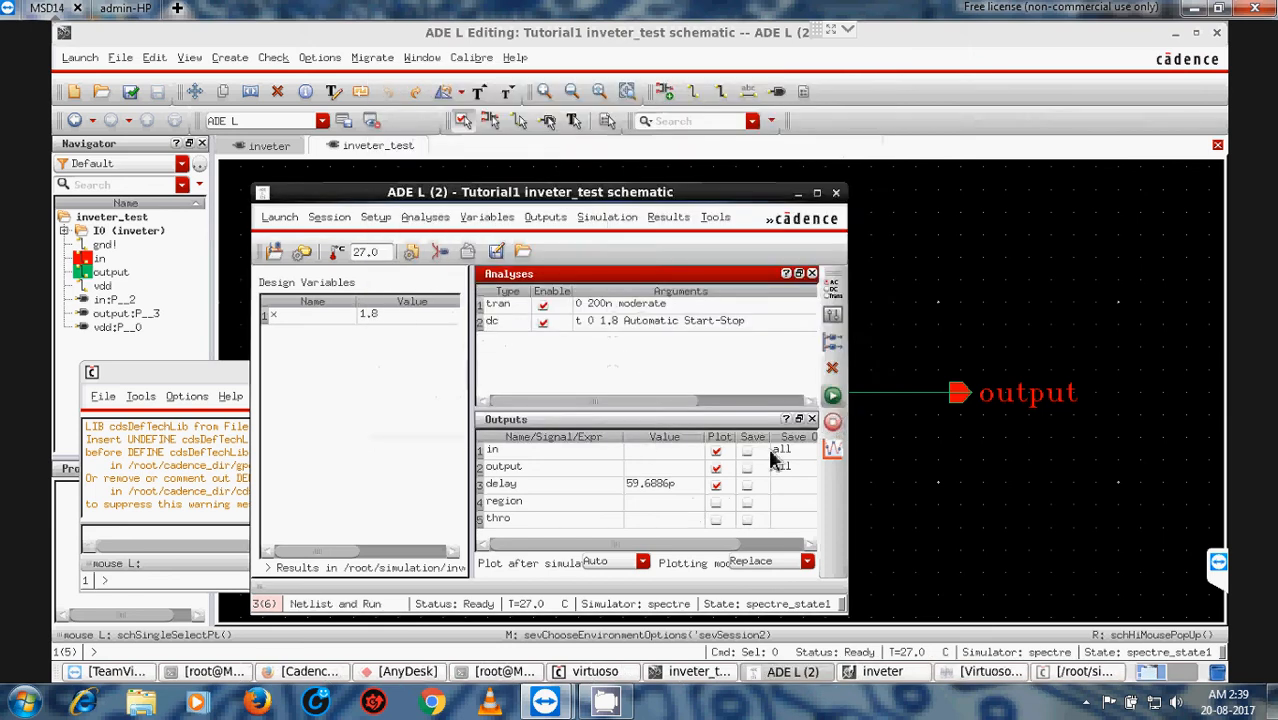
Step: Set the plotting mode to Append and run the netlist and simulation of the inveter_test bench
click(808, 563)
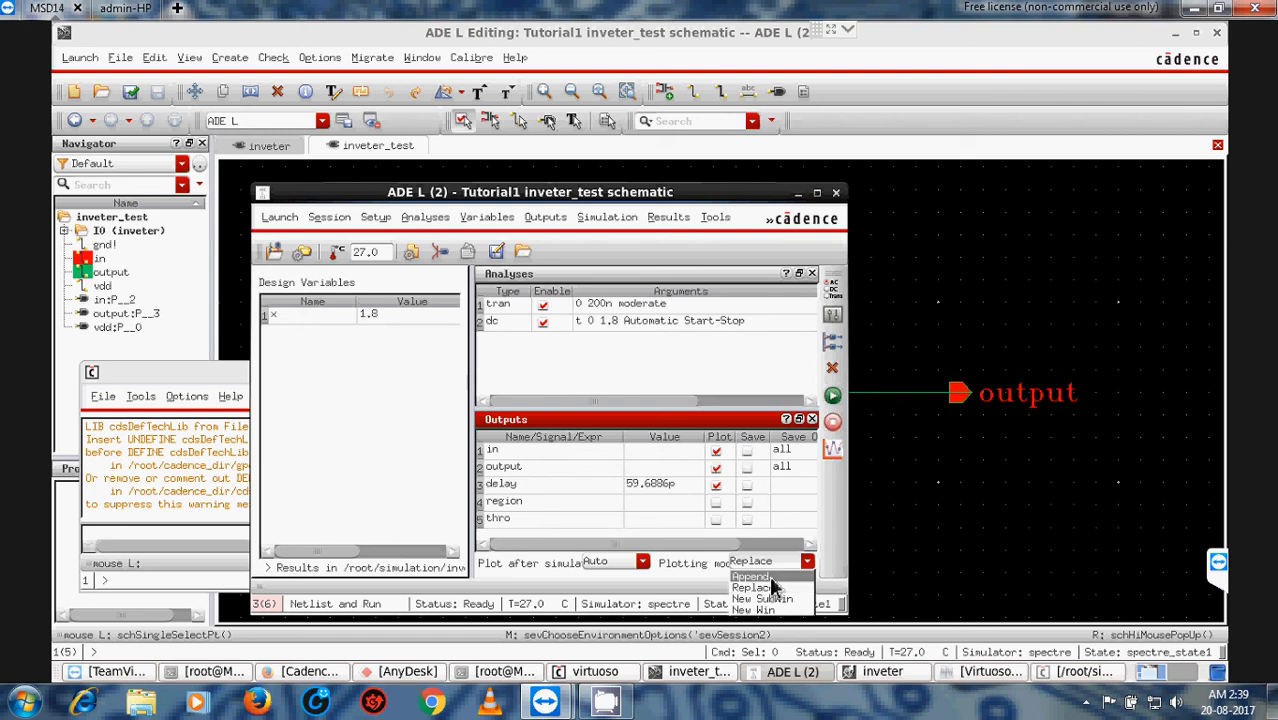
click(768, 578)
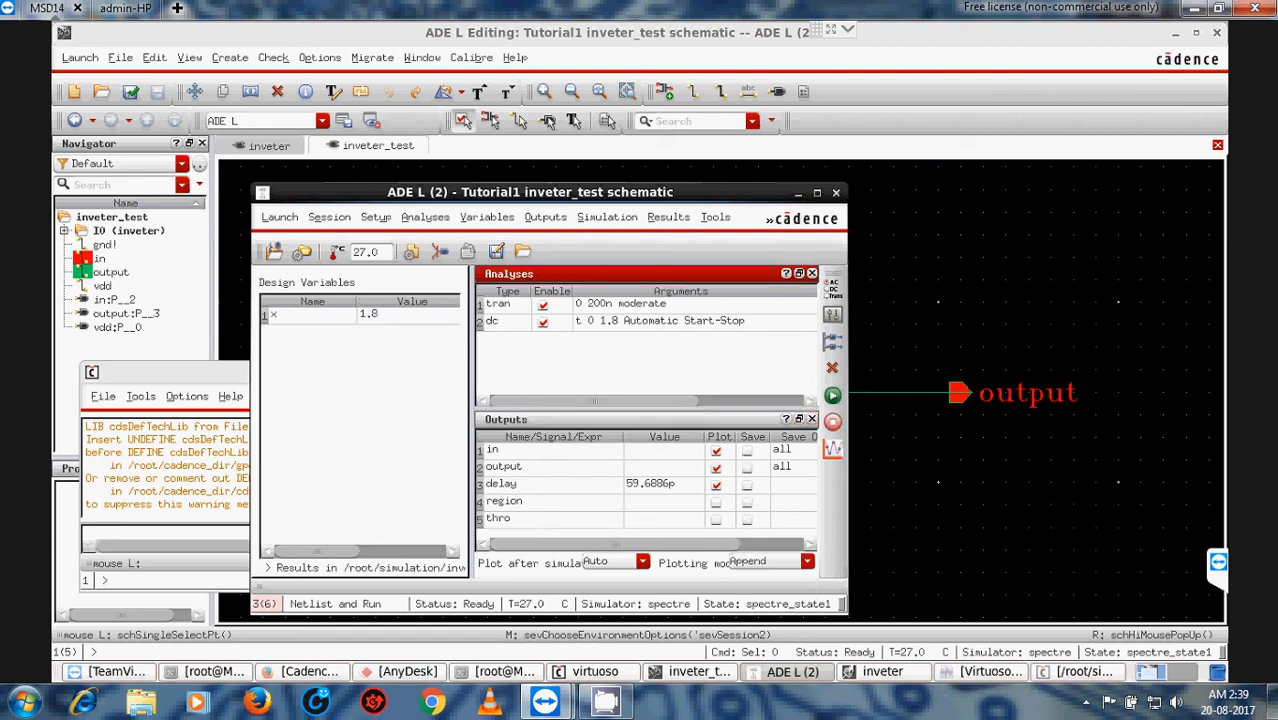
click(808, 566)
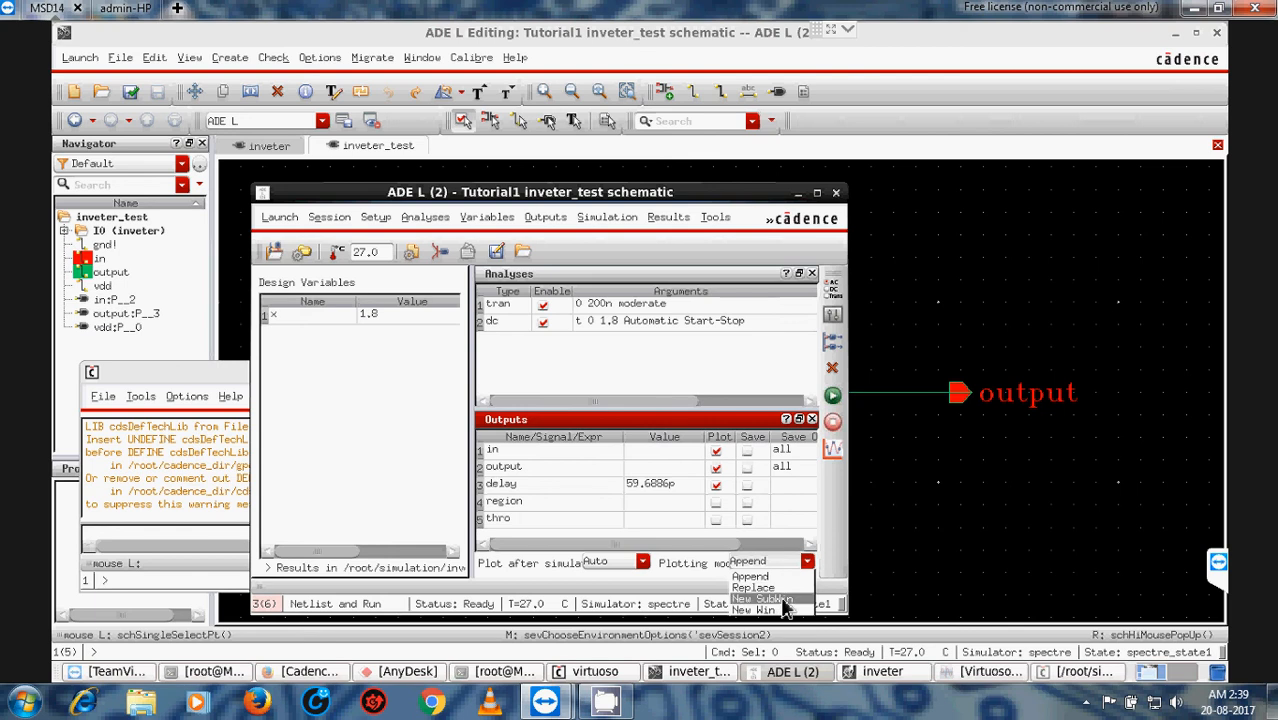
click(752, 577)
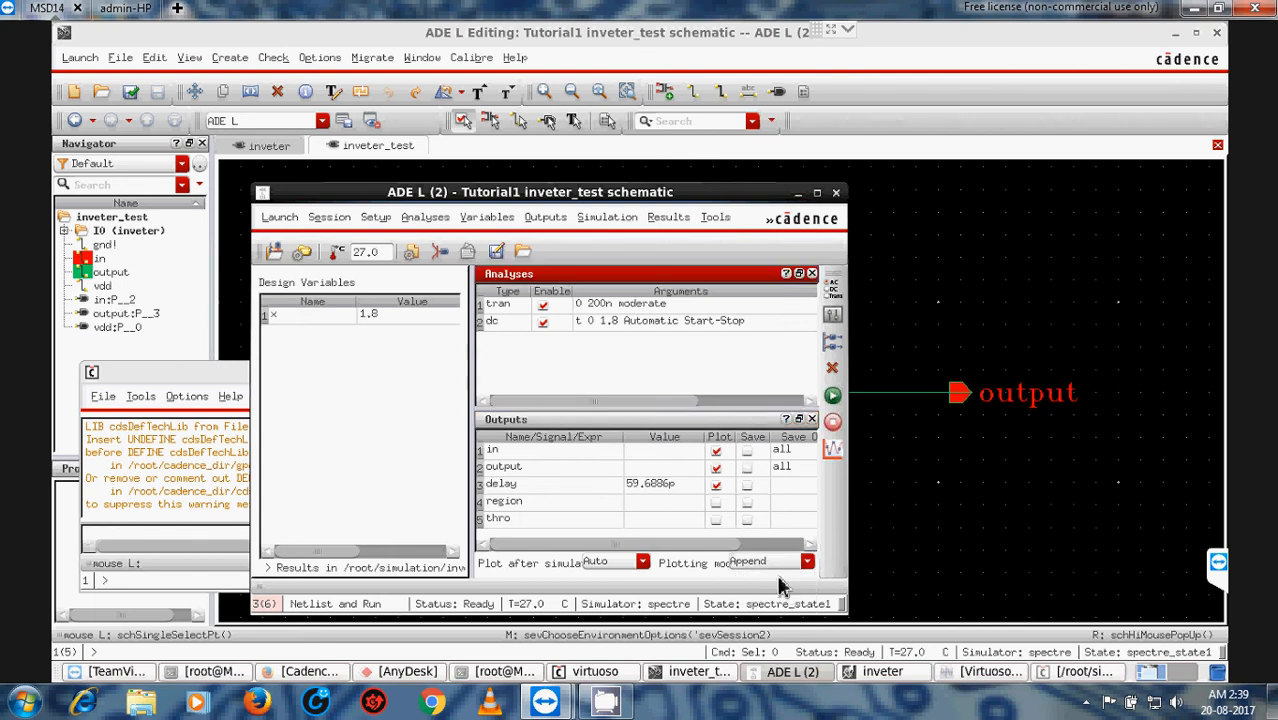
click(832, 396)
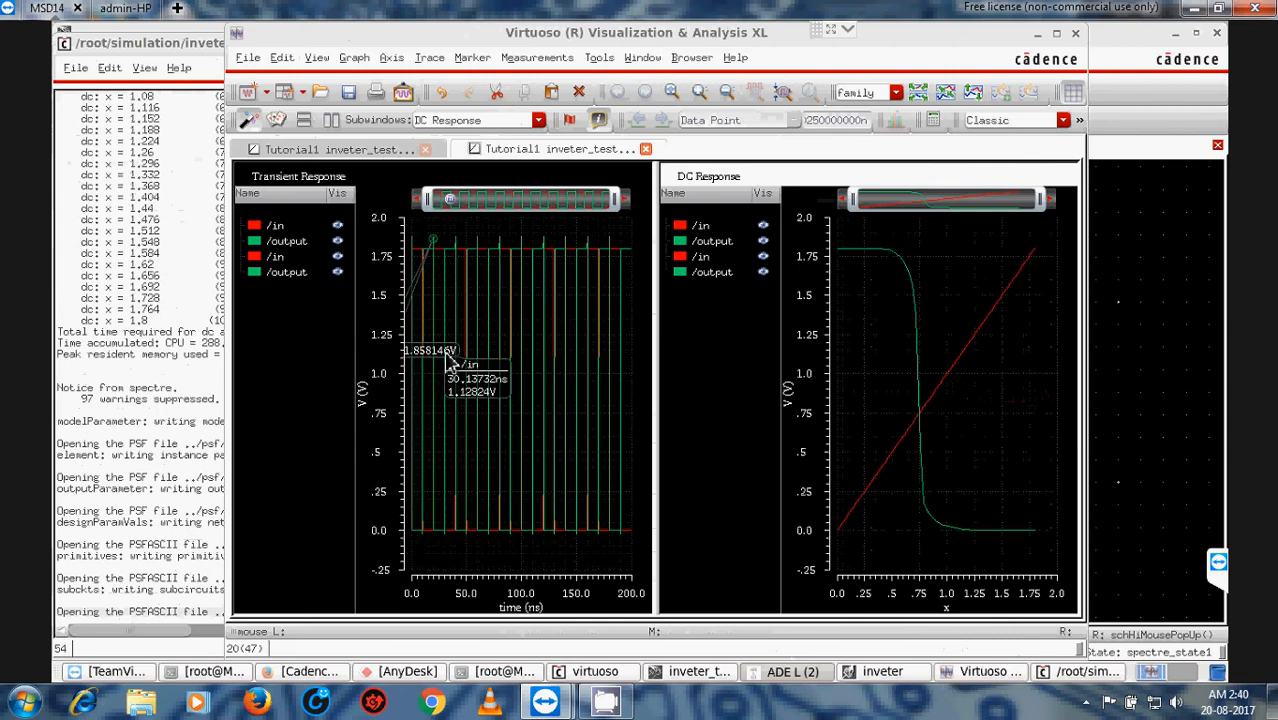
Step: Examine the Spectre output log, especially the capacitor and resistor entries in the circuit inventory, and close the log
click(186, 207)
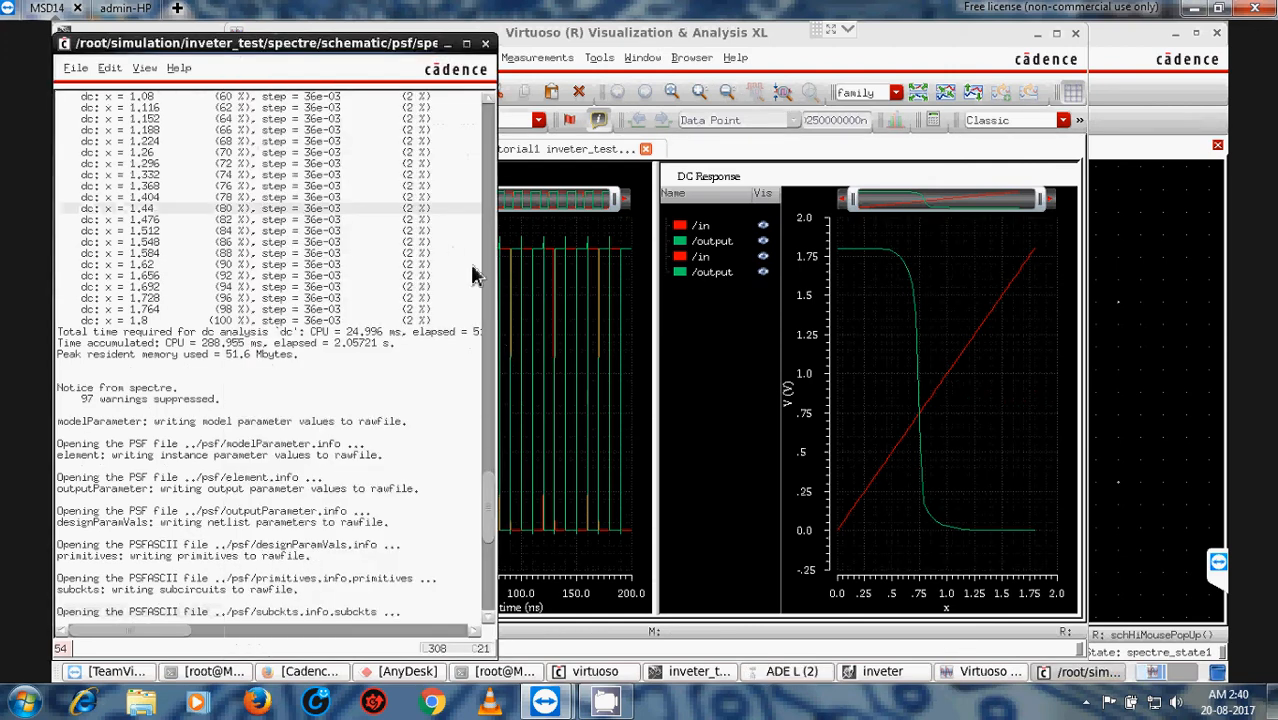
scroll(476, 275, up, 15)
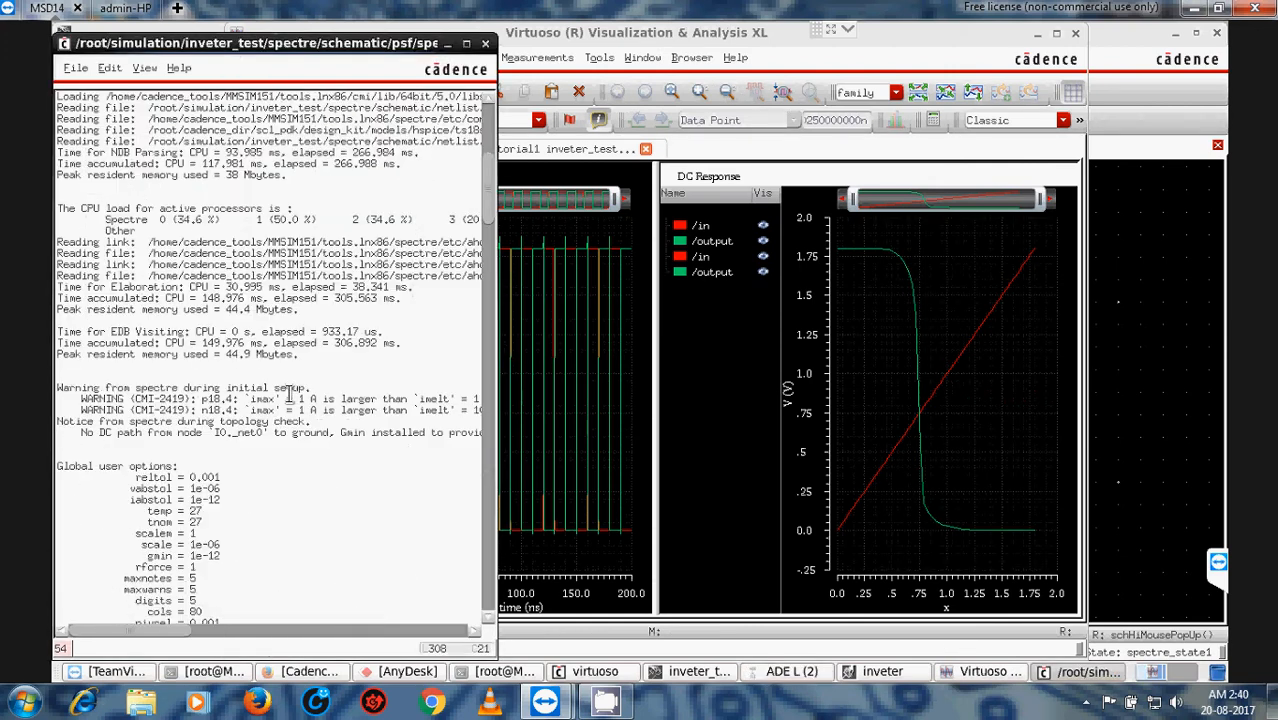
scroll(289, 396, up, 3)
scroll(289, 396, up, 6)
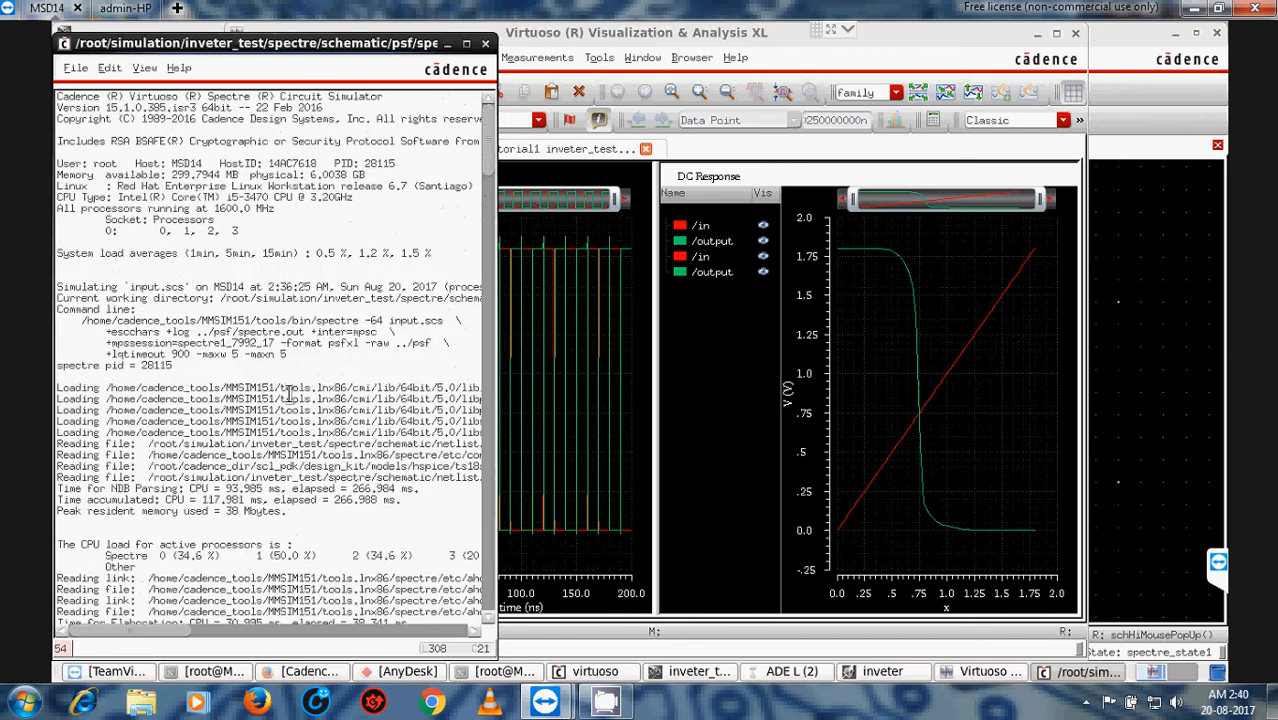
scroll(289, 395, down, 5)
scroll(289, 395, up, 5)
scroll(289, 395, down, 6)
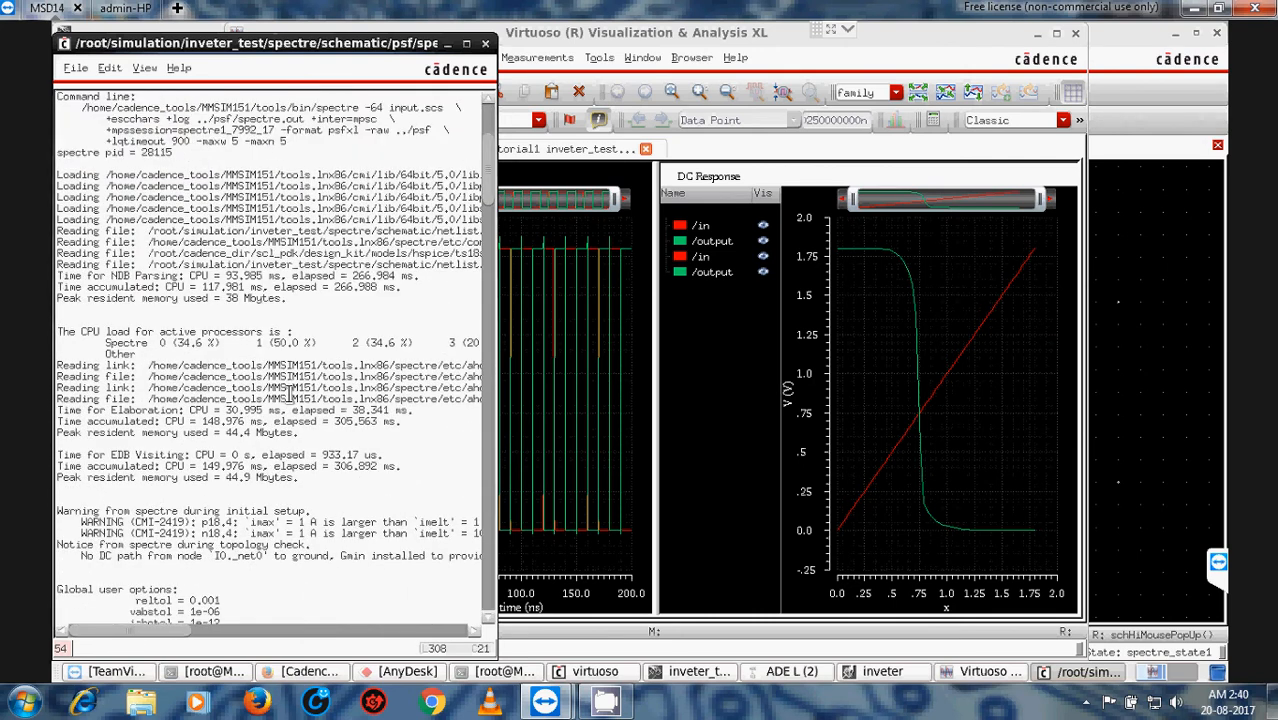
scroll(289, 396, down, 11)
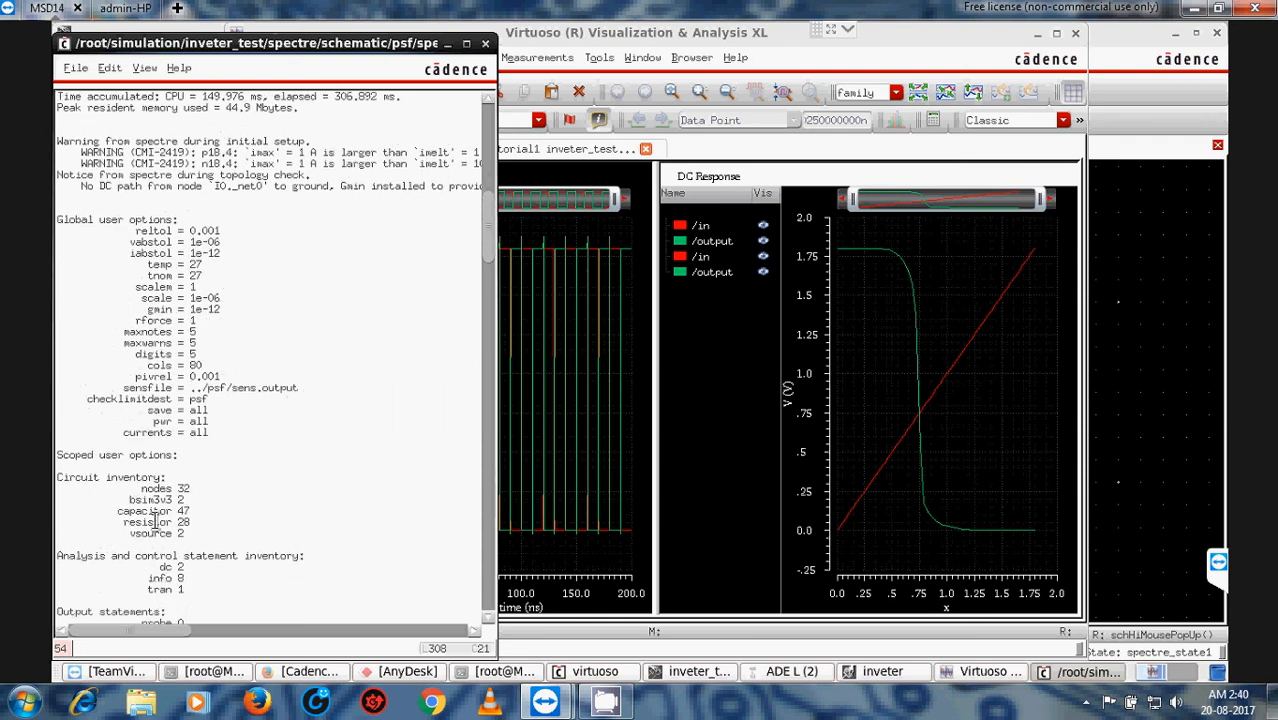
drag(119, 516, 196, 522)
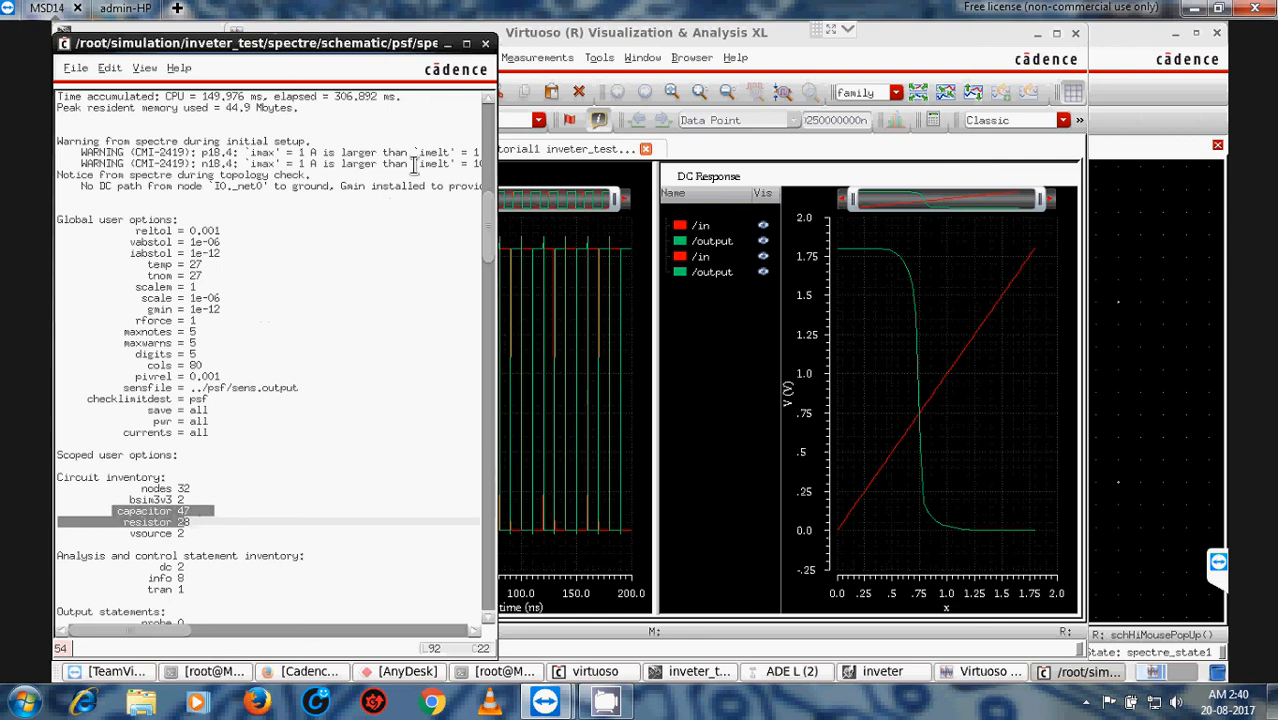
click(485, 43)
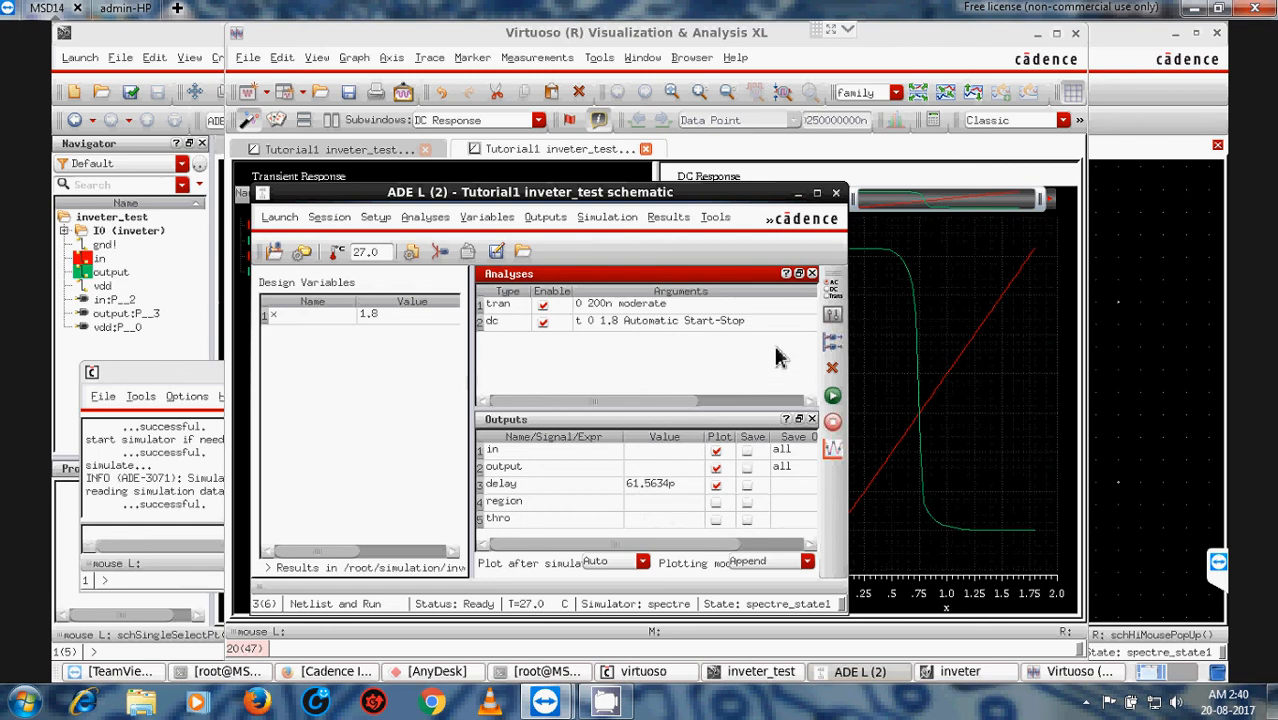
Step: Put the ADE L and log windows away and compare the two output traces around the 20 ns edge of the transient response
click(797, 193)
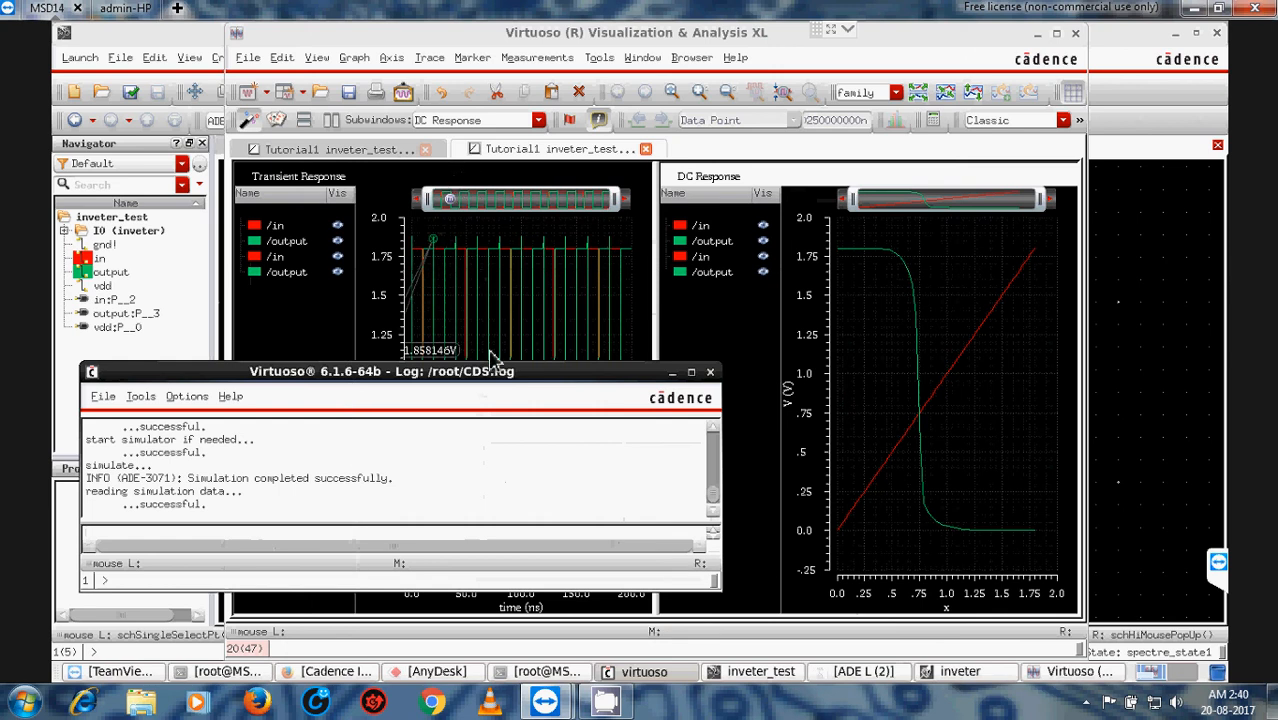
click(672, 371)
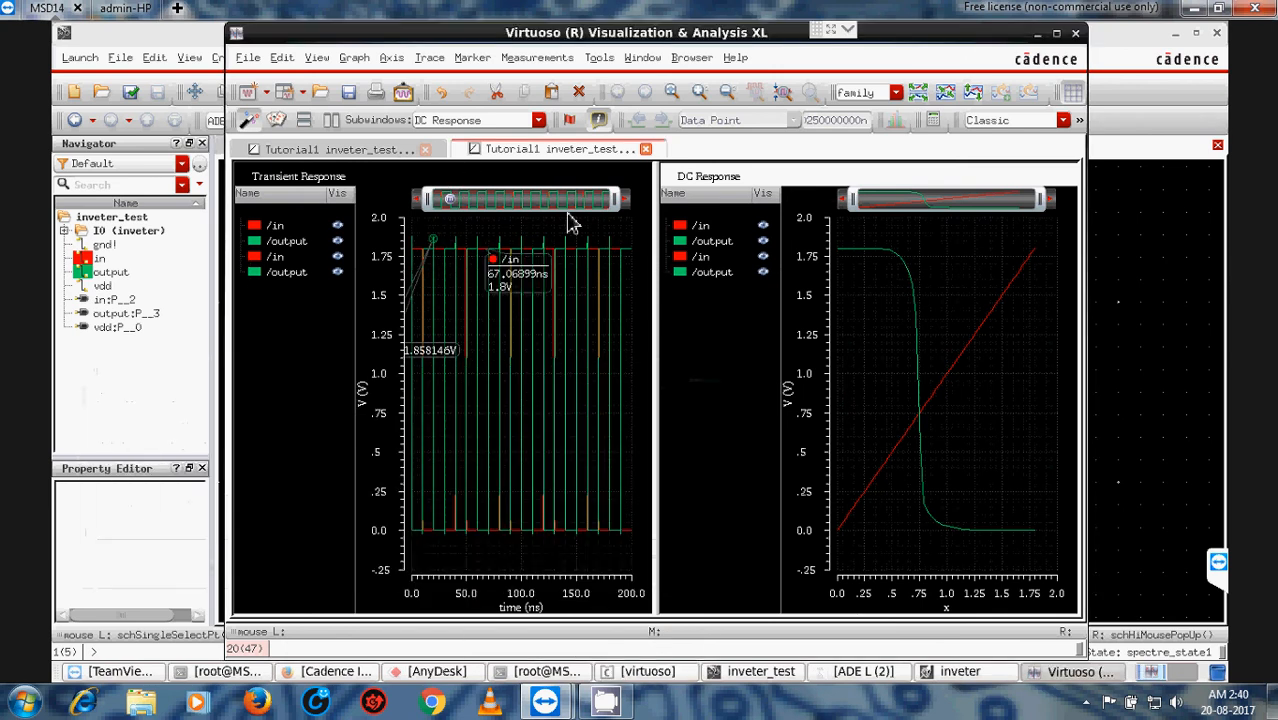
mouse_move(614, 201)
mouse_down()
mouse_move(436, 209)
mouse_move(450, 205)
mouse_up()
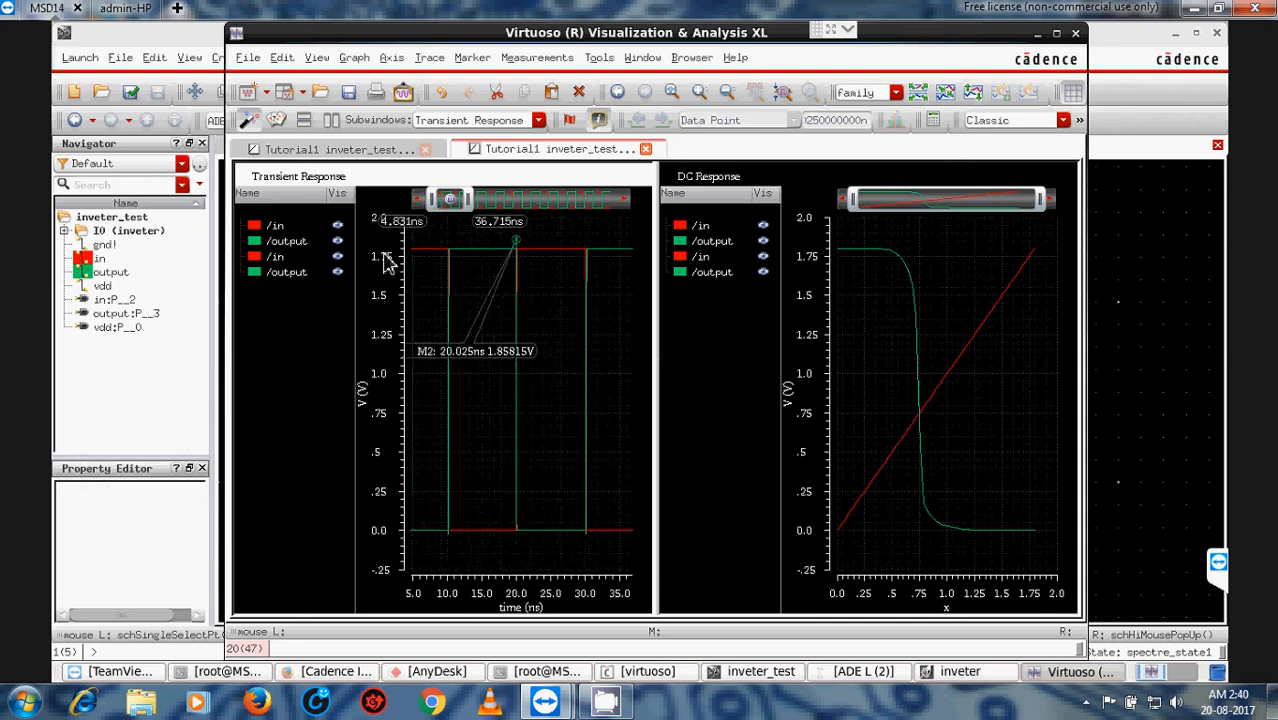
click(283, 274)
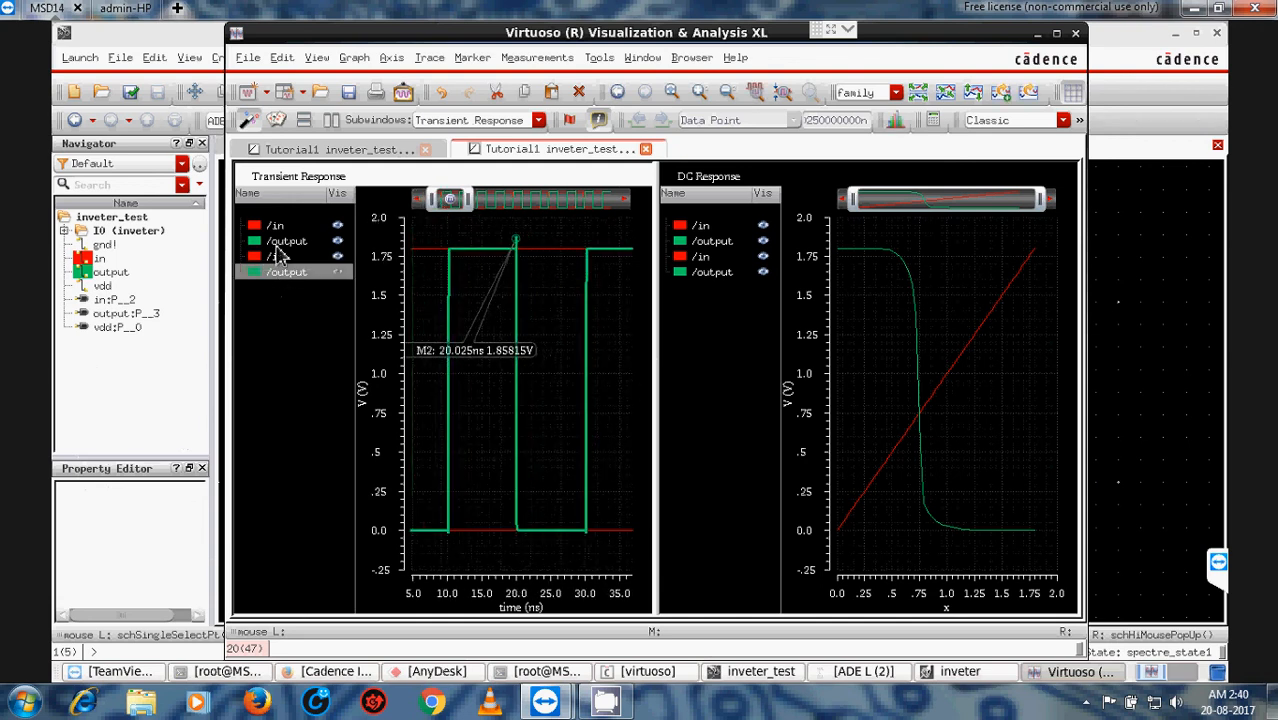
click(279, 246)
click(282, 275)
mouse_move(441, 212)
mouse_down()
mouse_move(470, 208)
mouse_move(457, 202)
mouse_up()
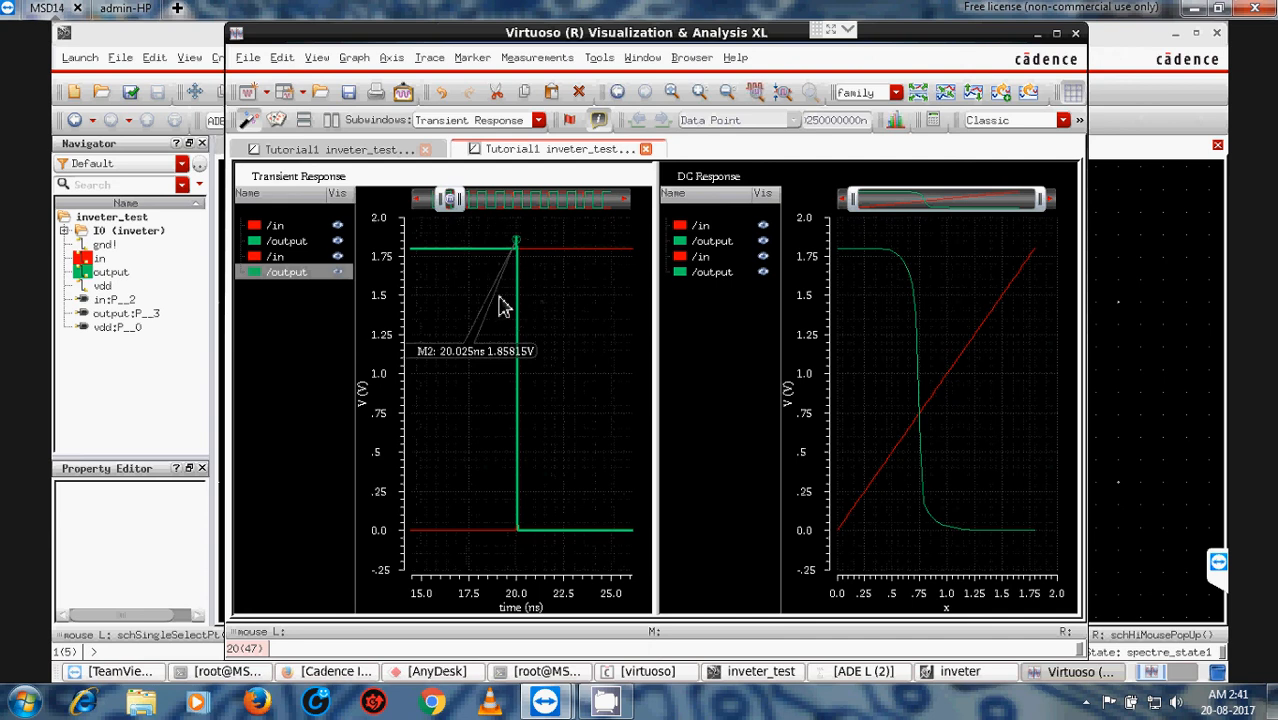
Step: Move marker M2 onto the input trace at about 22.14 ns and place its label below the trace
mouse_move(514, 262)
drag(519, 243, 557, 245)
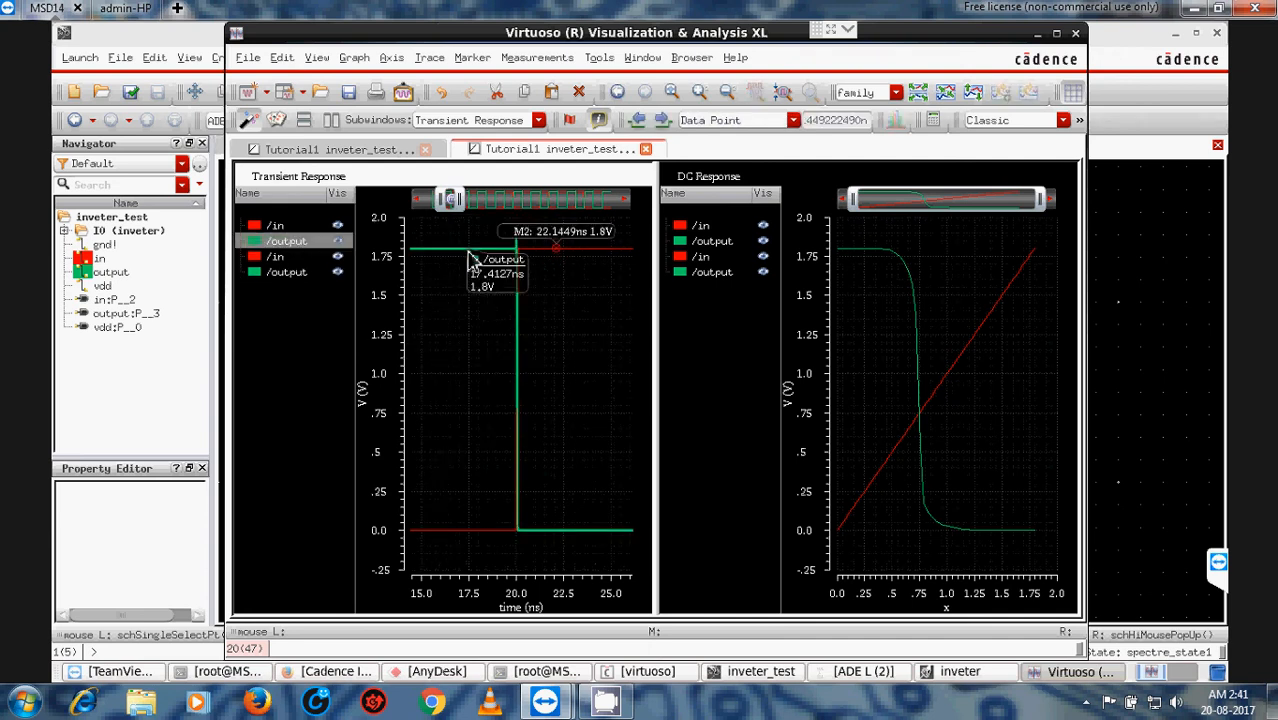
click(292, 273)
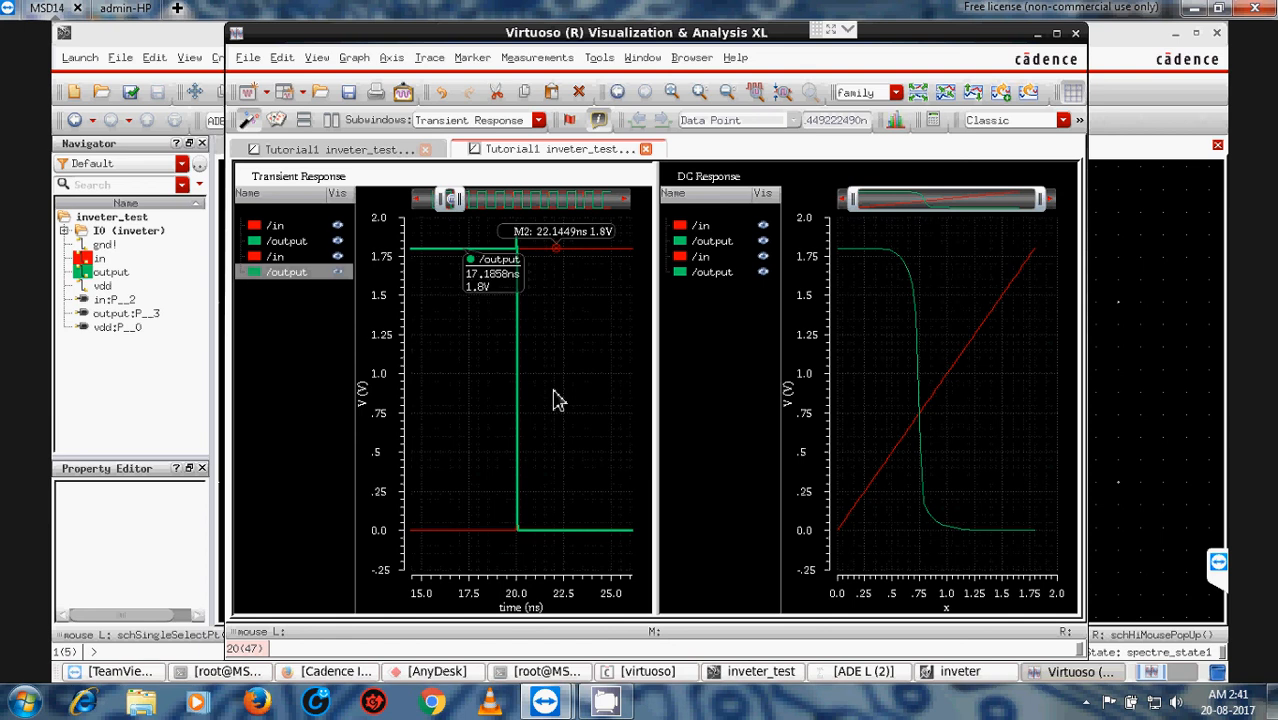
click(468, 380)
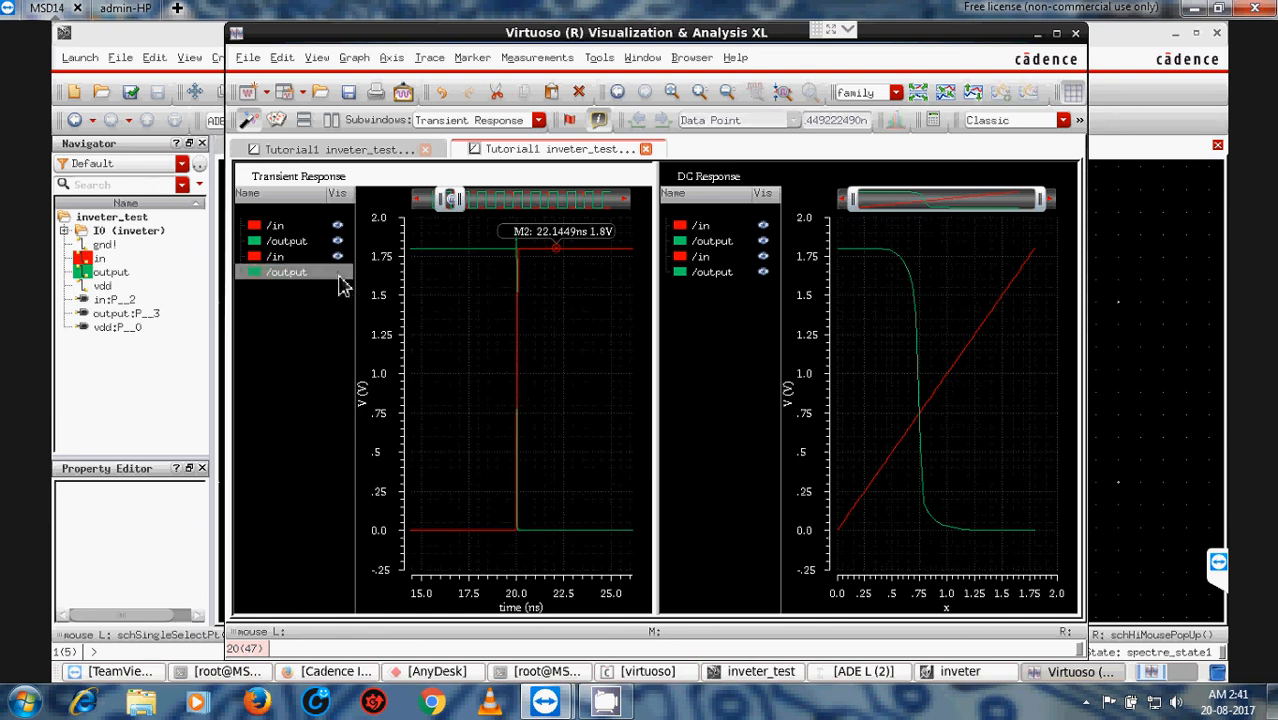
click(337, 283)
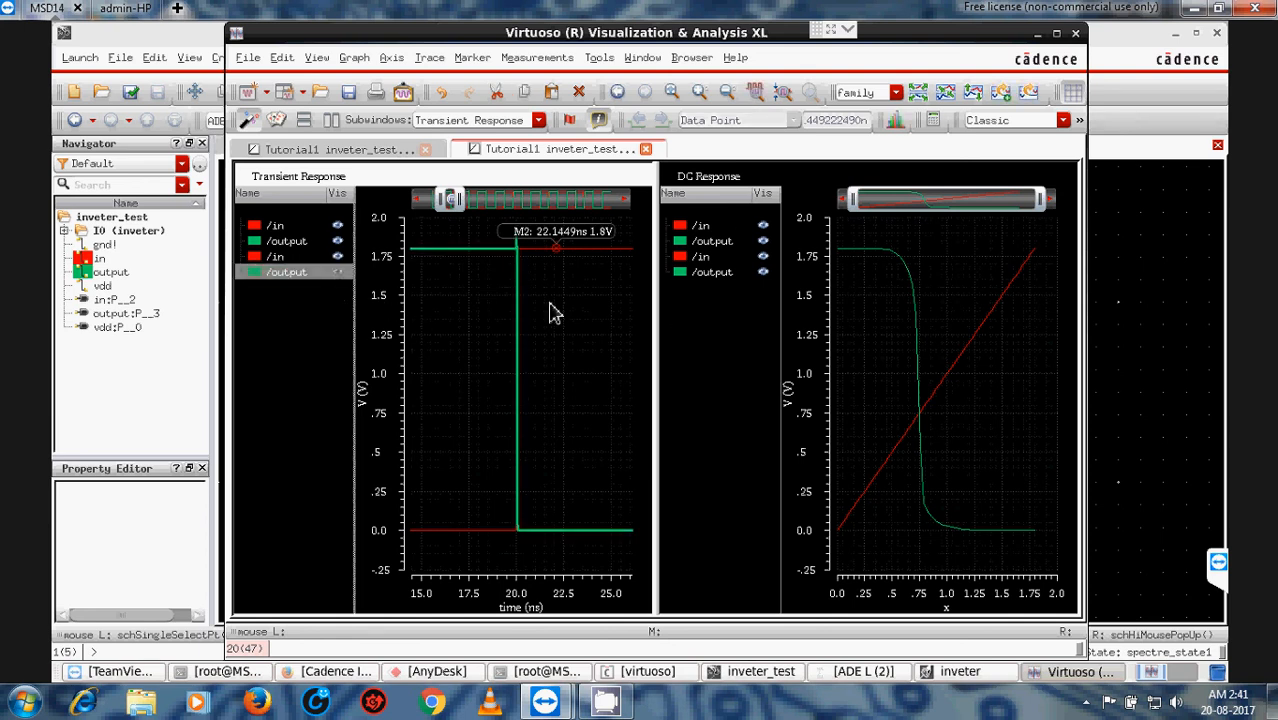
drag(560, 232, 565, 304)
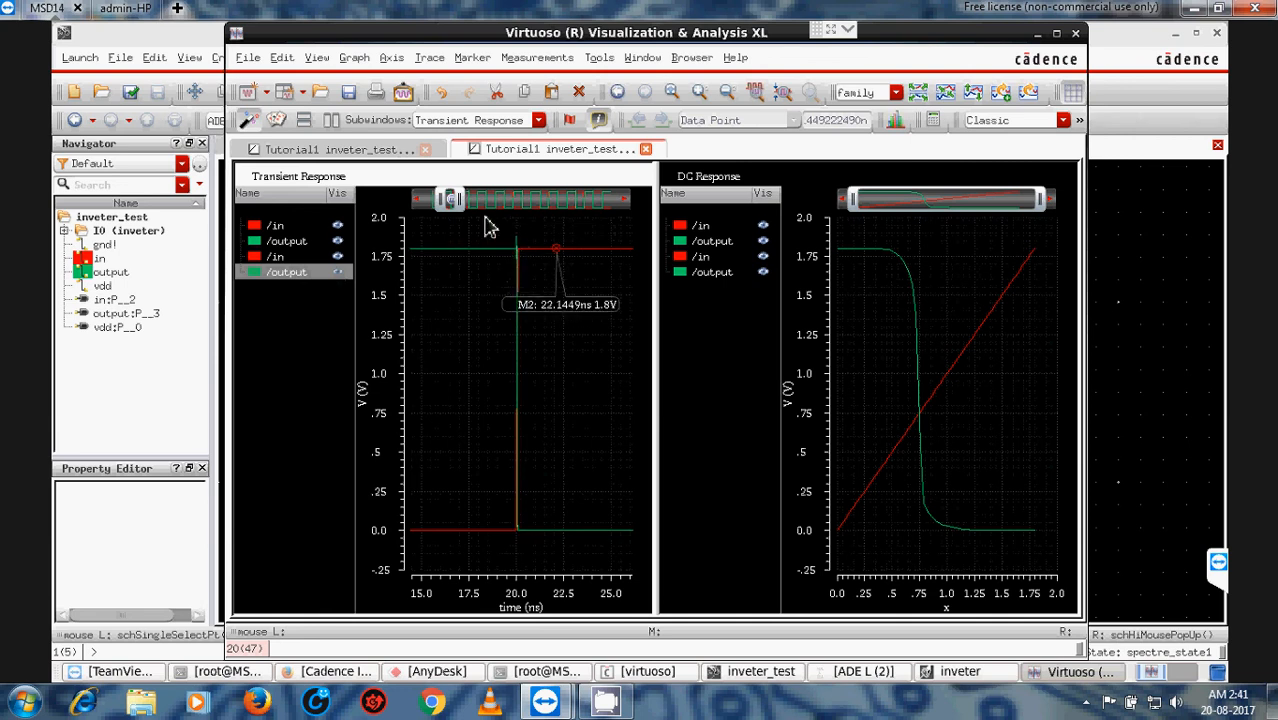
Step: Examine the overlaid input and output transitions near 120 ns in the maximized waveform window, and put that window away
drag(447, 199, 453, 207)
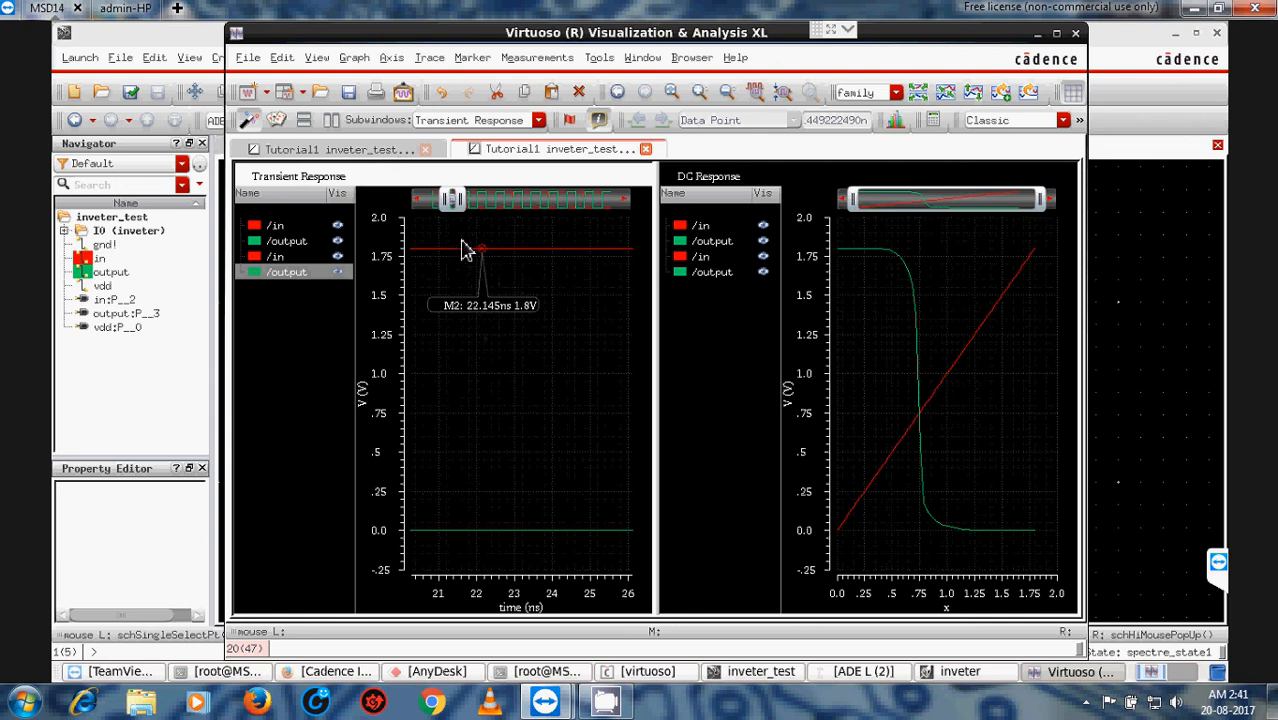
drag(450, 199, 420, 206)
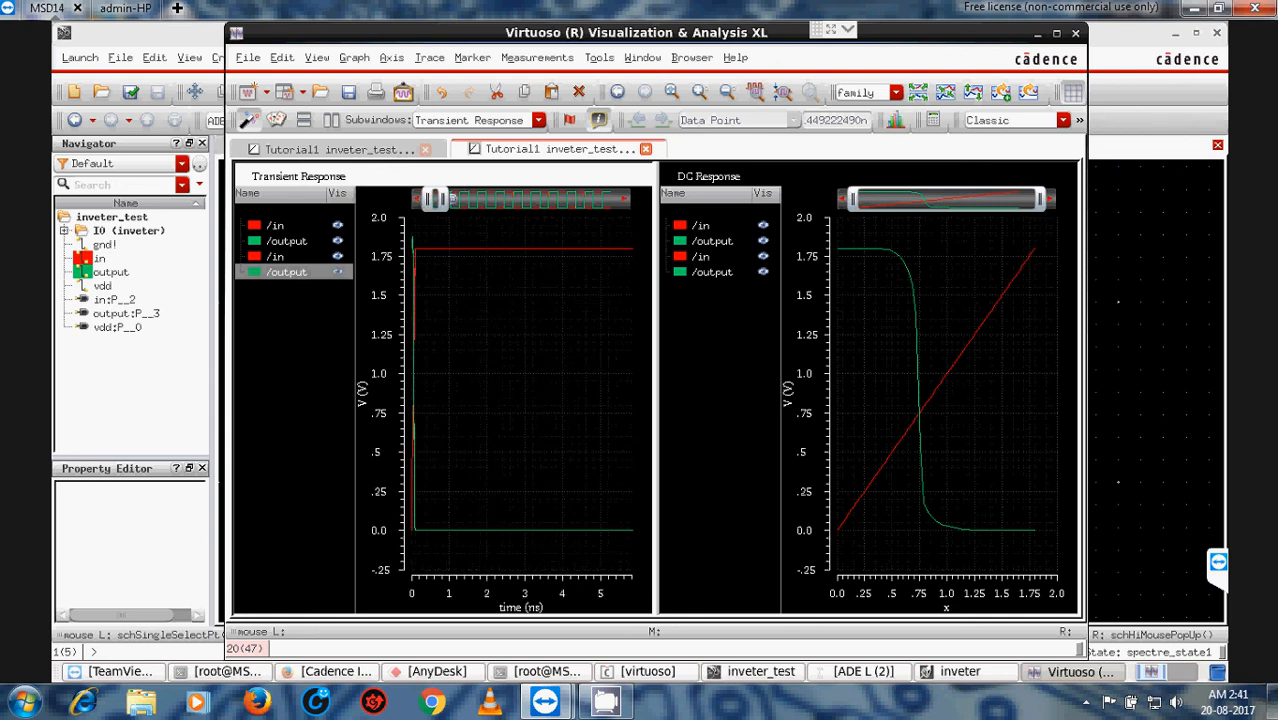
click(623, 200)
click(623, 200)
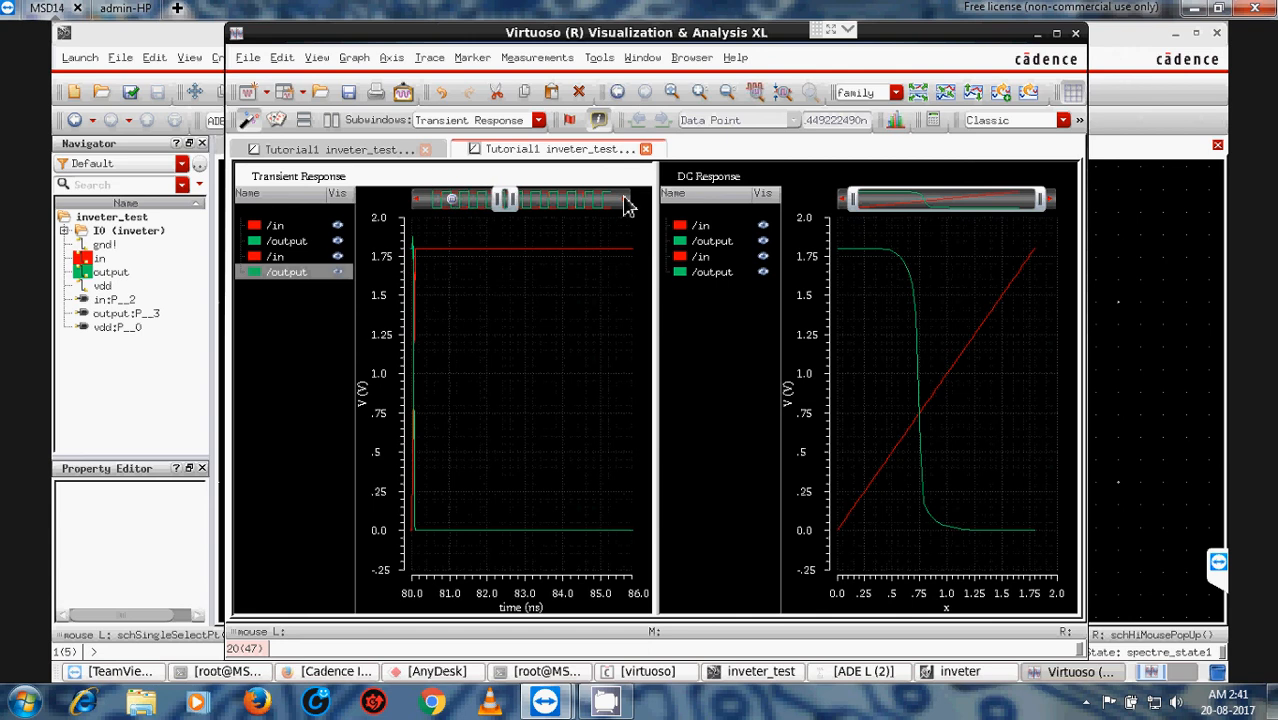
click(623, 201)
click(623, 201)
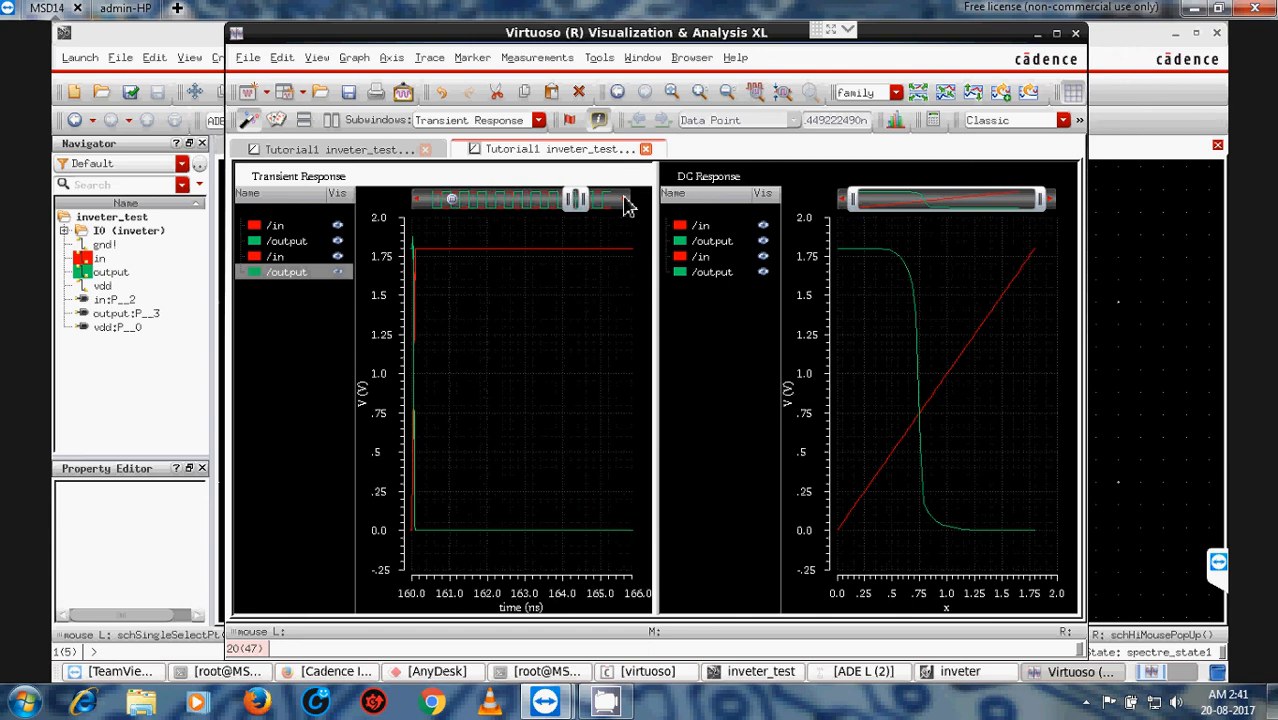
click(540, 204)
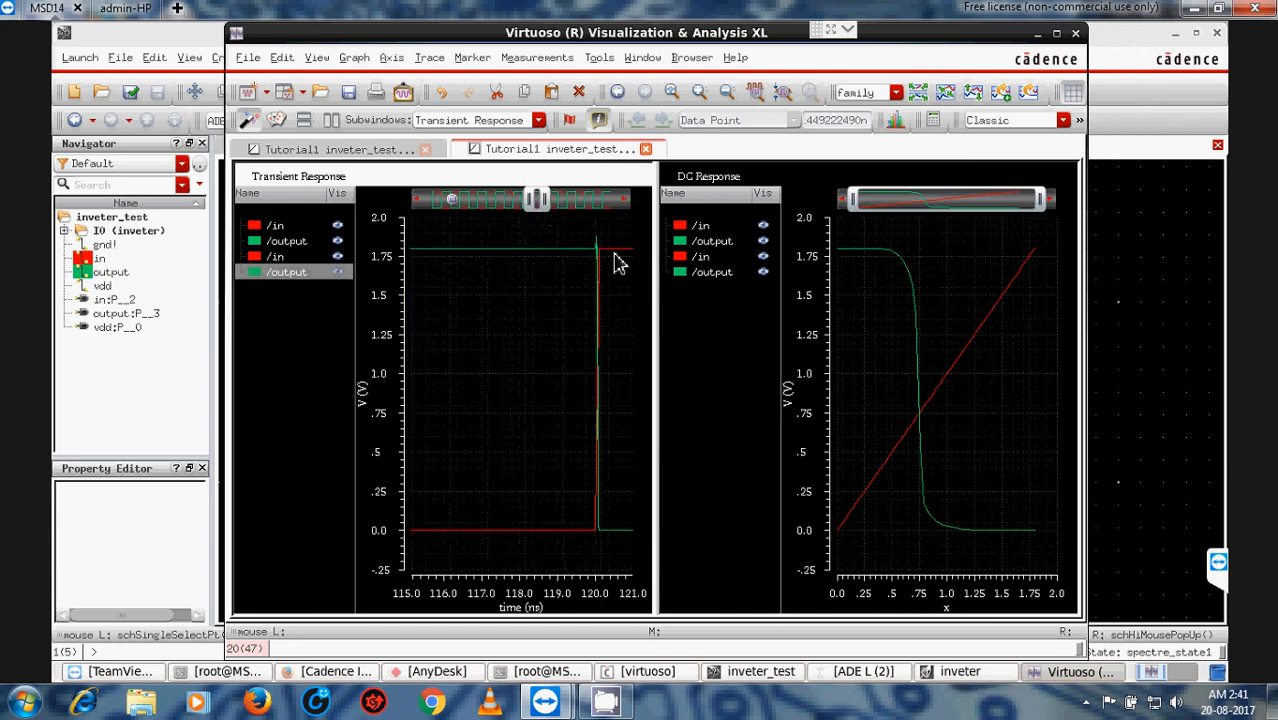
mouse_move(605, 262)
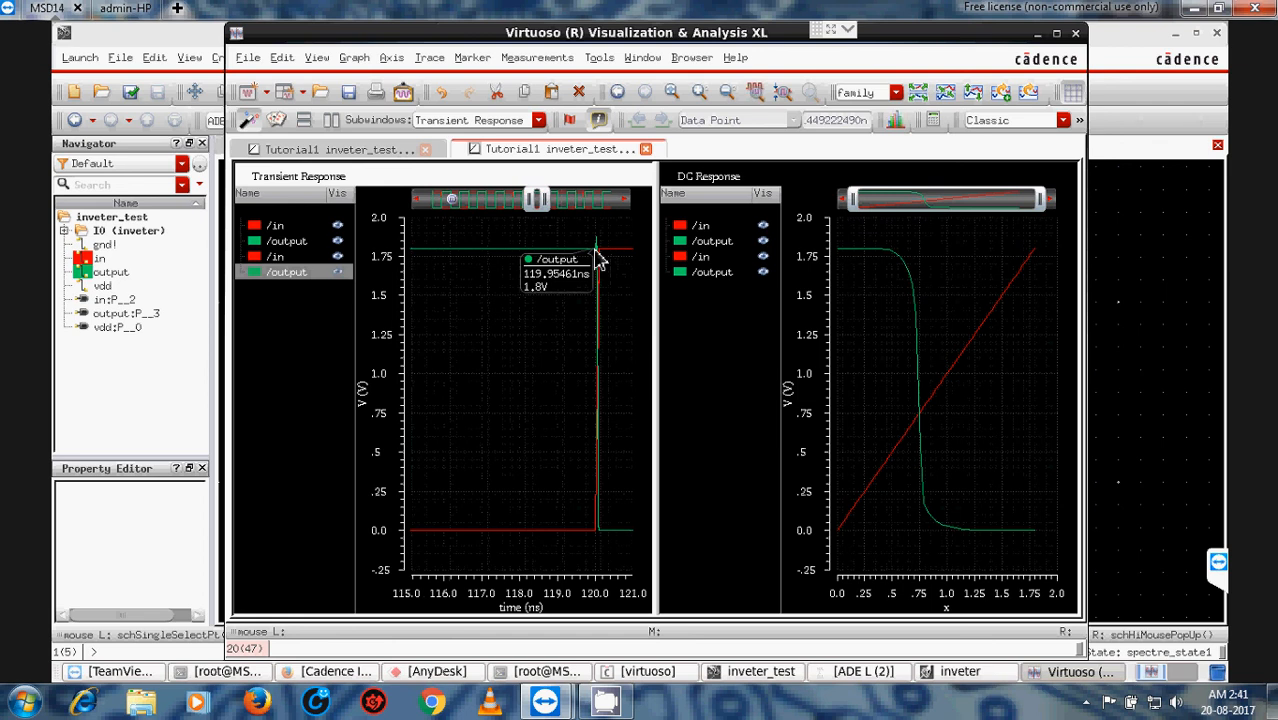
click(1056, 33)
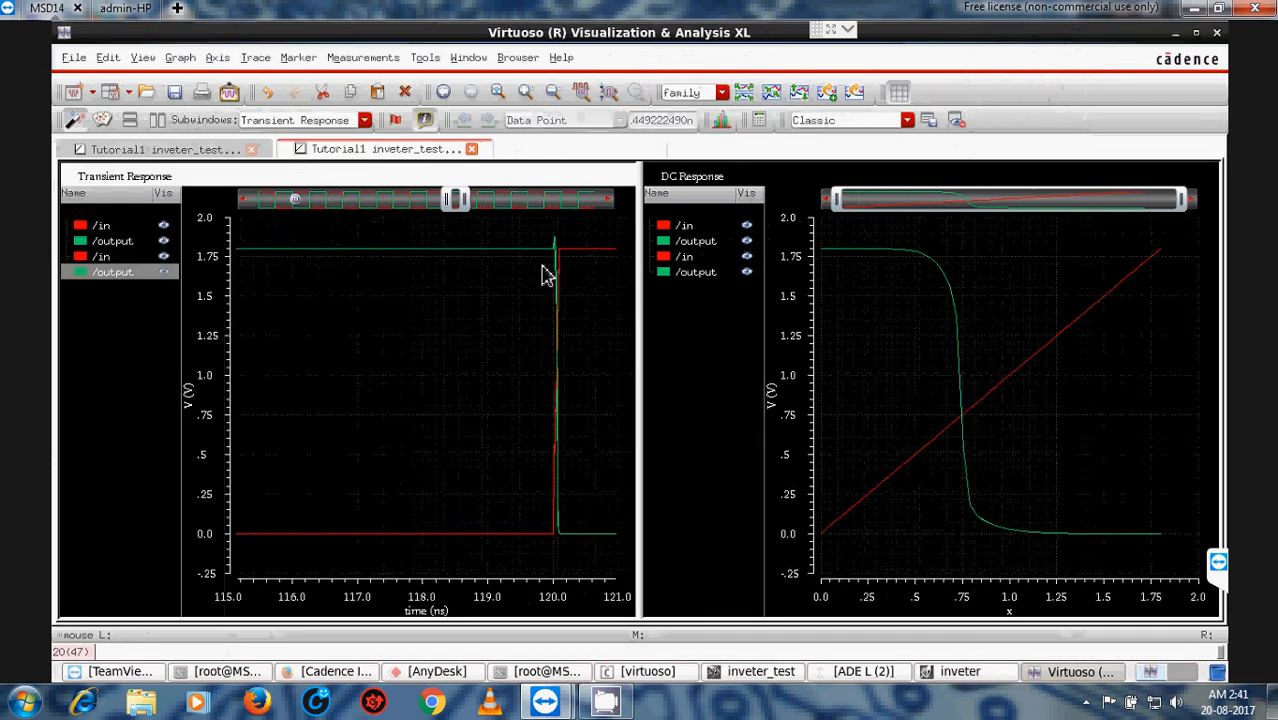
mouse_move(556, 244)
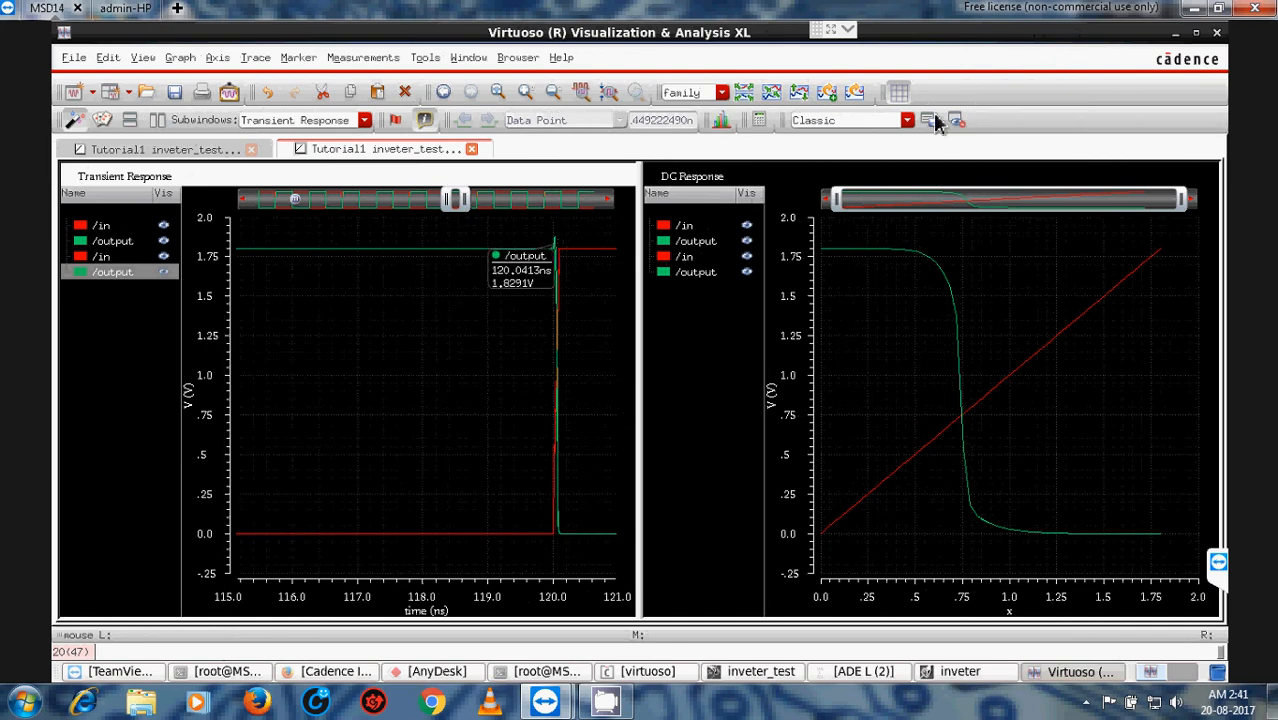
click(1196, 32)
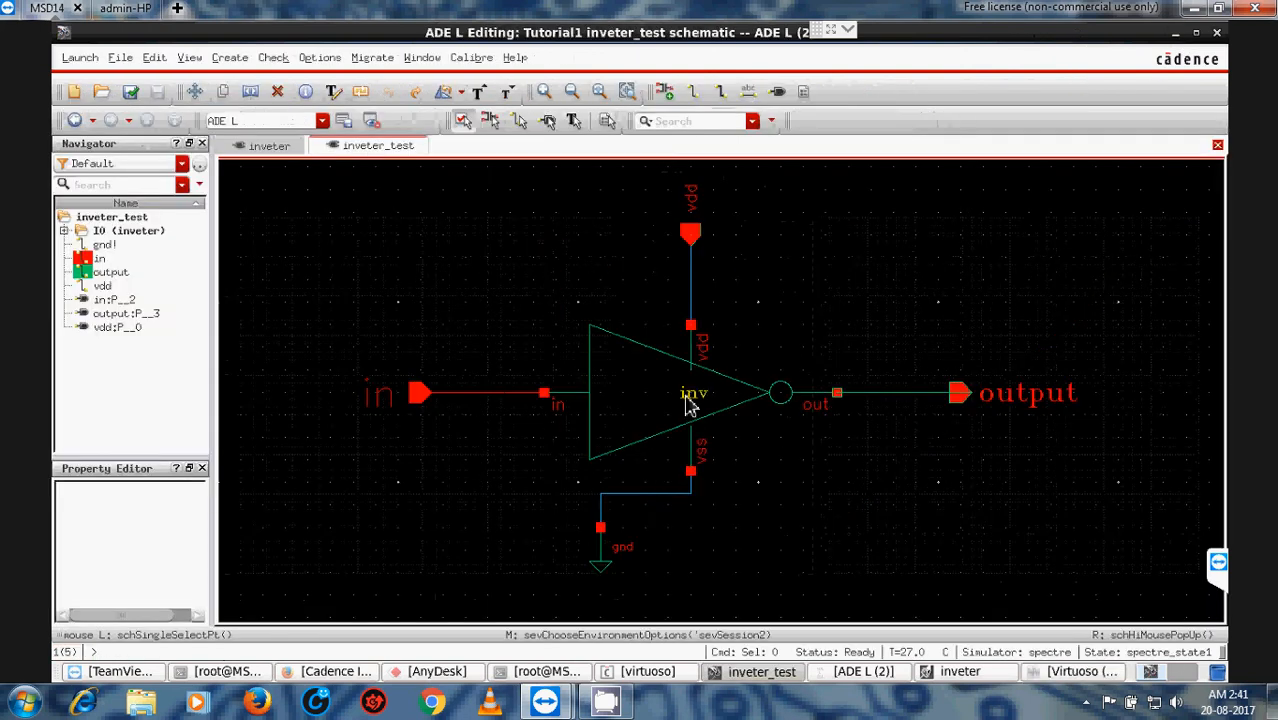
Step: Put the old ADE L session away, bring up the Library Manager and select the inveter_test cell in the Tutorial1 library
click(880, 680)
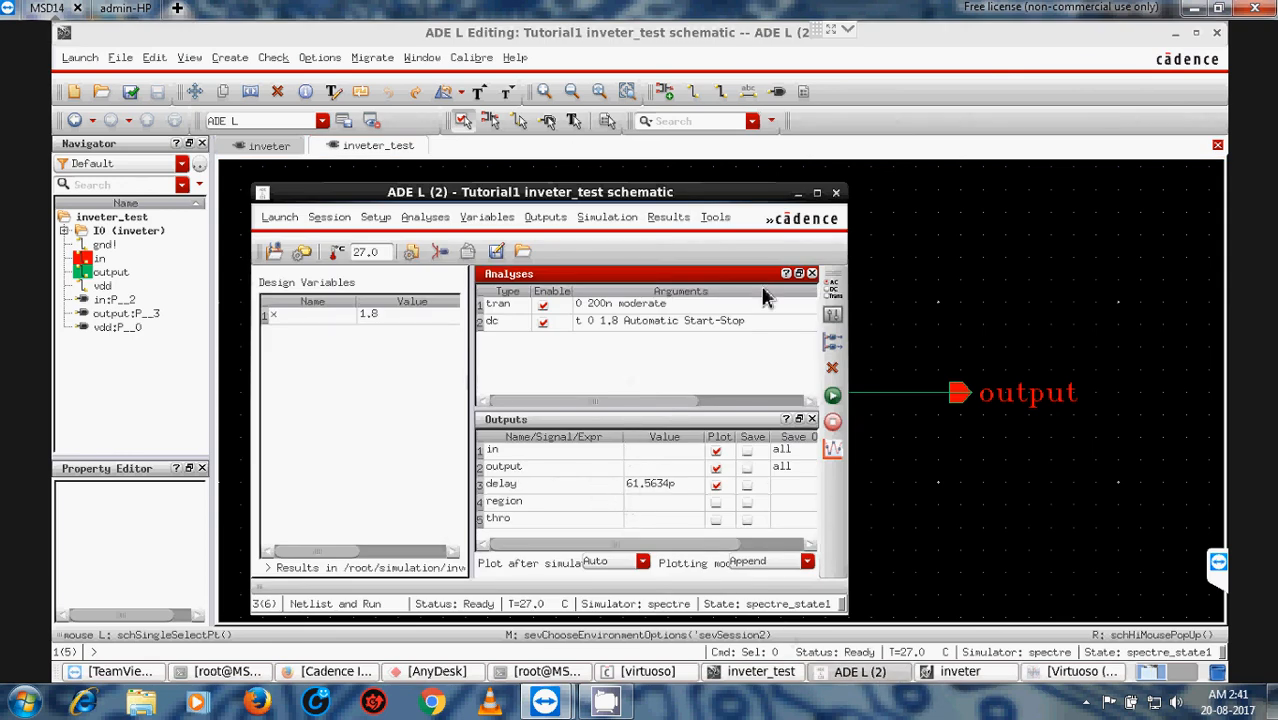
click(797, 192)
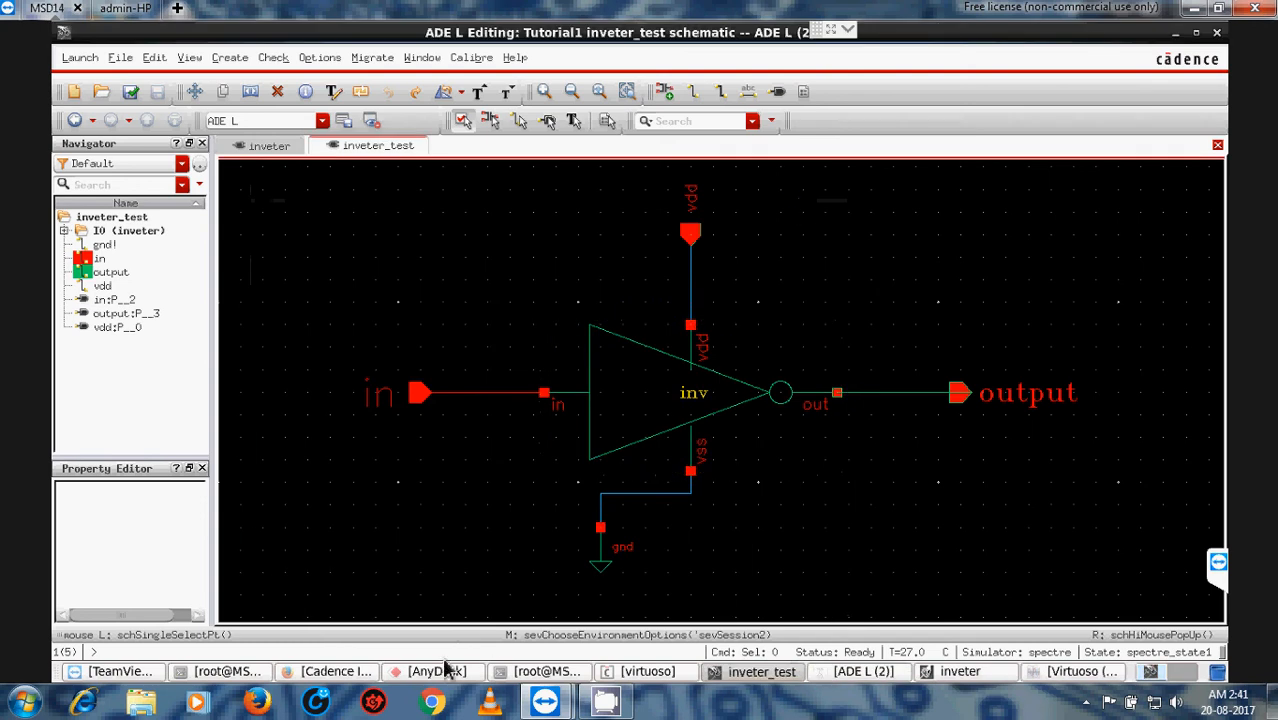
click(687, 678)
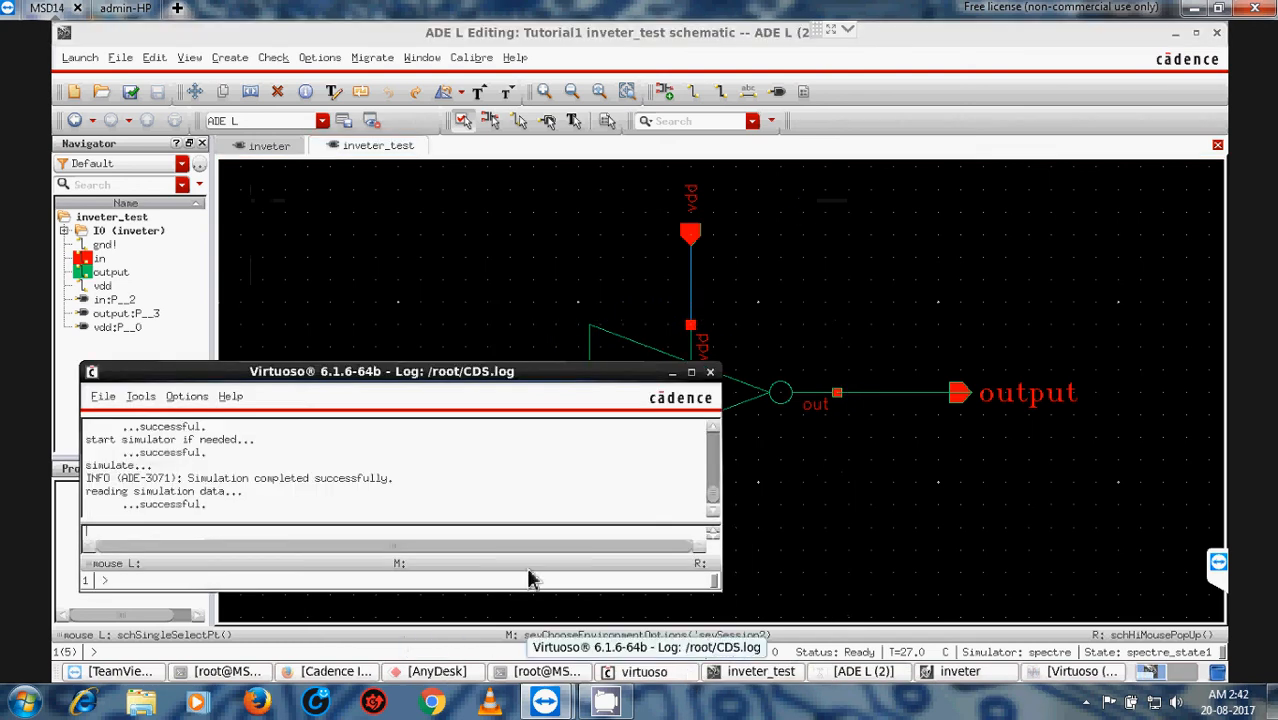
click(140, 396)
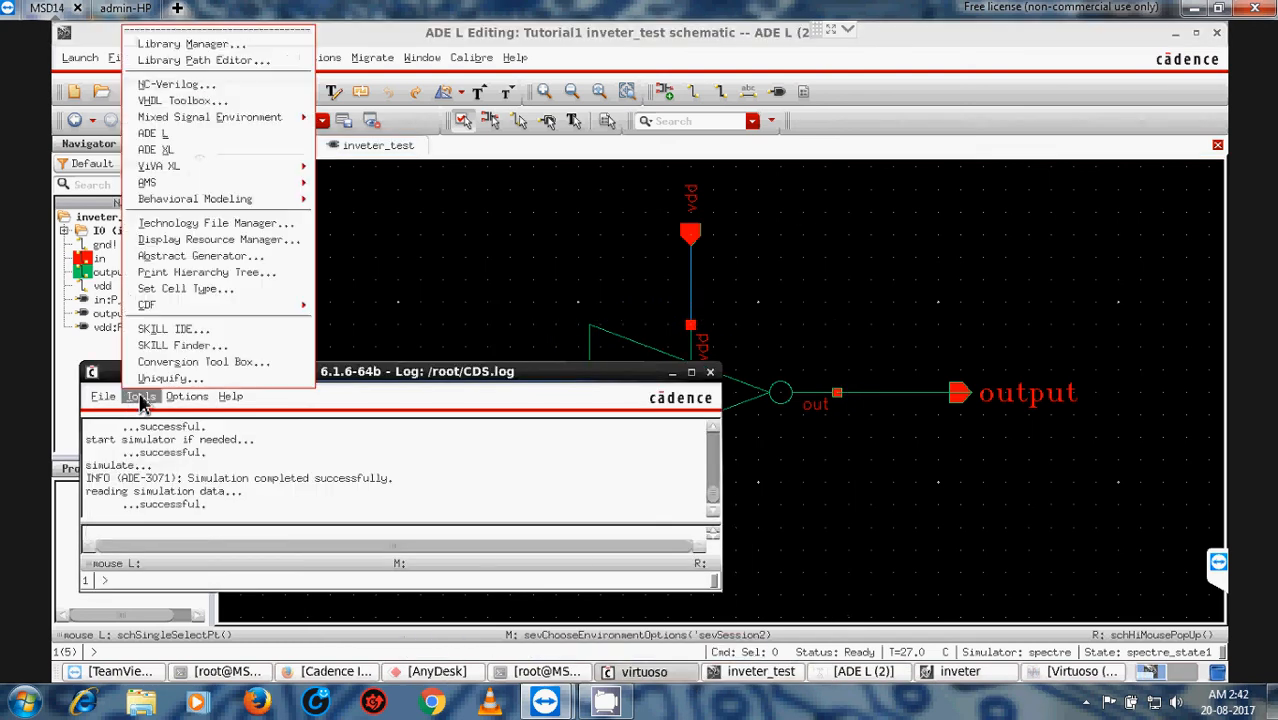
click(190, 44)
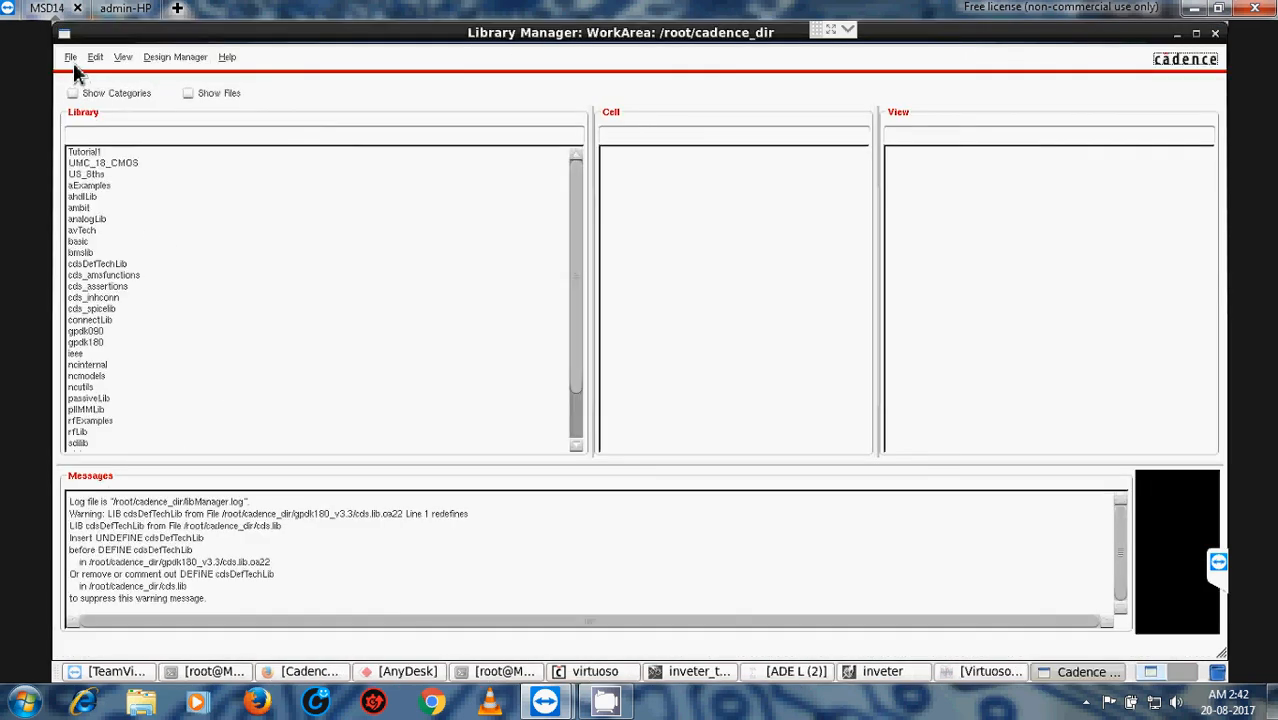
click(97, 151)
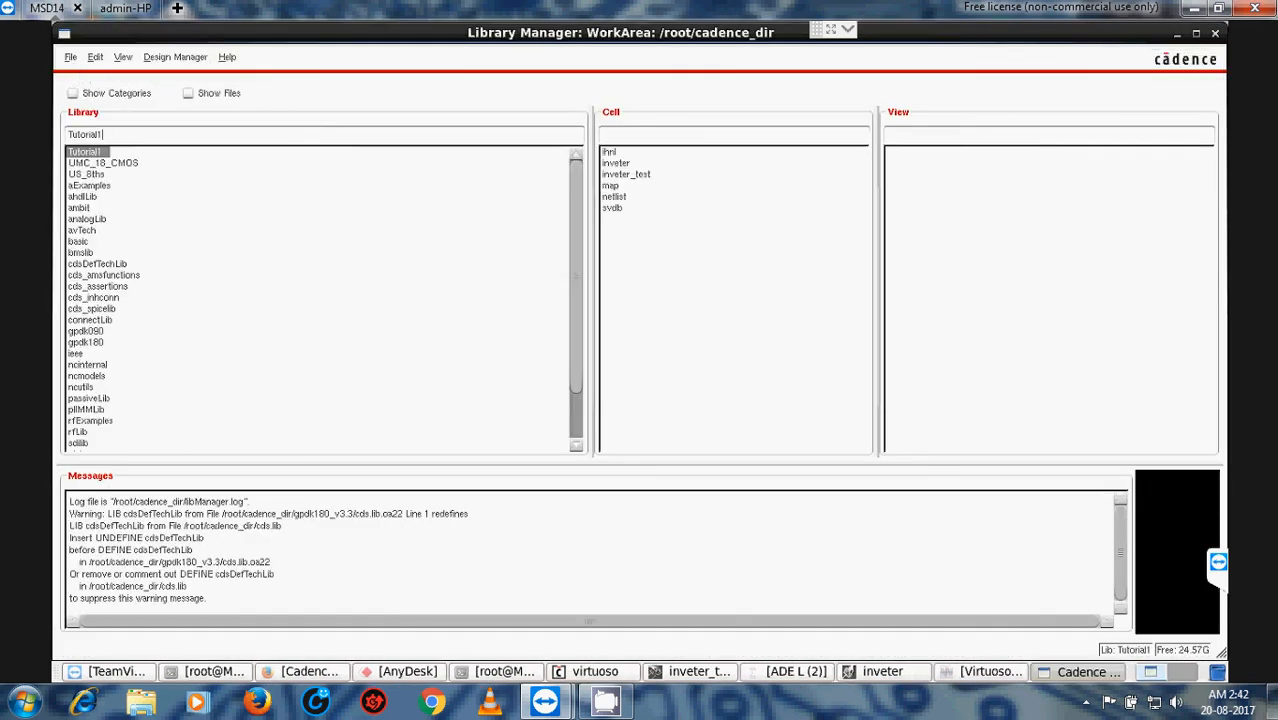
click(626, 174)
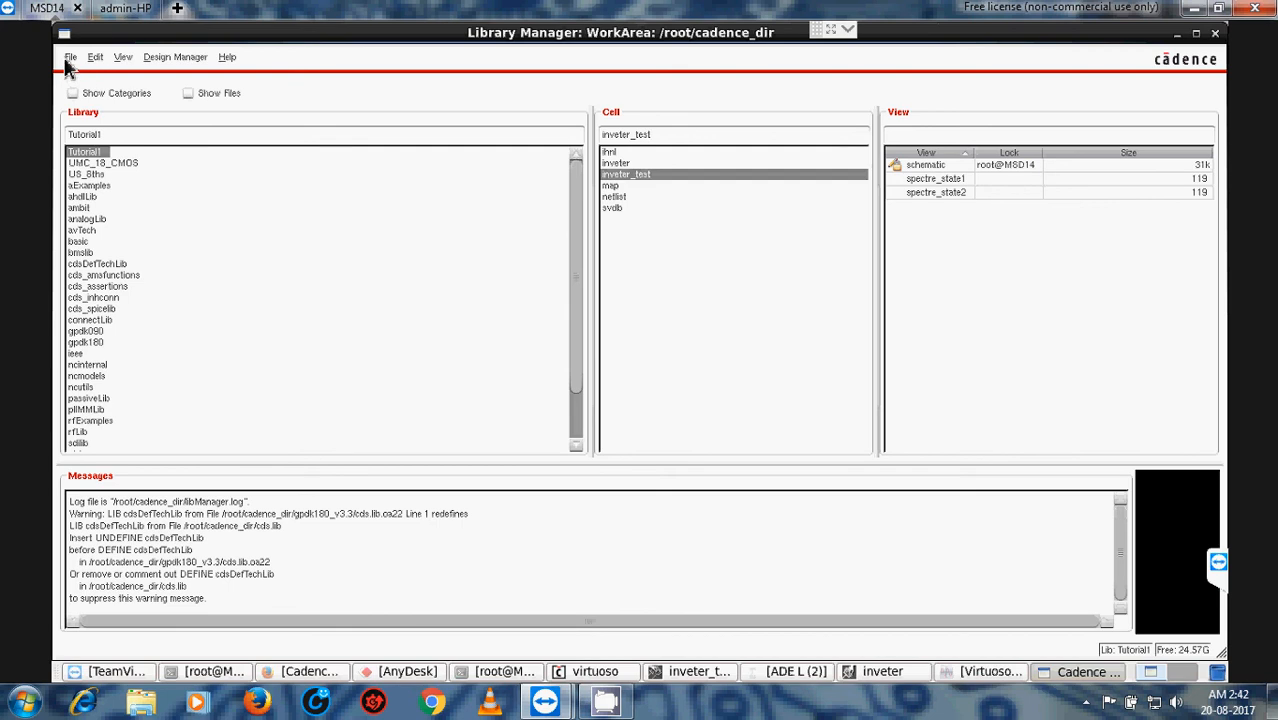
Step: Create a new cell view of type config for the inveter_test cell in the Tutorial1 library
click(70, 58)
mouse_move(100, 76)
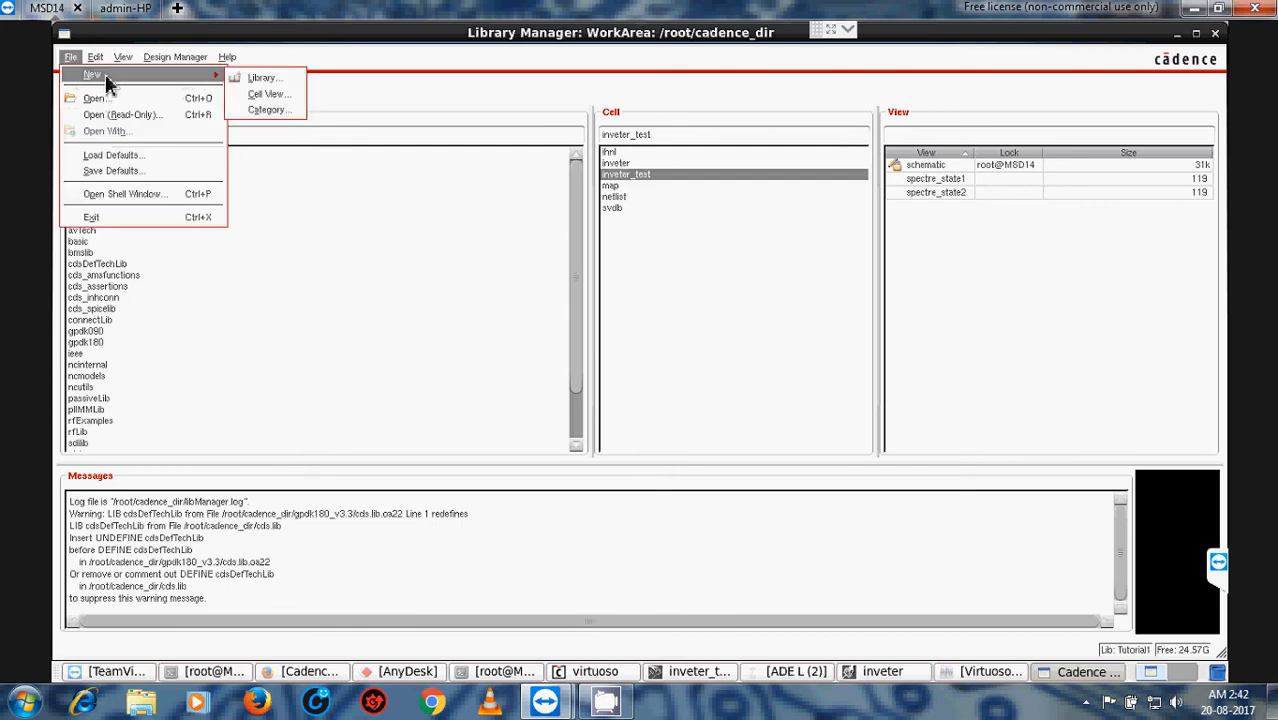
click(268, 95)
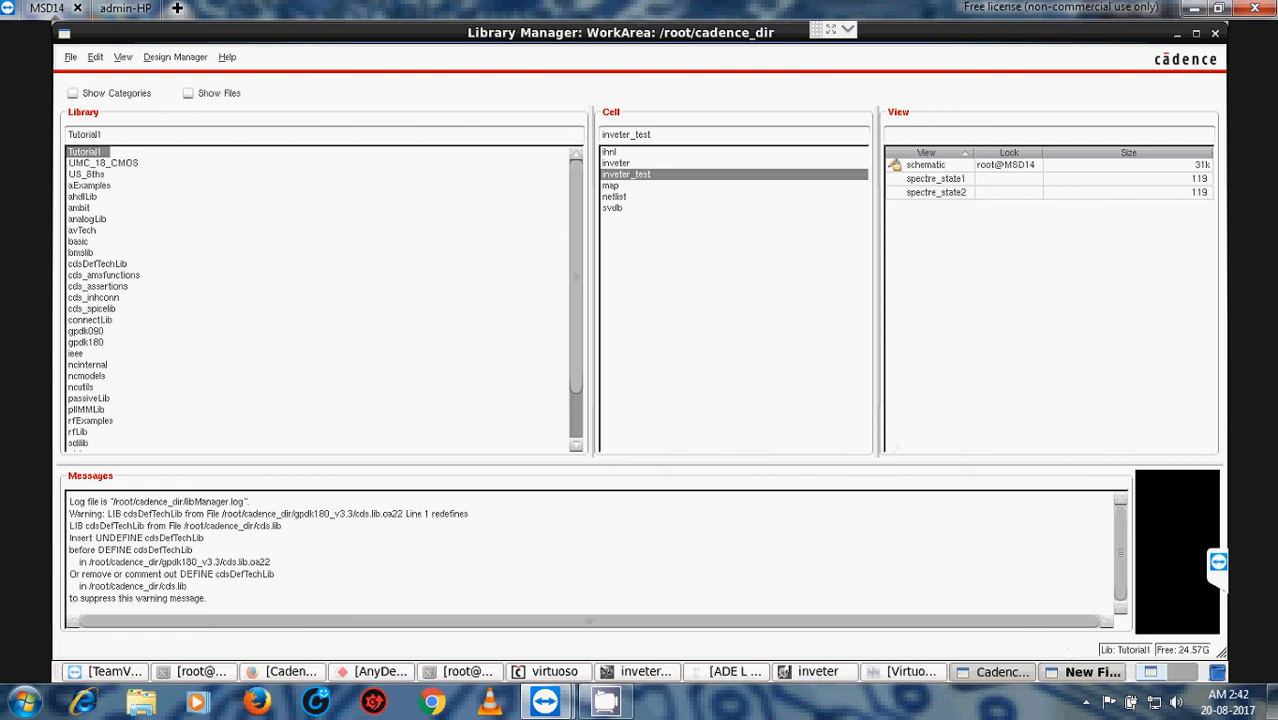
click(1074, 672)
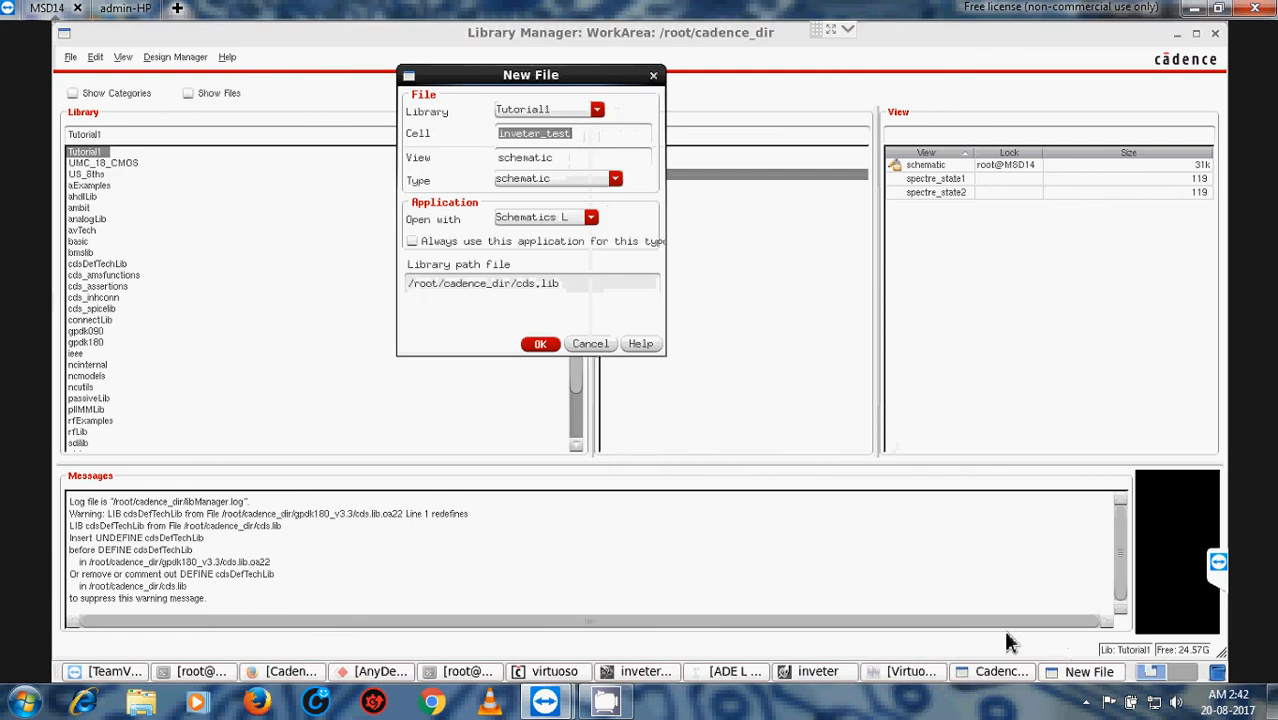
click(572, 179)
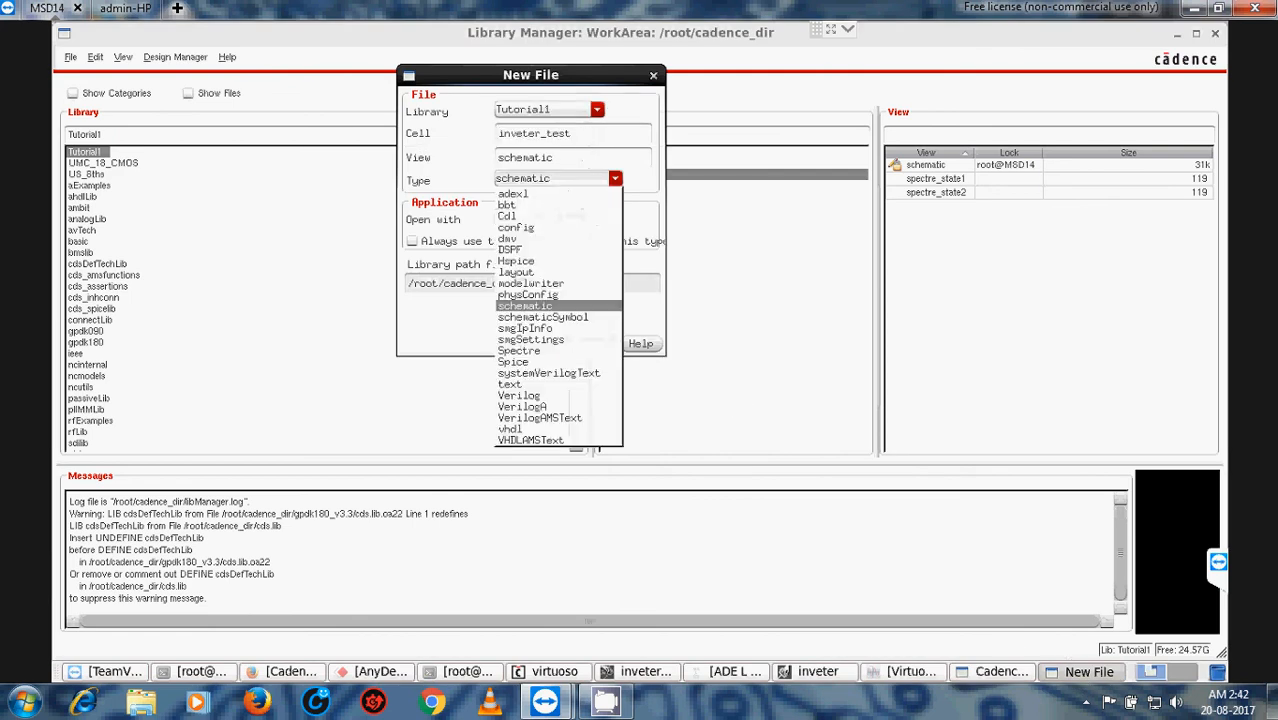
click(530, 227)
click(541, 344)
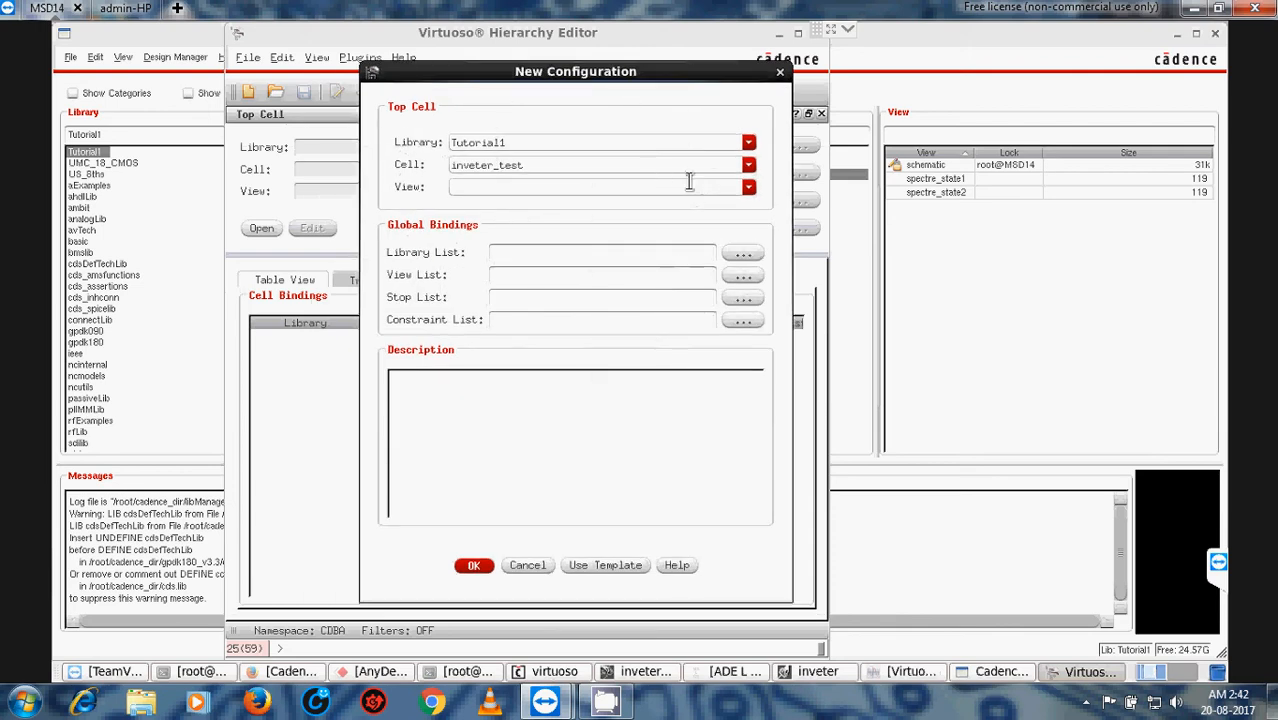
Step: Set the new configuration's top cell view to schematic and fill its global bindings from the spectre template
click(752, 190)
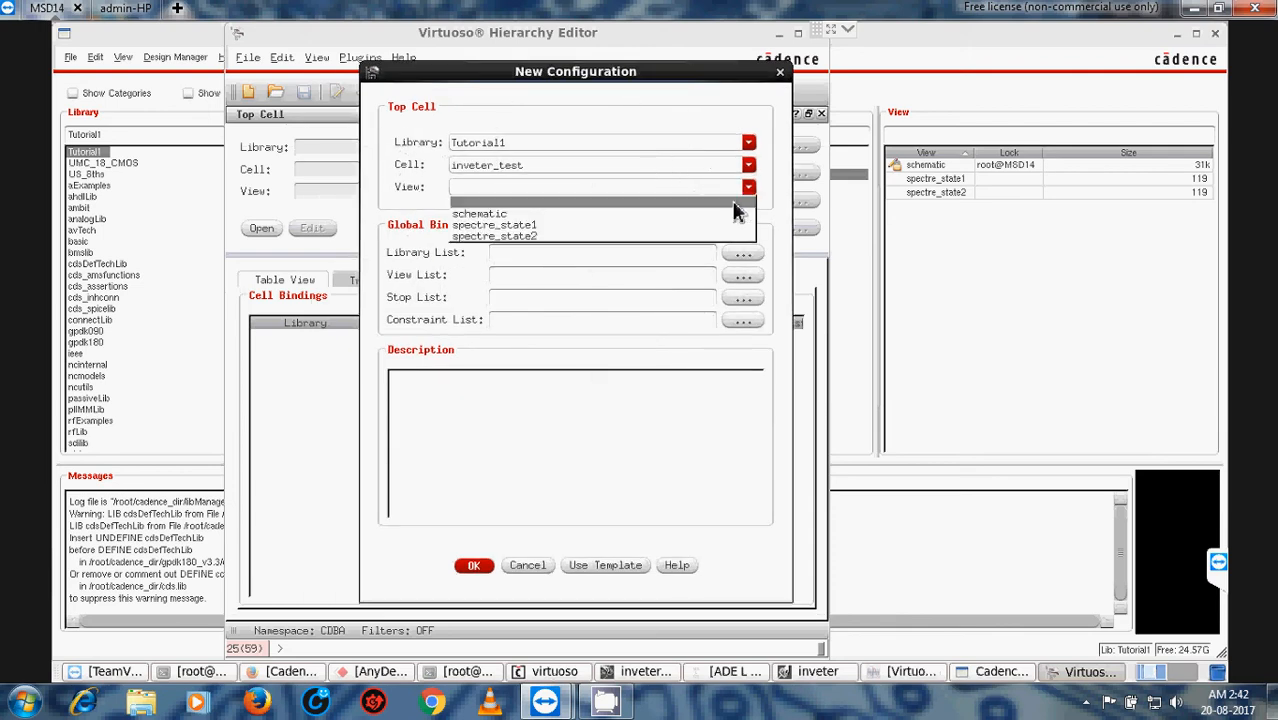
click(566, 216)
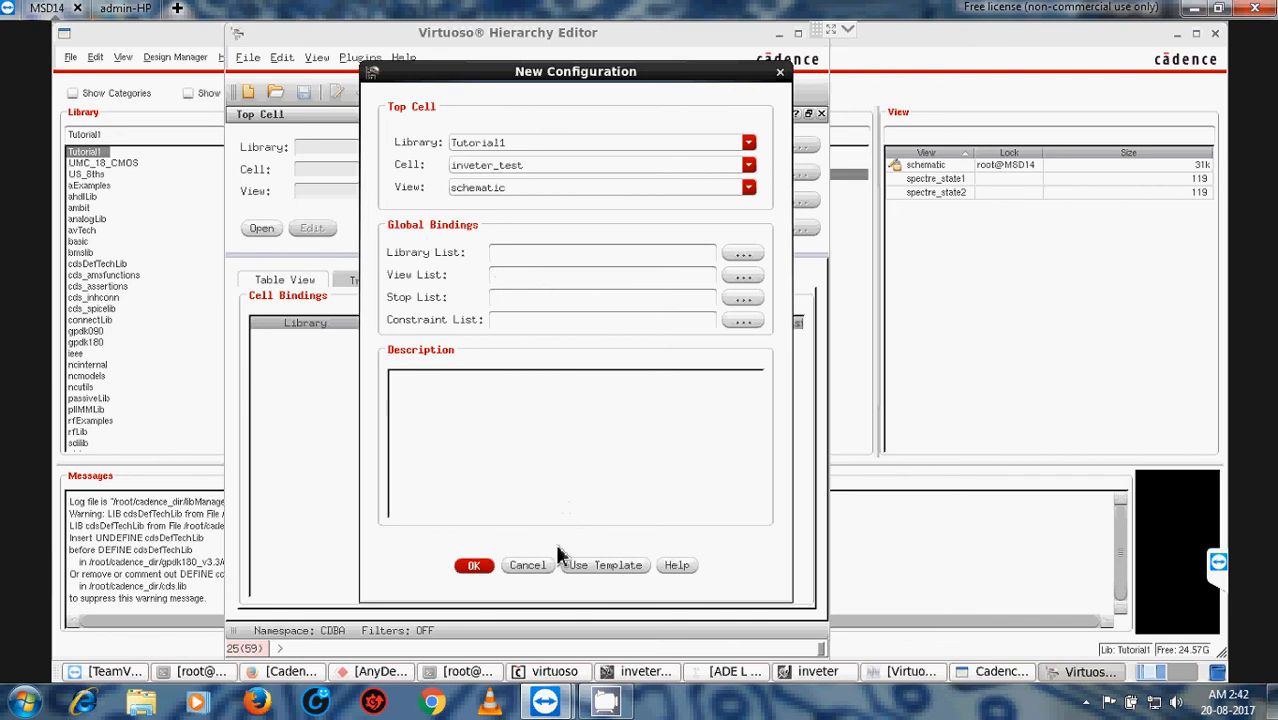
click(600, 566)
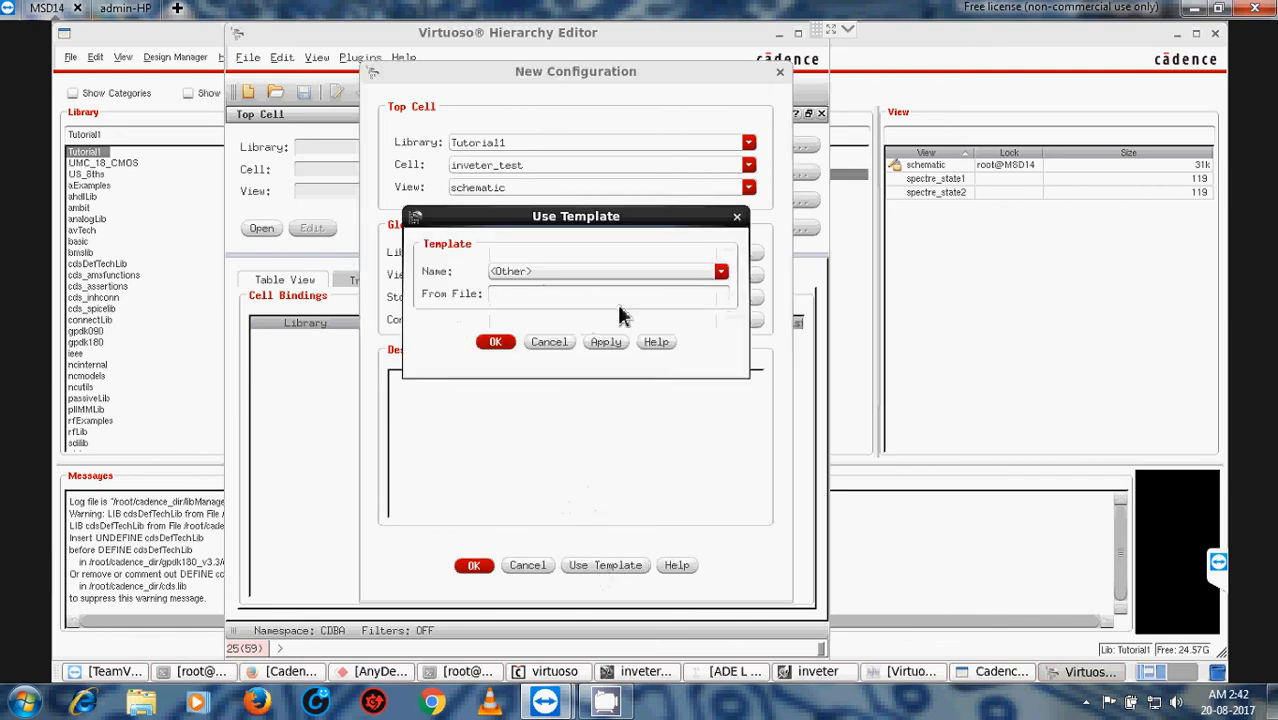
click(719, 272)
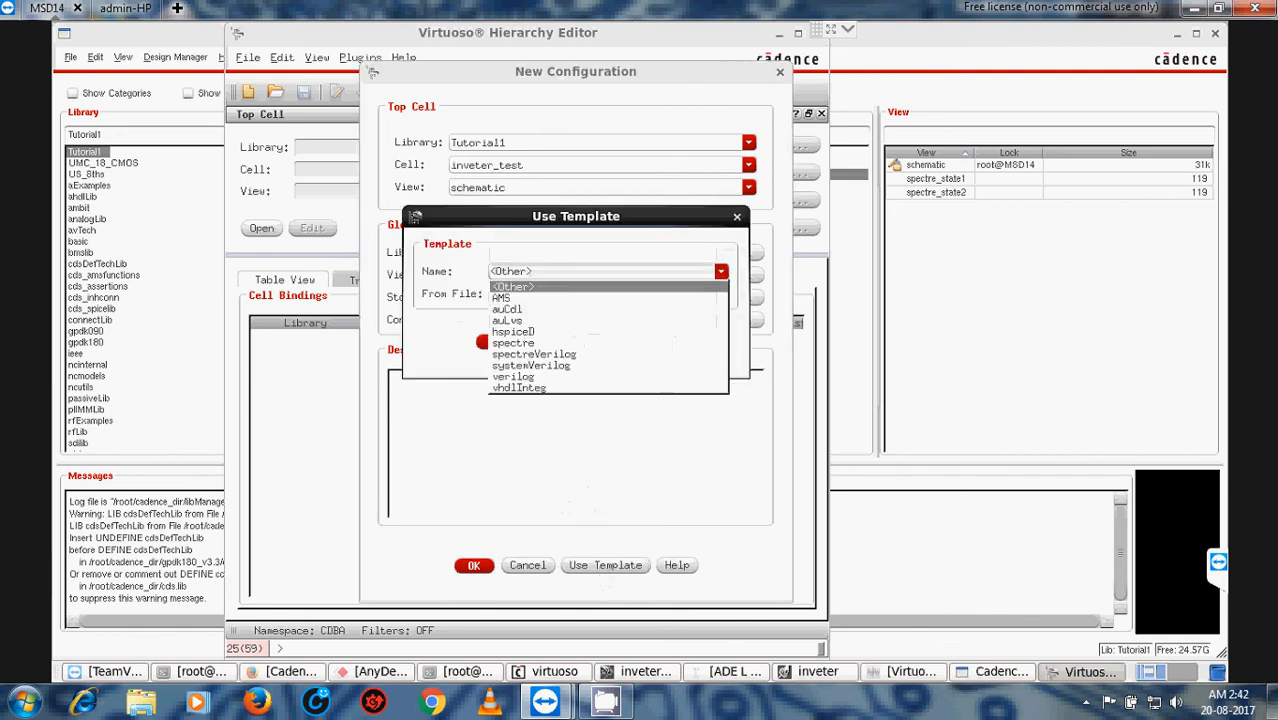
click(532, 343)
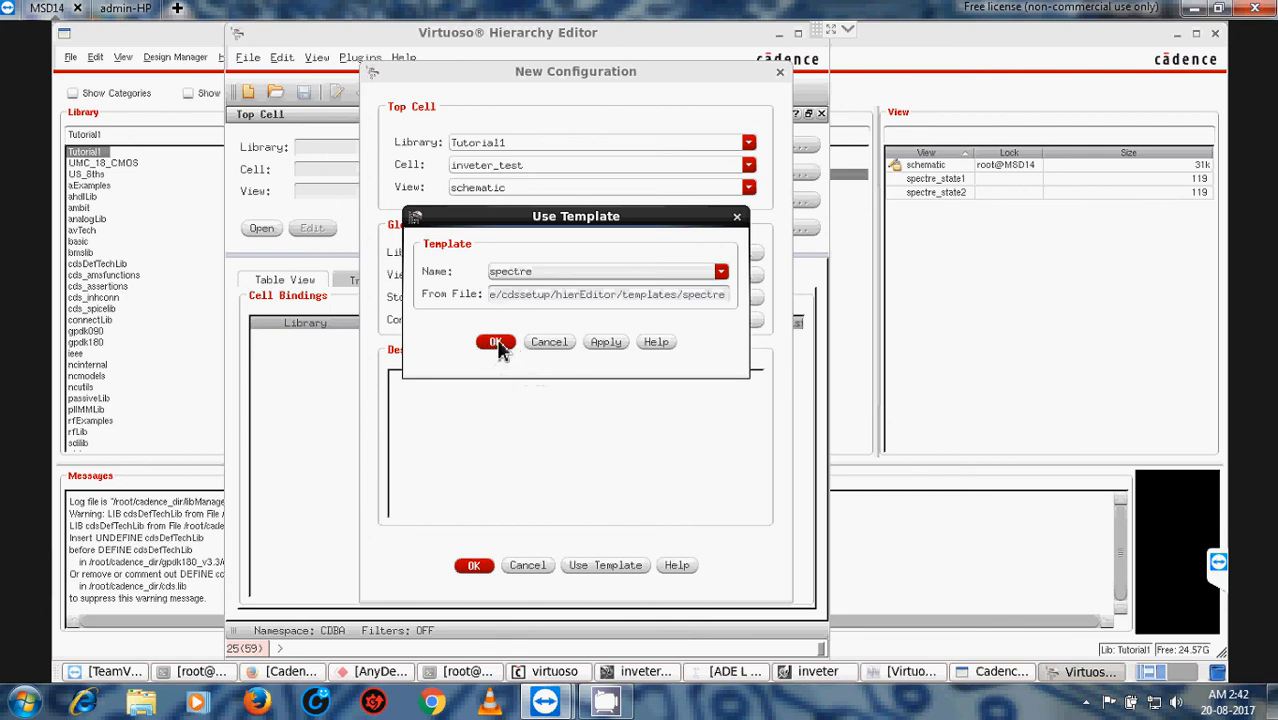
click(496, 342)
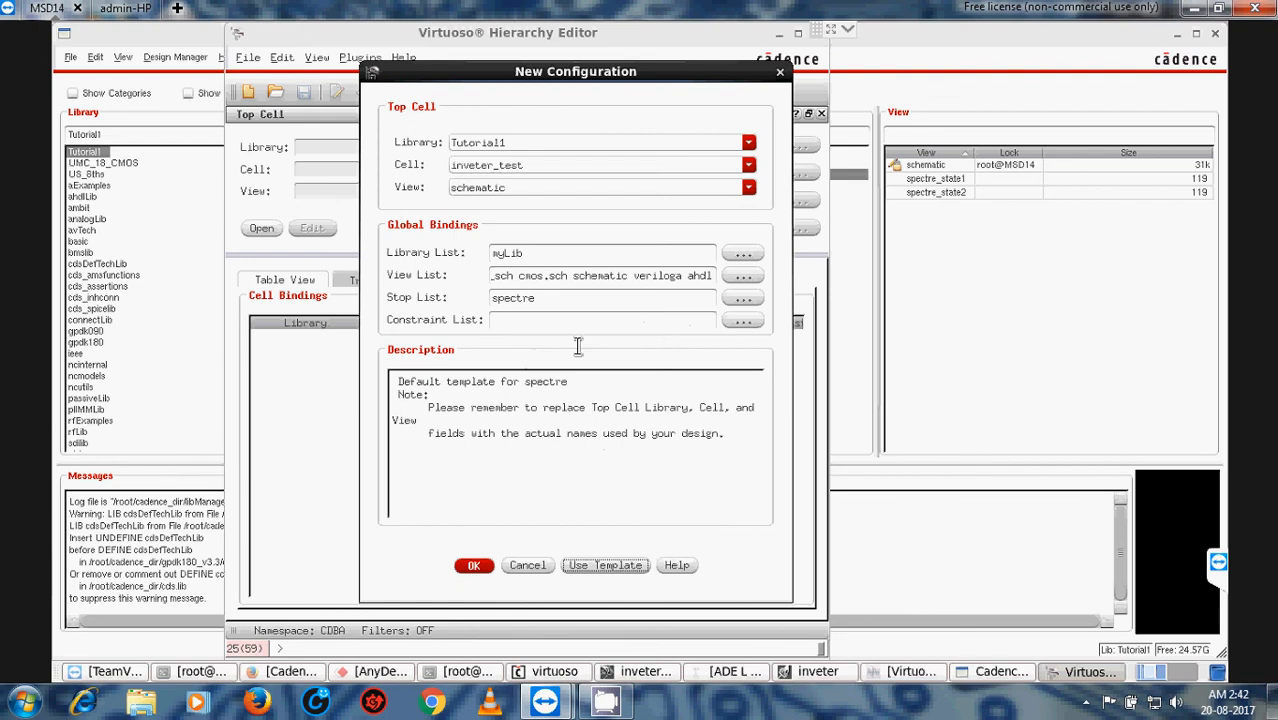
click(474, 565)
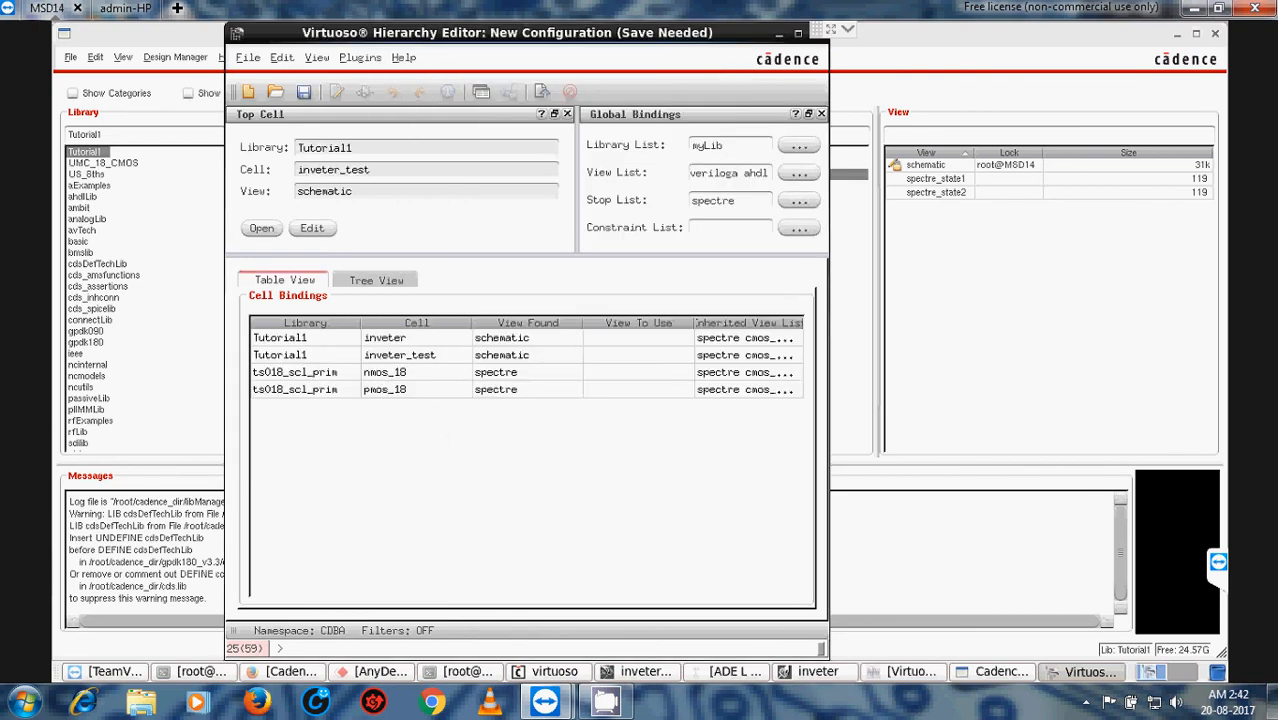
Step: Bind the inveter cell to its calibre view, recompute the hierarchy and save the inveter_test config
click(595, 340)
right_click(566, 345)
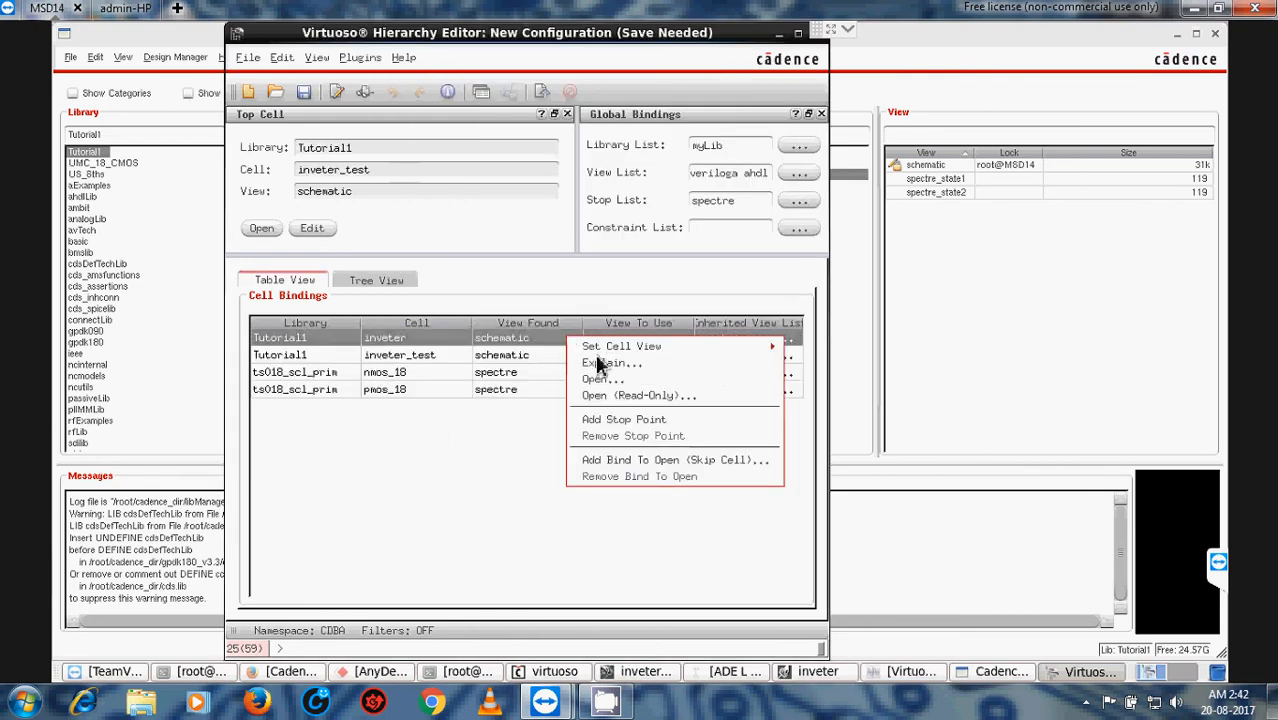
mouse_move(618, 347)
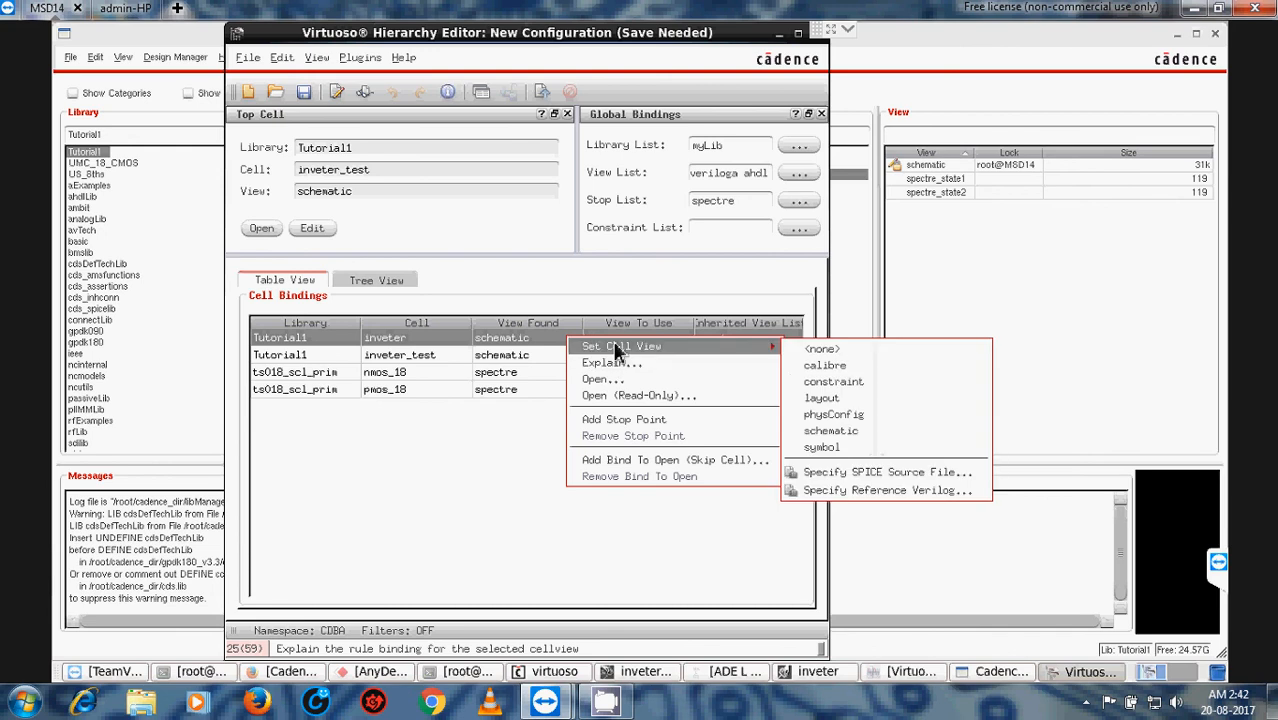
click(843, 368)
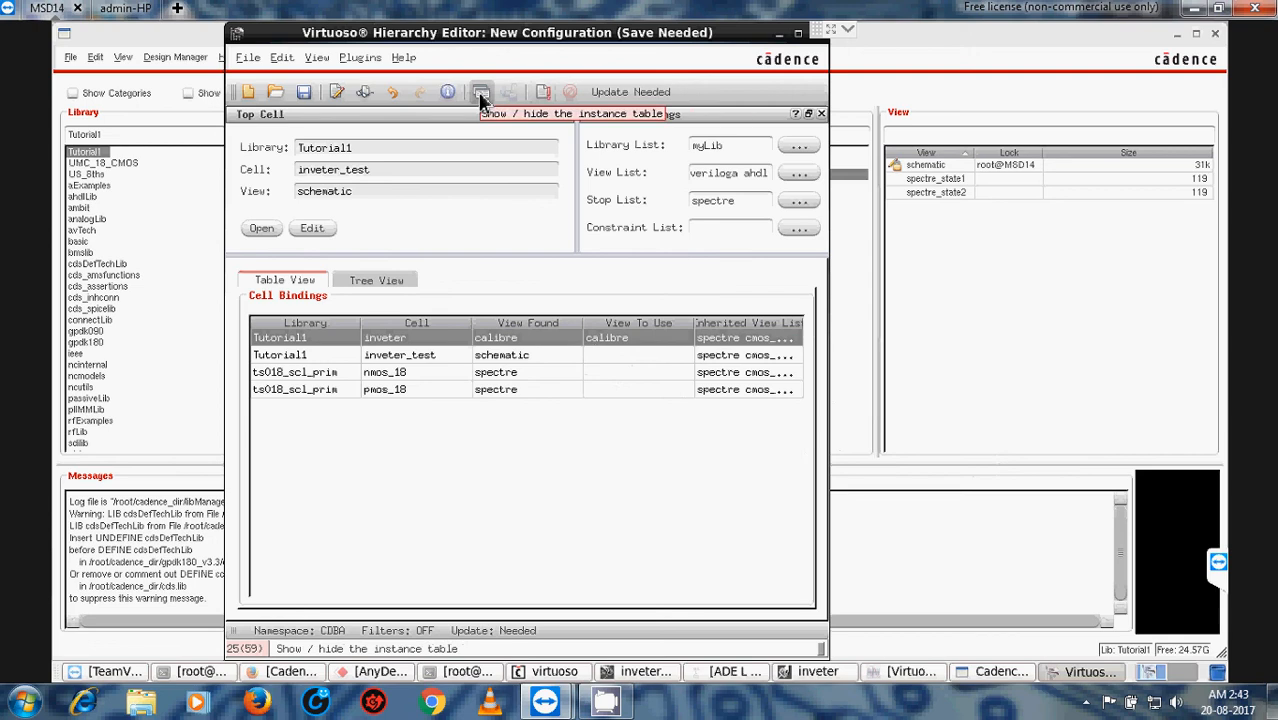
click(546, 93)
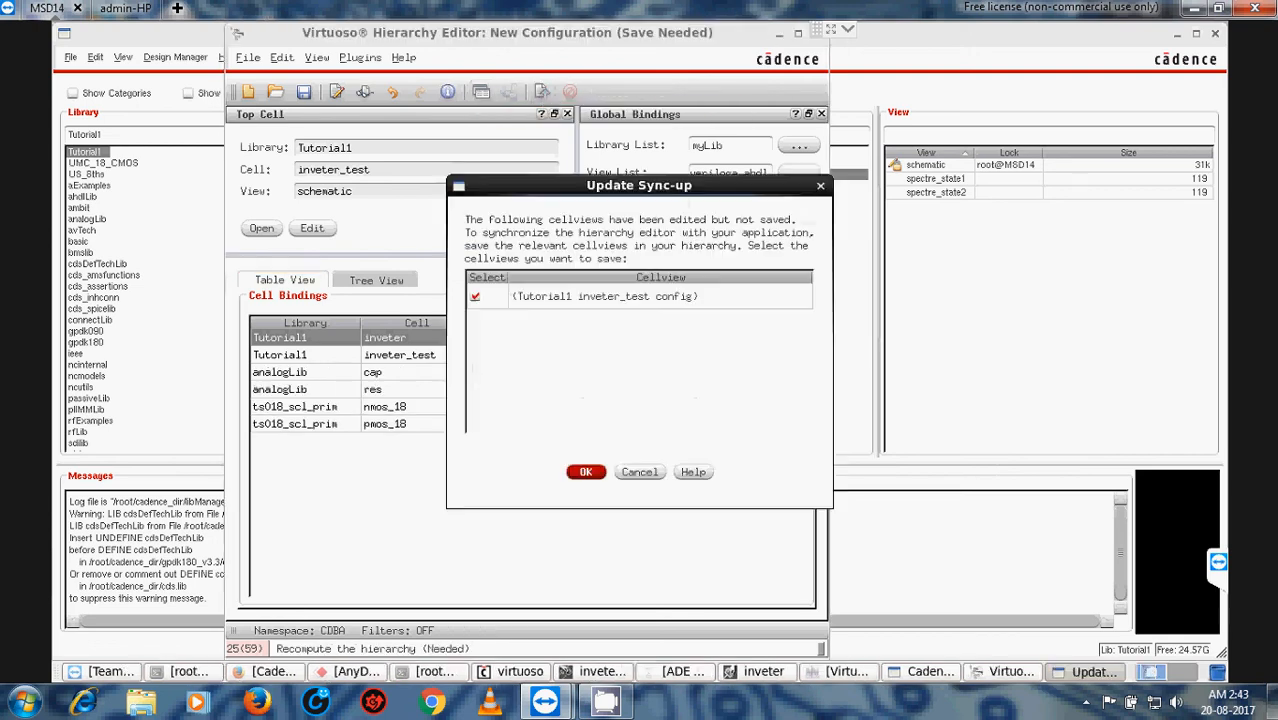
click(587, 472)
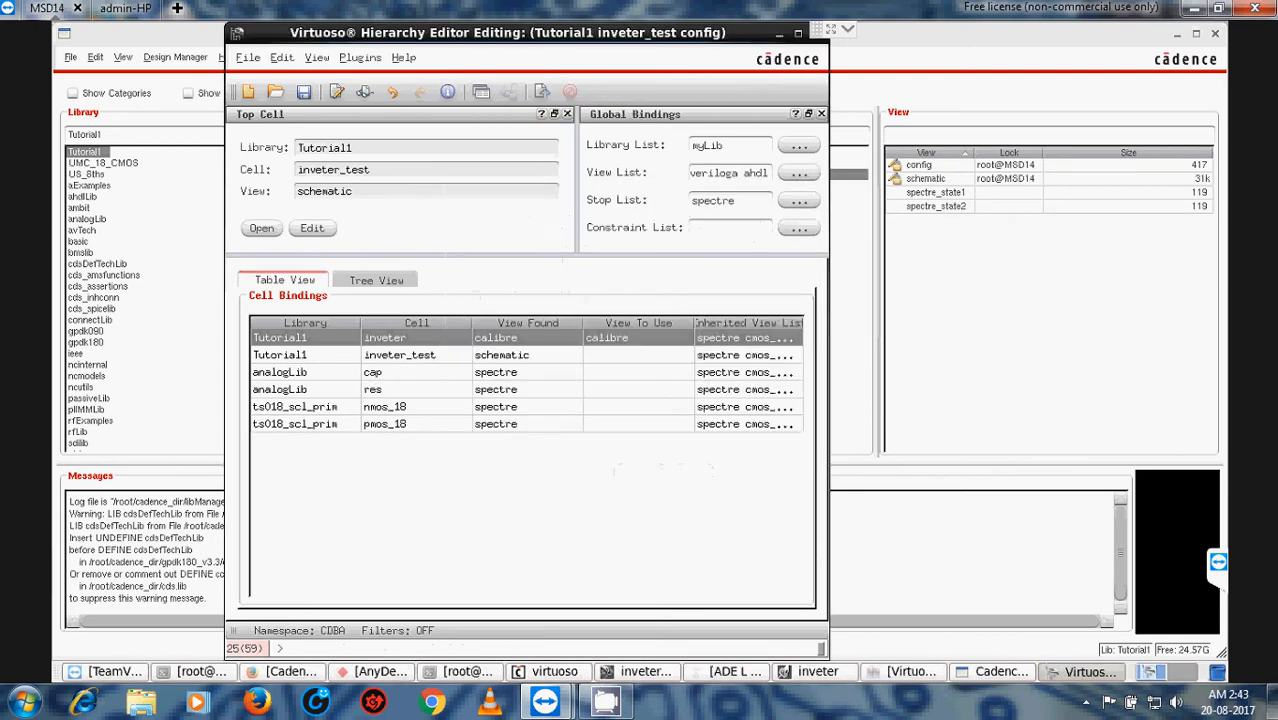
Step: Open the inveter_test config view from the Library Manager with both the configuration and its top schematic for editing
click(938, 167)
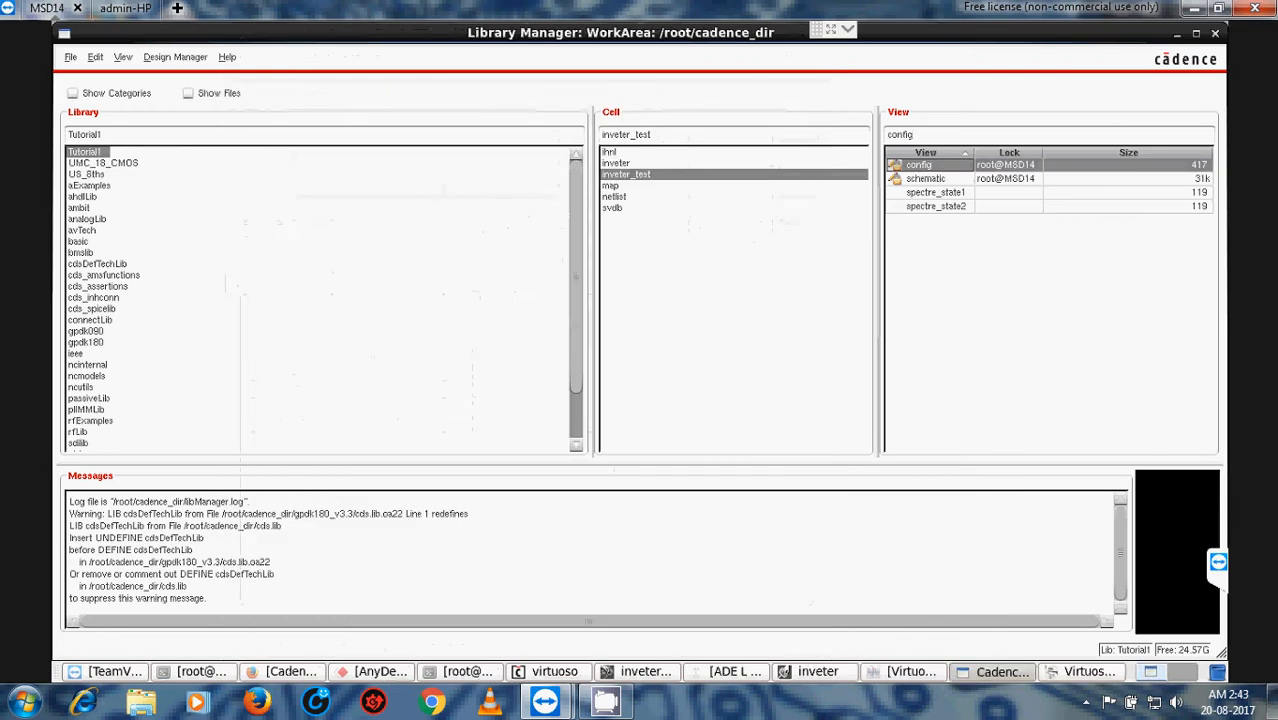
double_click(938, 166)
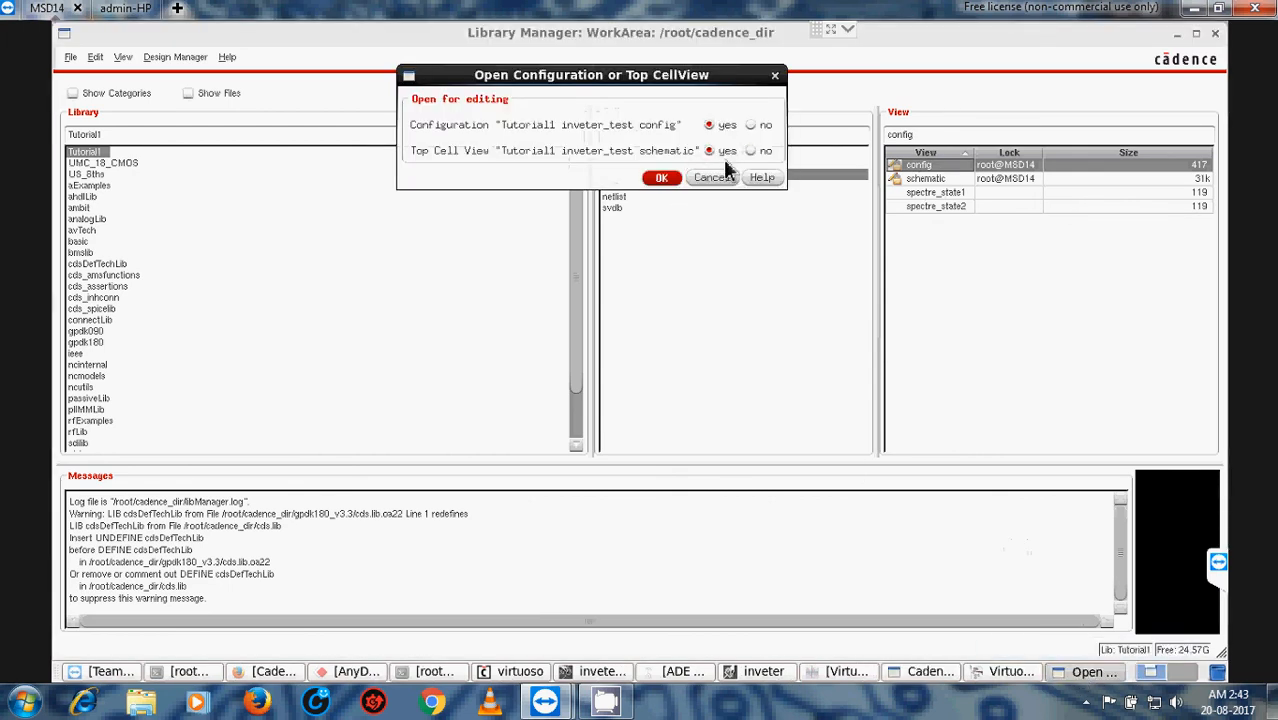
click(663, 179)
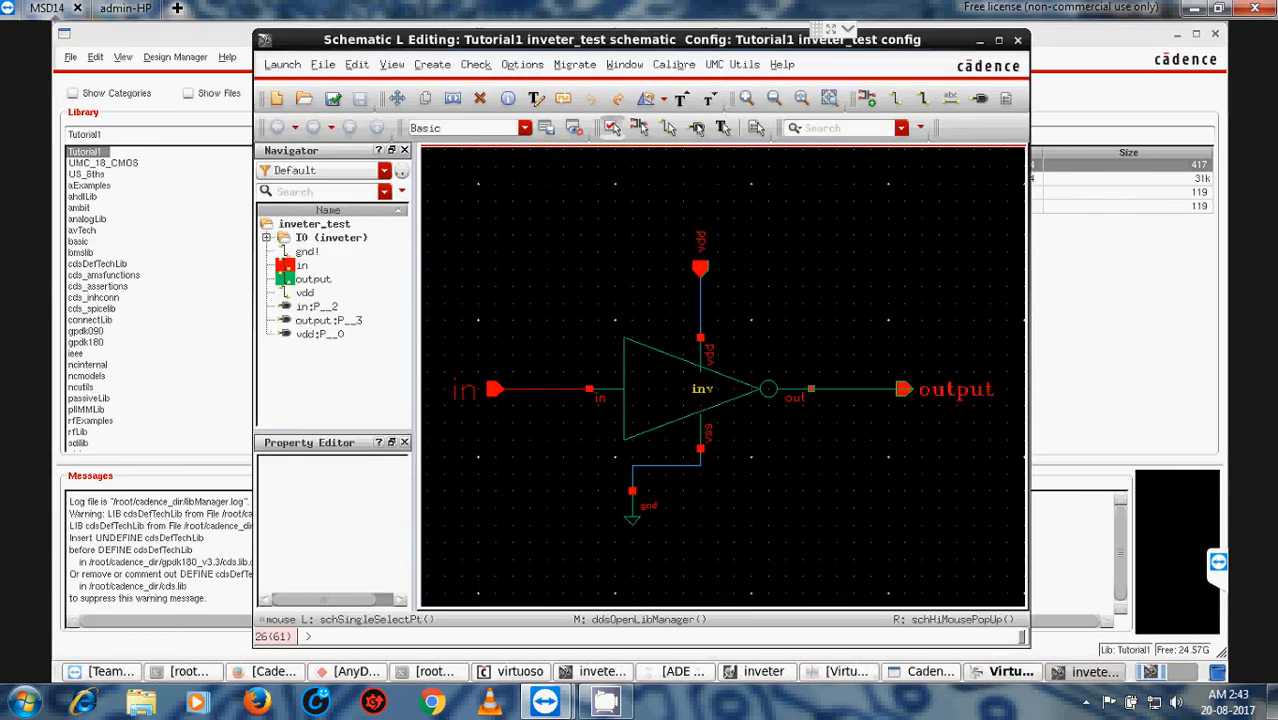
Step: Launch ADE L from the config's schematic and load the spectre_state1 state from the inveter_test cellview
click(284, 66)
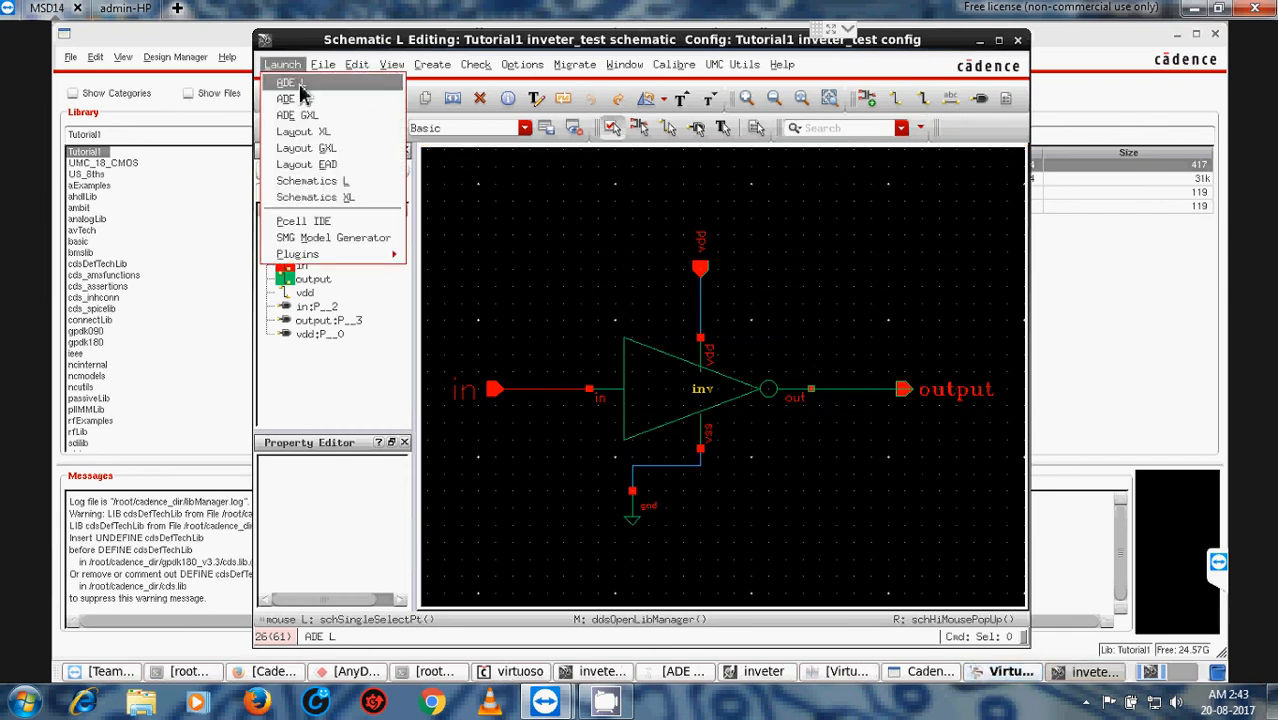
click(300, 84)
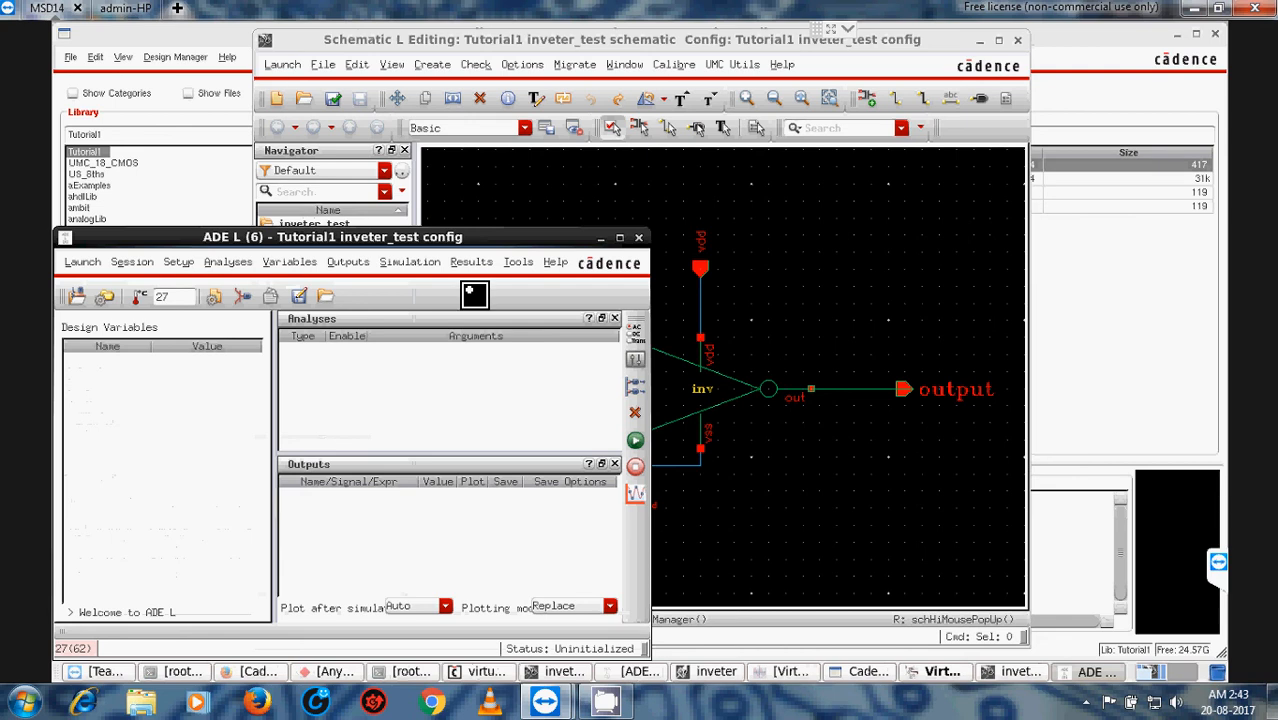
click(327, 297)
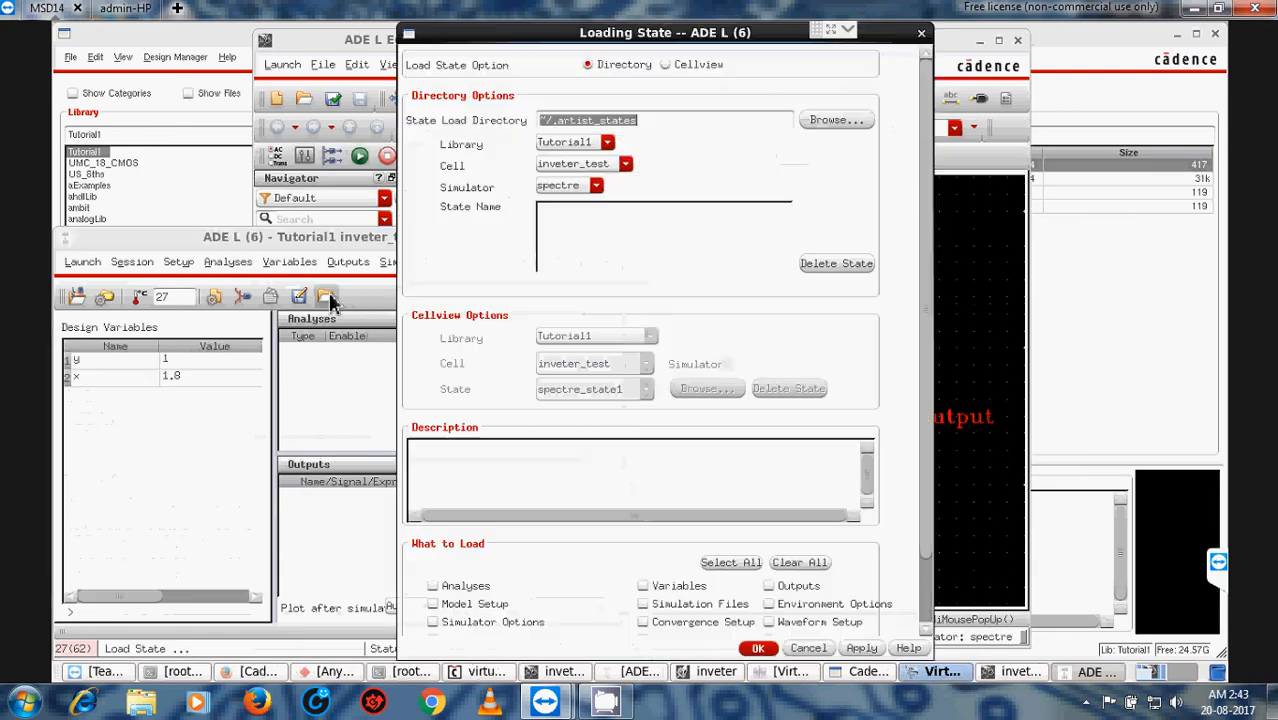
click(688, 70)
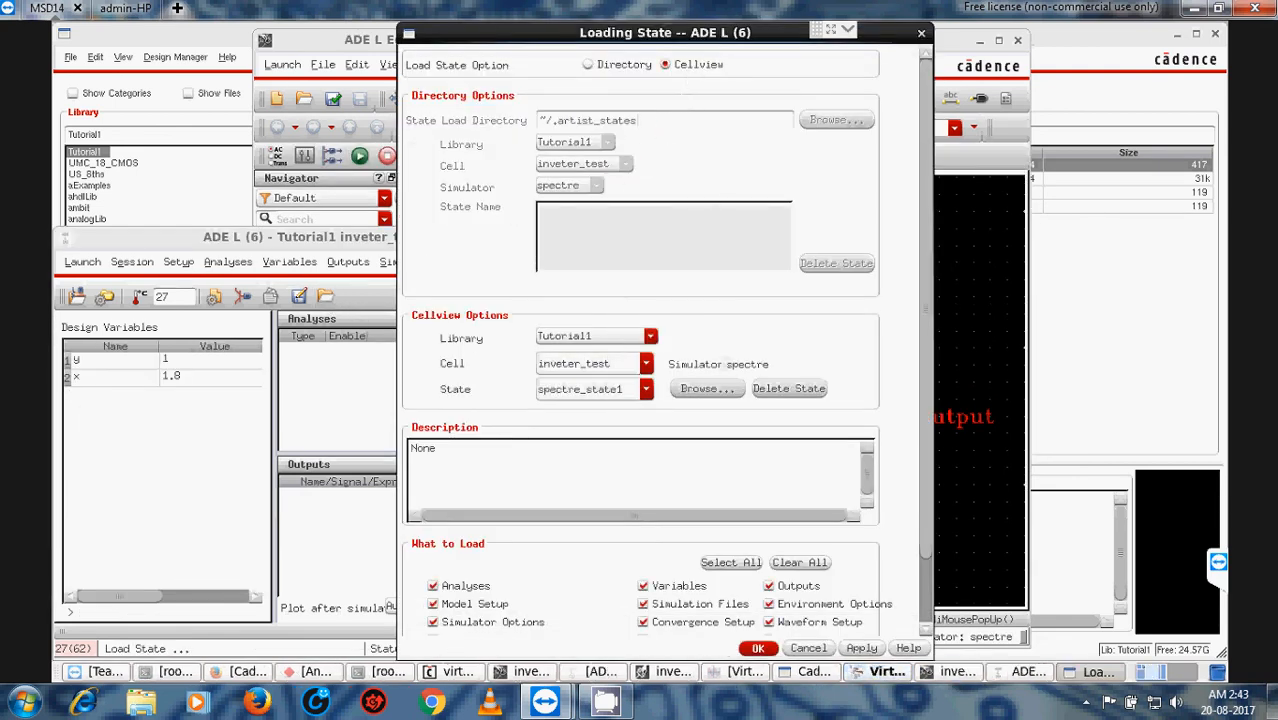
click(758, 649)
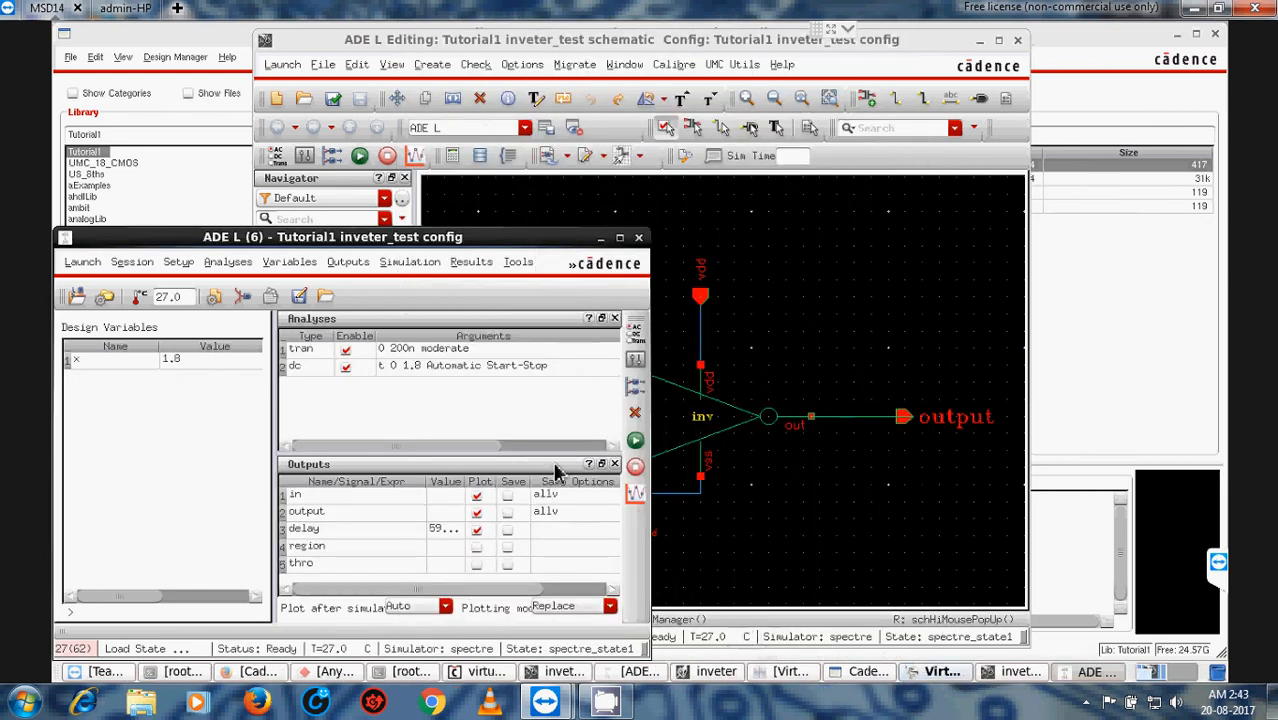
Step: Review the config's cell bindings in the Hierarchy Editor, return to ADE L and widen the Value column of the outputs
click(930, 677)
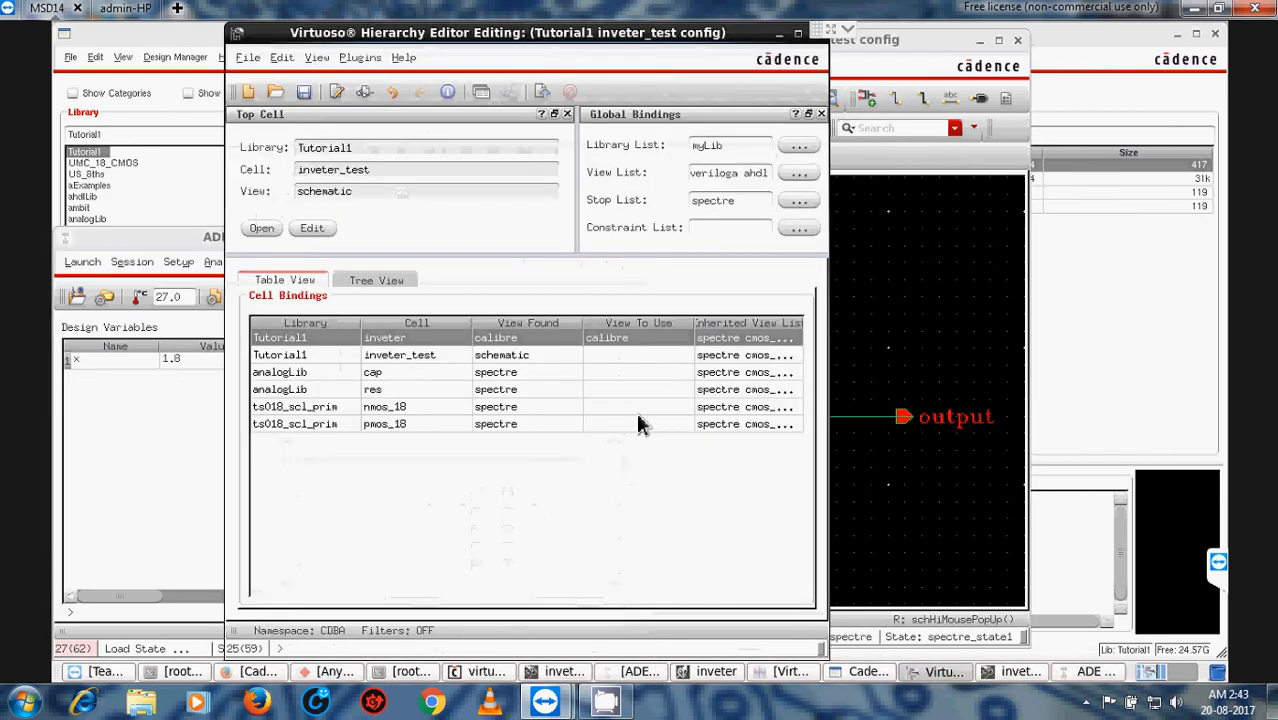
click(148, 473)
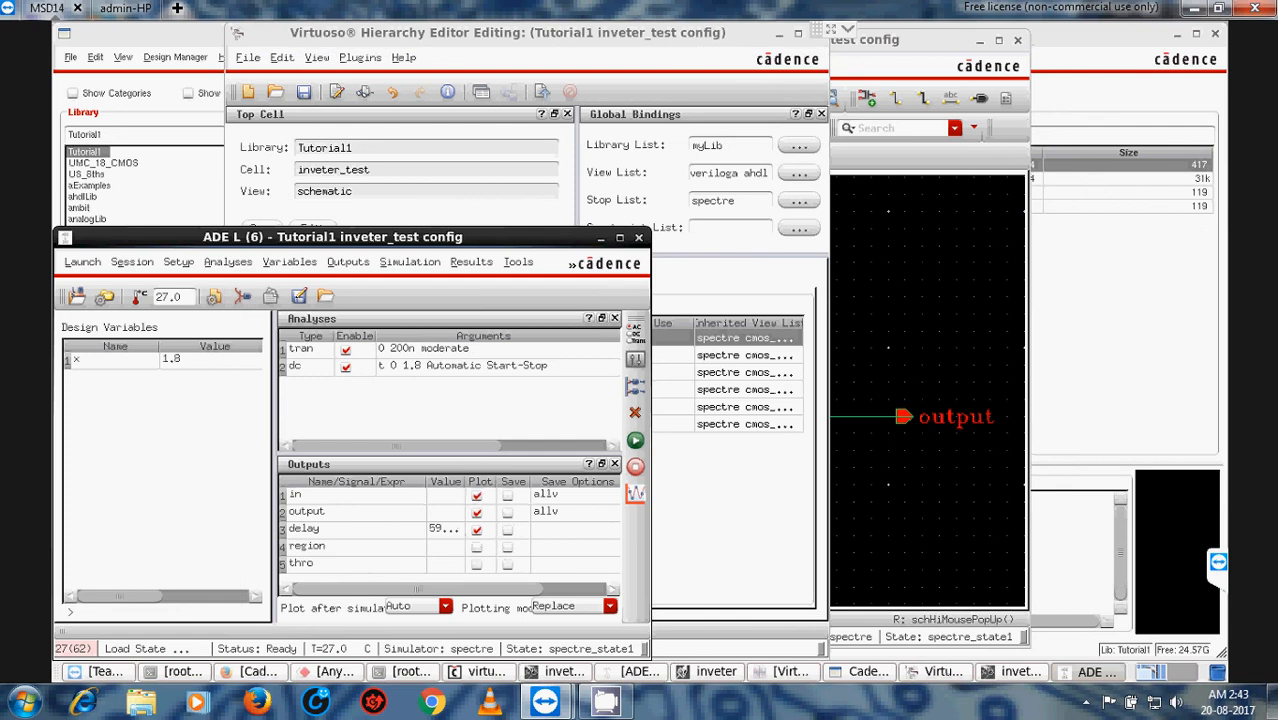
click(476, 486)
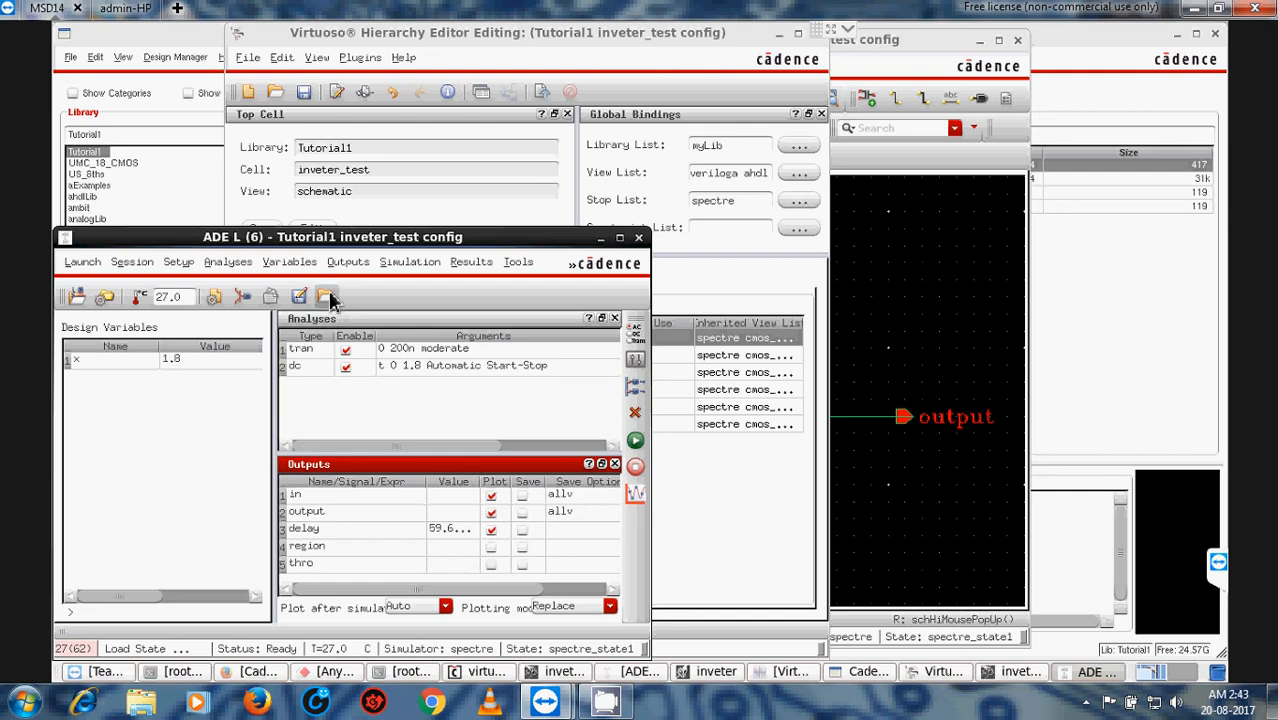
Step: Run the inveter_test config simulation and highlight the capacitor and resistor entries in the Spectre log's circuit inventory
click(635, 441)
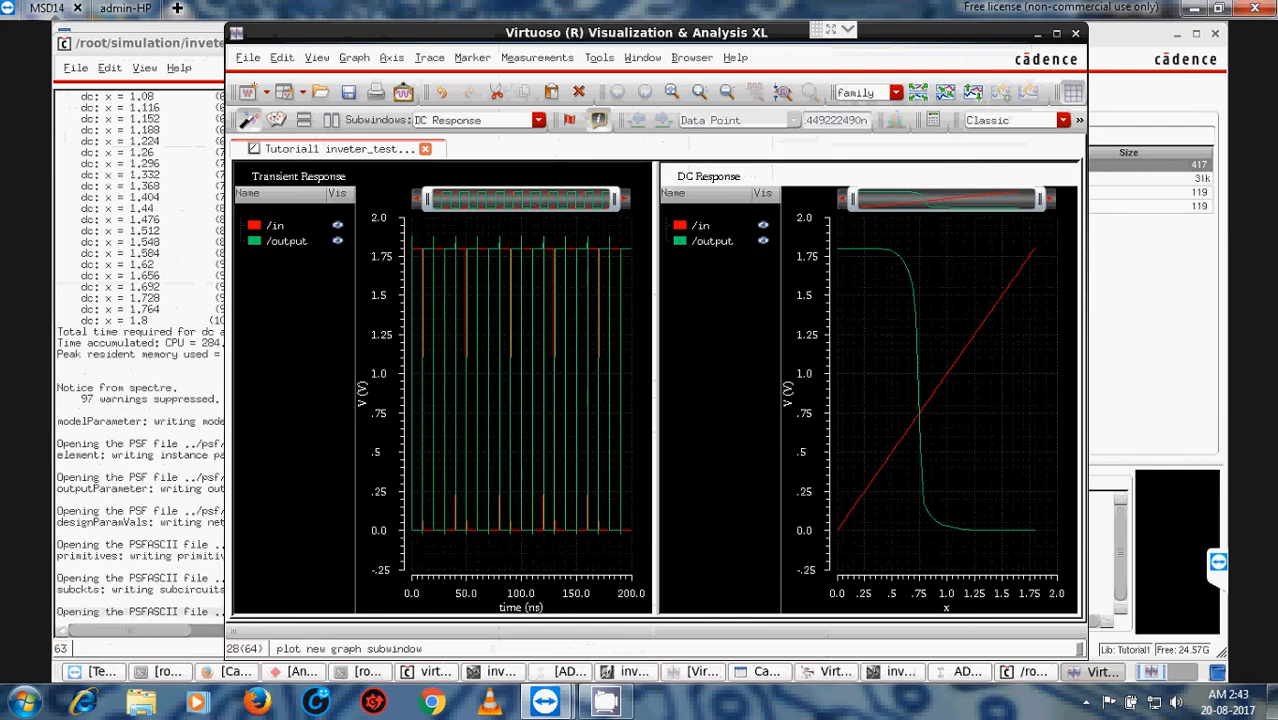
click(163, 348)
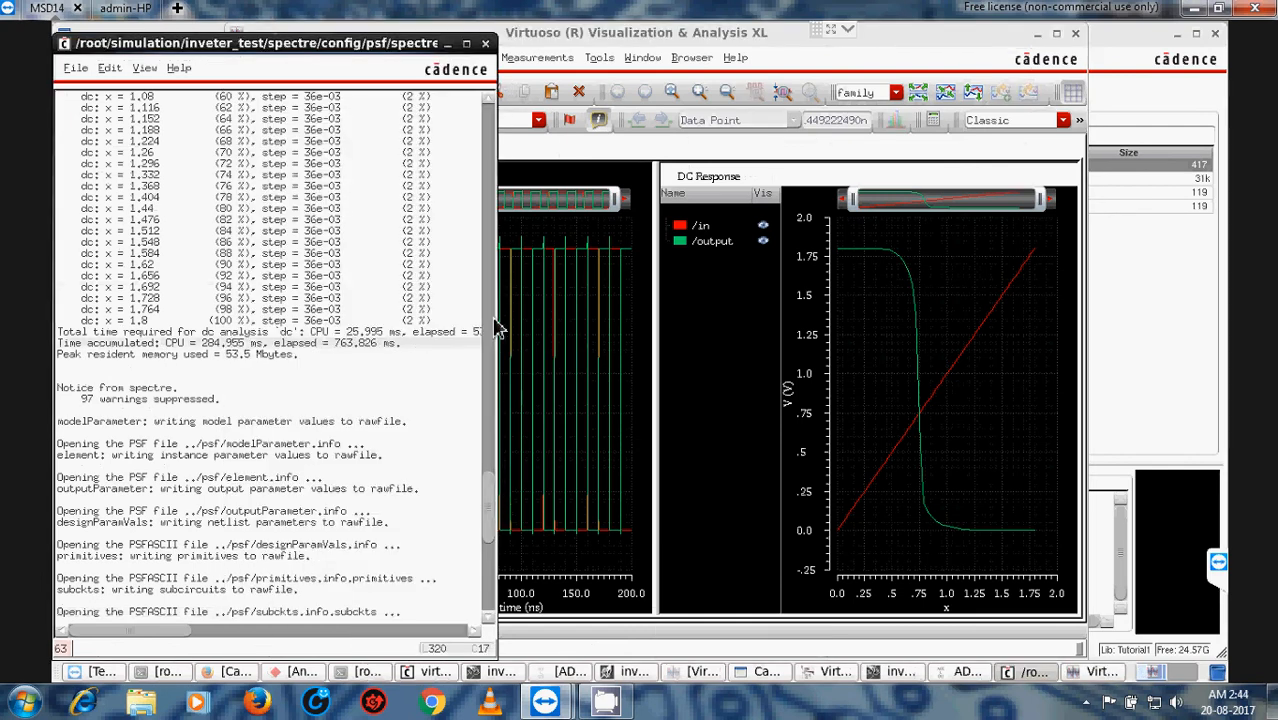
drag(488, 363, 488, 170)
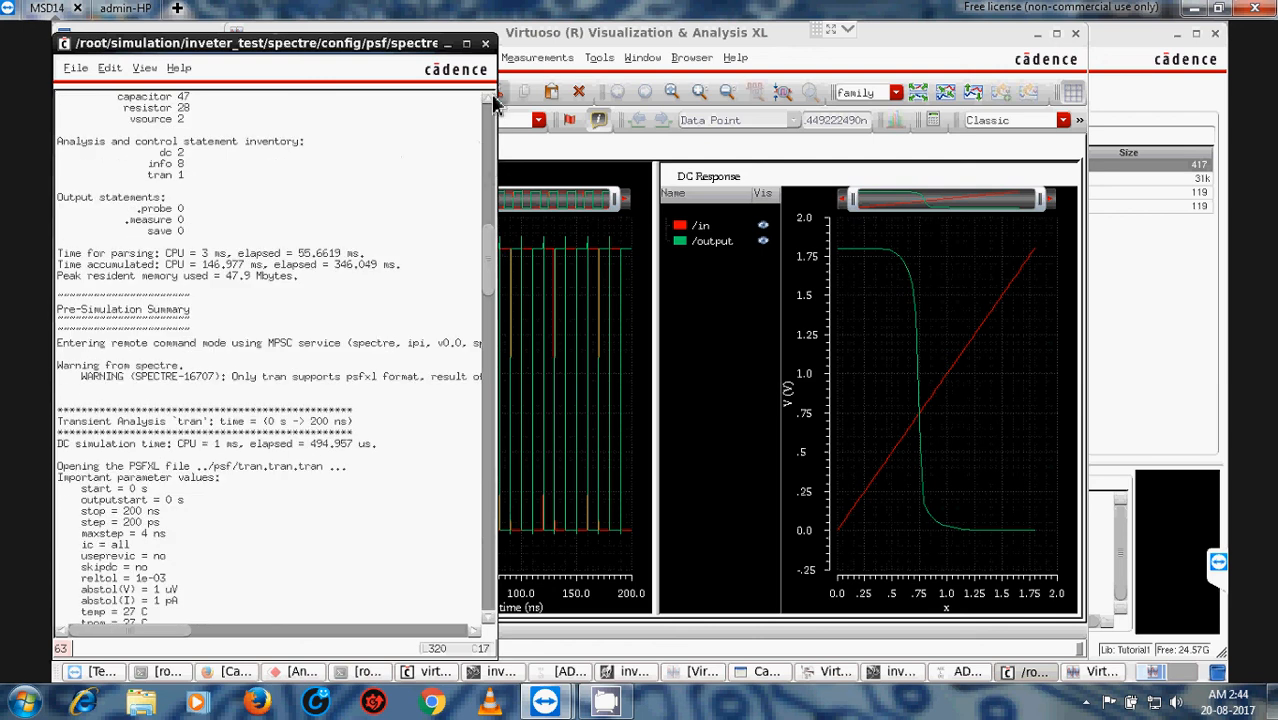
scroll(495, 105, up, 3)
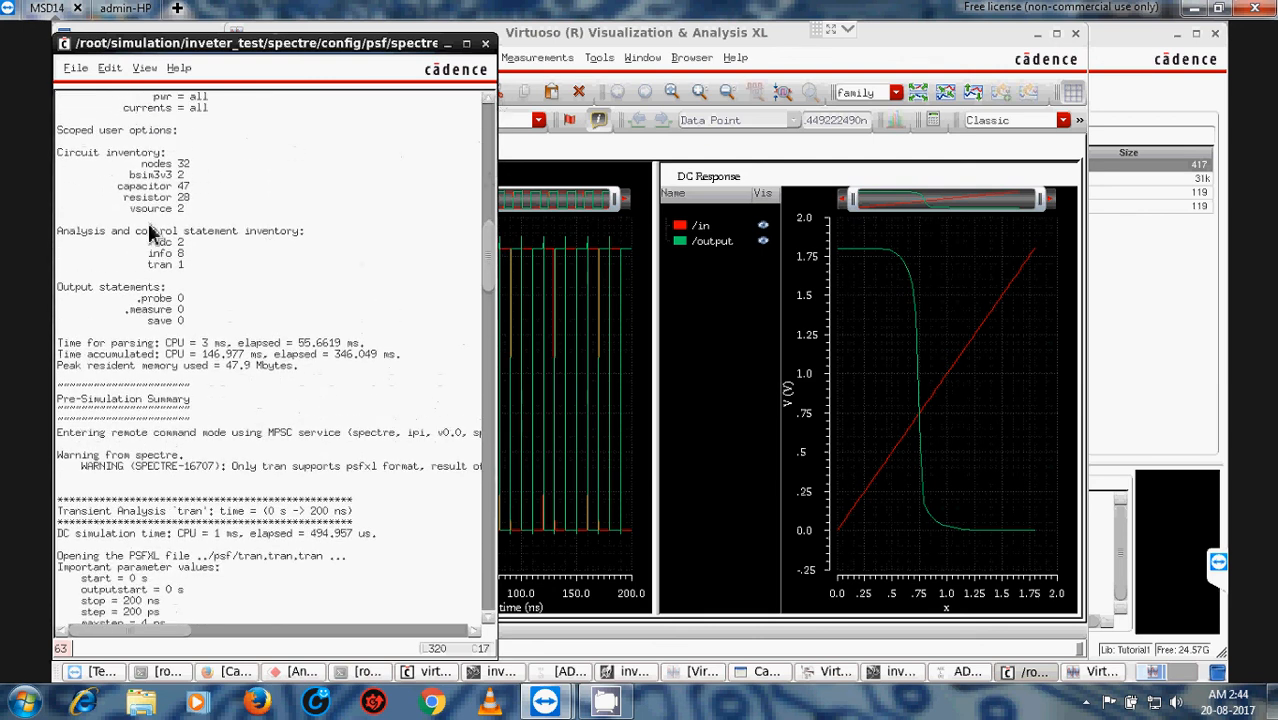
click(128, 194)
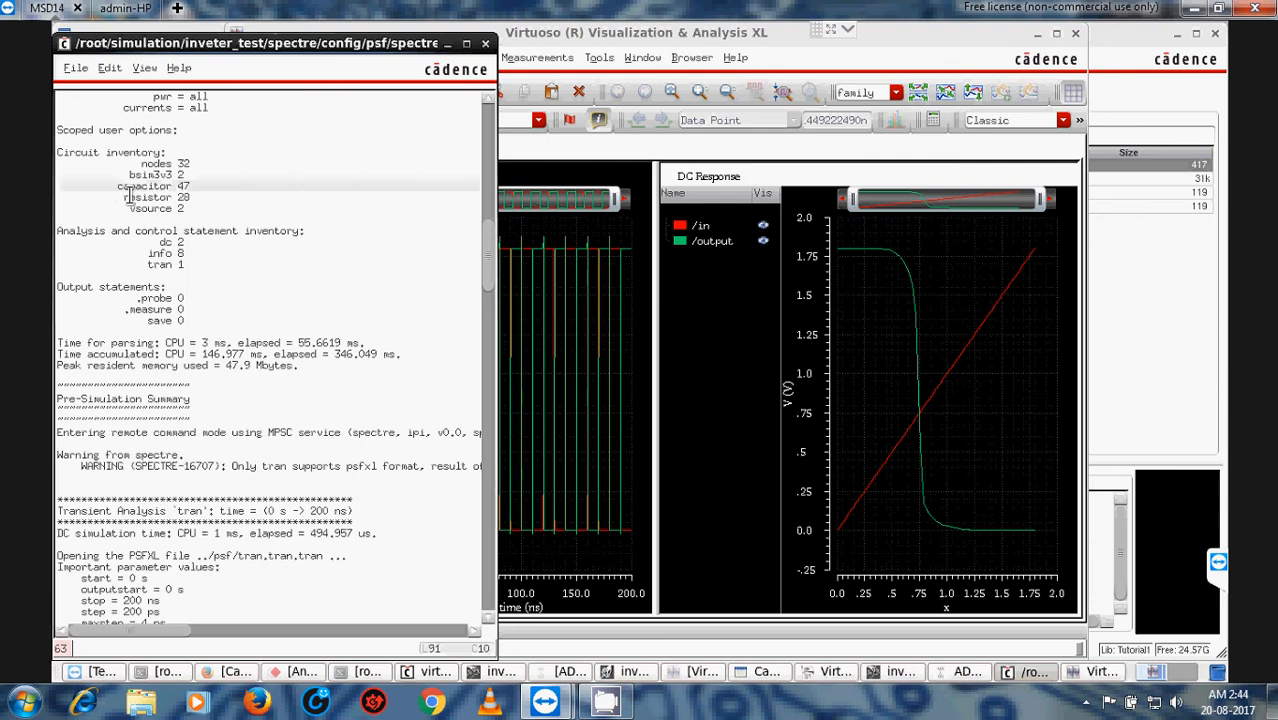
shift+click(172, 197)
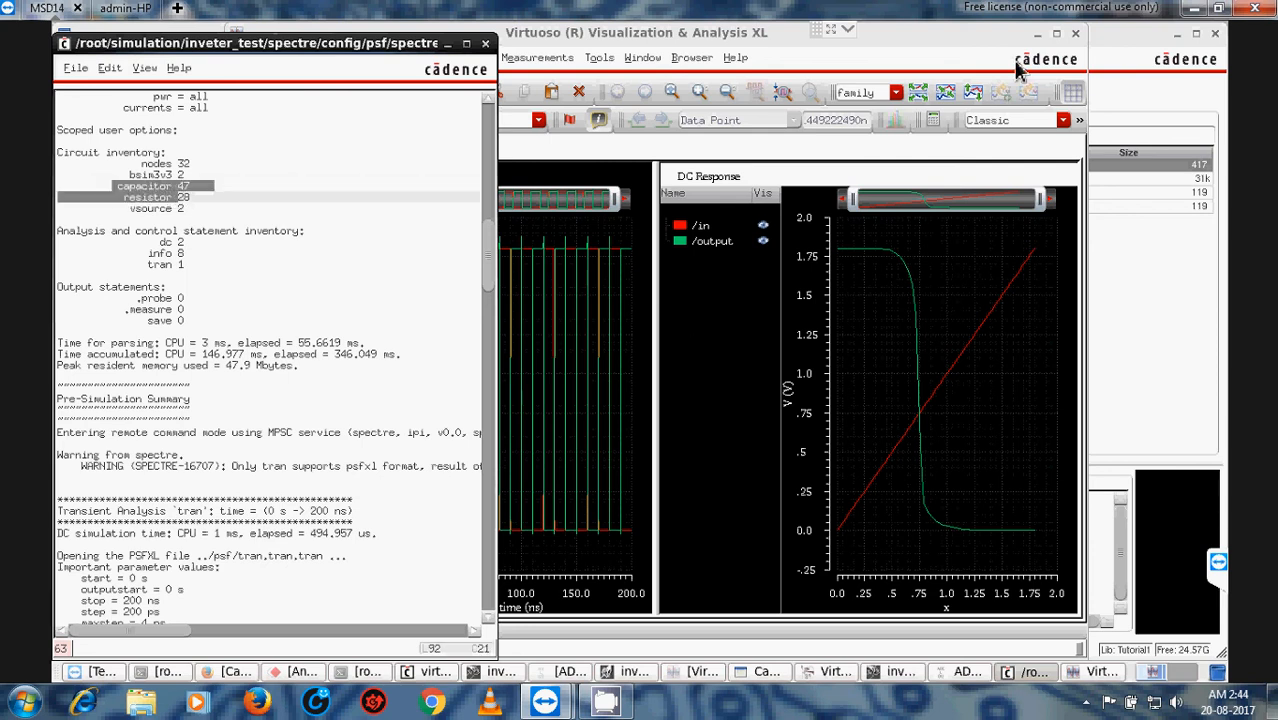
Step: Minimise the waveform window, widen the Value column of the config's ADE L outputs, and minimise ADE L and the log
click(1038, 35)
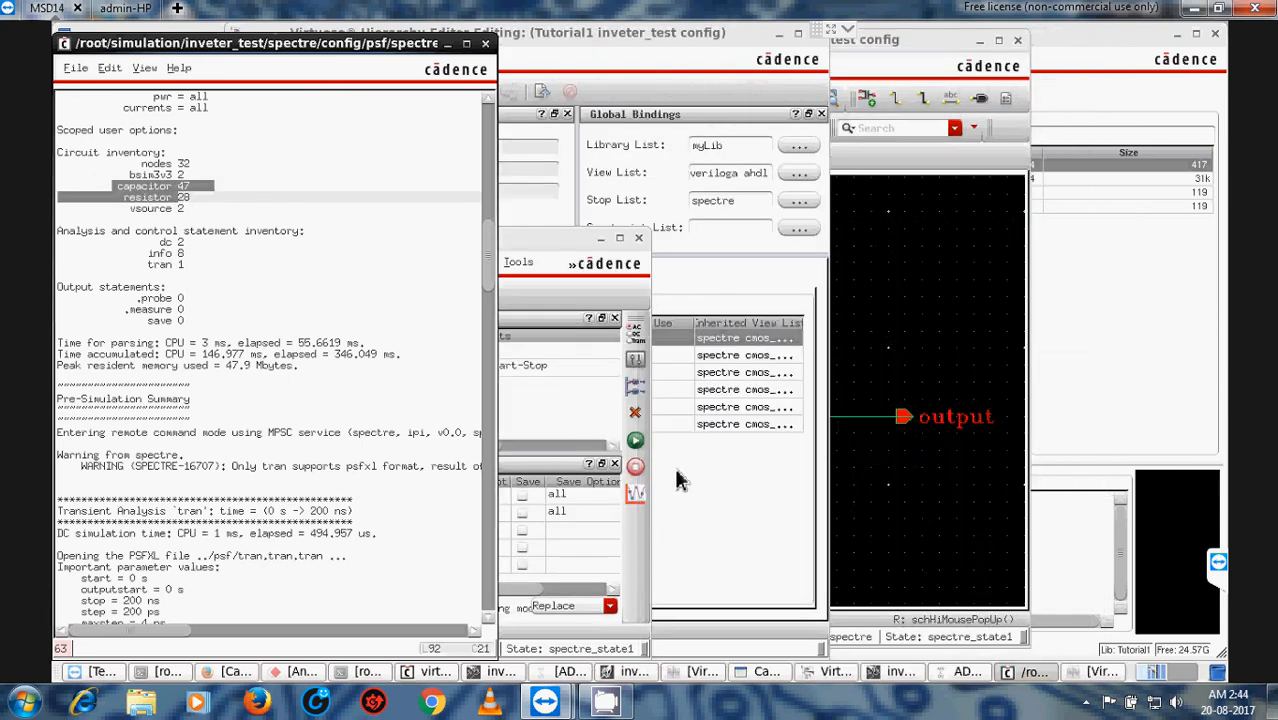
click(548, 428)
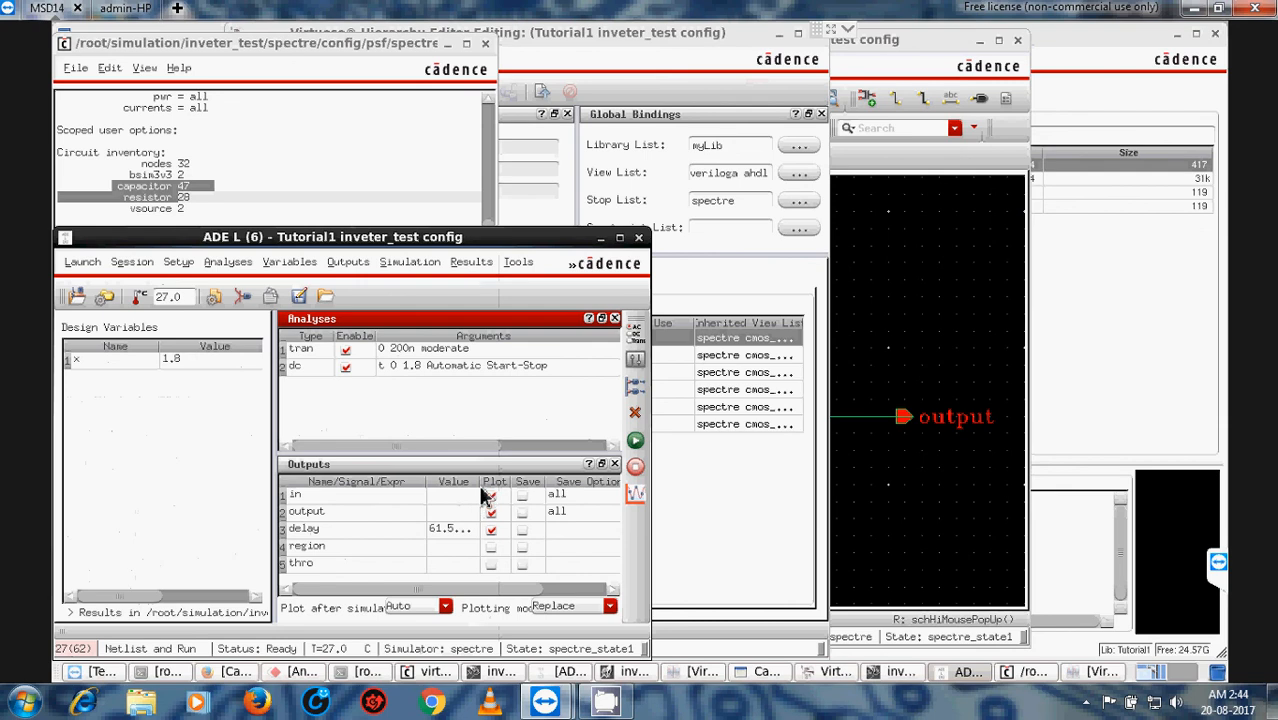
drag(483, 487, 530, 487)
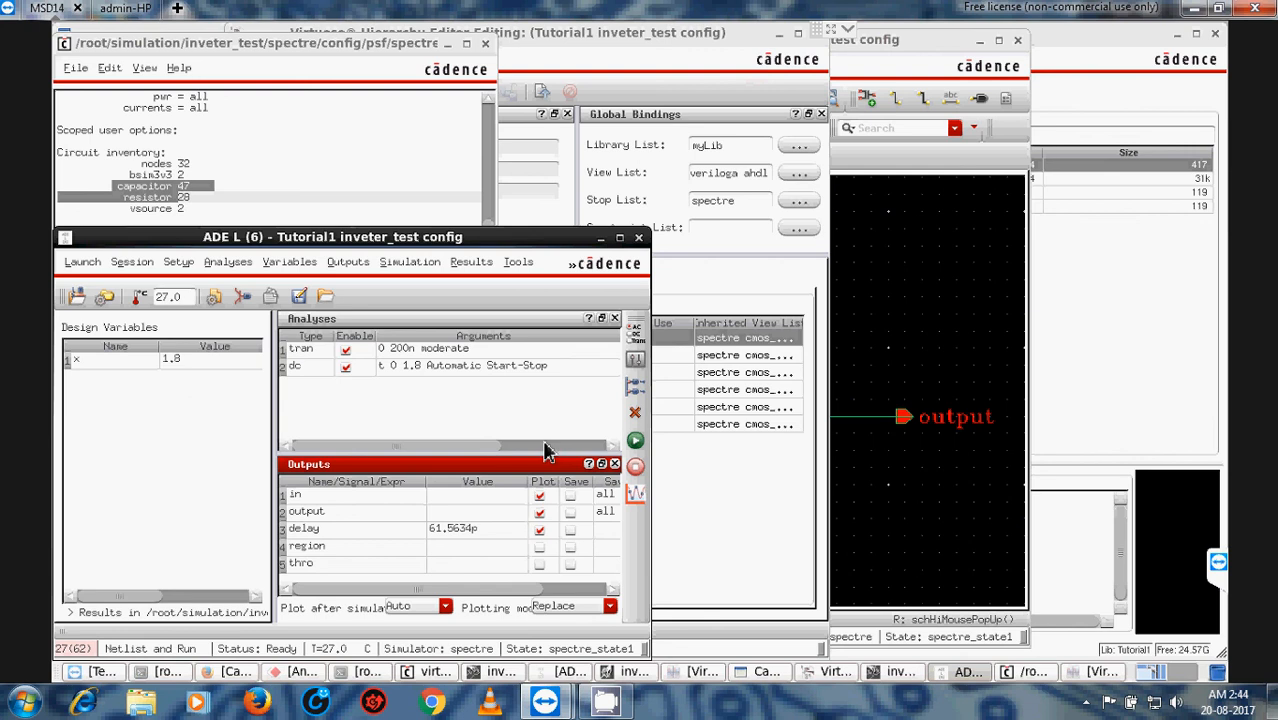
click(600, 238)
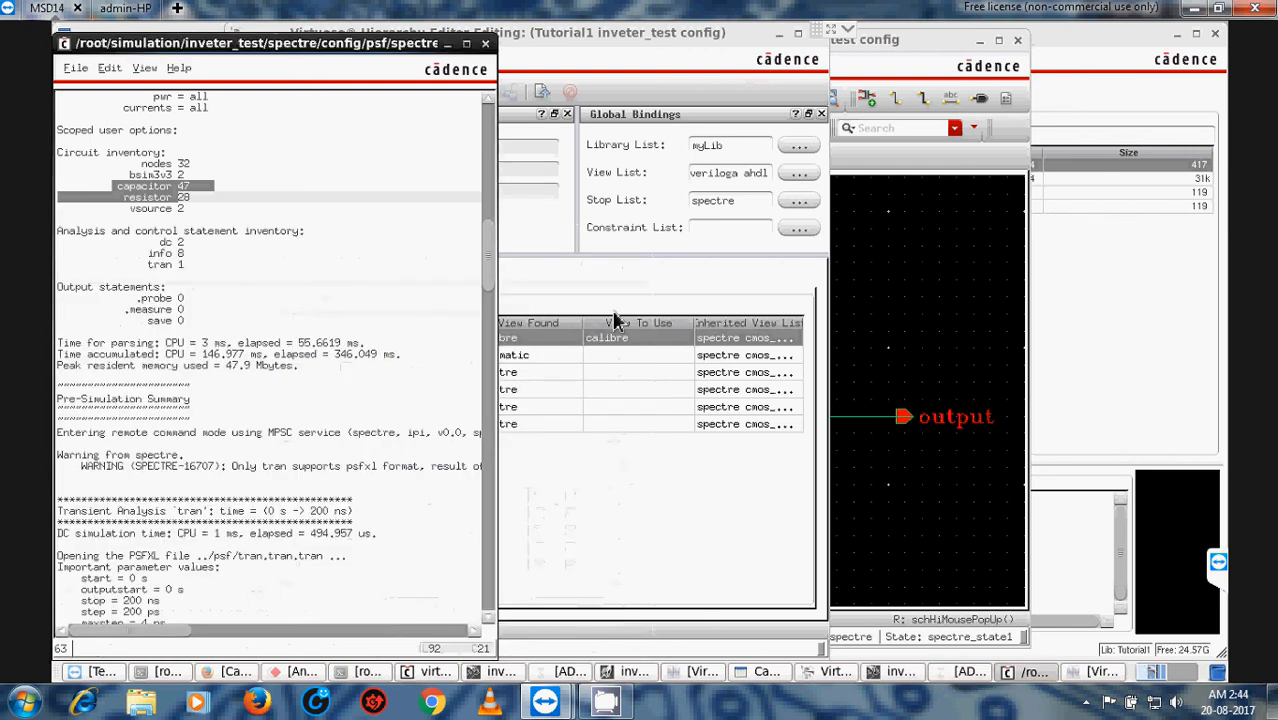
click(448, 46)
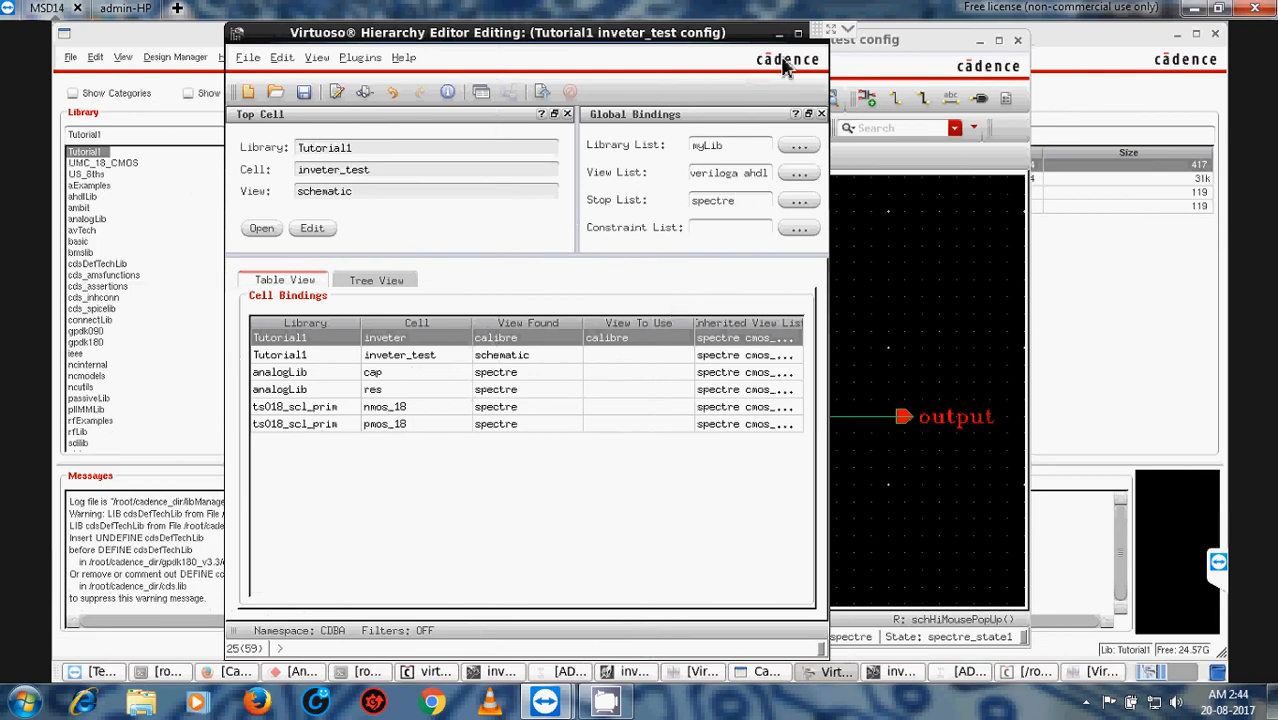
Step: Look over the Hierarchy Editor, config schematic and inveter layout, and bring up both ADE L sessions to compare their delay
drag(738, 33, 722, 100)
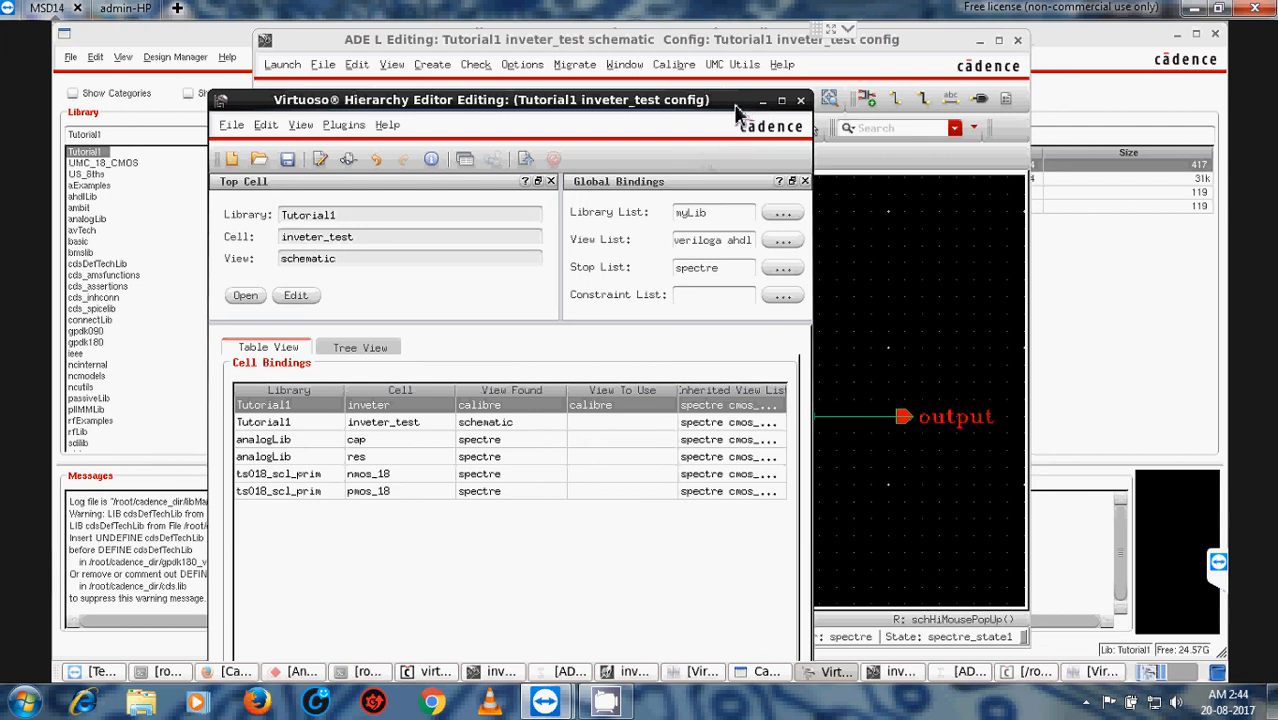
click(886, 520)
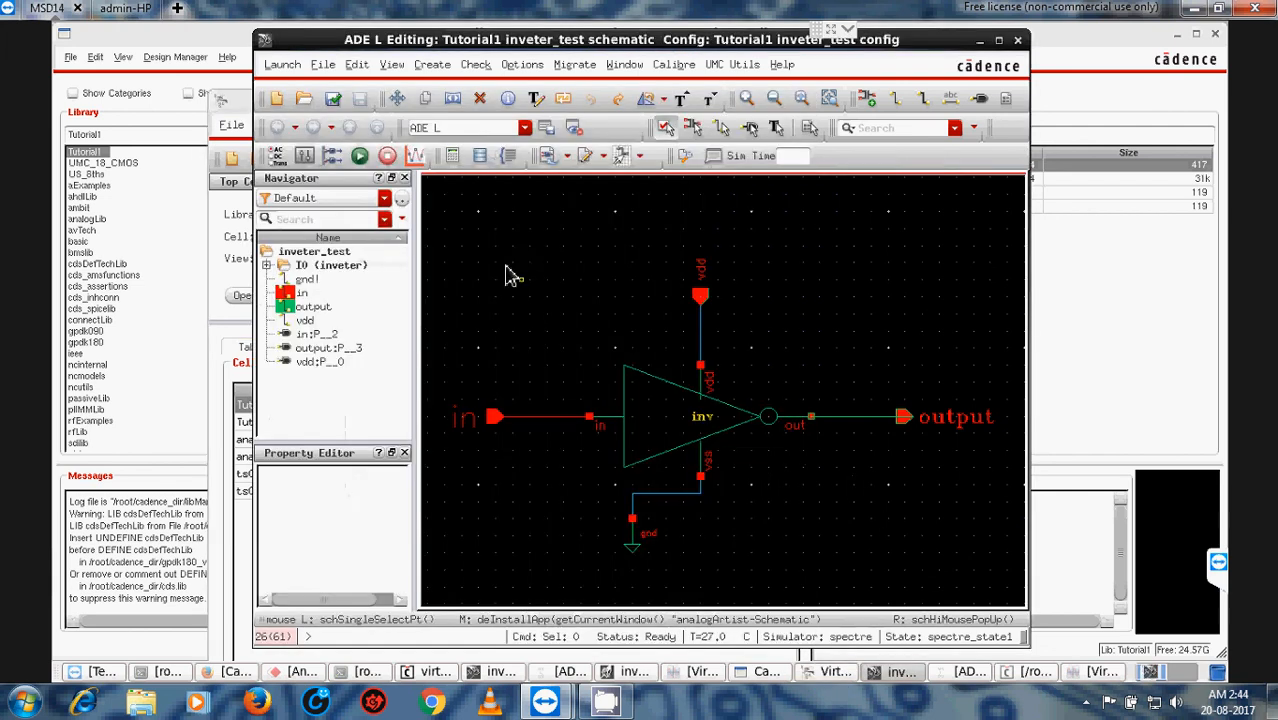
click(636, 680)
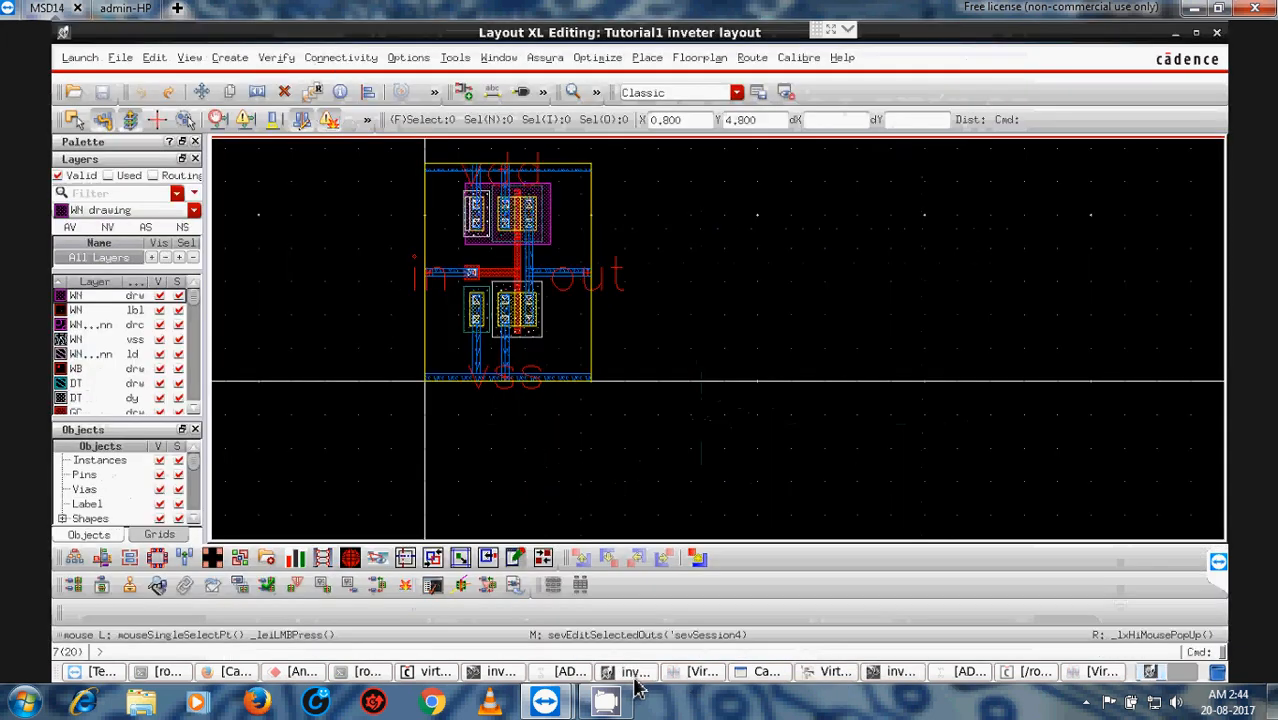
click(975, 682)
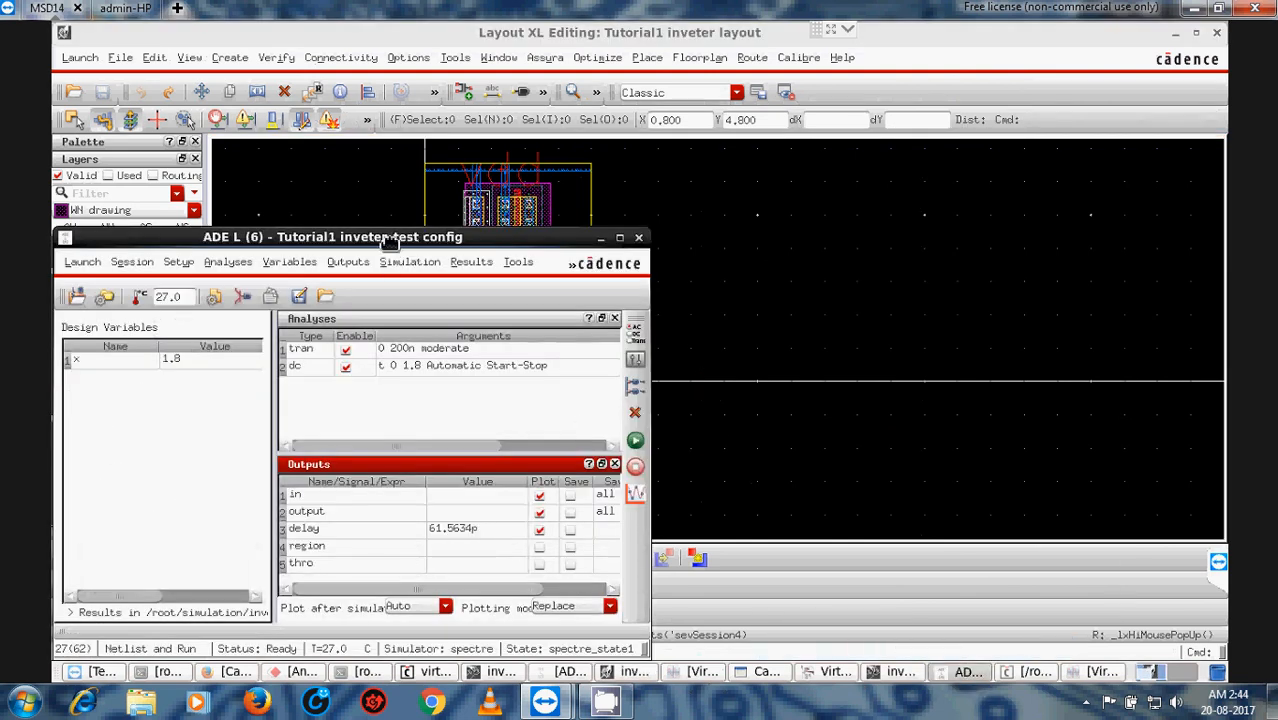
drag(388, 241, 409, 241)
click(576, 672)
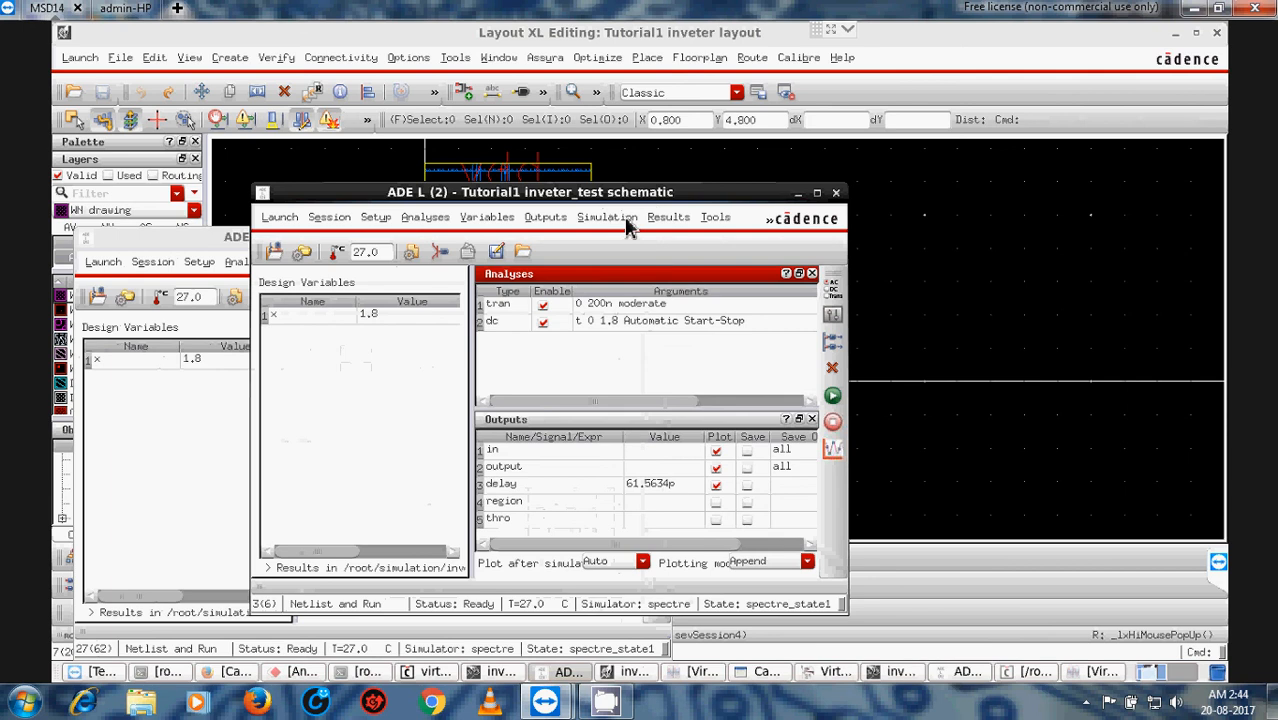
Step: Review the Environment Options of the schematic's ADE L session and return to the config's ADE L session
click(376, 218)
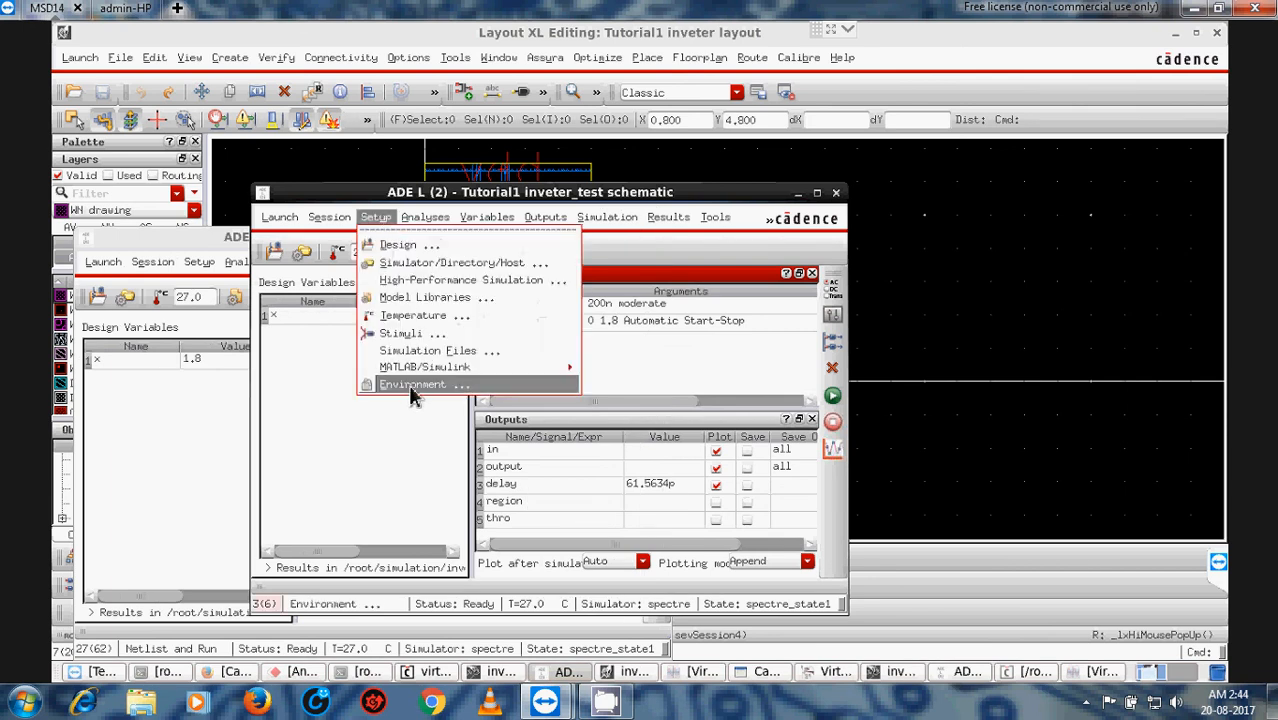
click(408, 385)
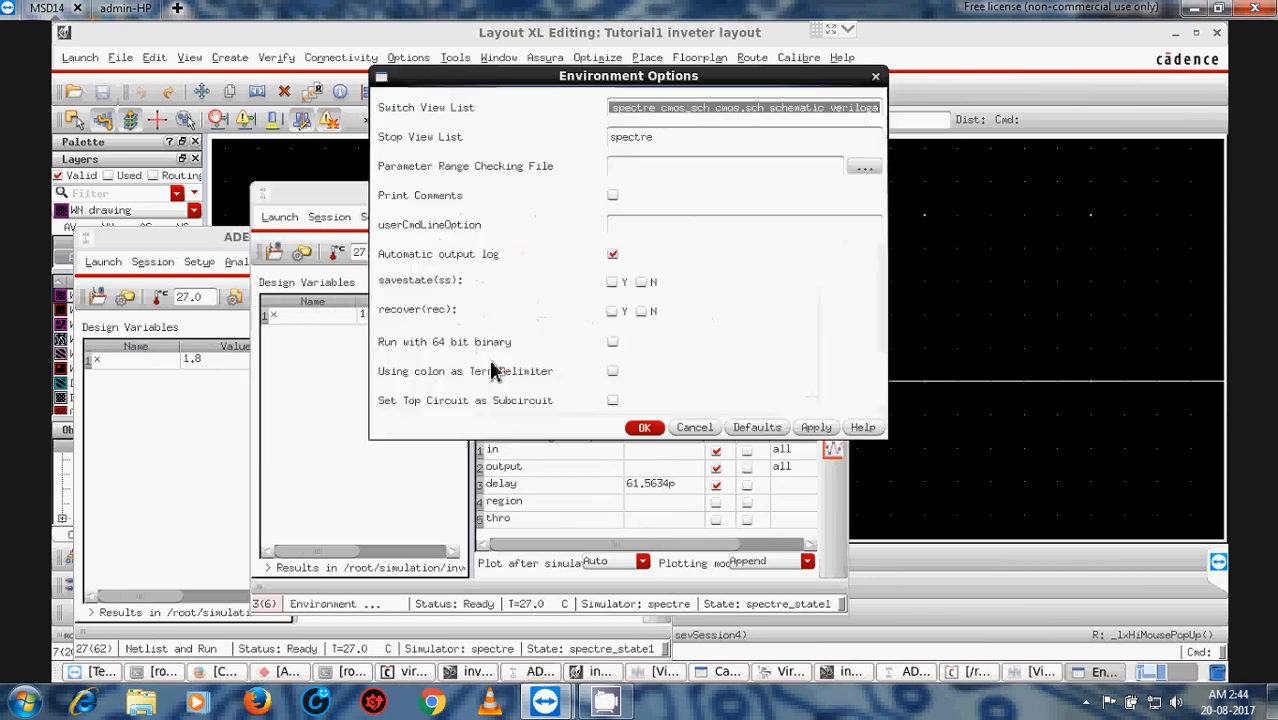
click(645, 428)
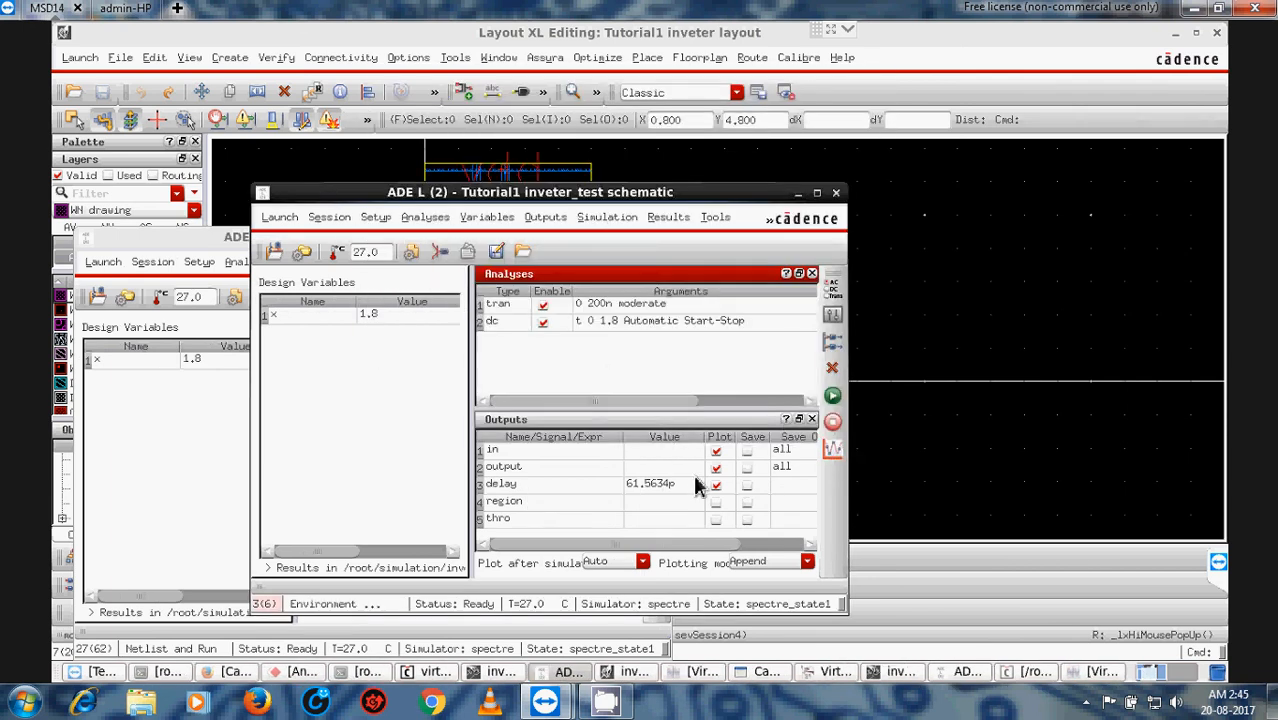
click(187, 434)
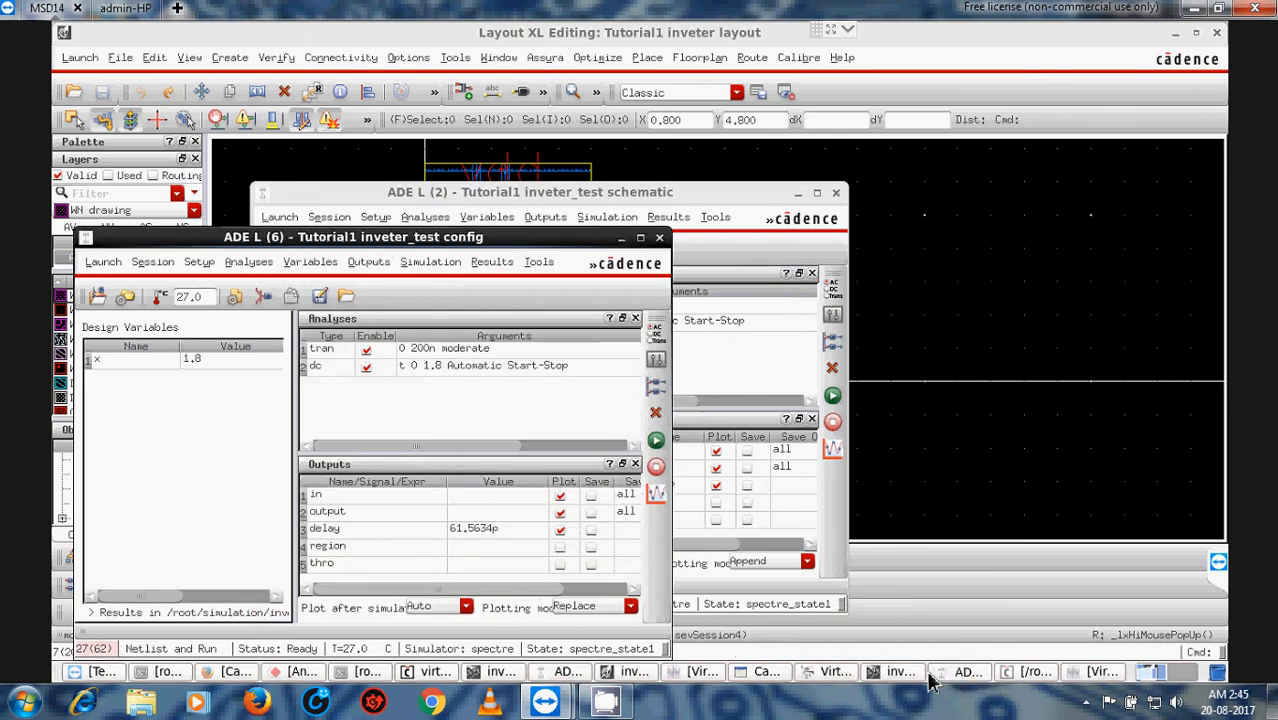
Step: Open the Library Manager from the Virtuoso log window, look at the inveter_test views, and minimise it
click(436, 680)
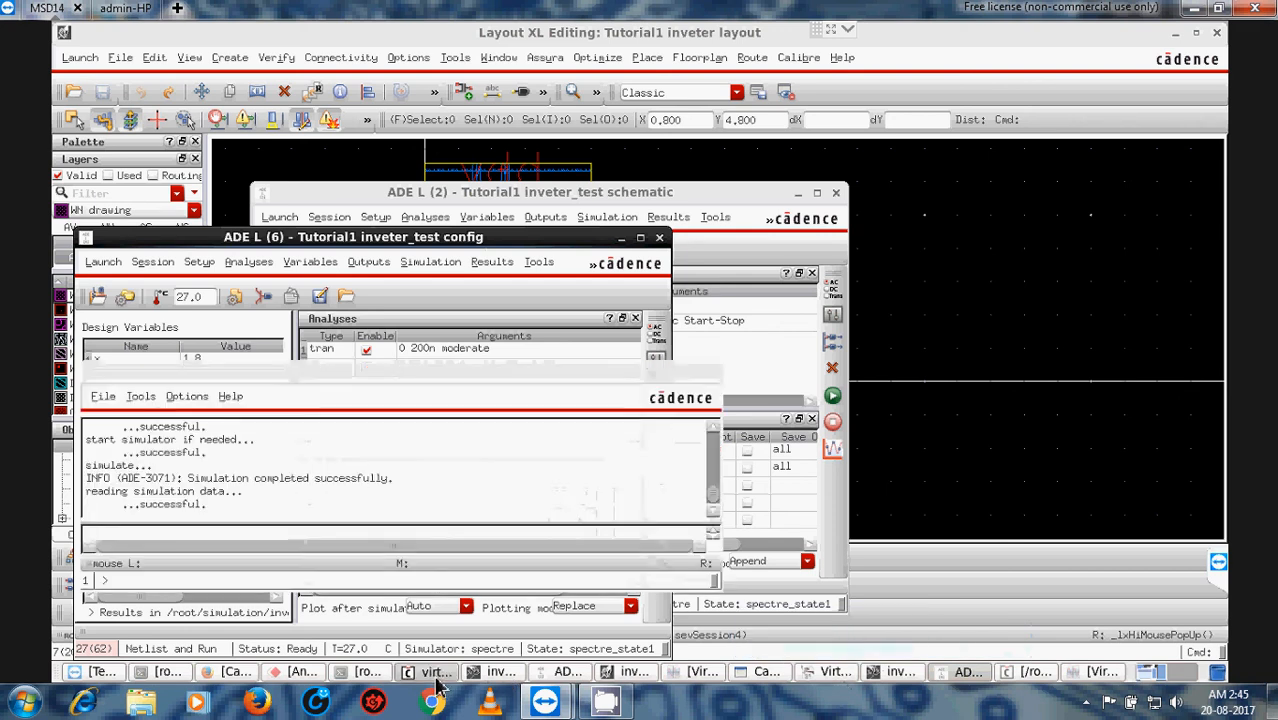
click(141, 396)
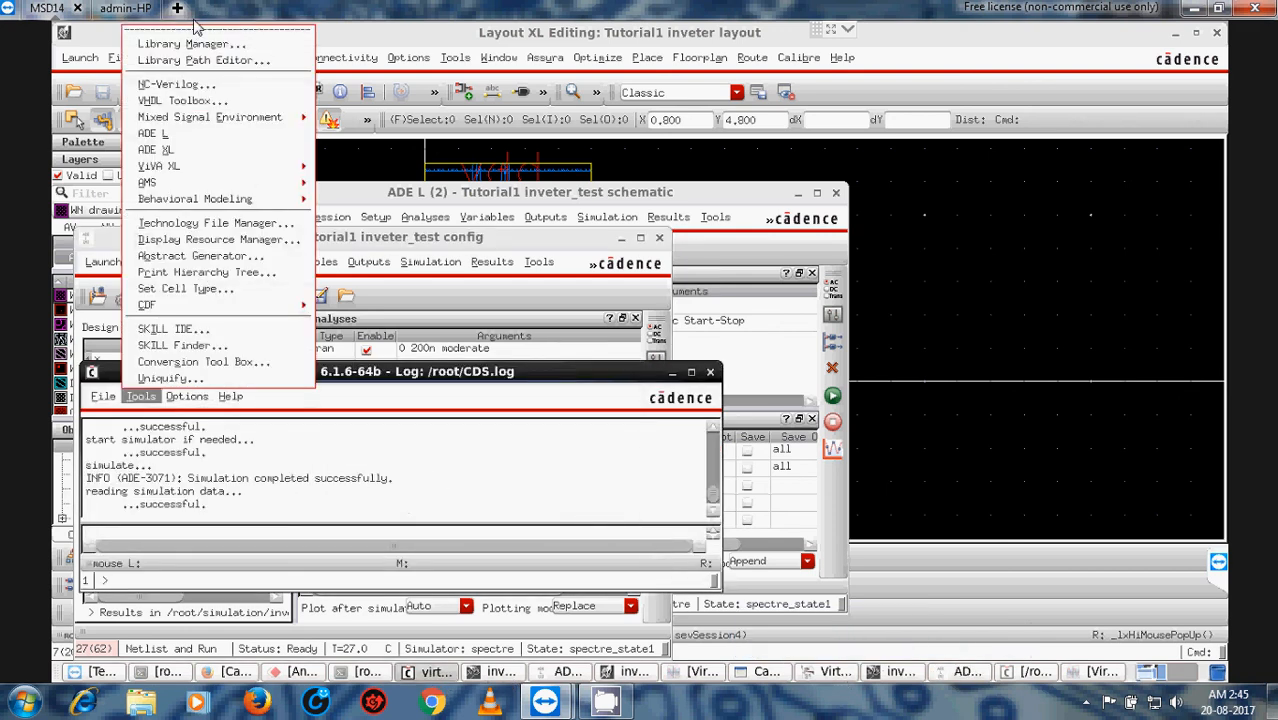
click(178, 47)
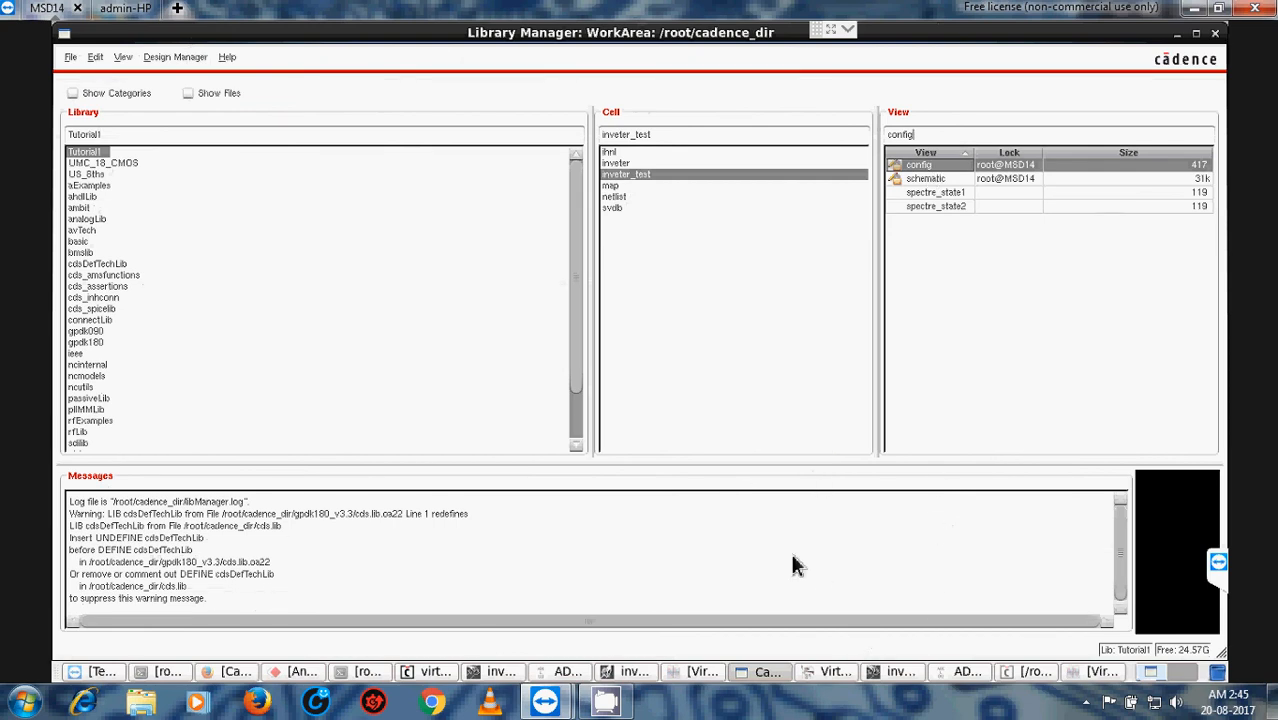
click(768, 676)
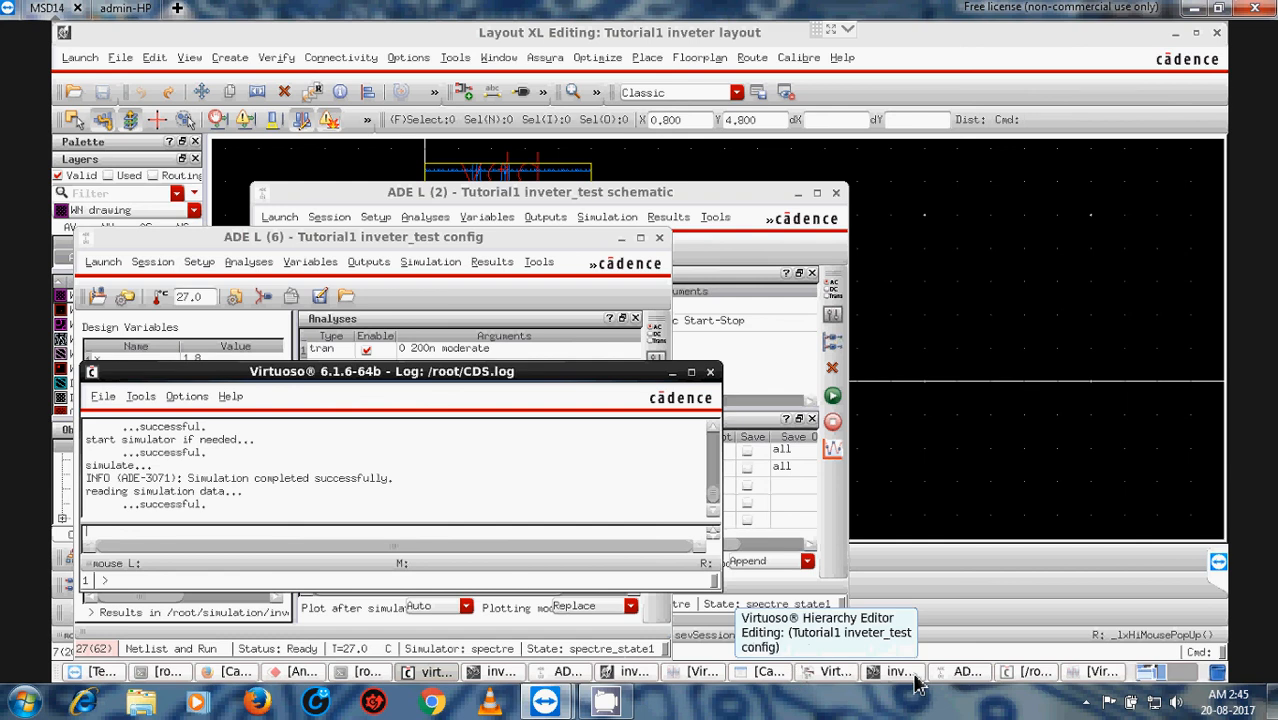
click(957, 678)
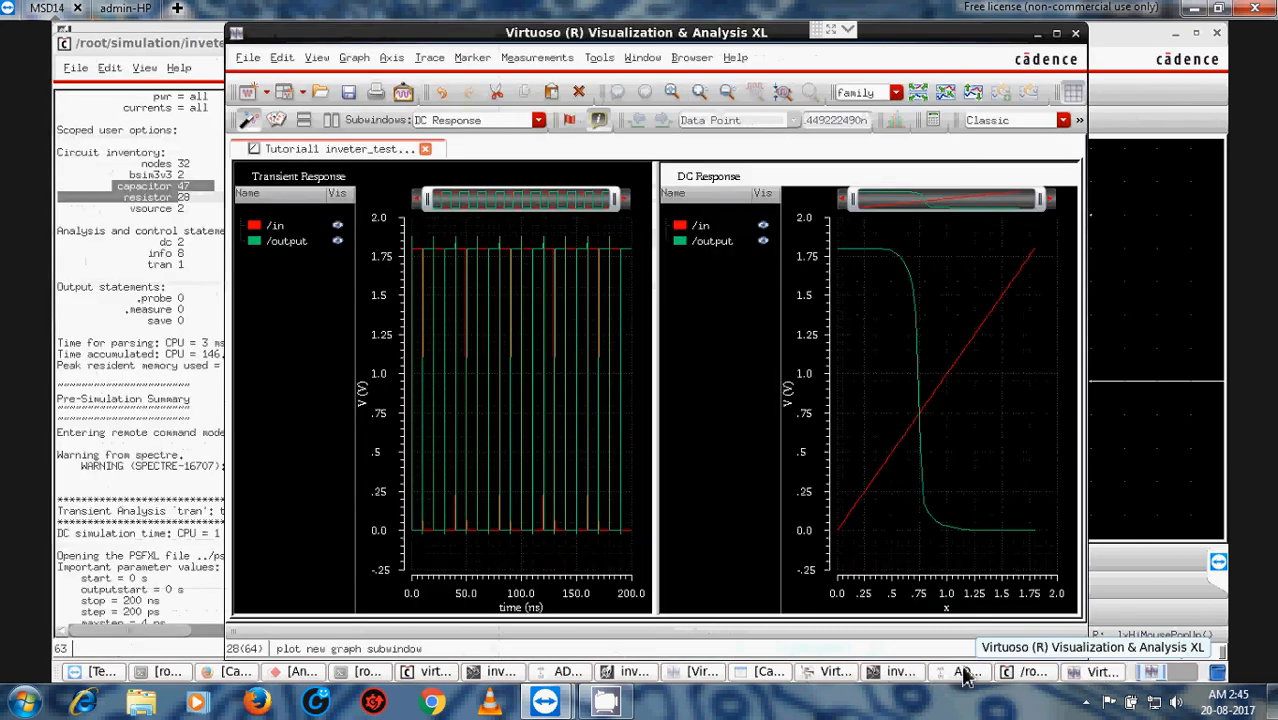
click(893, 674)
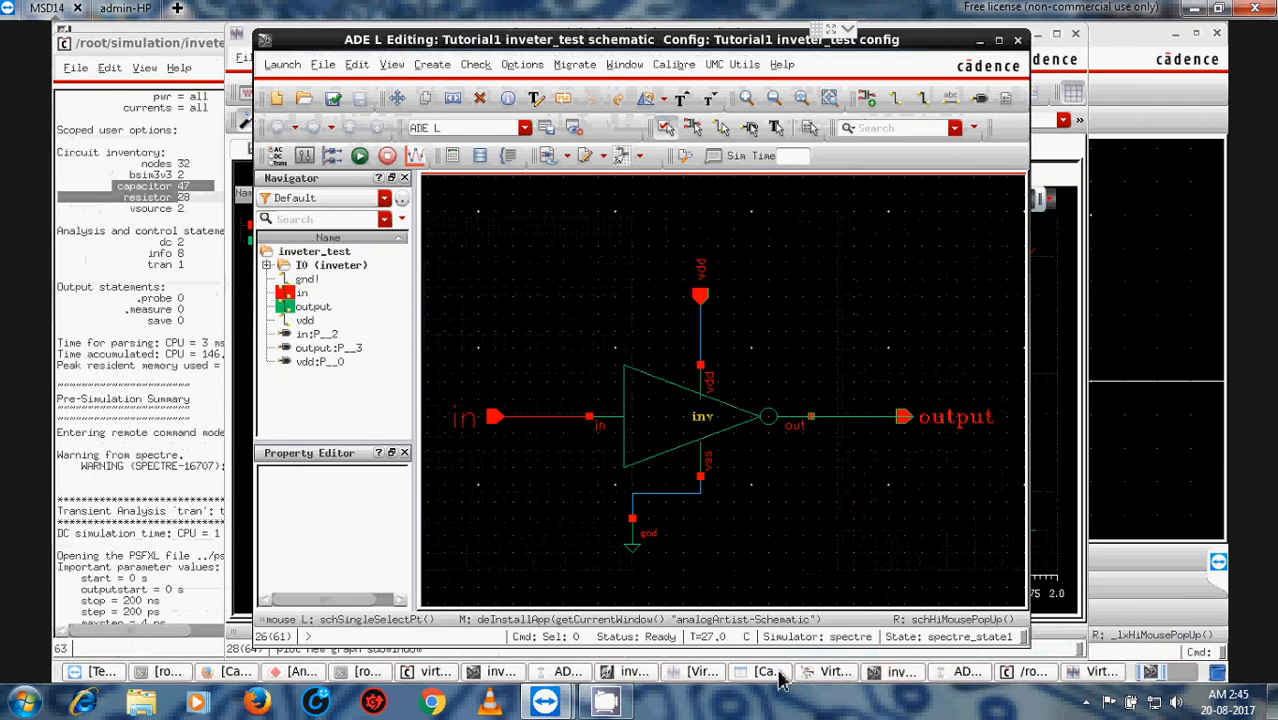
click(778, 678)
click(893, 674)
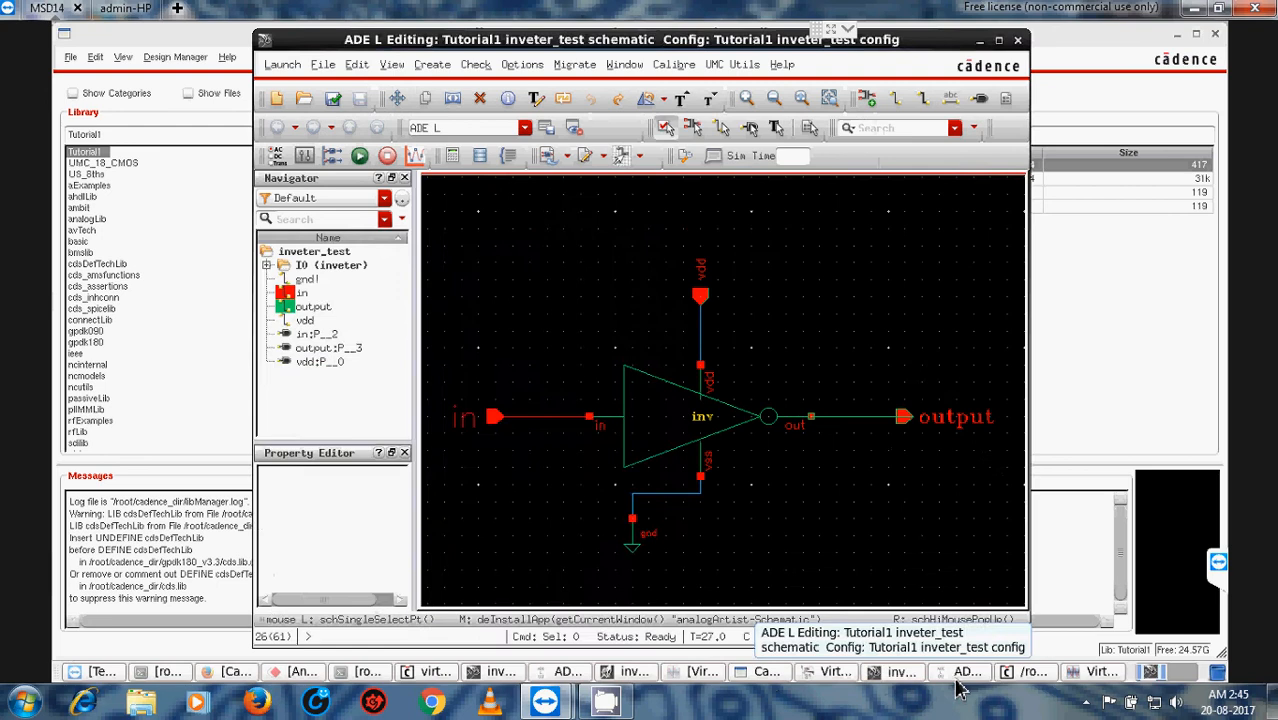
click(957, 678)
click(1025, 674)
click(1100, 674)
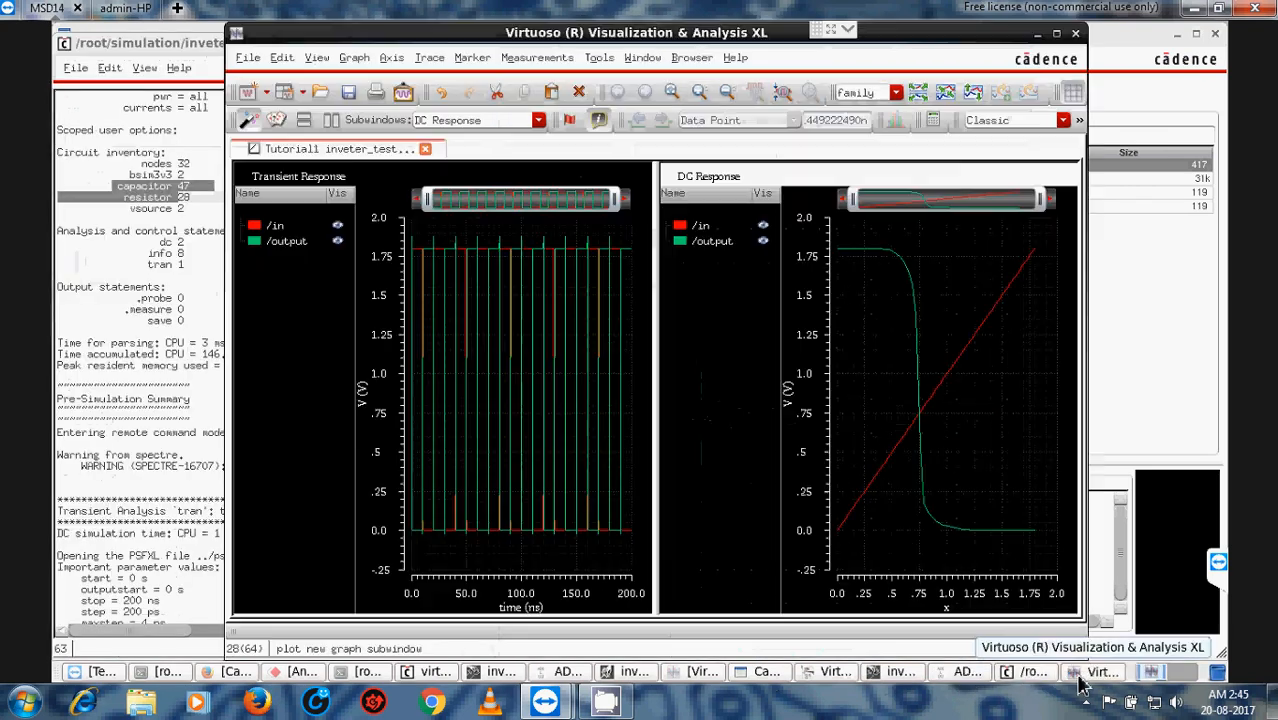
Step: Examine the cell view choices available for binding the inveter cell in the Hierarchy Editor, leaving the binding as it is
click(852, 678)
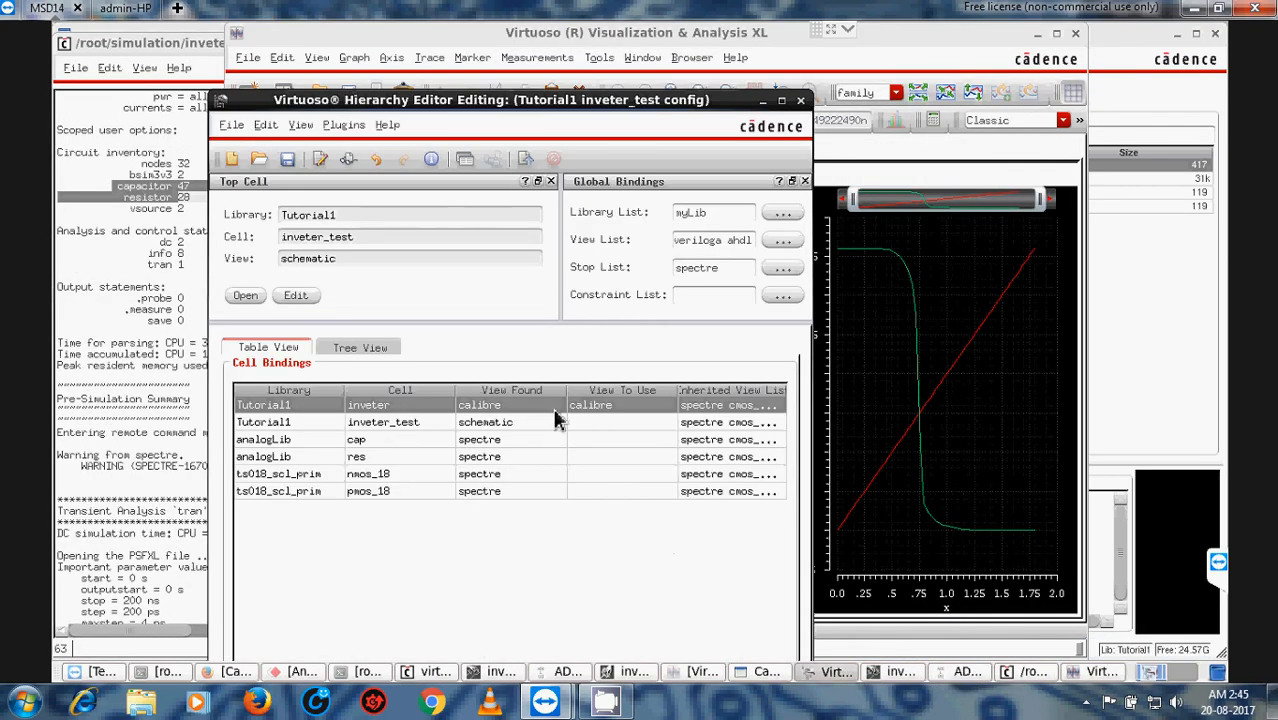
right_click(557, 418)
mouse_move(673, 425)
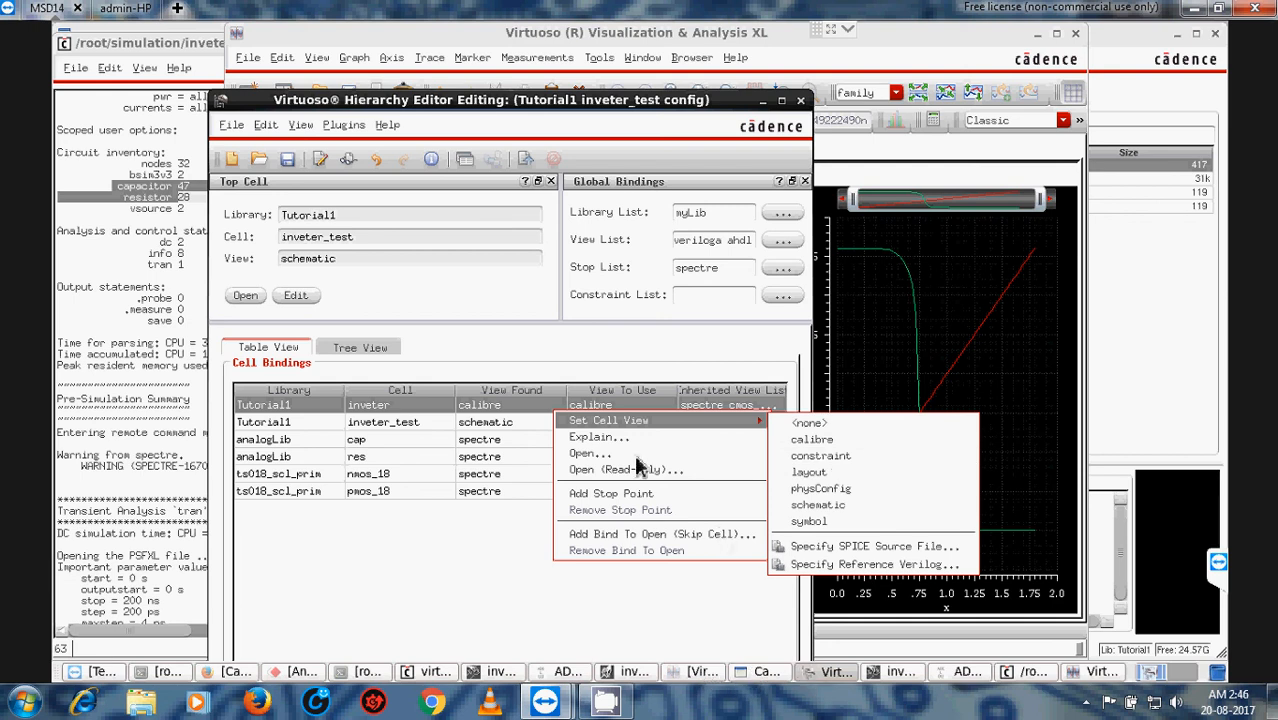
click(486, 106)
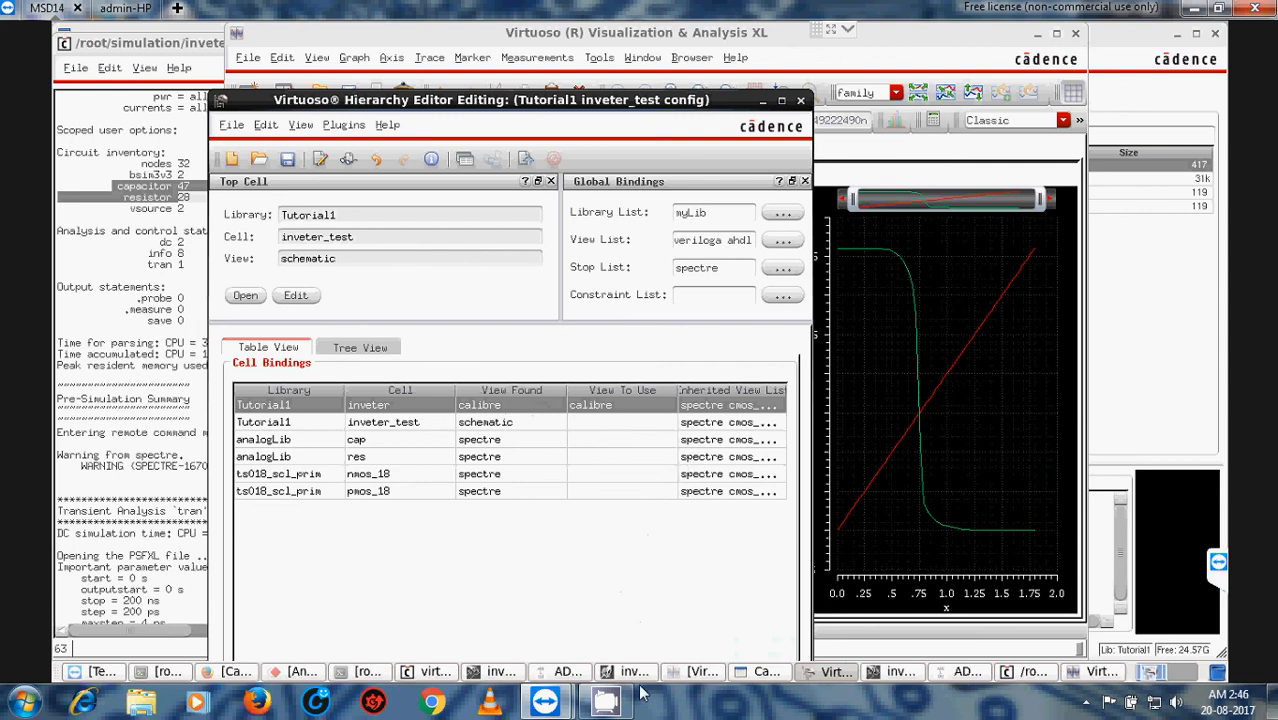
Step: Enter calibre at the start of the Switch View List in the schematic's ADE L session, then close its Environment Options without applying
click(566, 674)
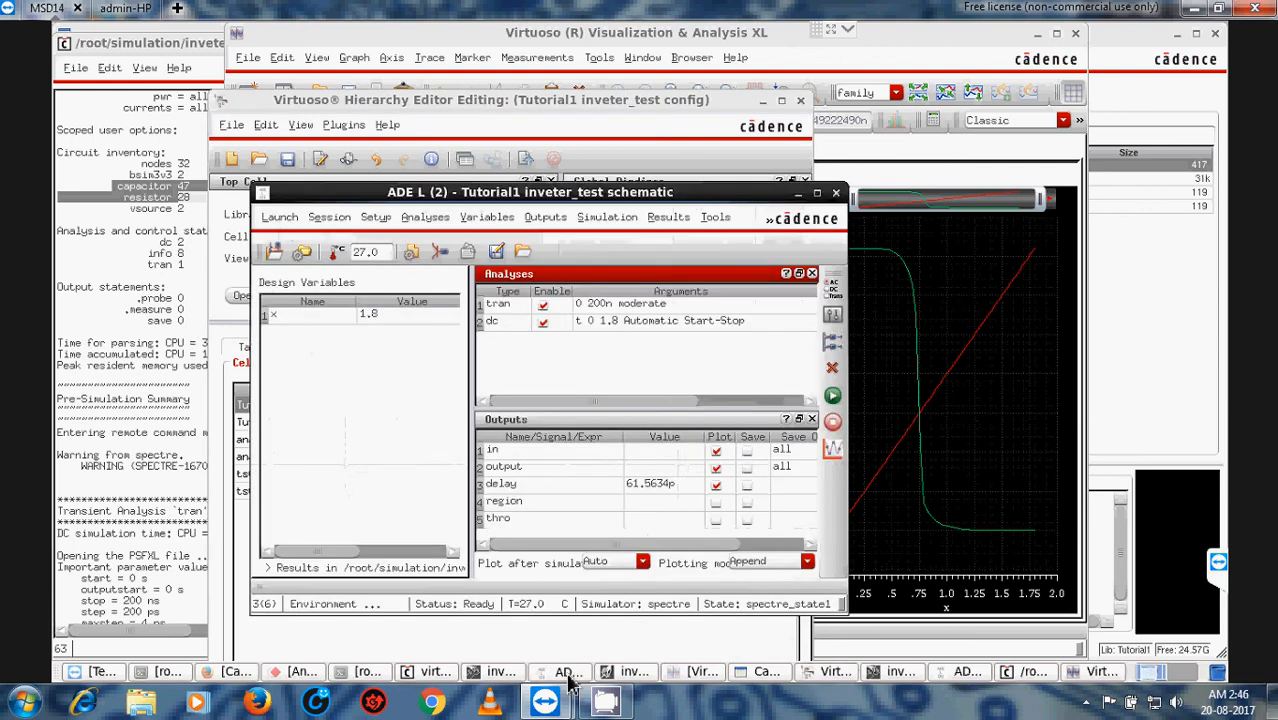
click(376, 218)
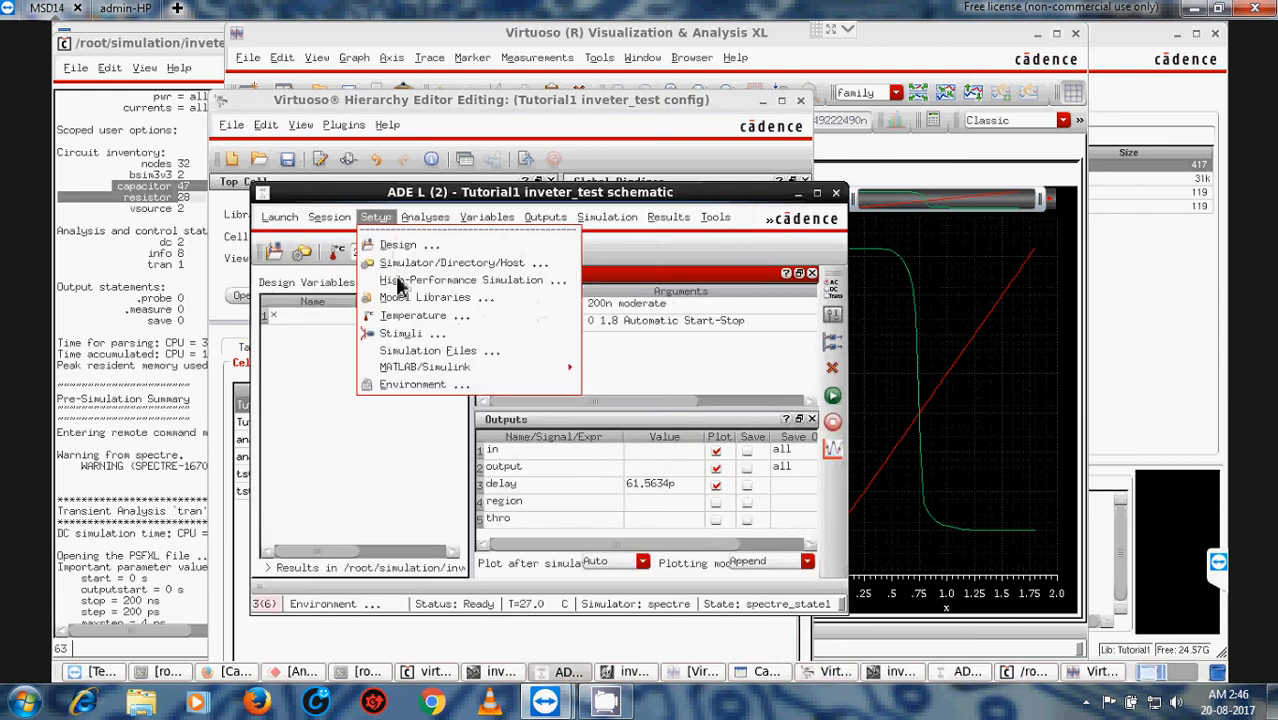
click(410, 384)
click(633, 108)
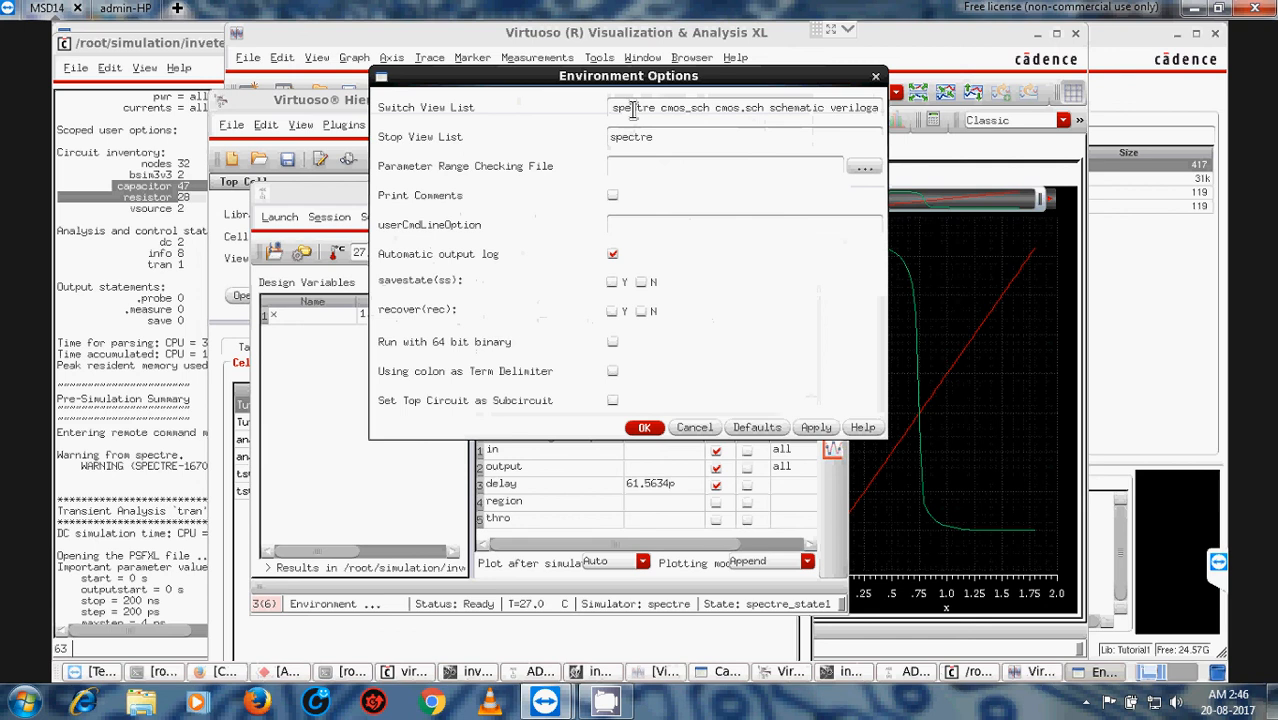
text(calibre)
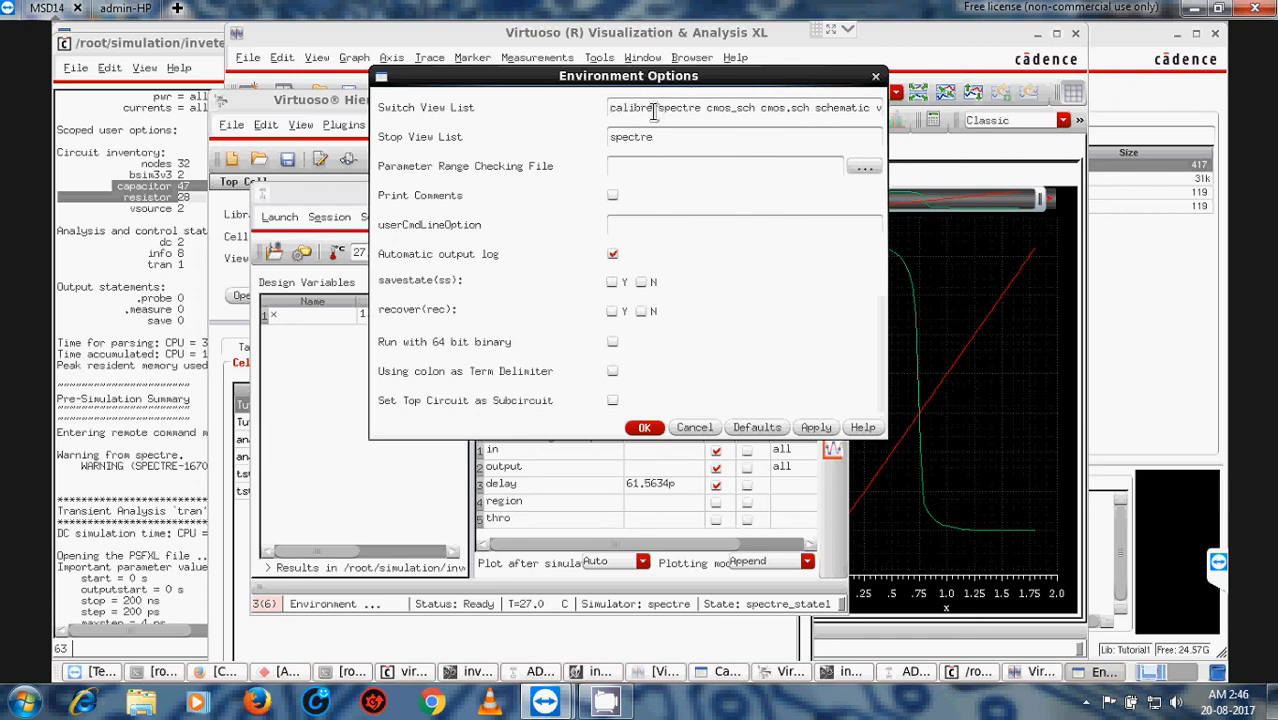
drag(653, 112, 613, 110)
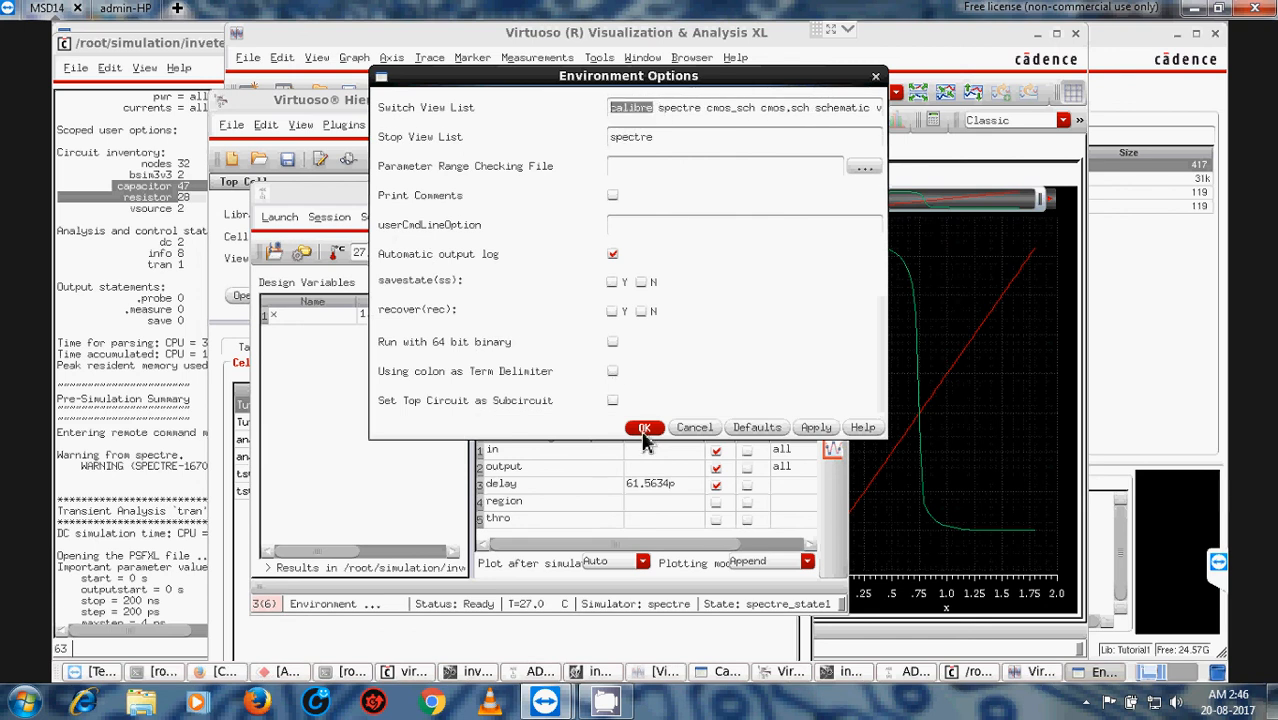
click(876, 78)
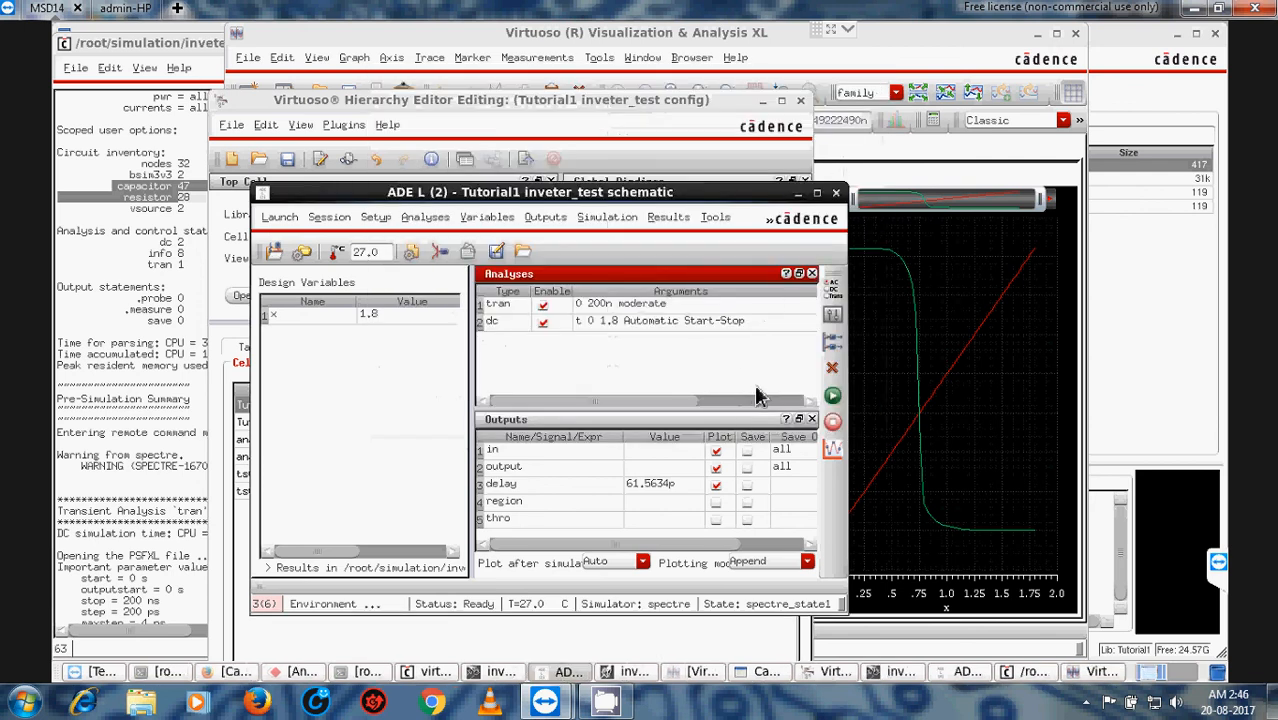
Step: Close the schematic's ADE L session without saving its state, the Hierarchy Editor and the waveform window
click(836, 193)
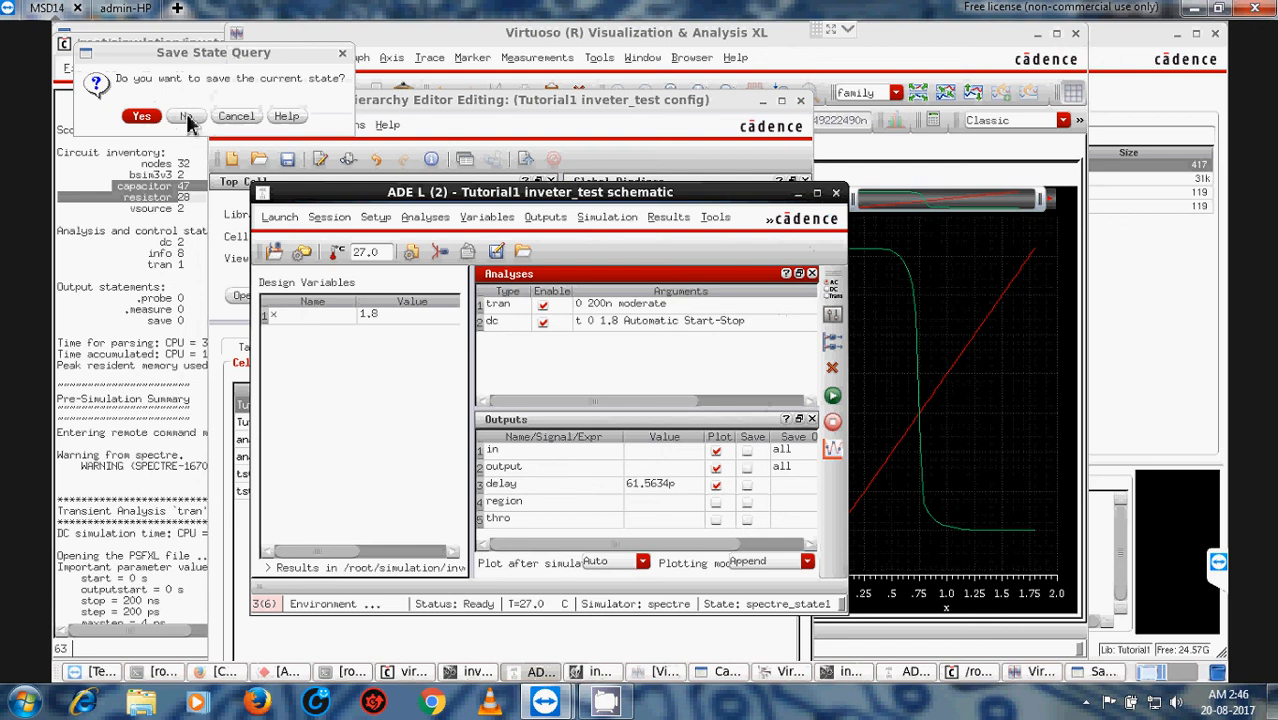
click(186, 117)
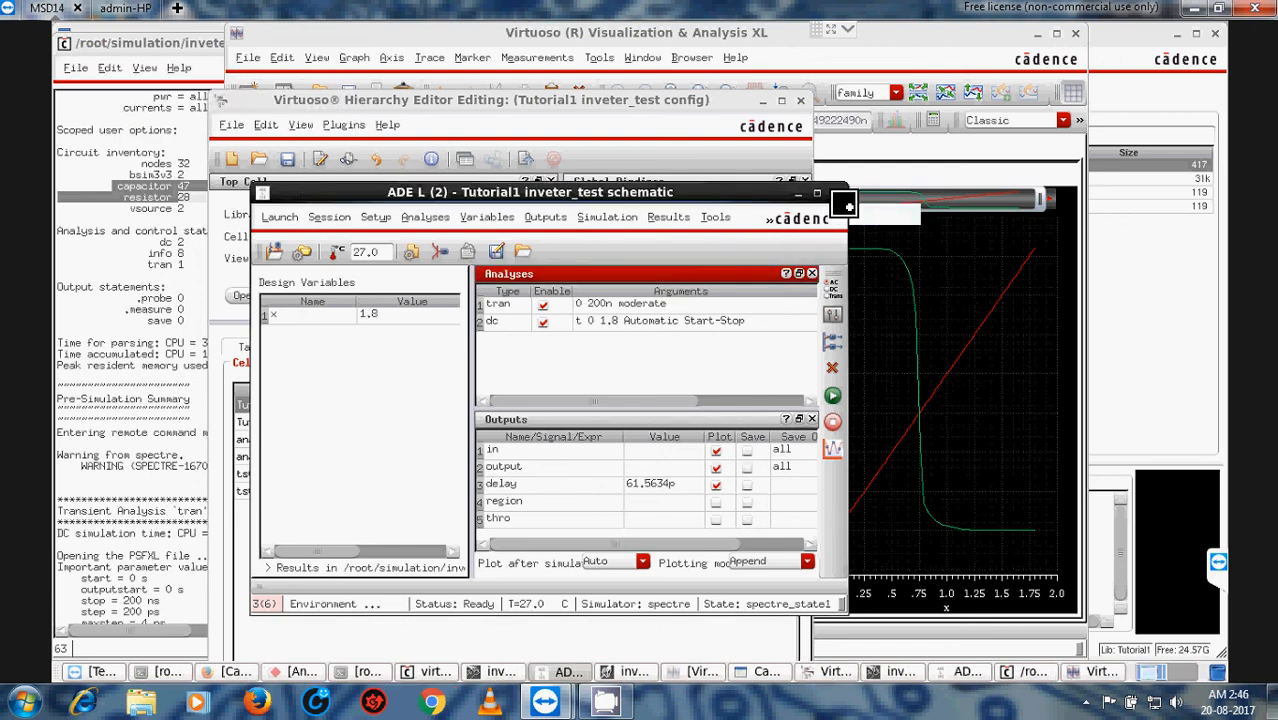
click(845, 203)
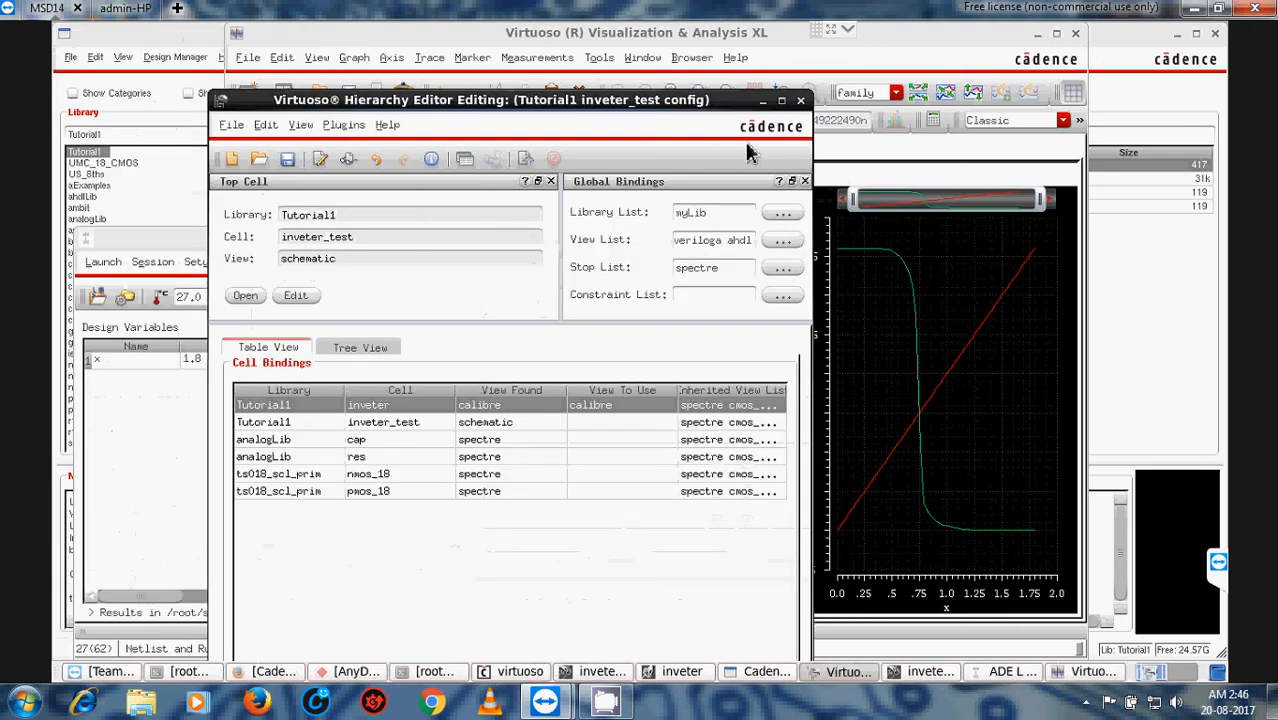
click(800, 101)
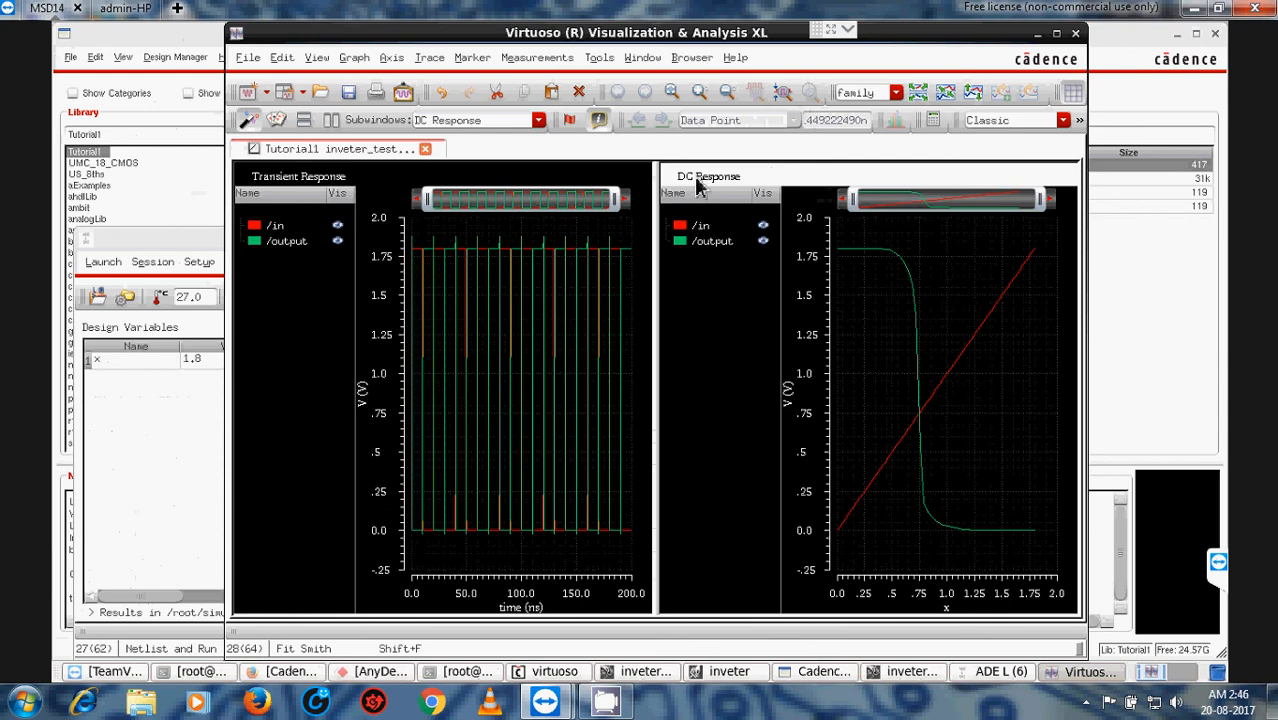
click(1076, 36)
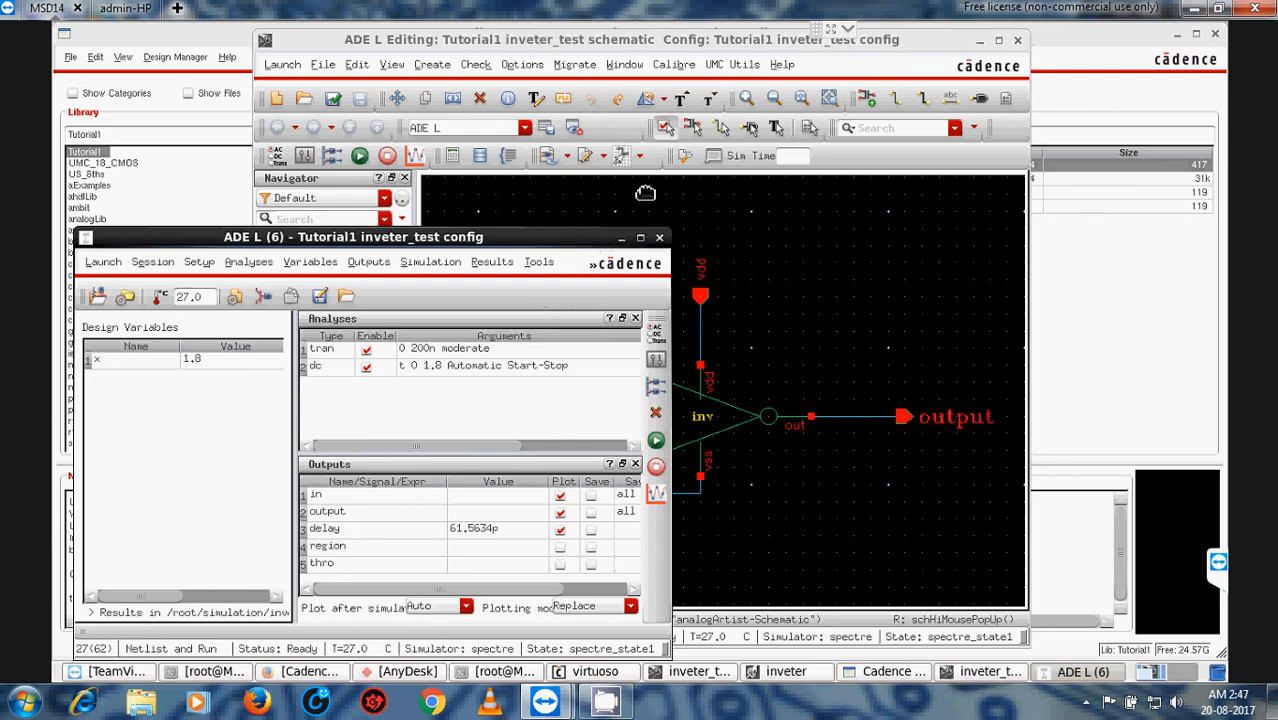
Step: Minimise the config's ADE L session and bring up the Virtuoso log window maximised
drag(542, 241, 641, 187)
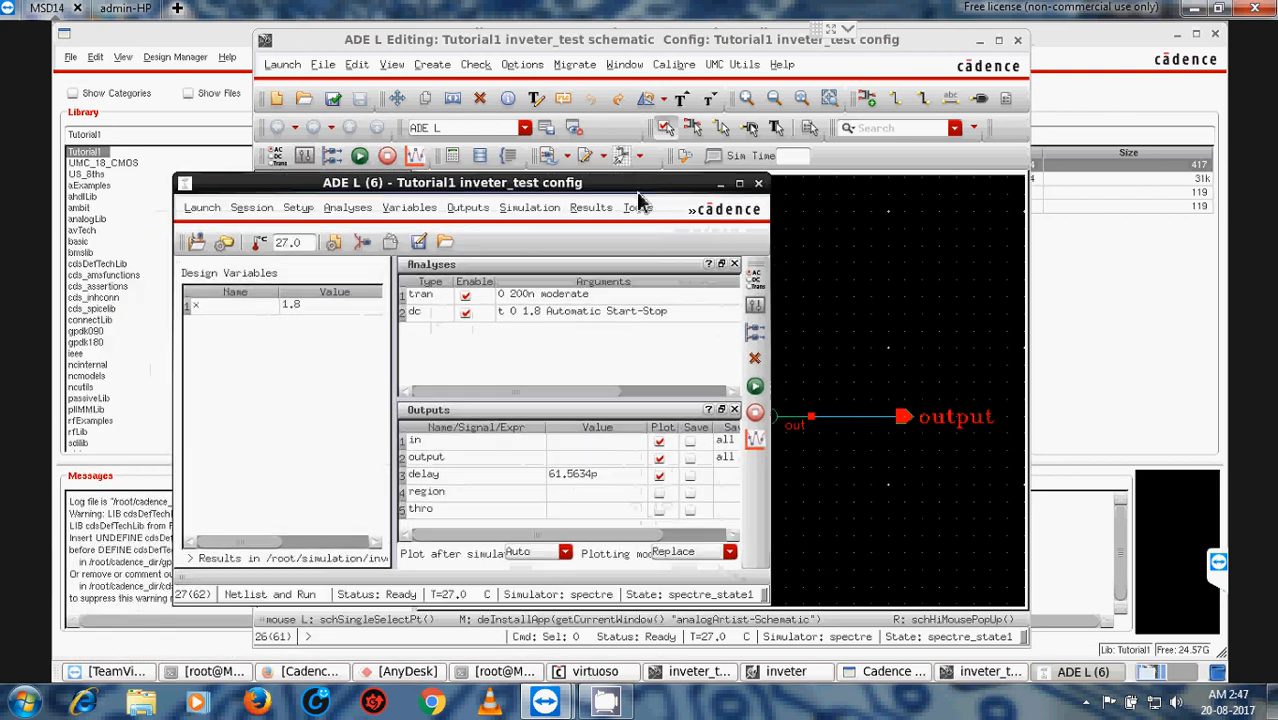
click(721, 186)
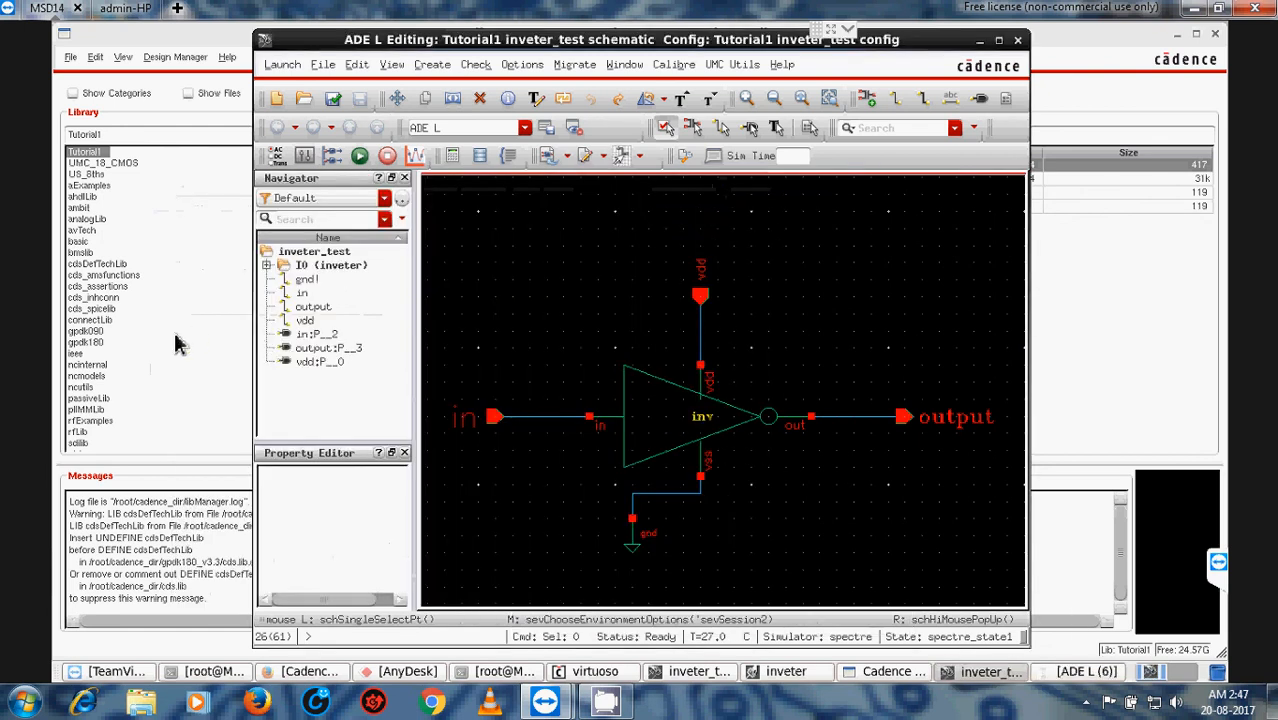
click(597, 672)
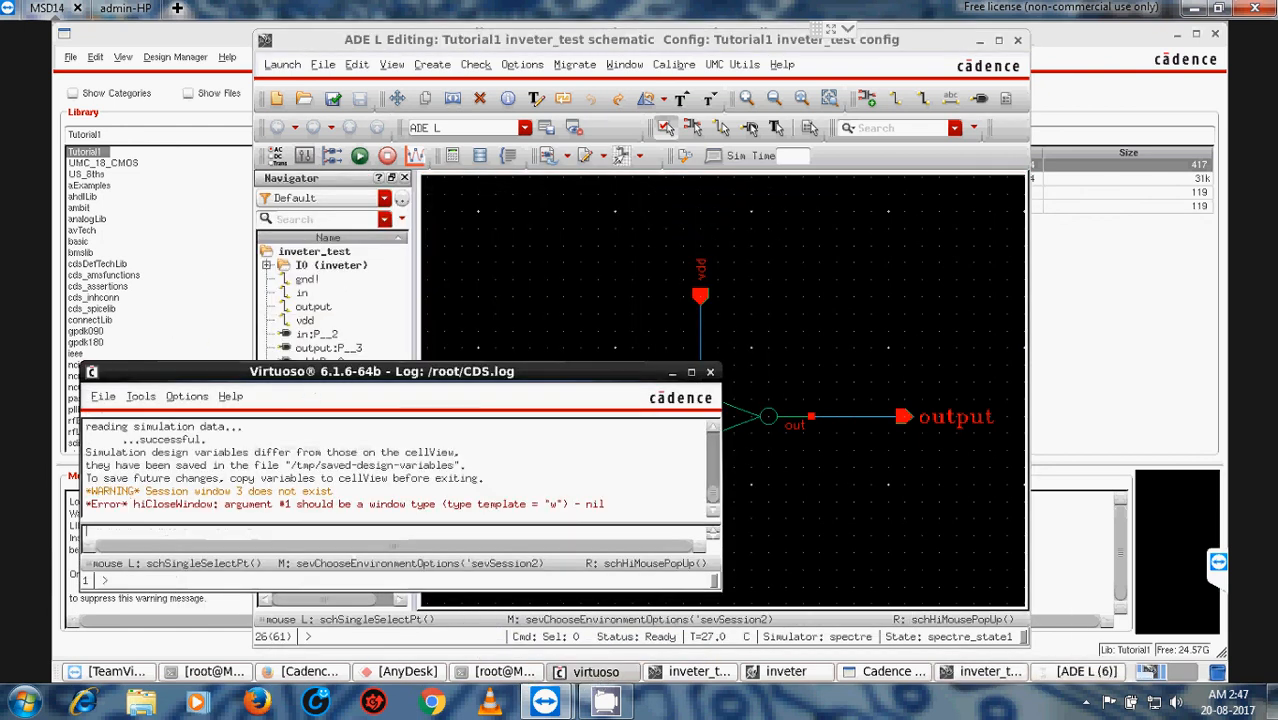
double_click(310, 372)
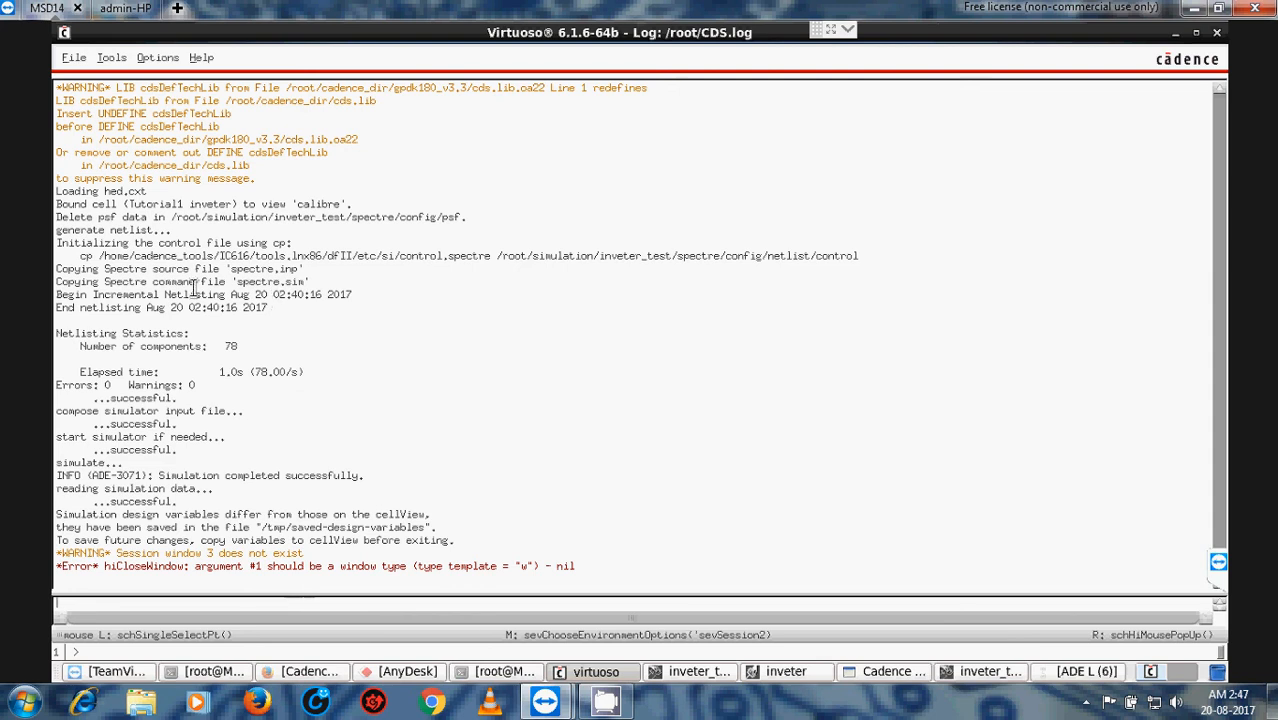
Step: Start a Stream export of inveter_test and set its technology library to ts018_scl_prim
click(84, 60)
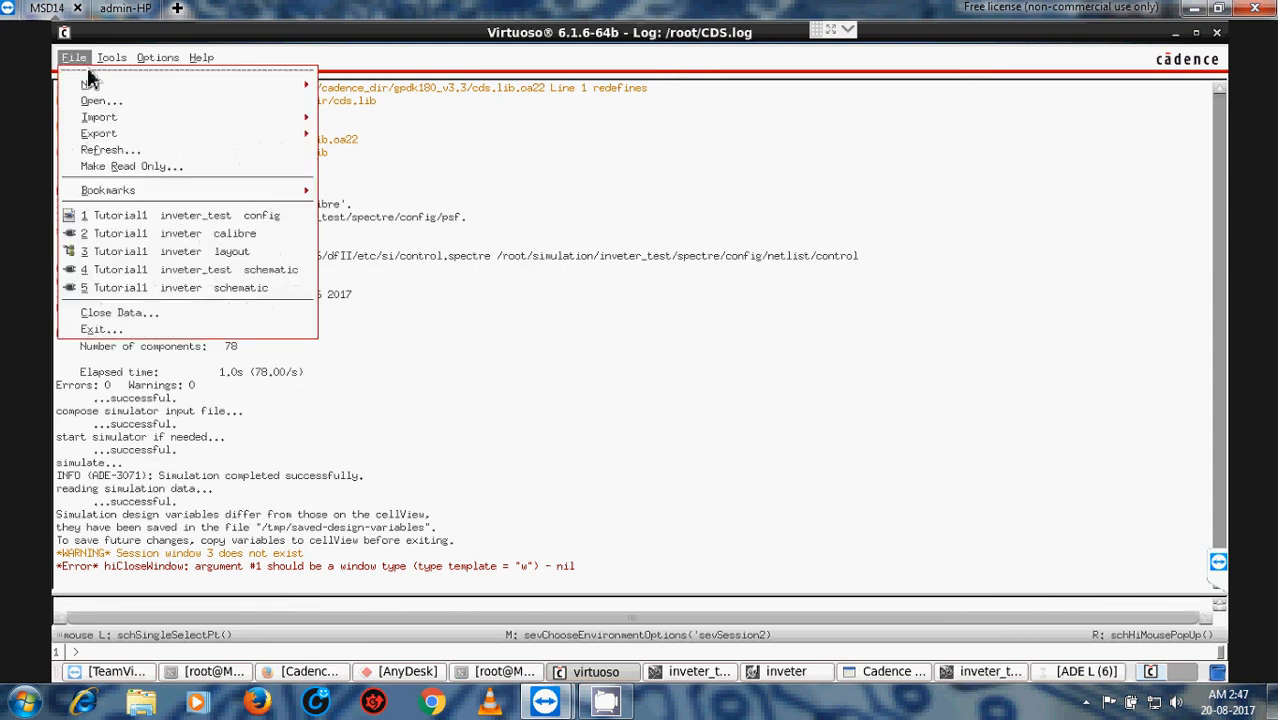
mouse_move(268, 140)
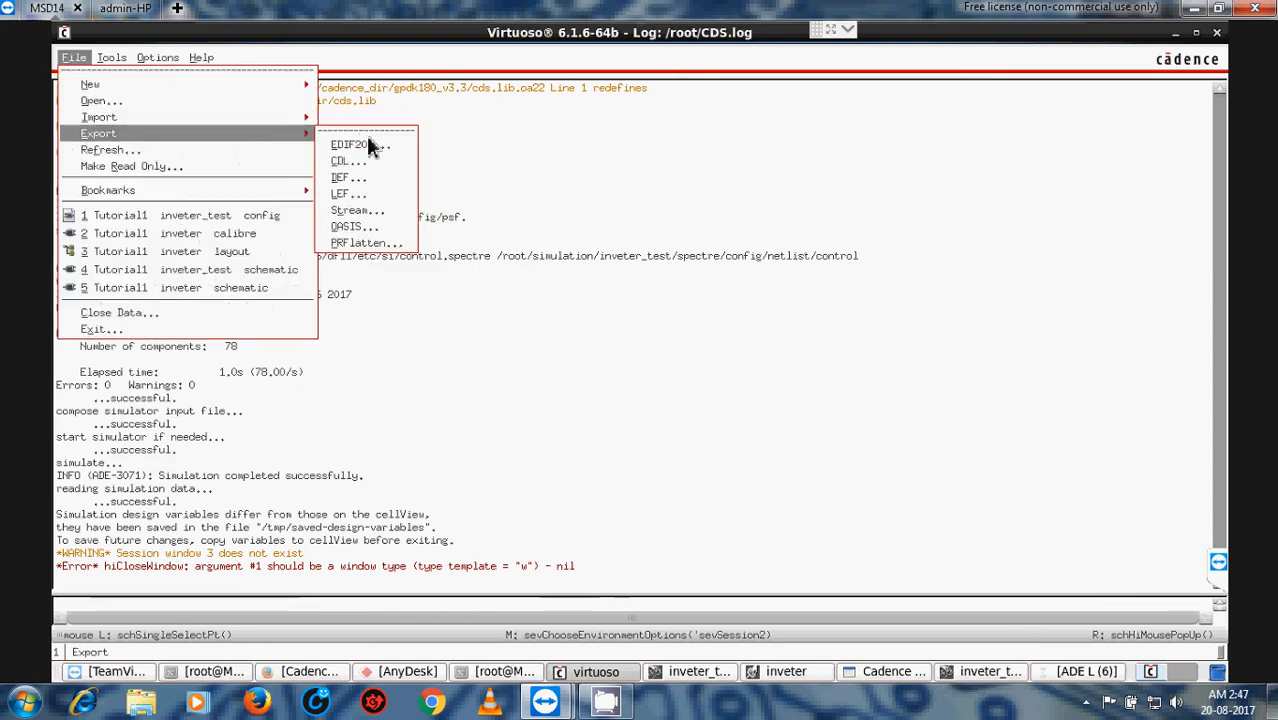
click(366, 210)
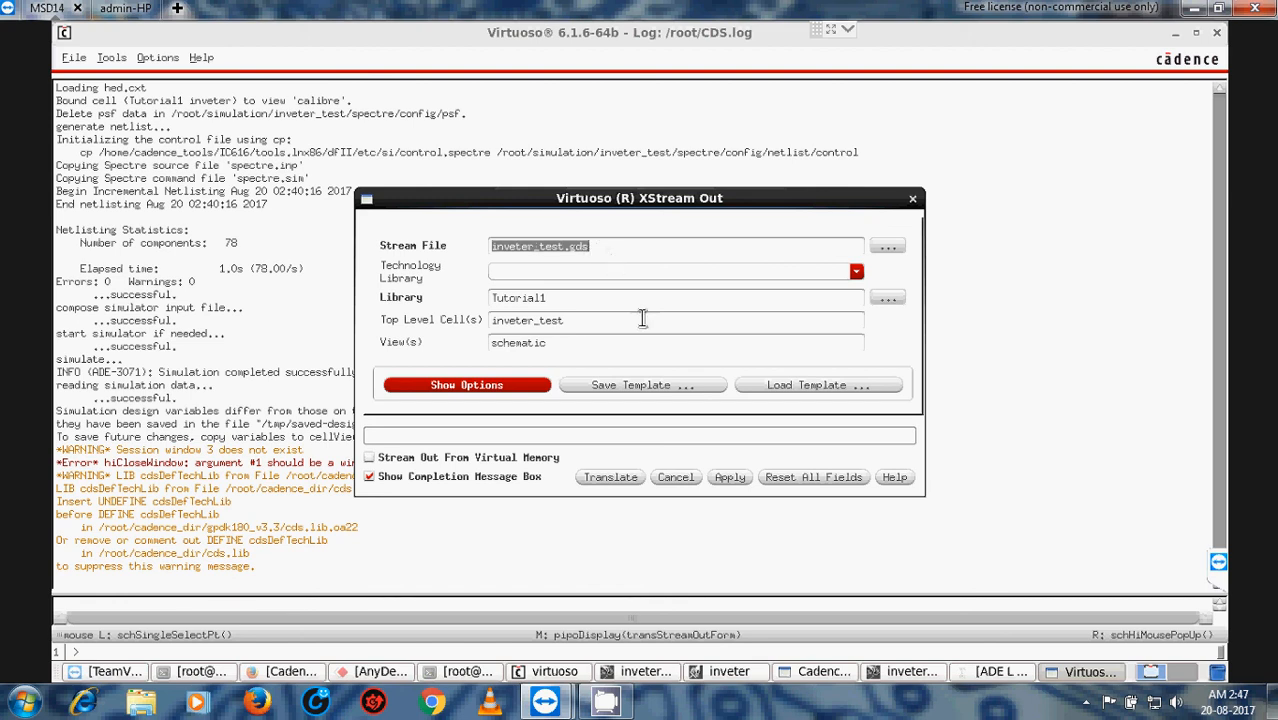
click(856, 272)
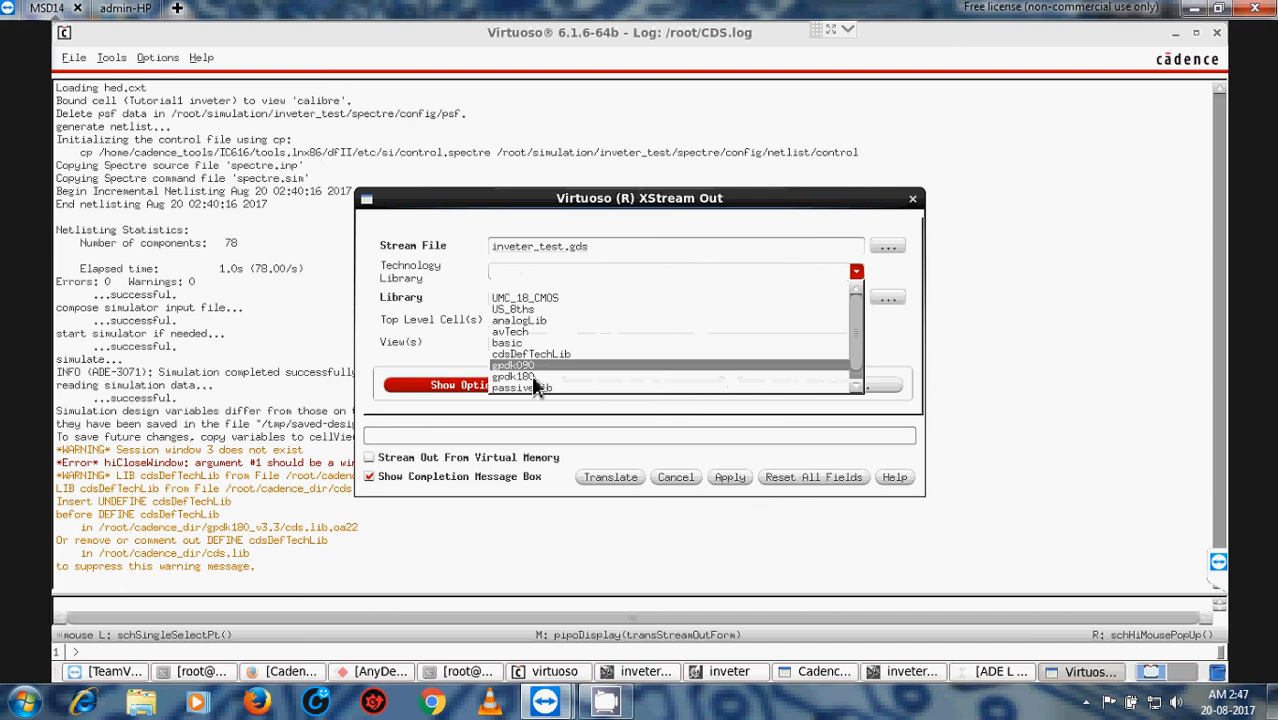
click(859, 386)
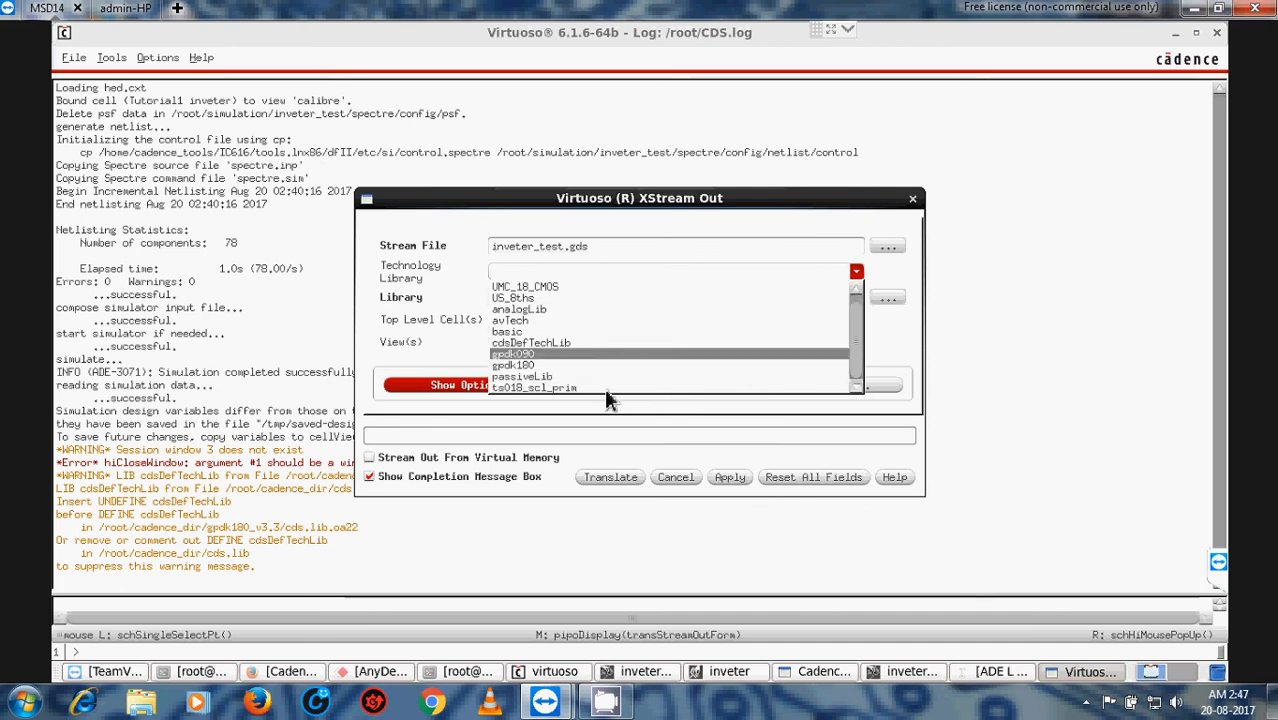
click(535, 390)
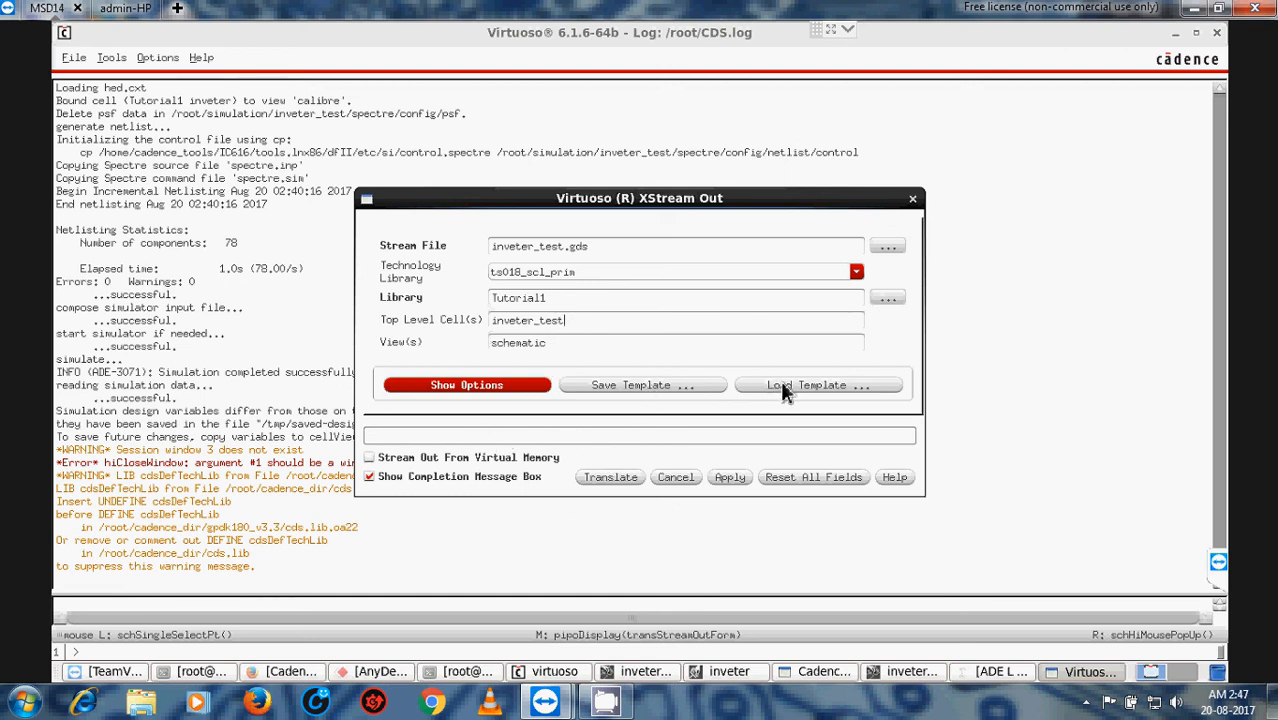
Step: Expand the XStream Out options, move the dialog into full view and show the layer mapping settings
click(475, 392)
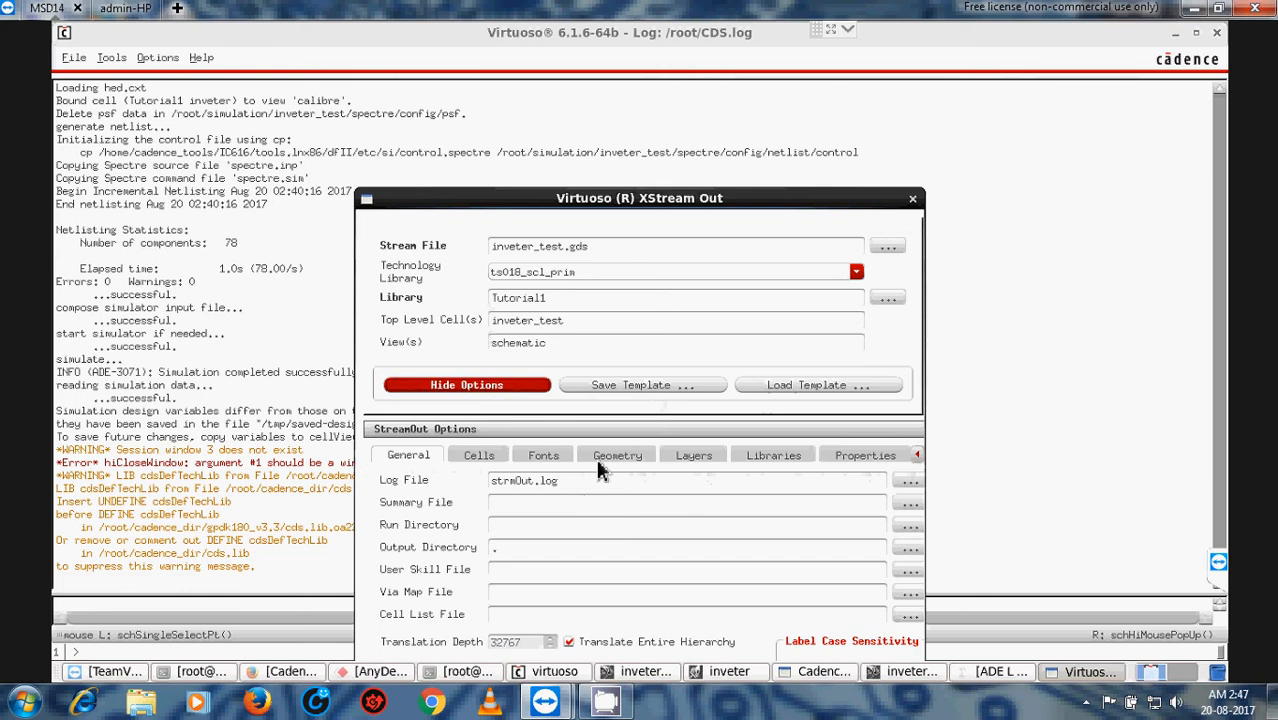
drag(650, 203, 601, 70)
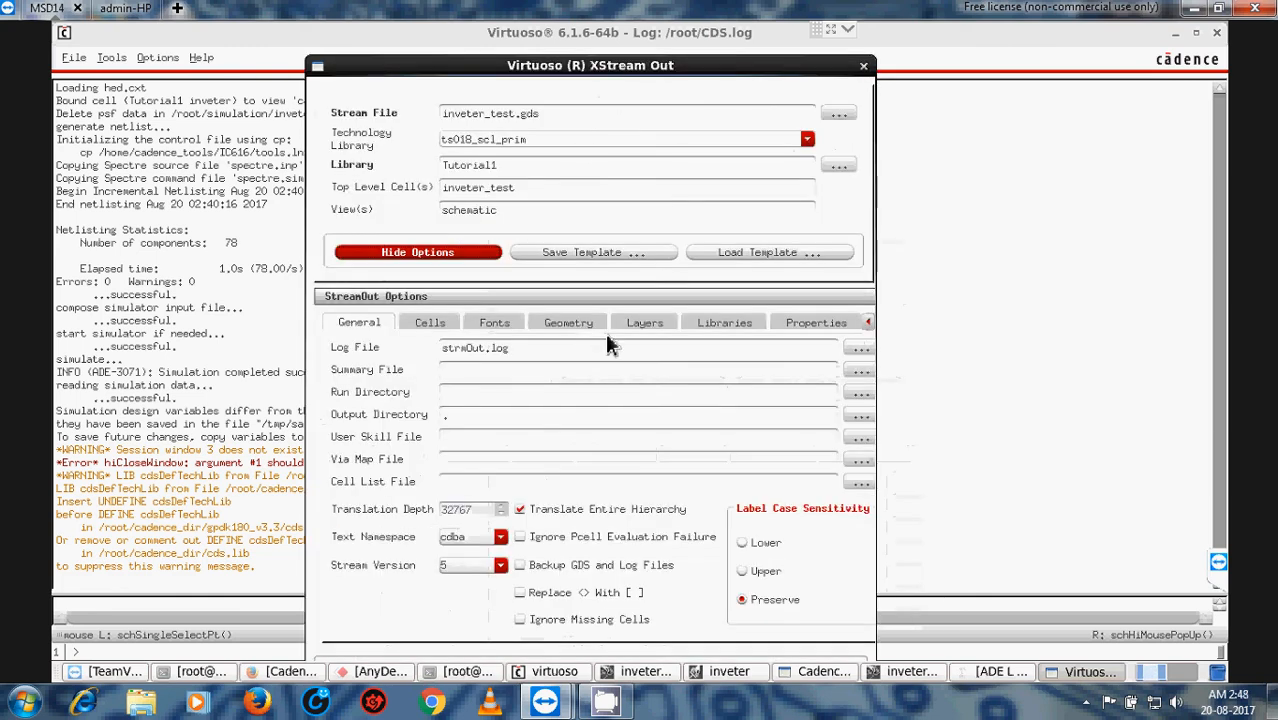
click(640, 322)
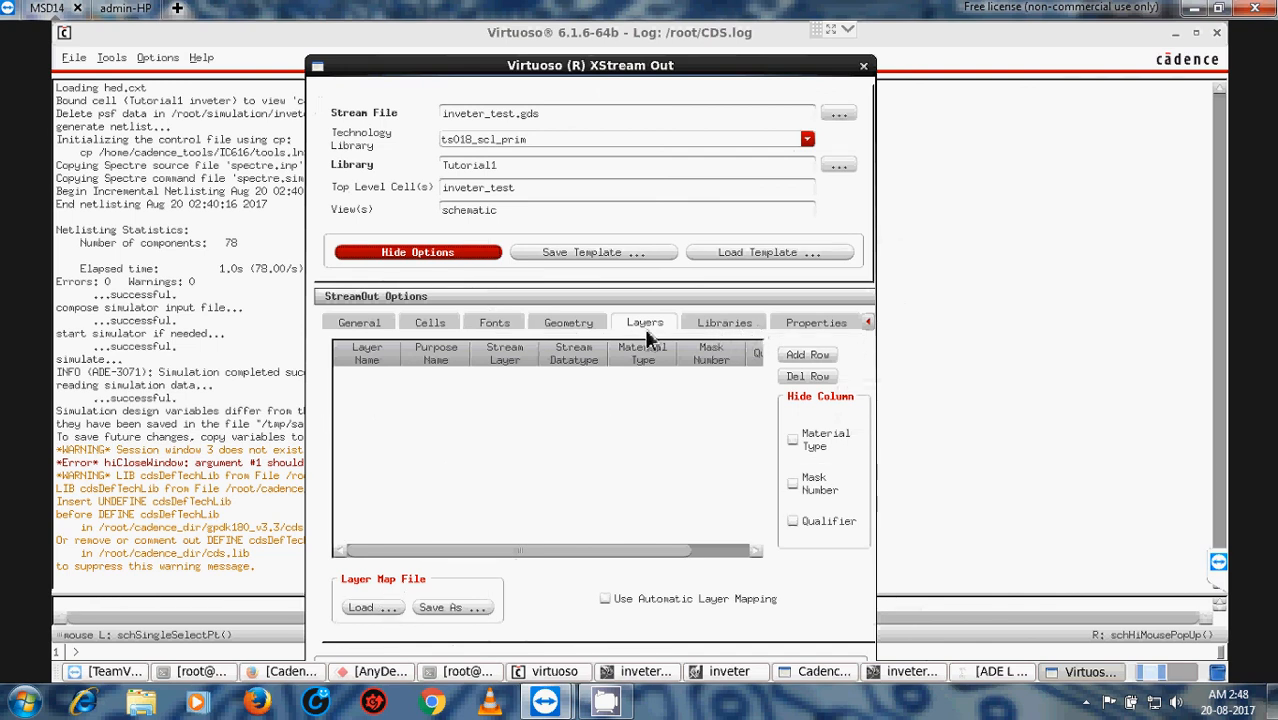
Step: Try to load calview.cellmap from /root/cadence_dir as the cell map file for the Stream export
click(437, 324)
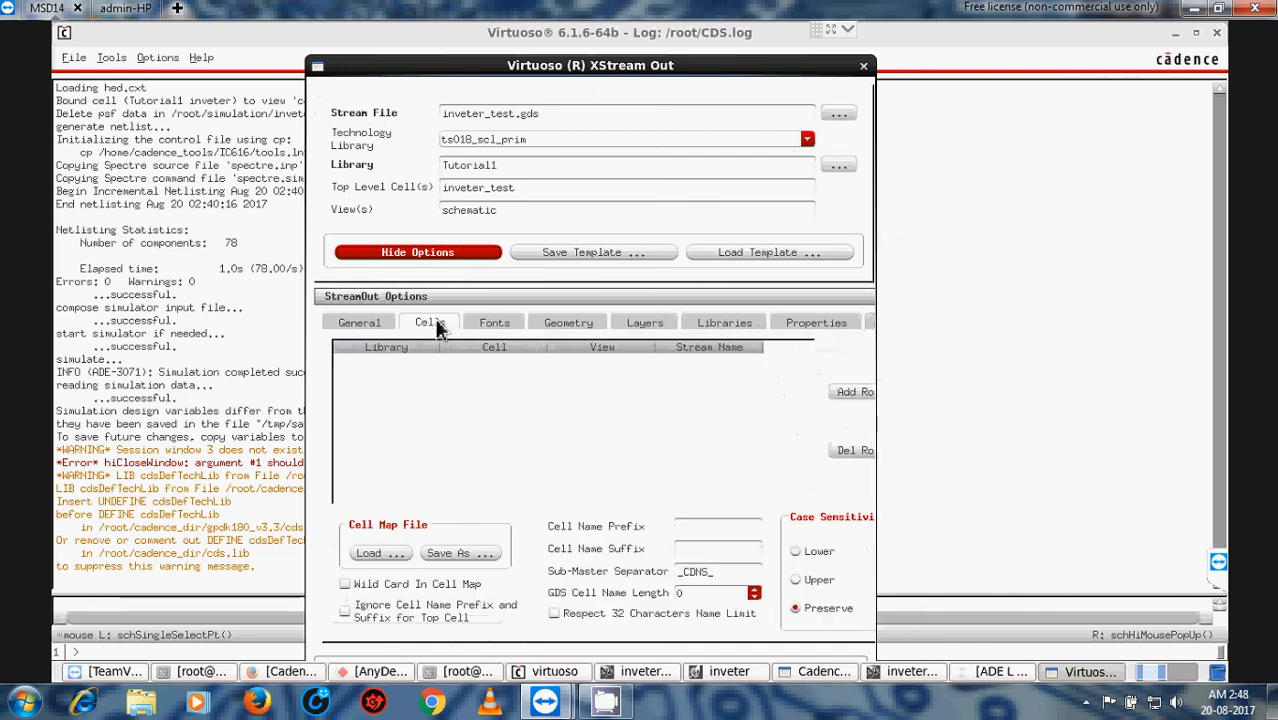
click(382, 558)
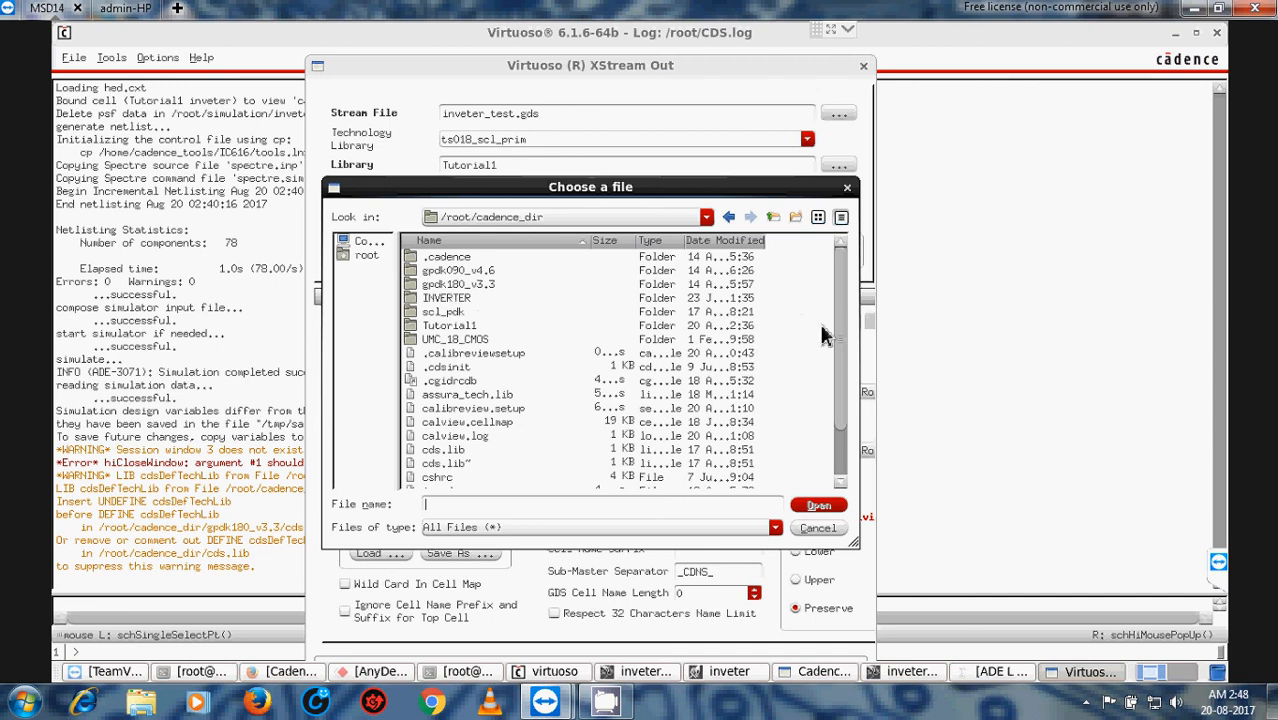
scroll(843, 460, down, 2)
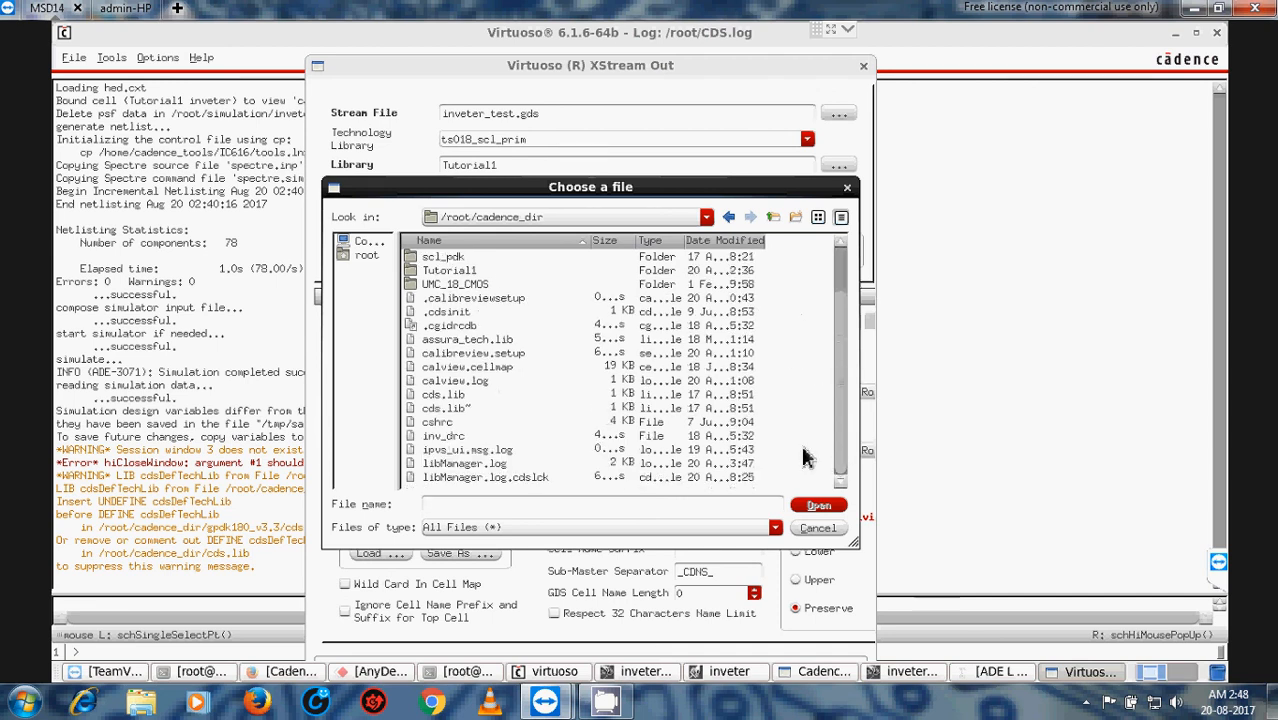
click(493, 370)
click(828, 507)
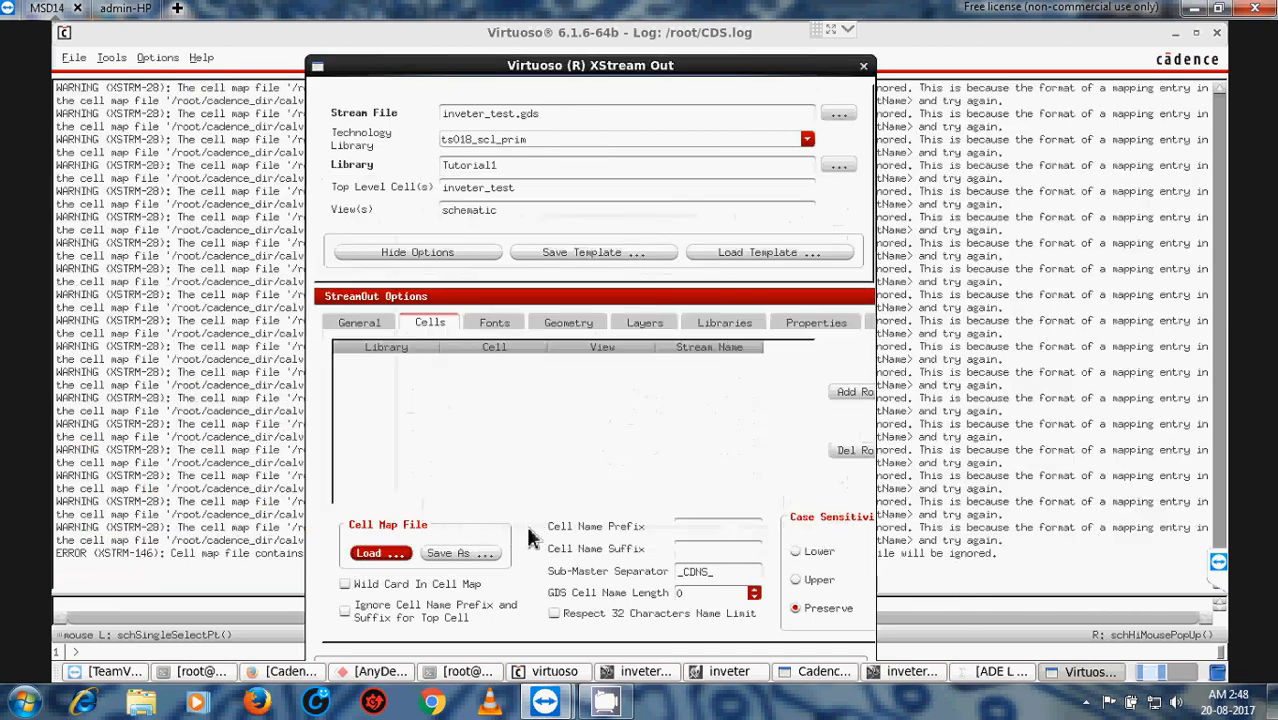
Step: Start loading a layer map file for the Stream export and browse to scl_pdk/design_kit/pdklib
click(500, 327)
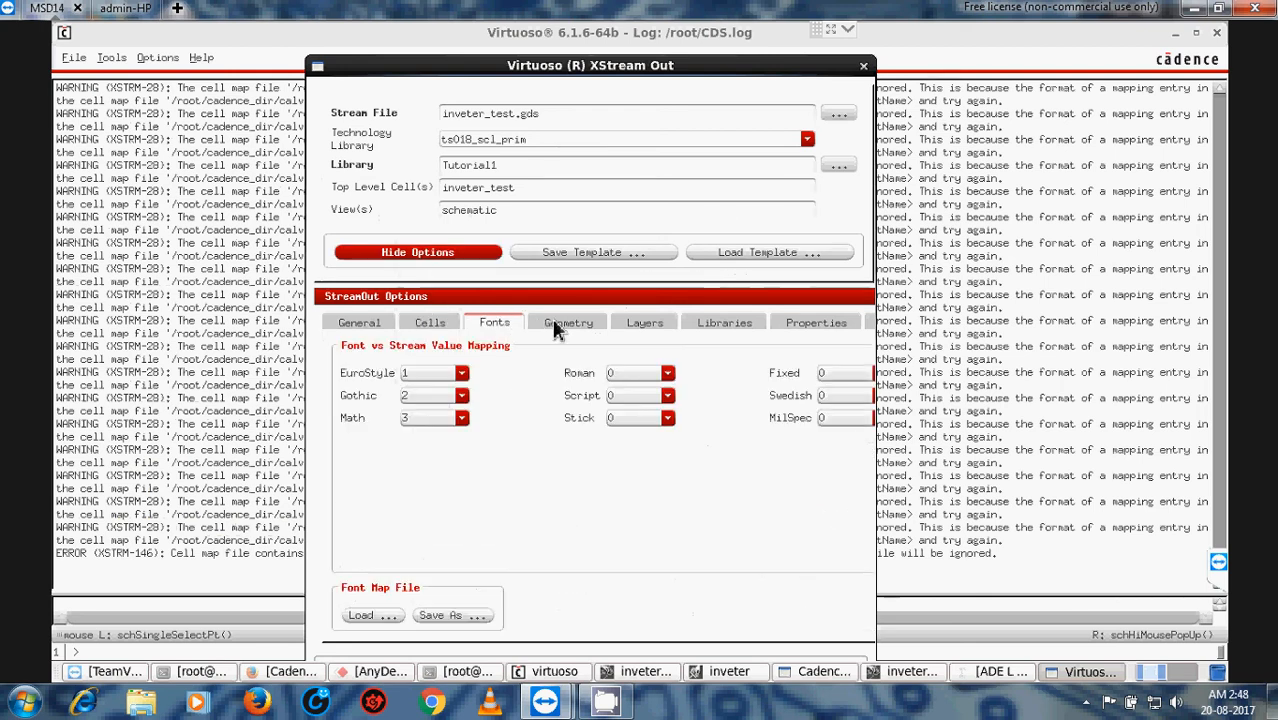
click(557, 328)
click(643, 327)
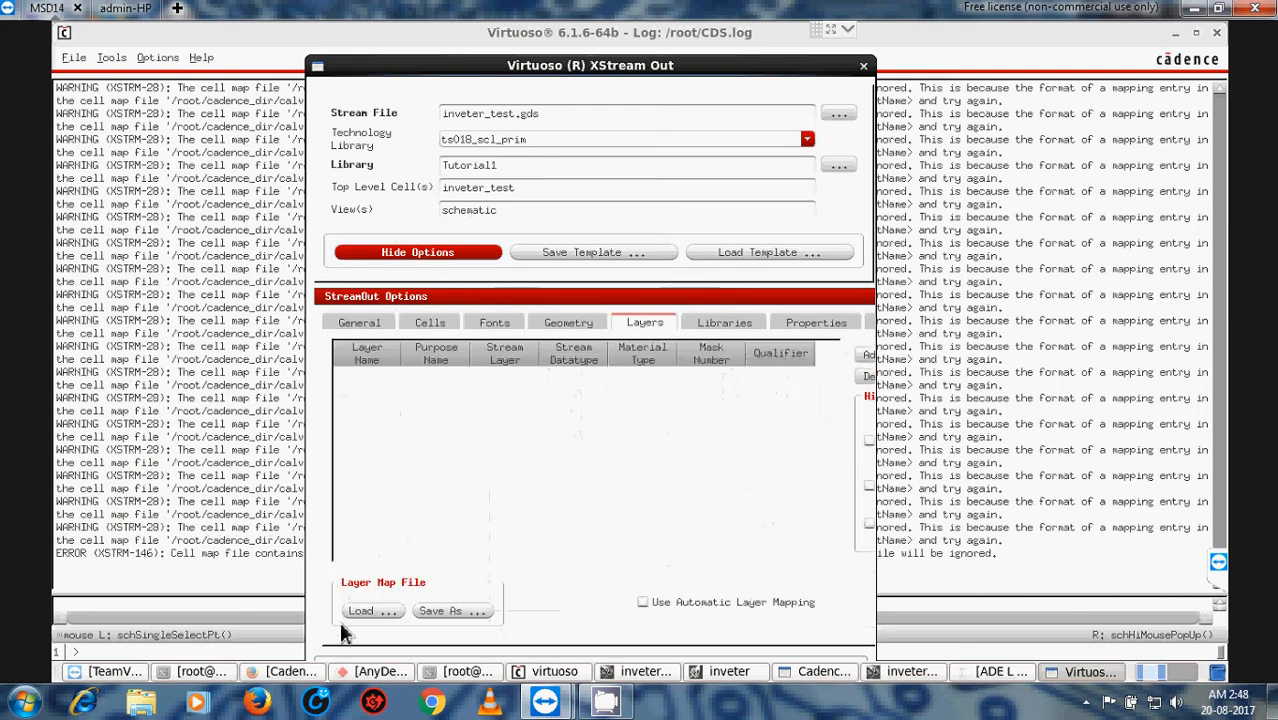
click(369, 611)
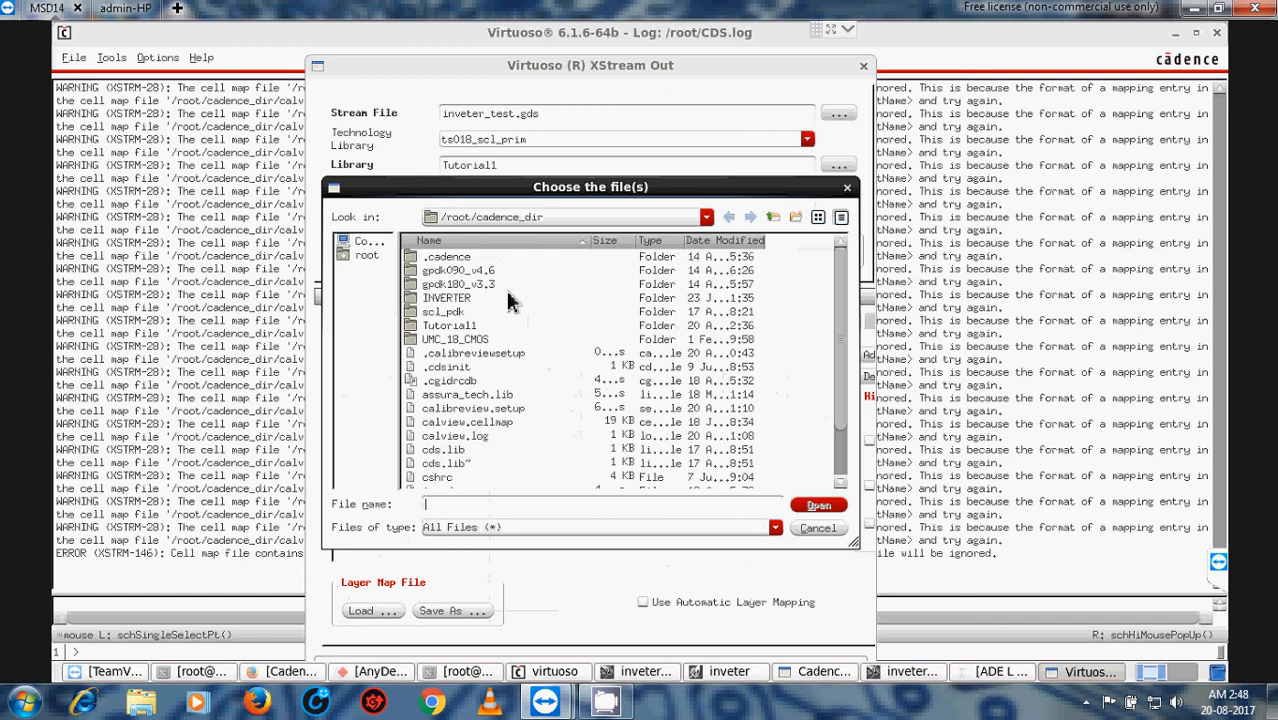
double_click(450, 314)
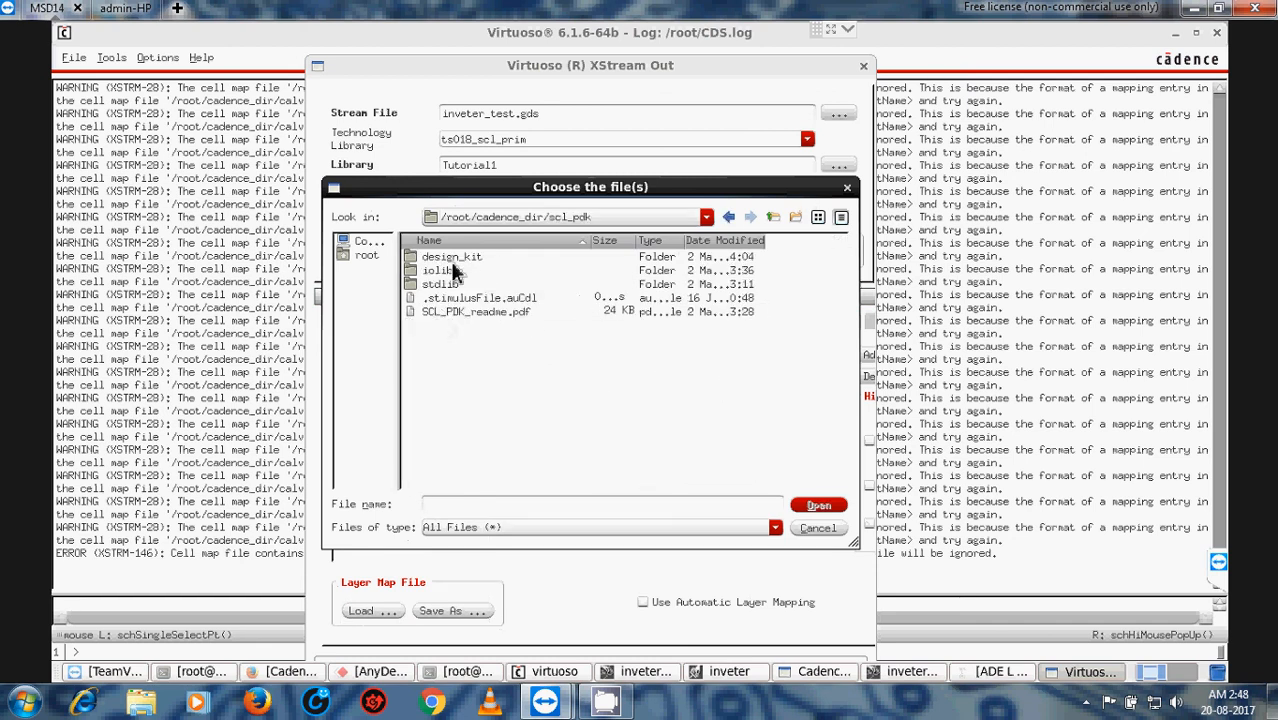
double_click(450, 258)
click(446, 286)
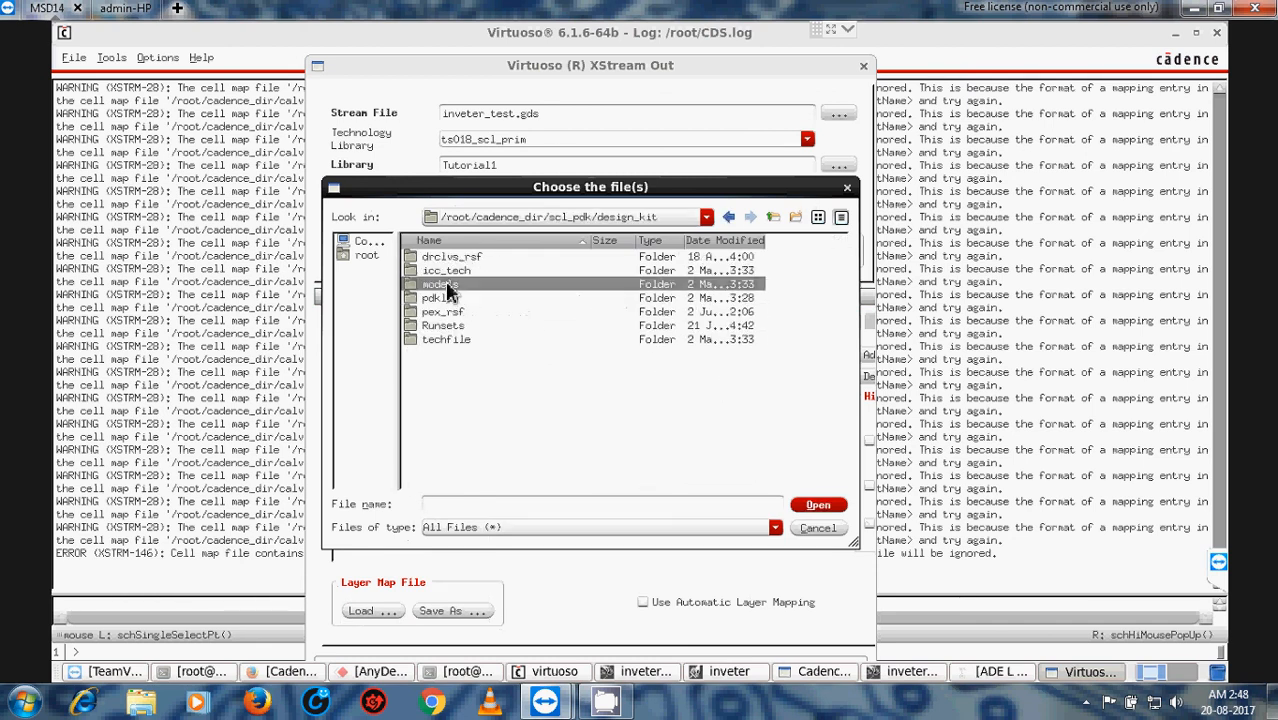
double_click(446, 286)
click(728, 217)
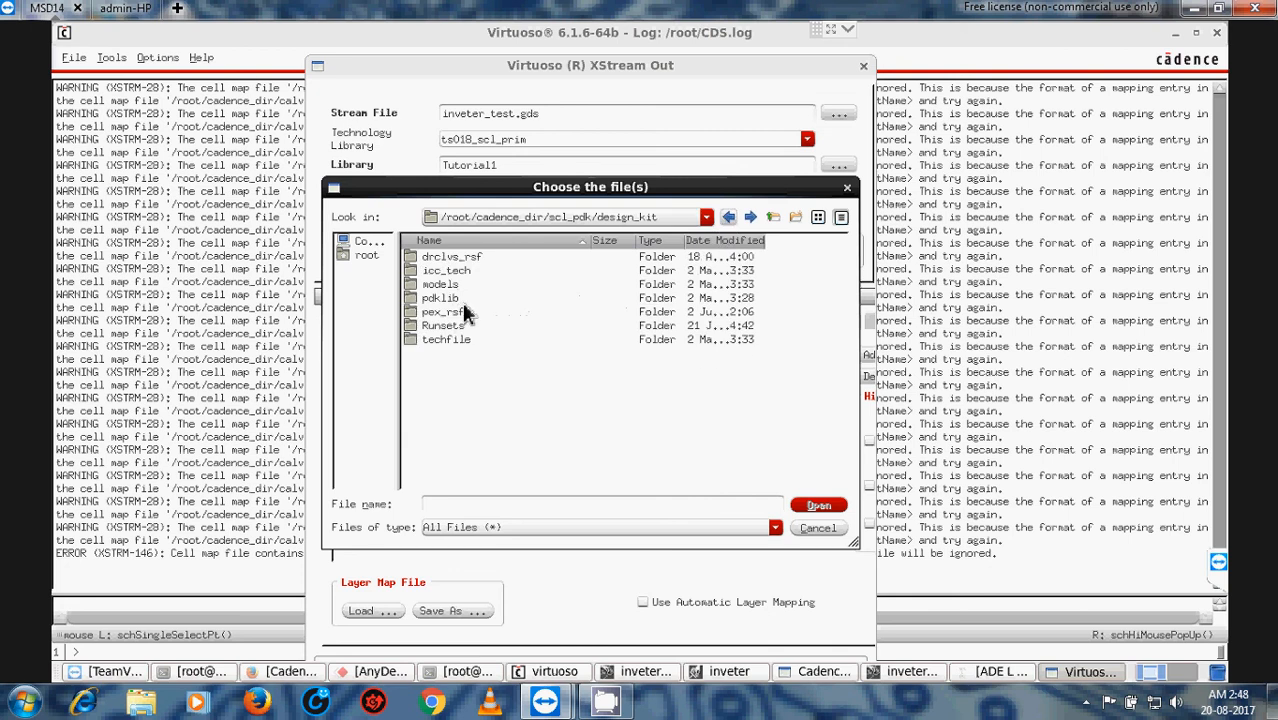
click(446, 299)
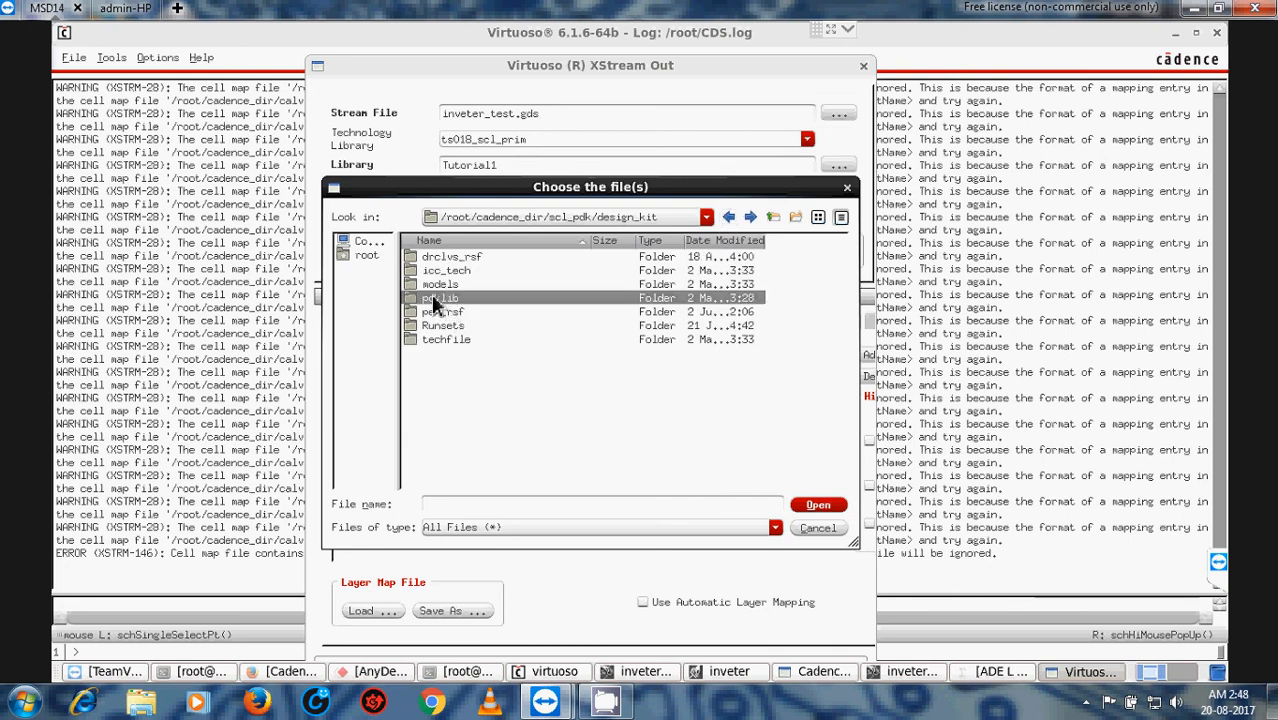
double_click(447, 299)
Step: Load ts018_scl_prim.layermap as the layer map from the ts018_scl_prim folder under cadence/OA, in rev0.0/ref_libs
double_click(442, 258)
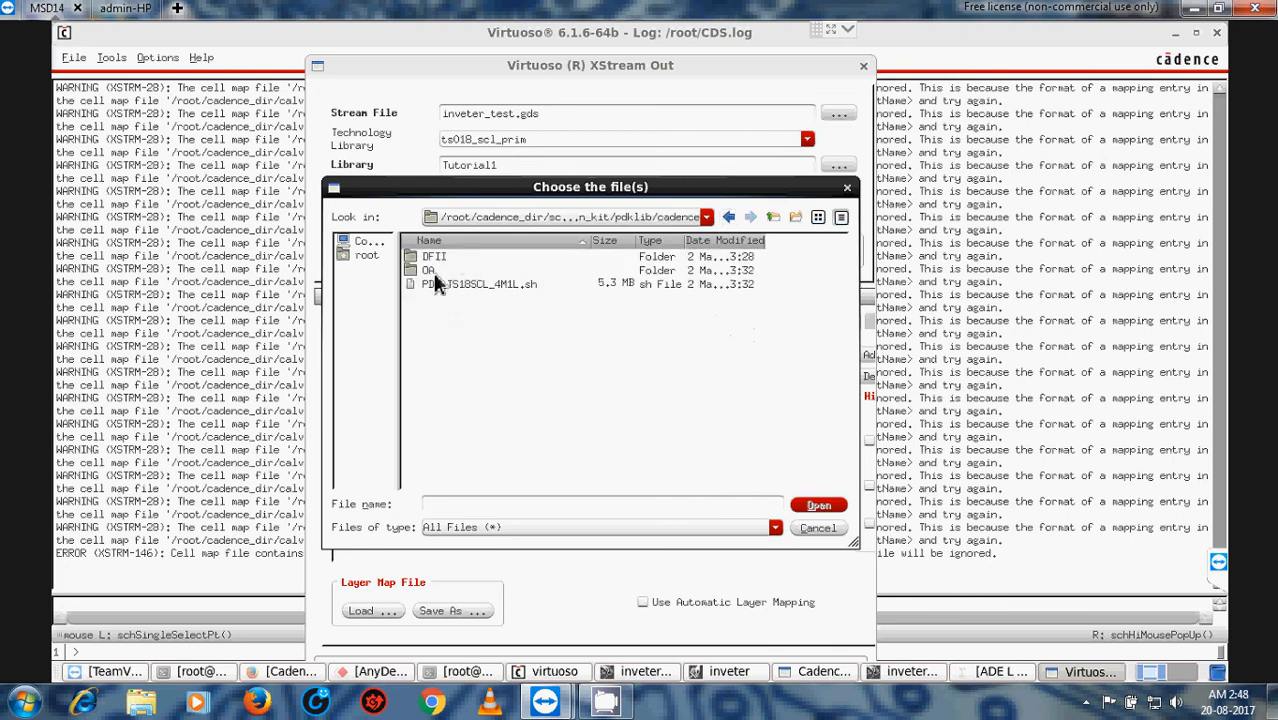
double_click(432, 272)
double_click(446, 258)
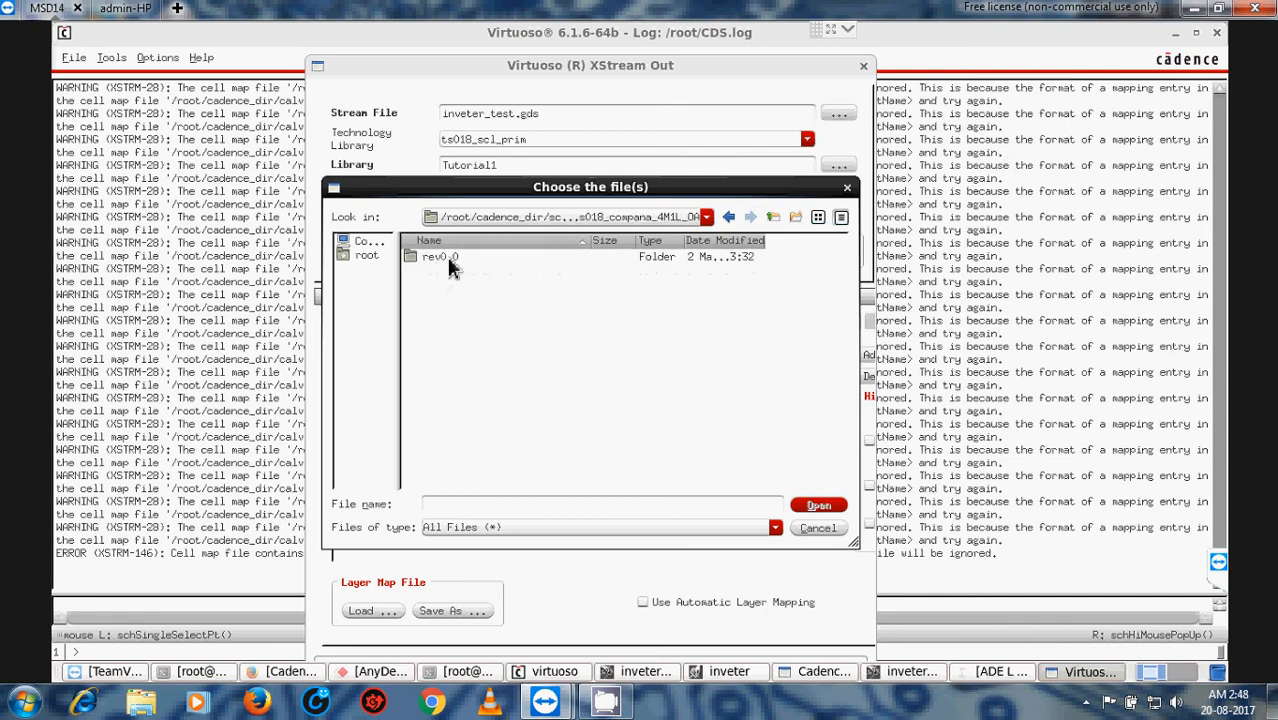
double_click(447, 257)
double_click(450, 256)
double_click(450, 256)
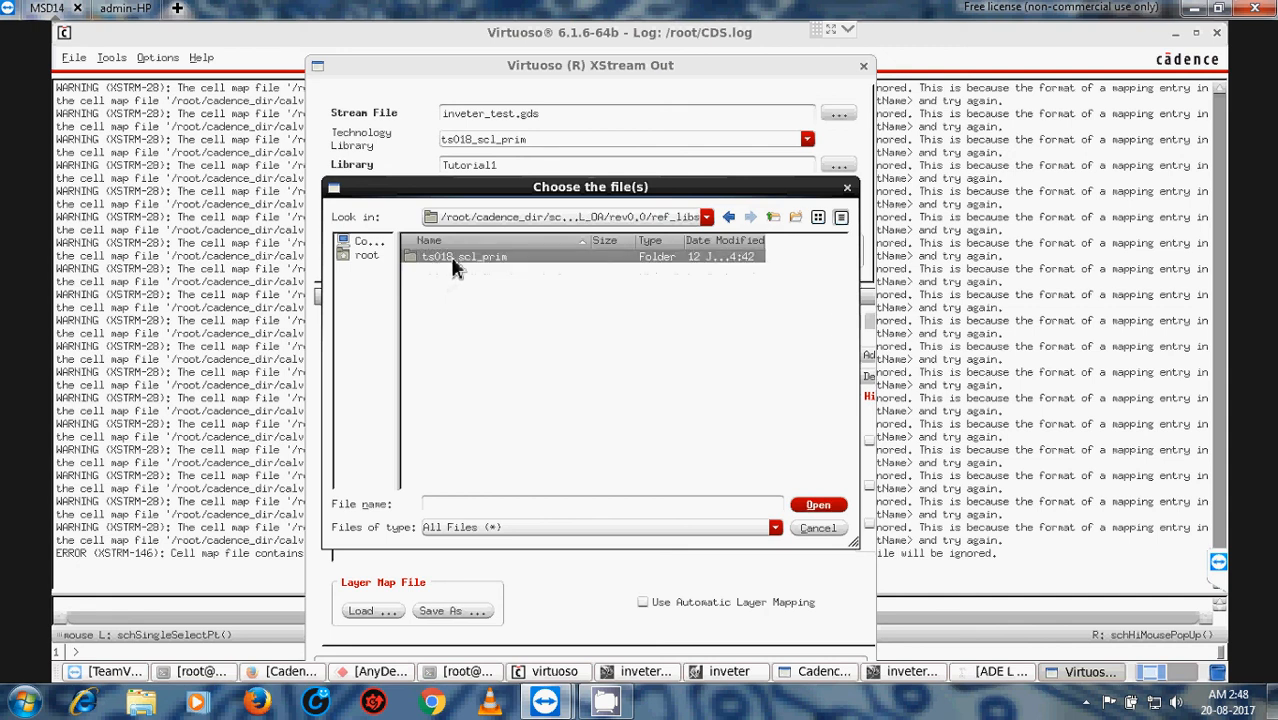
drag(842, 288, 838, 487)
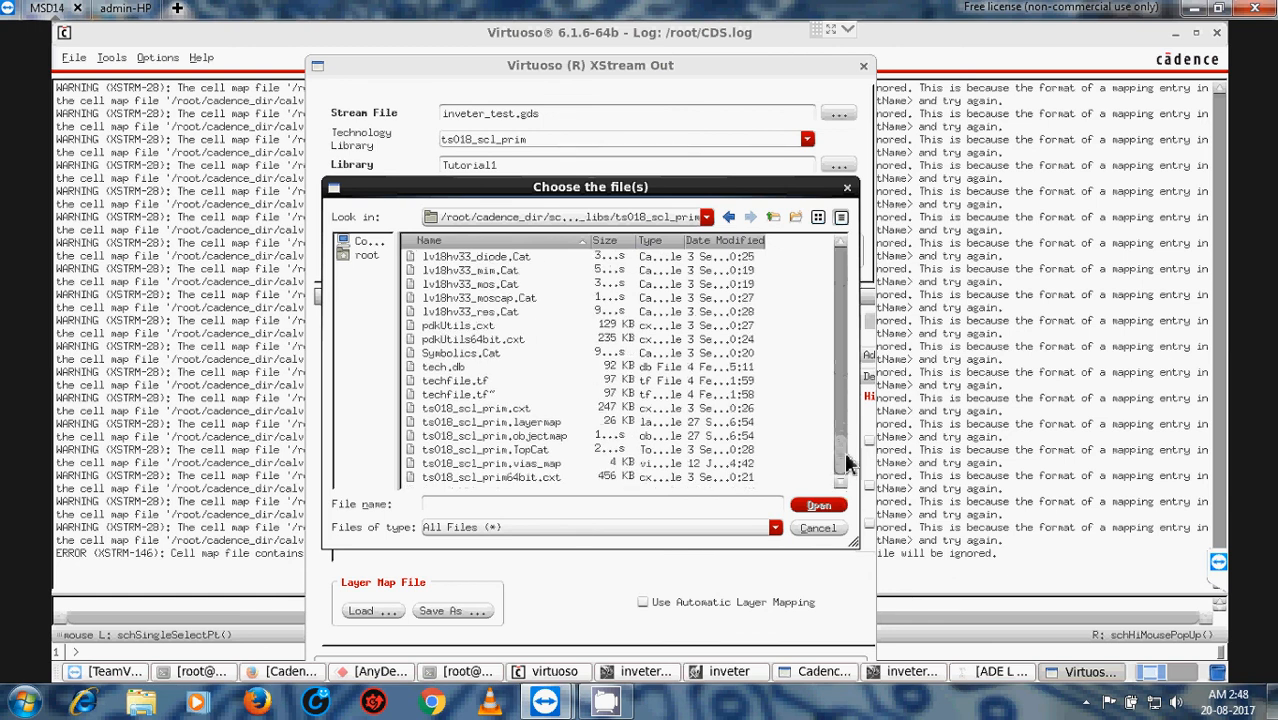
click(545, 424)
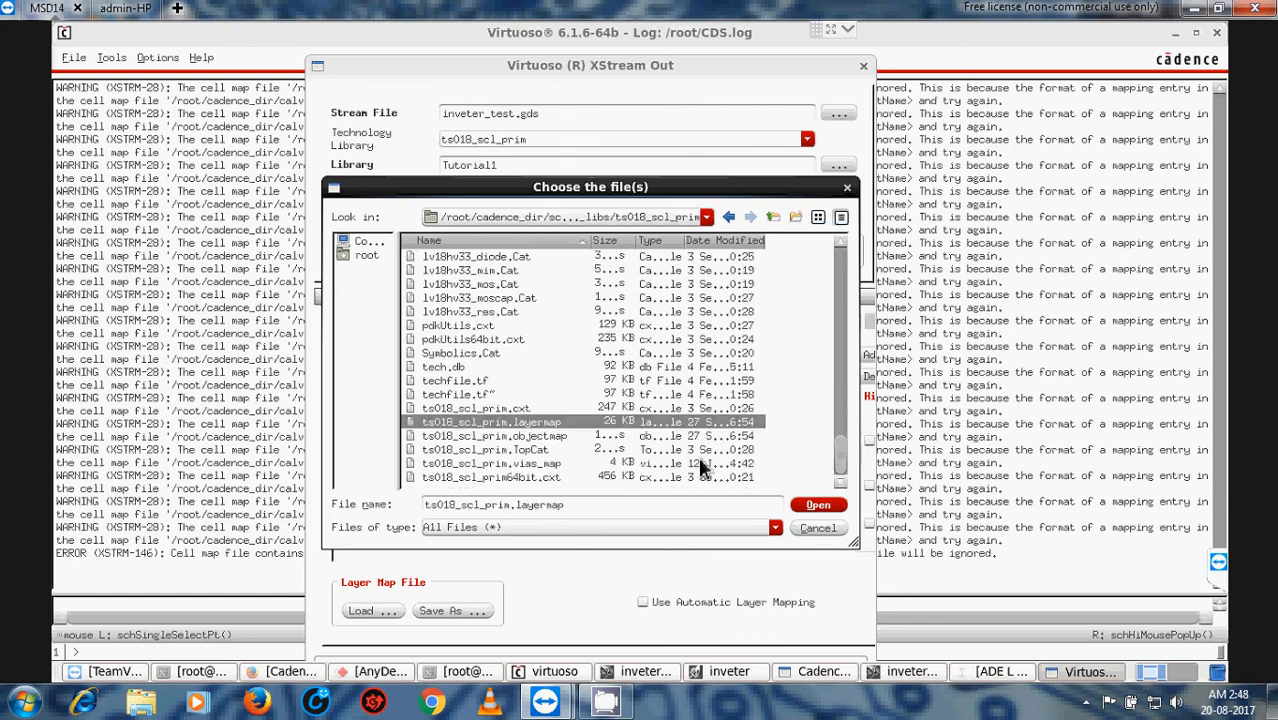
click(816, 505)
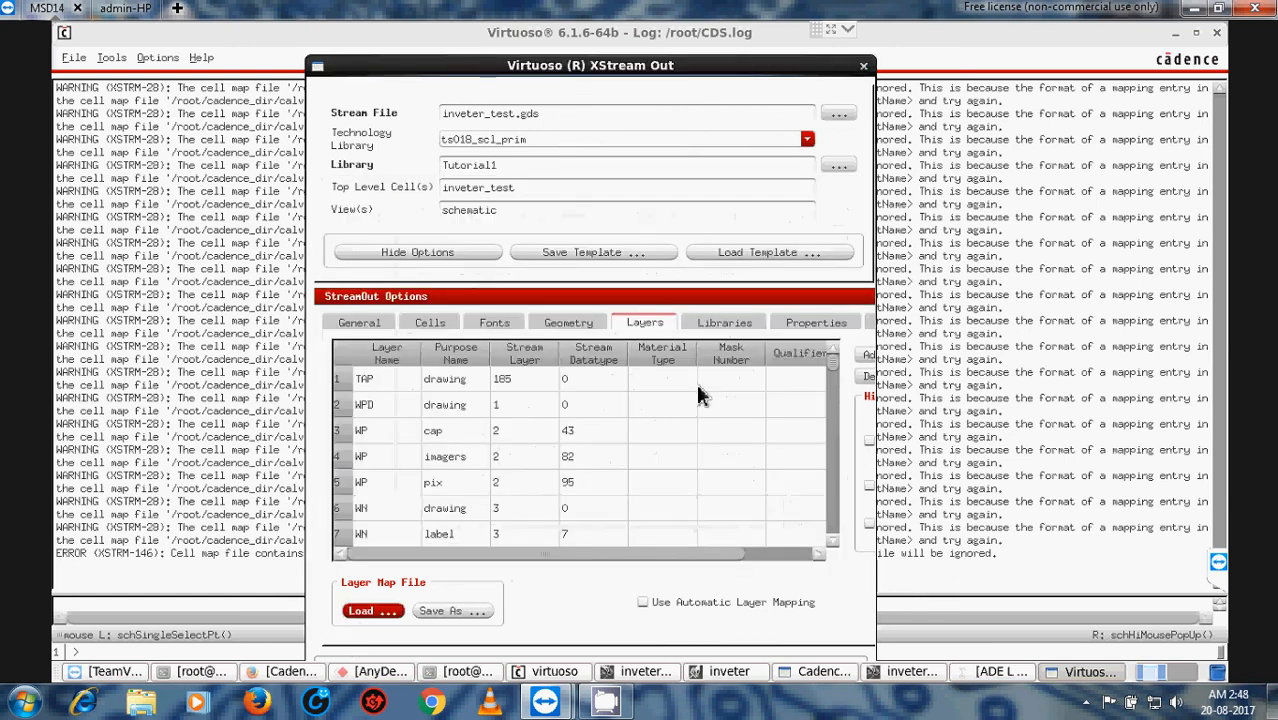
Step: Review the Stream export's library, property, general, cell, font, geometry and layer settings without loading a font map file
click(740, 326)
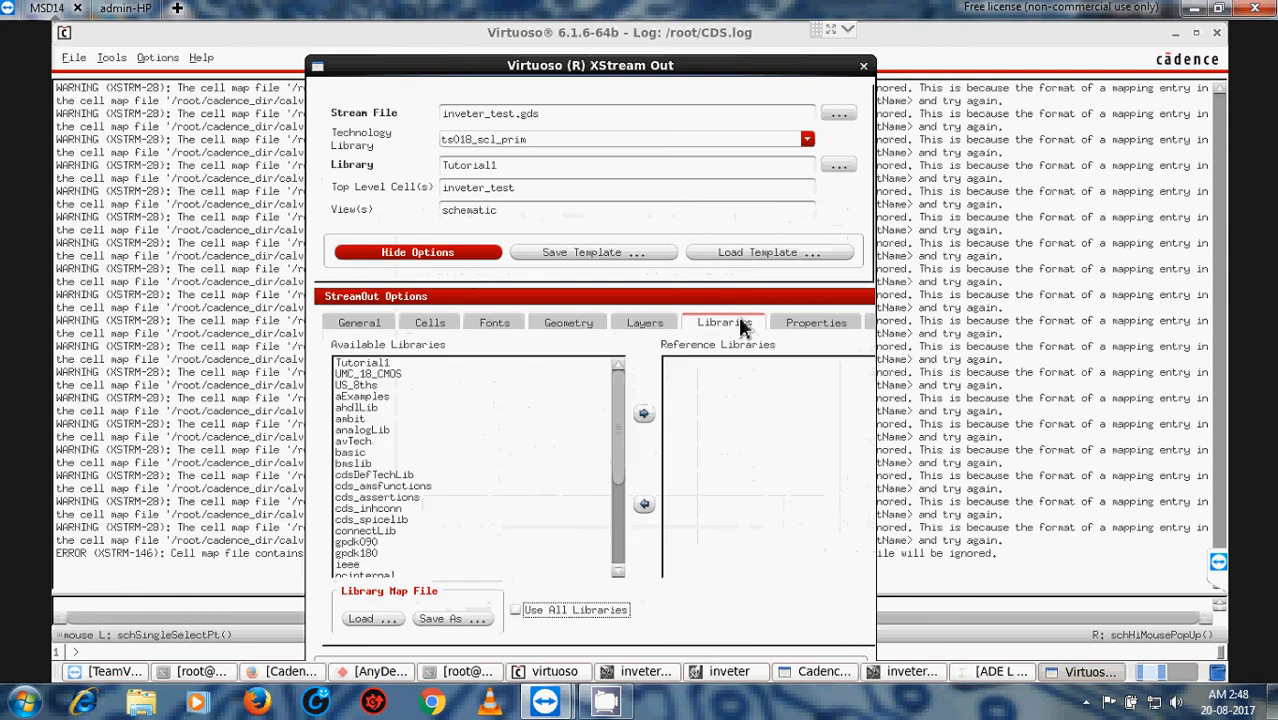
click(802, 327)
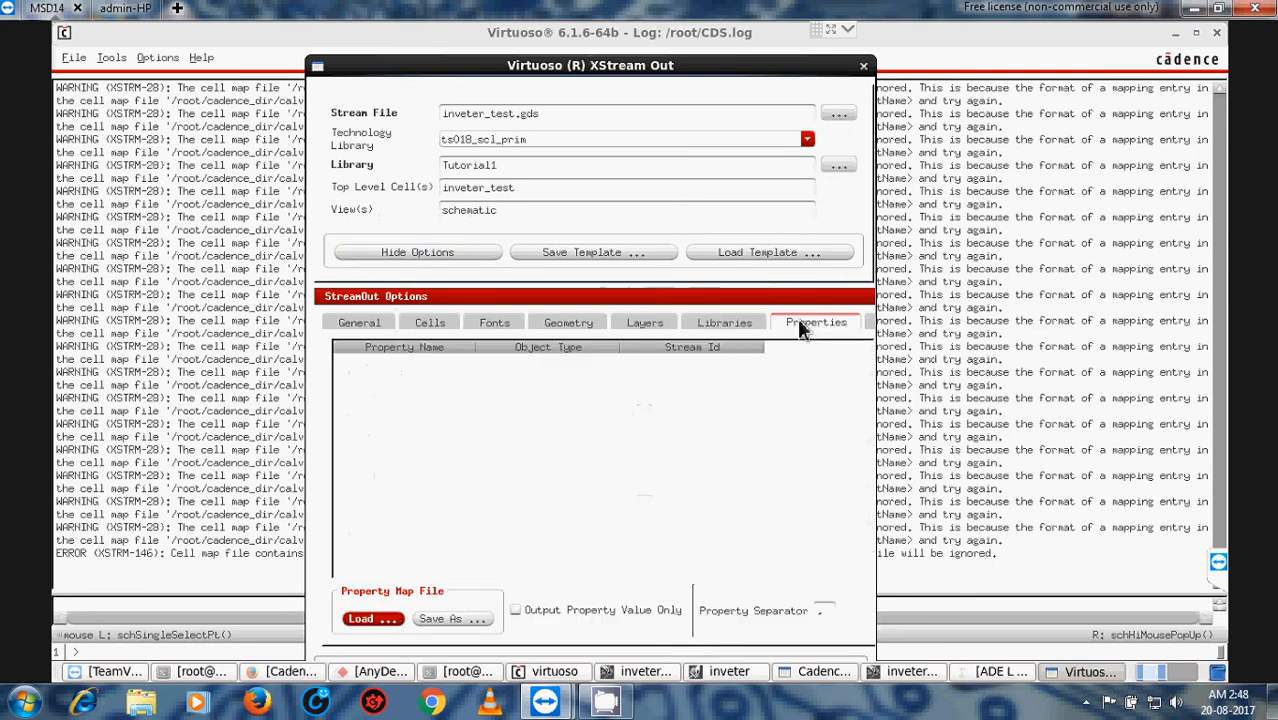
click(431, 325)
click(360, 325)
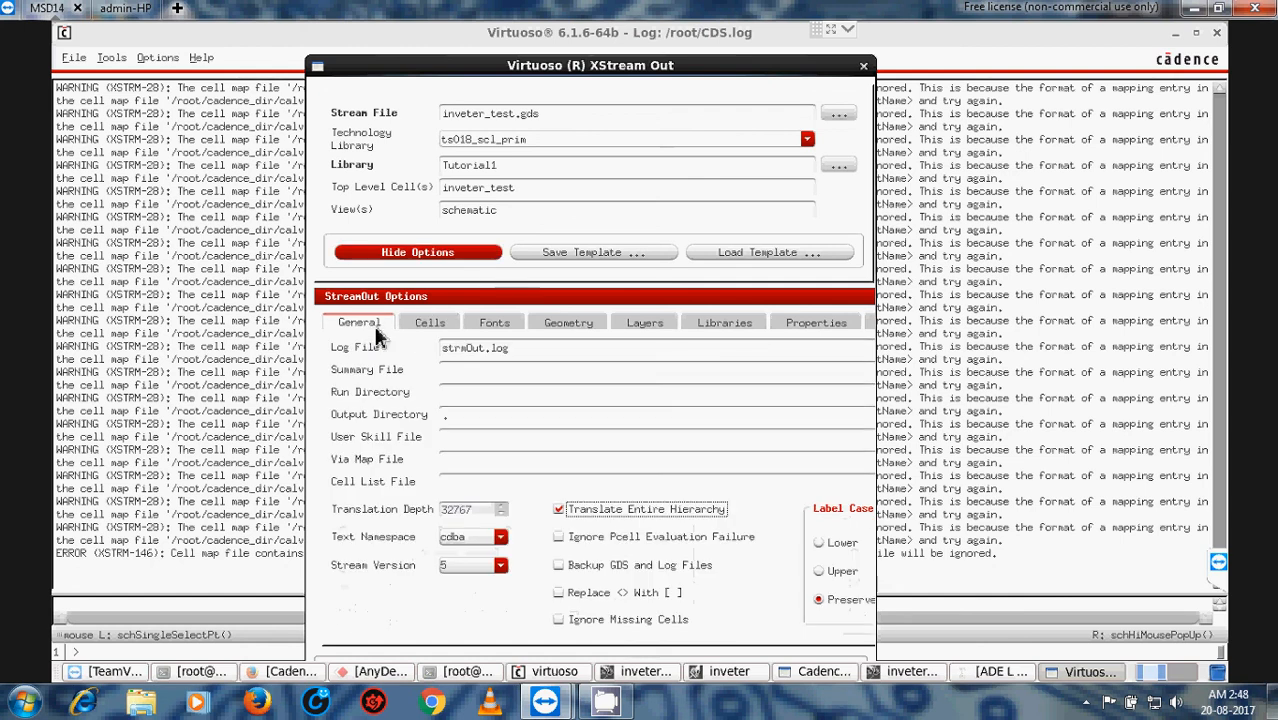
click(428, 328)
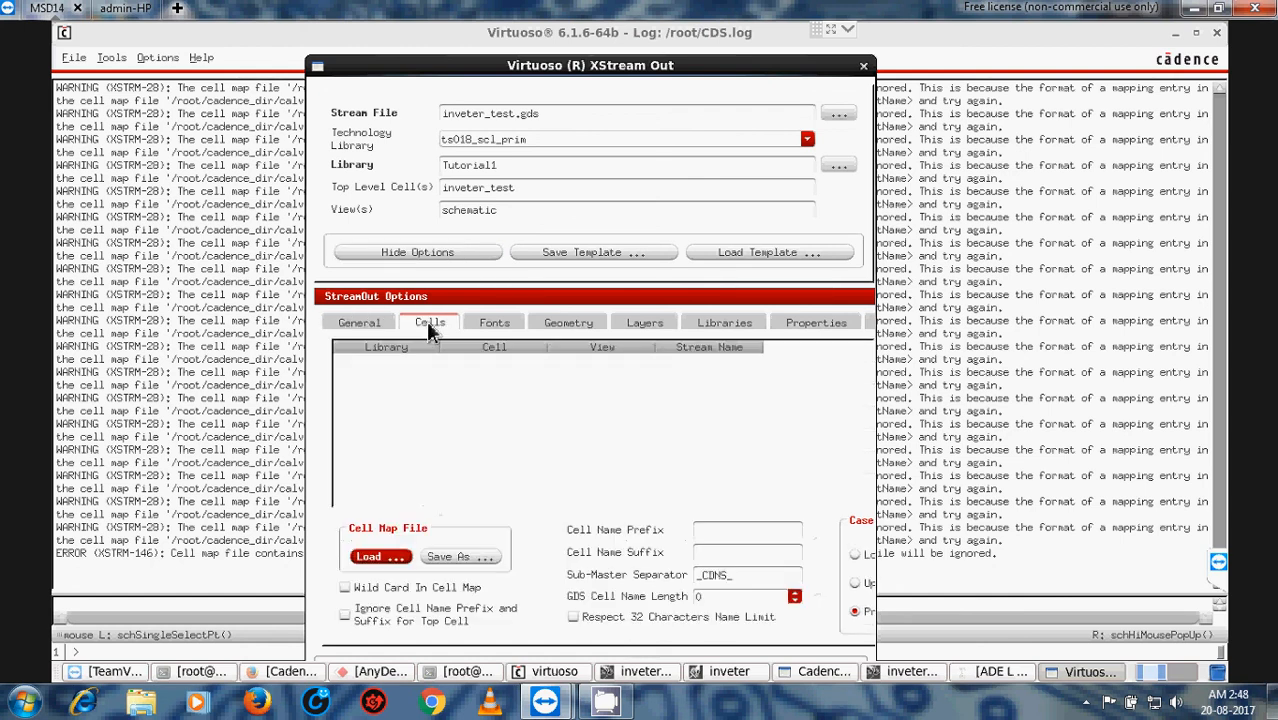
click(490, 333)
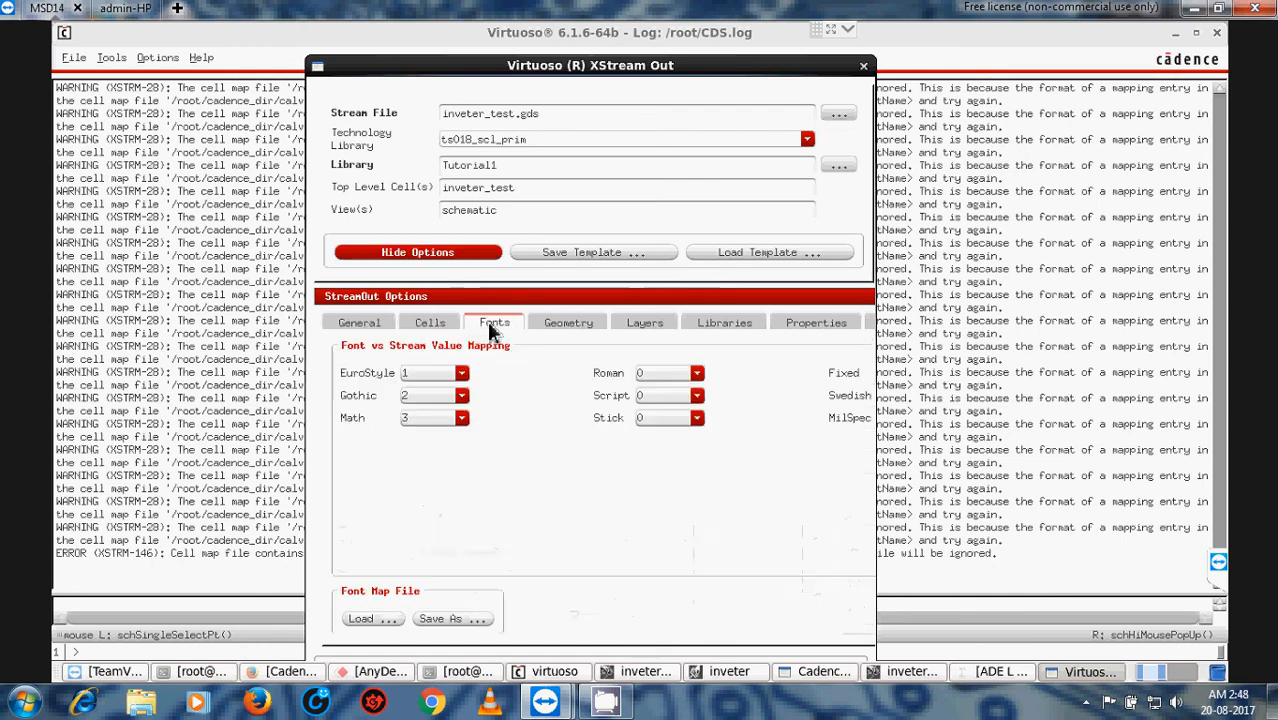
click(365, 624)
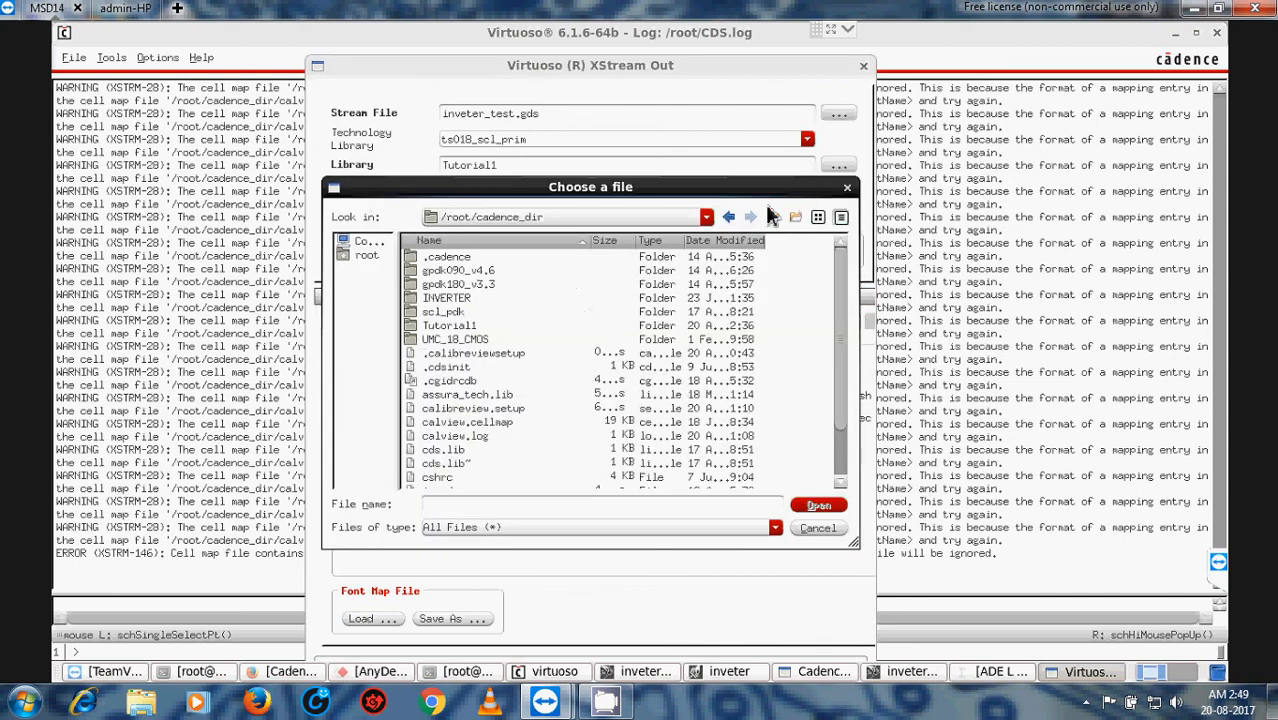
click(847, 187)
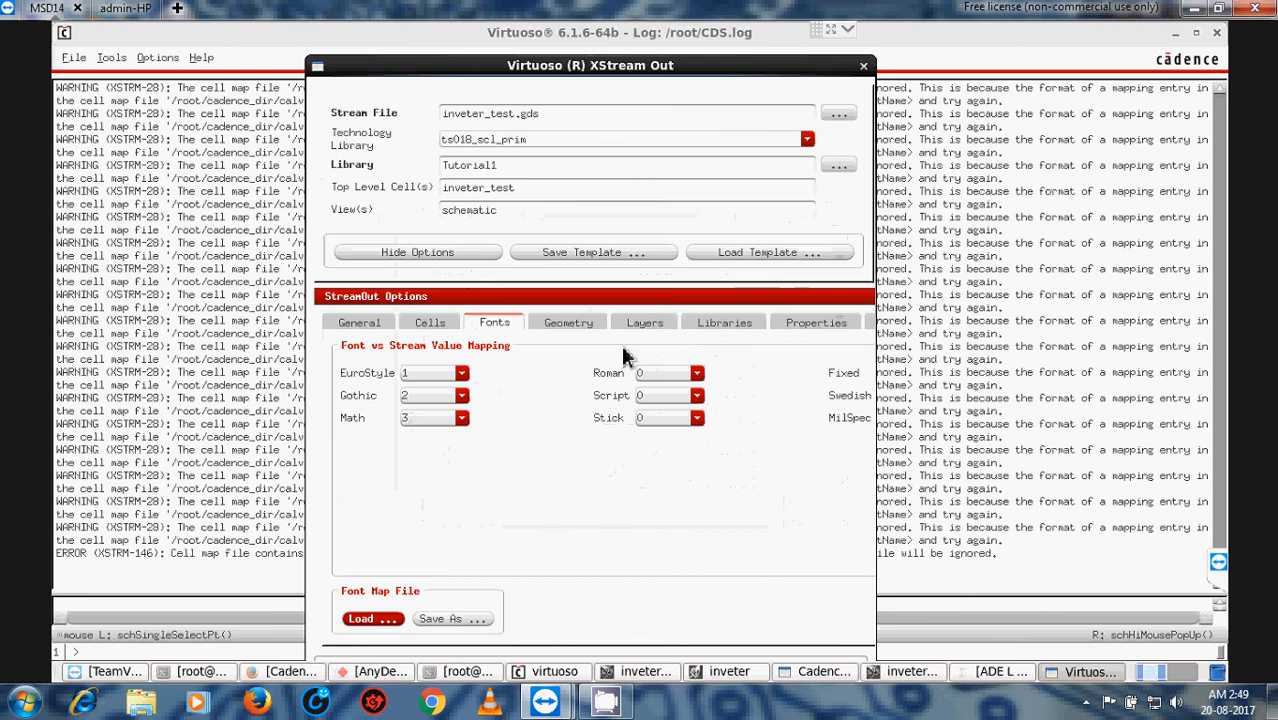
click(589, 326)
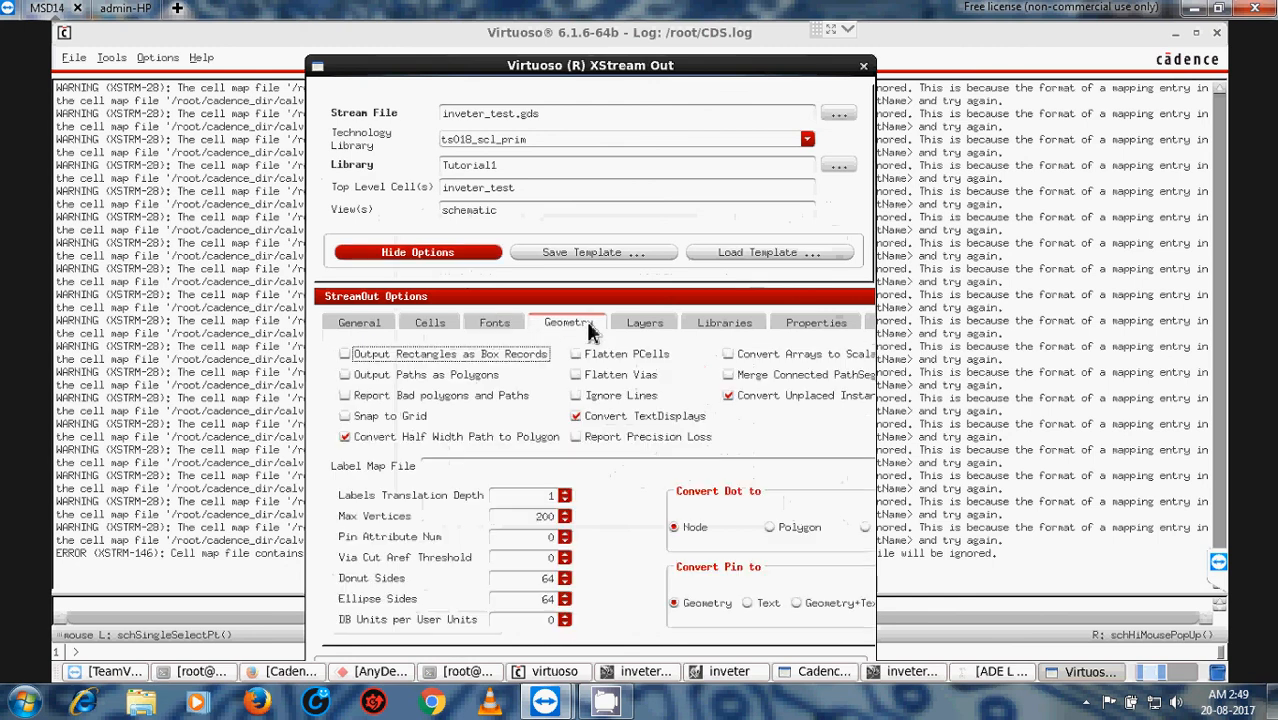
click(644, 326)
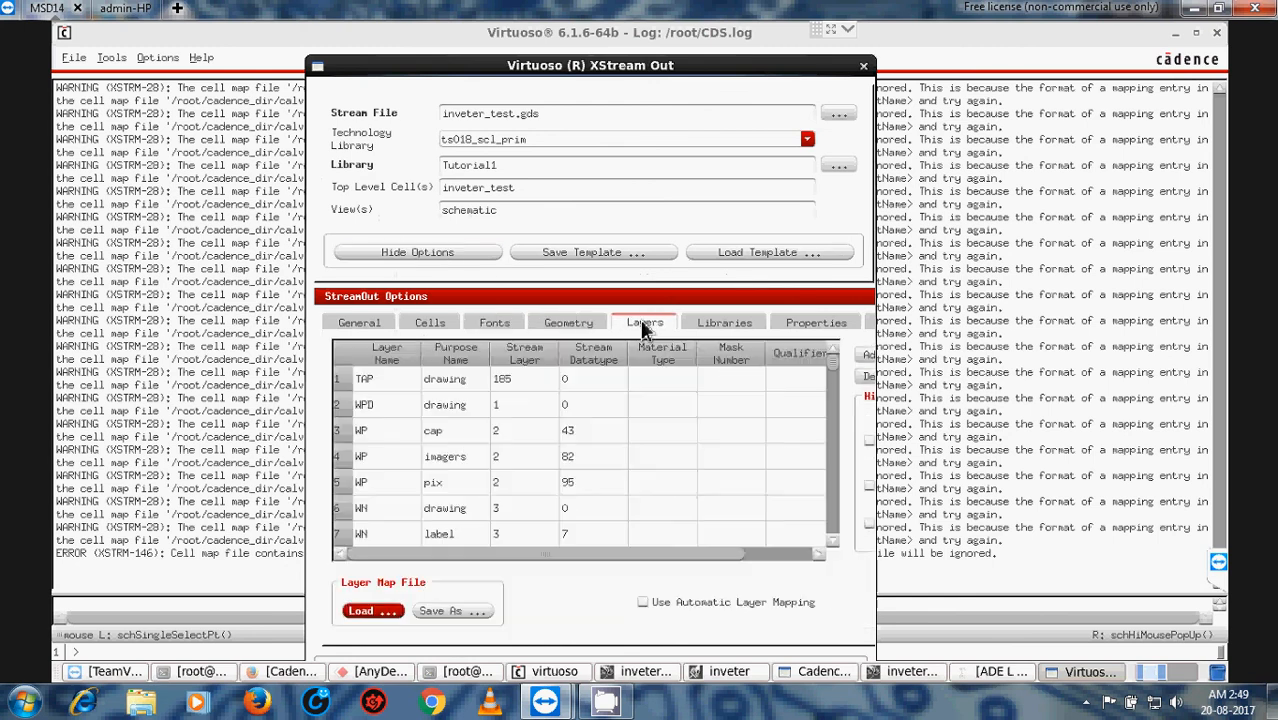
click(727, 326)
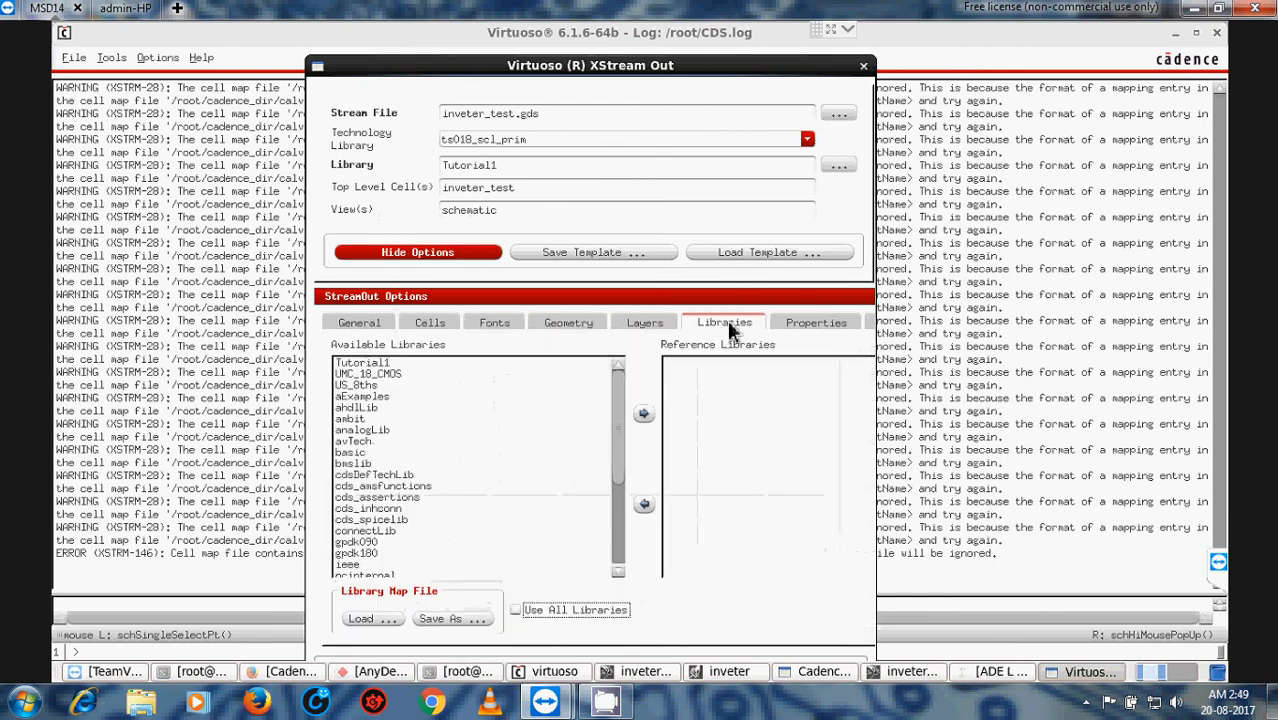
click(818, 326)
Step: Start loading an object map file for the Stream export and browse to scl_pdk/design_kit/pdklib/cadence
click(871, 326)
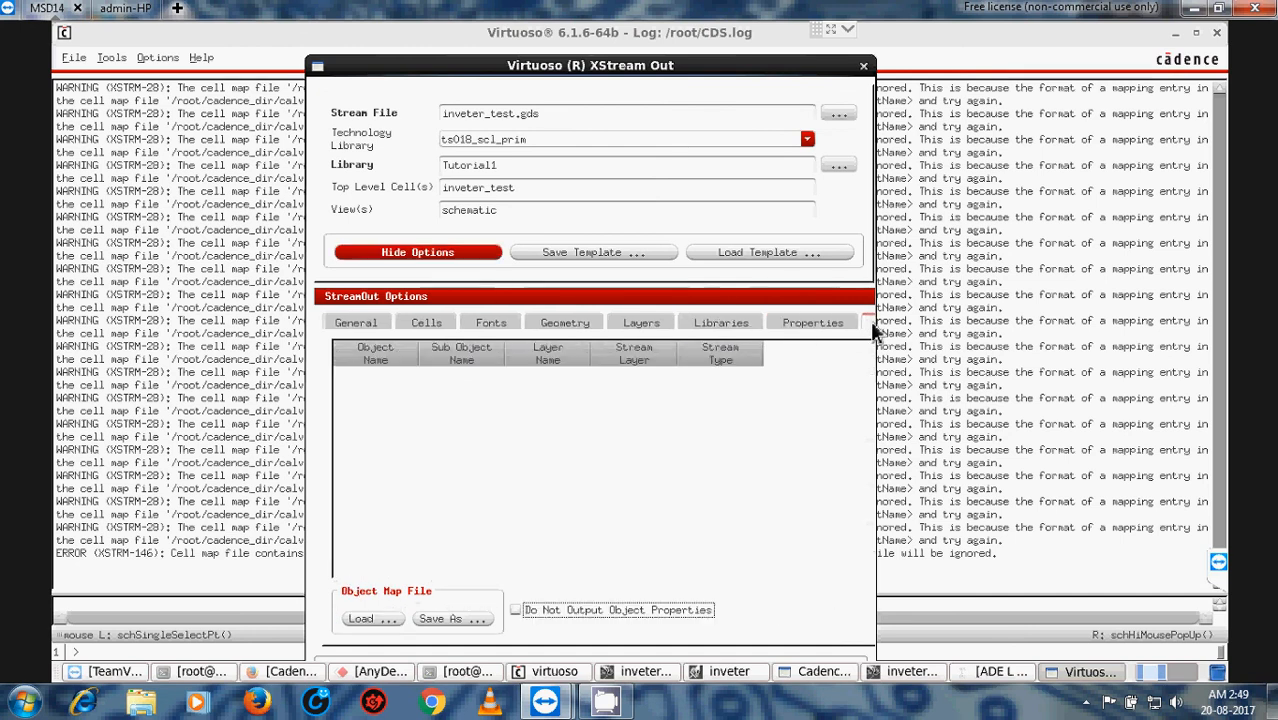
click(370, 618)
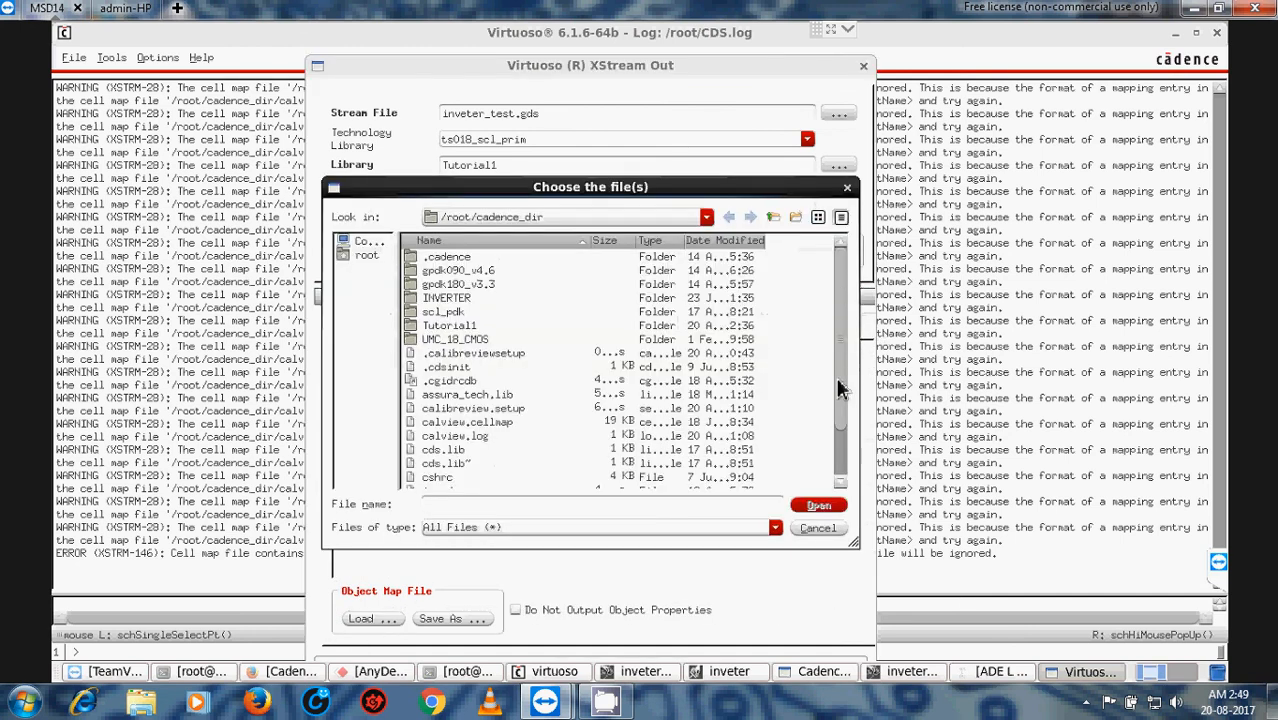
scroll(843, 390, down, 2)
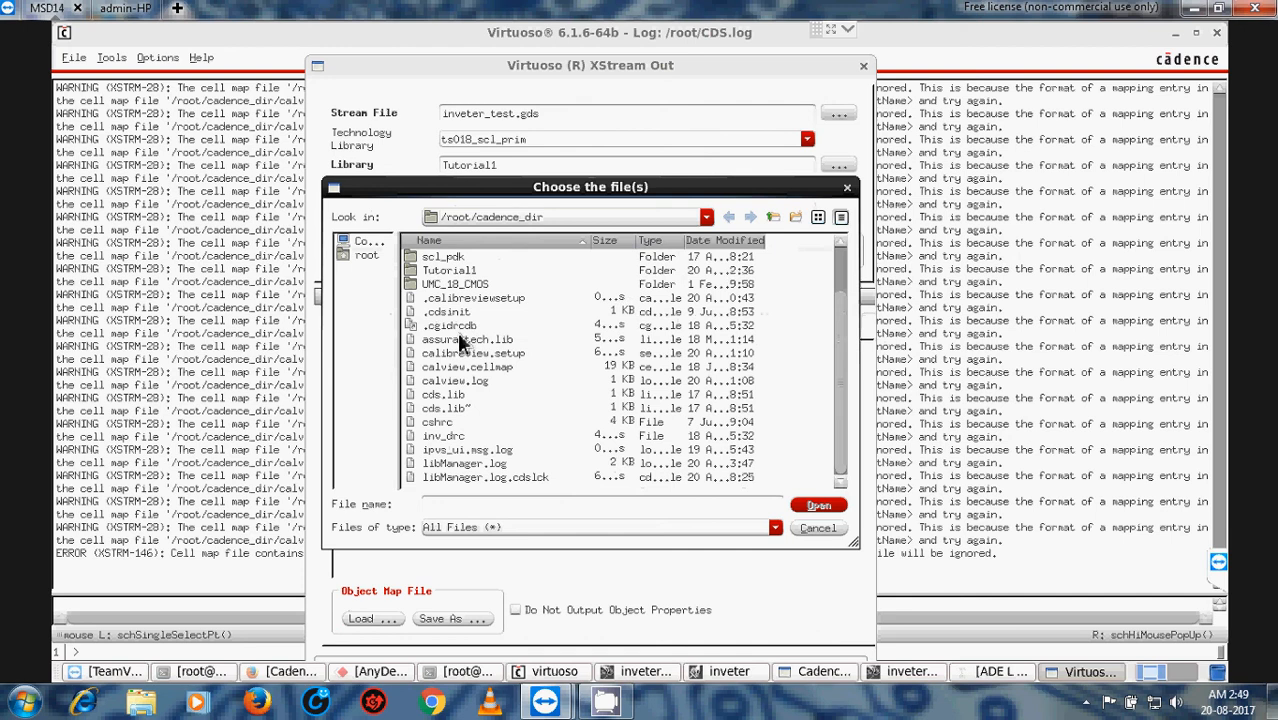
click(449, 262)
double_click(449, 262)
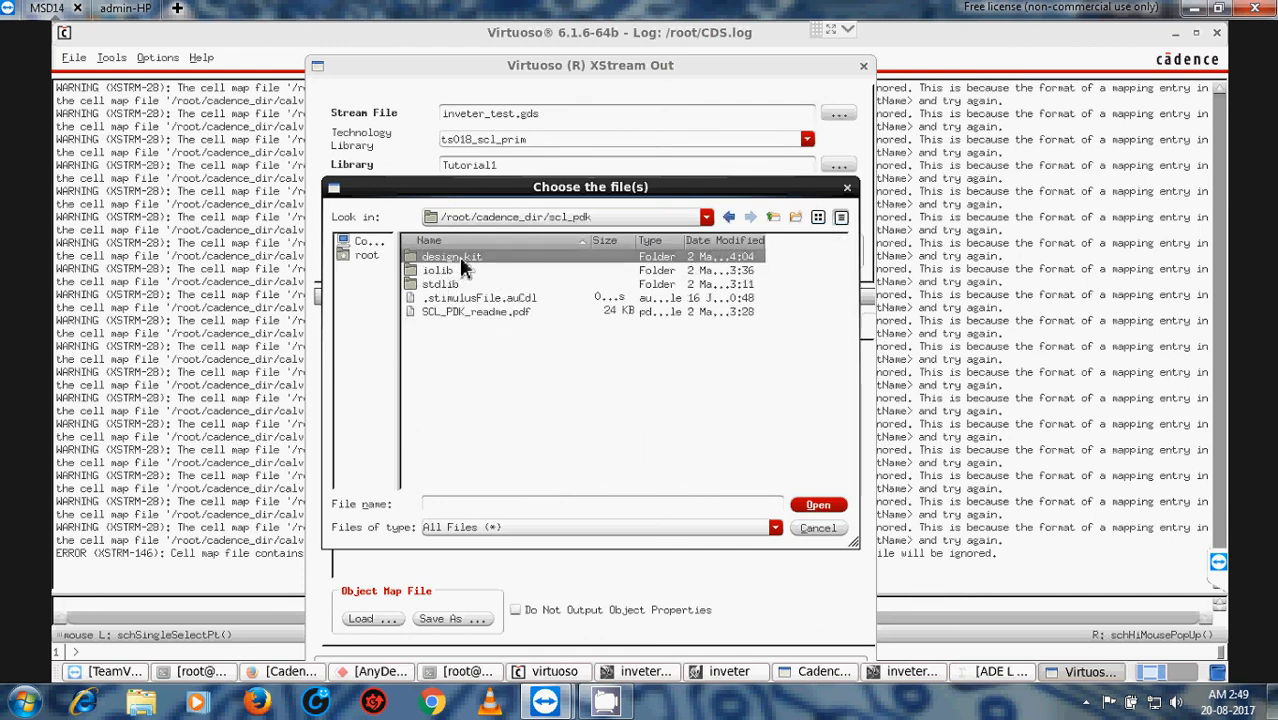
double_click(461, 262)
click(445, 298)
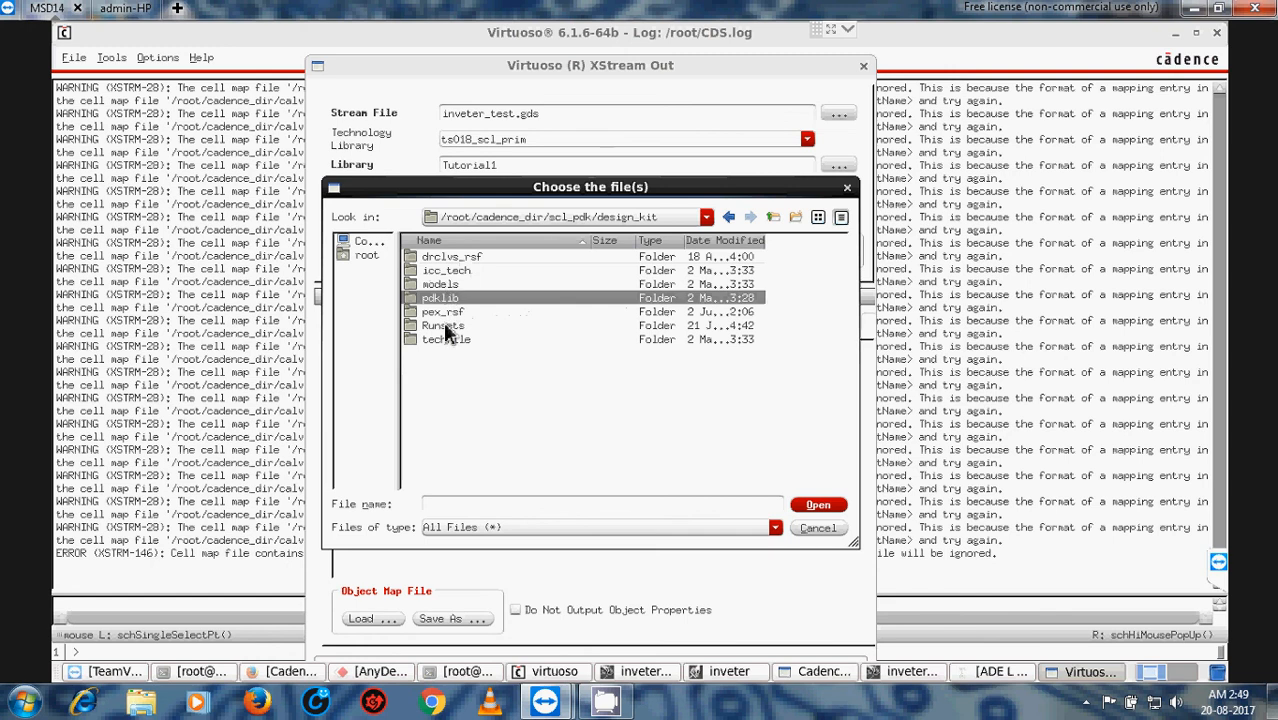
double_click(452, 302)
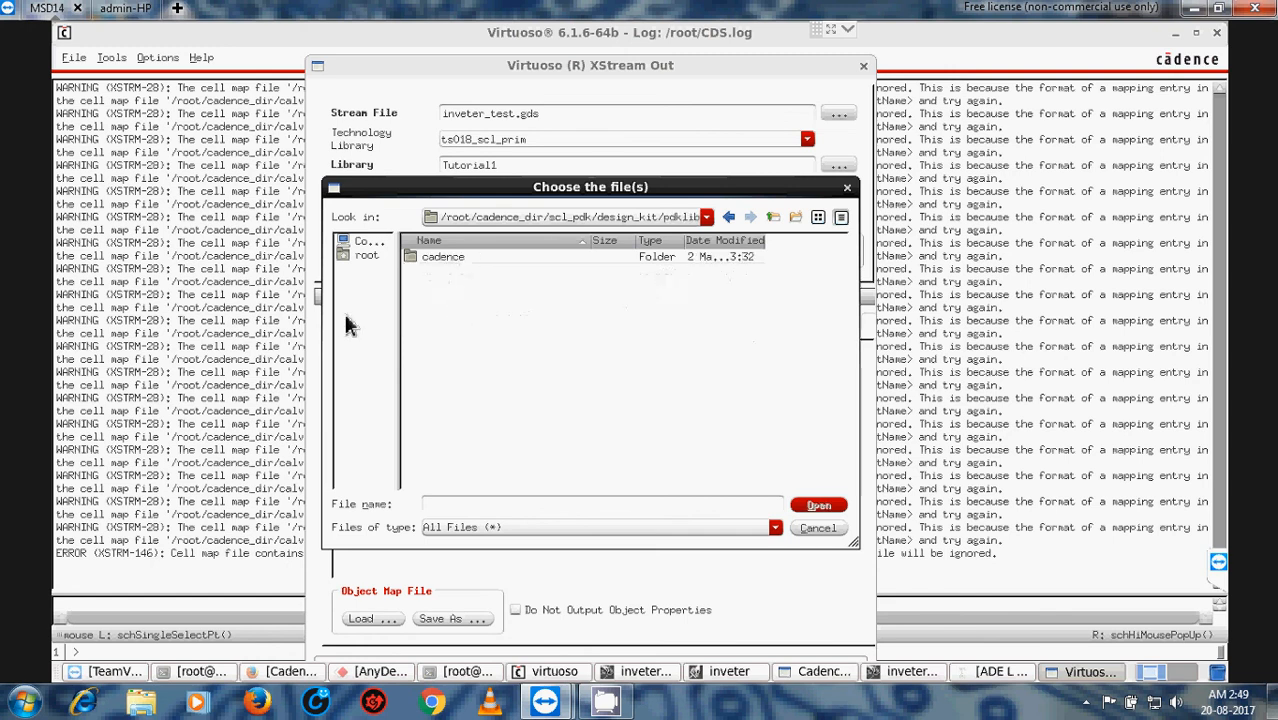
click(443, 262)
double_click(443, 262)
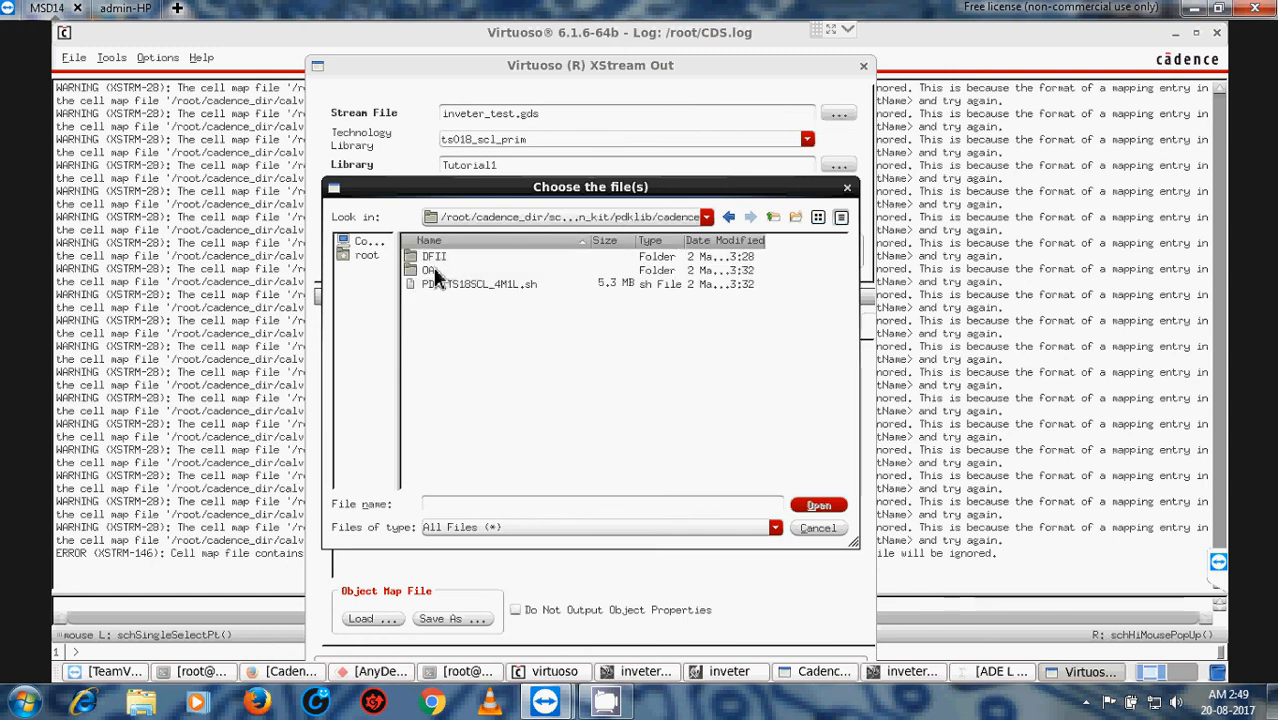
Step: Load ts018_scl_prim.objectmap as the object map from the OA library's rev0.0/ref_libs/ts018_scl_prim folder
click(433, 270)
double_click(443, 270)
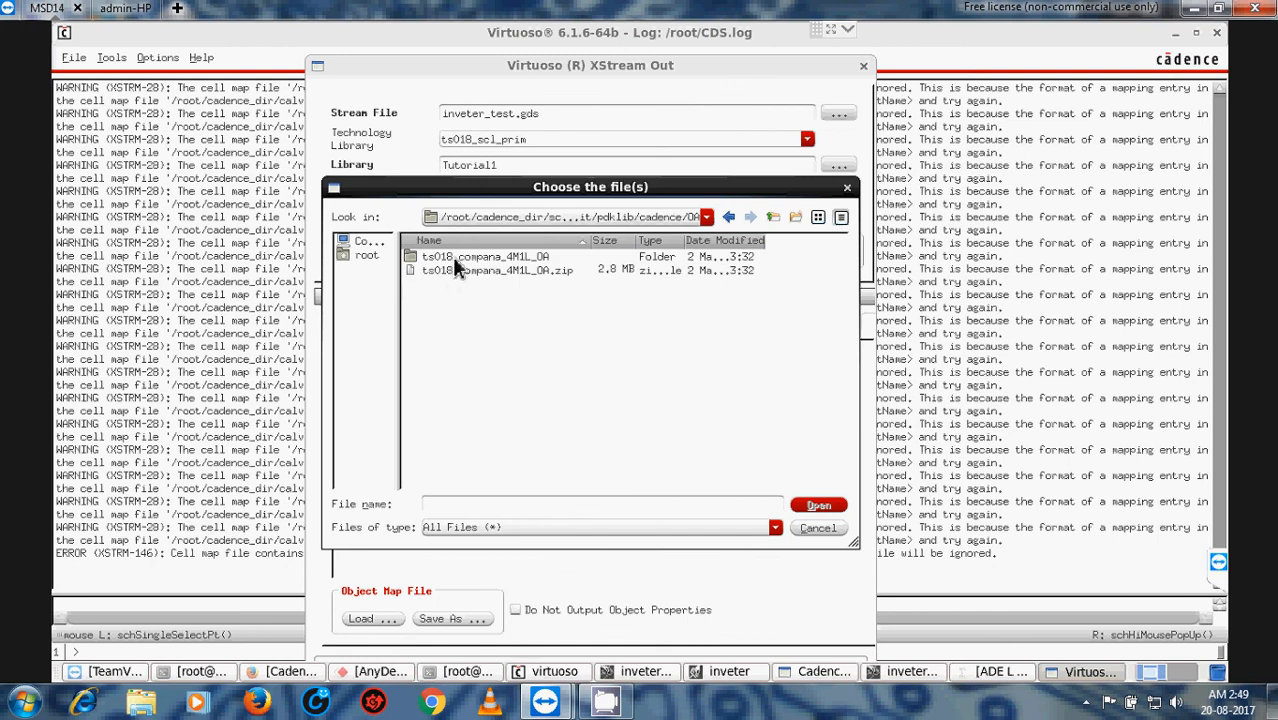
double_click(455, 259)
double_click(455, 259)
double_click(455, 259)
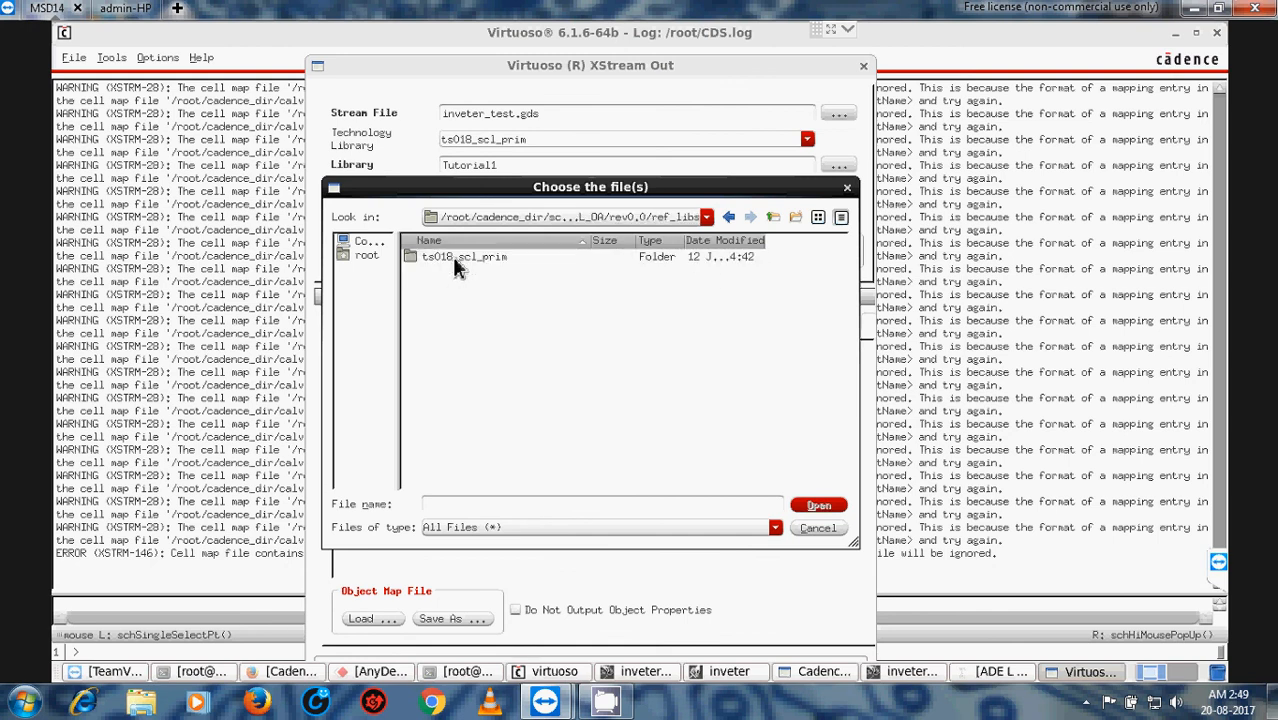
double_click(455, 259)
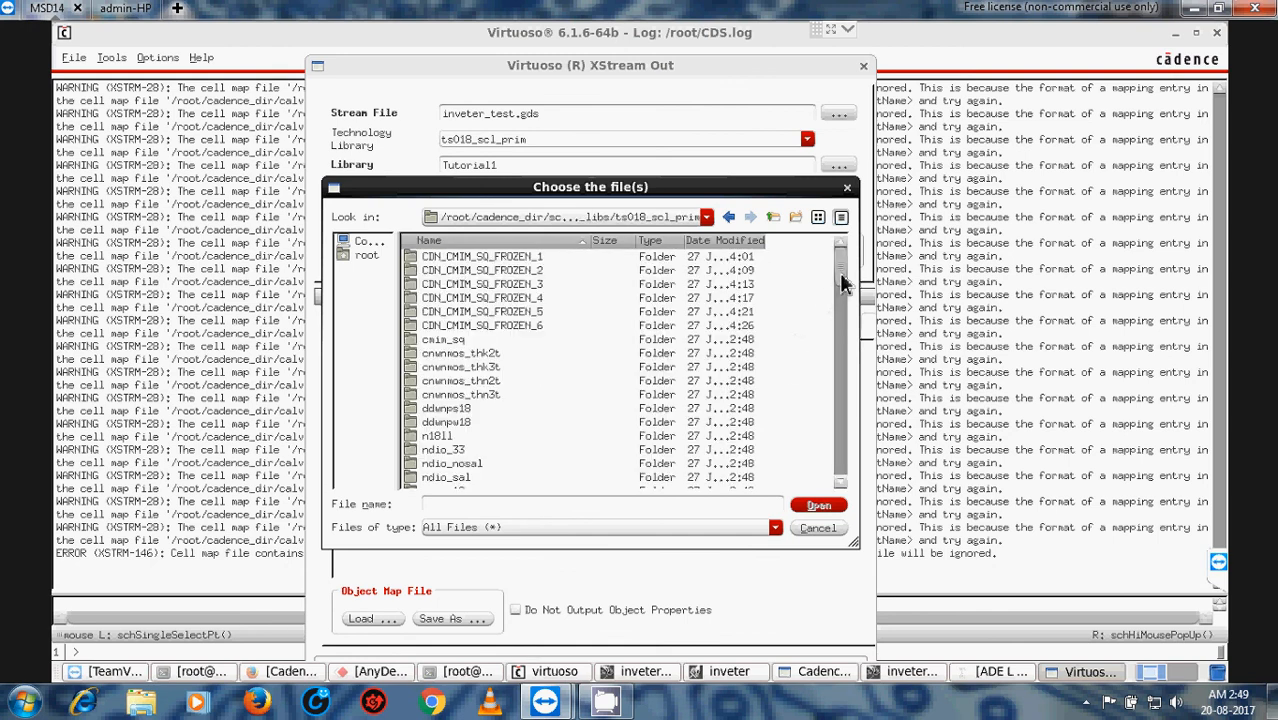
drag(840, 275, 847, 331)
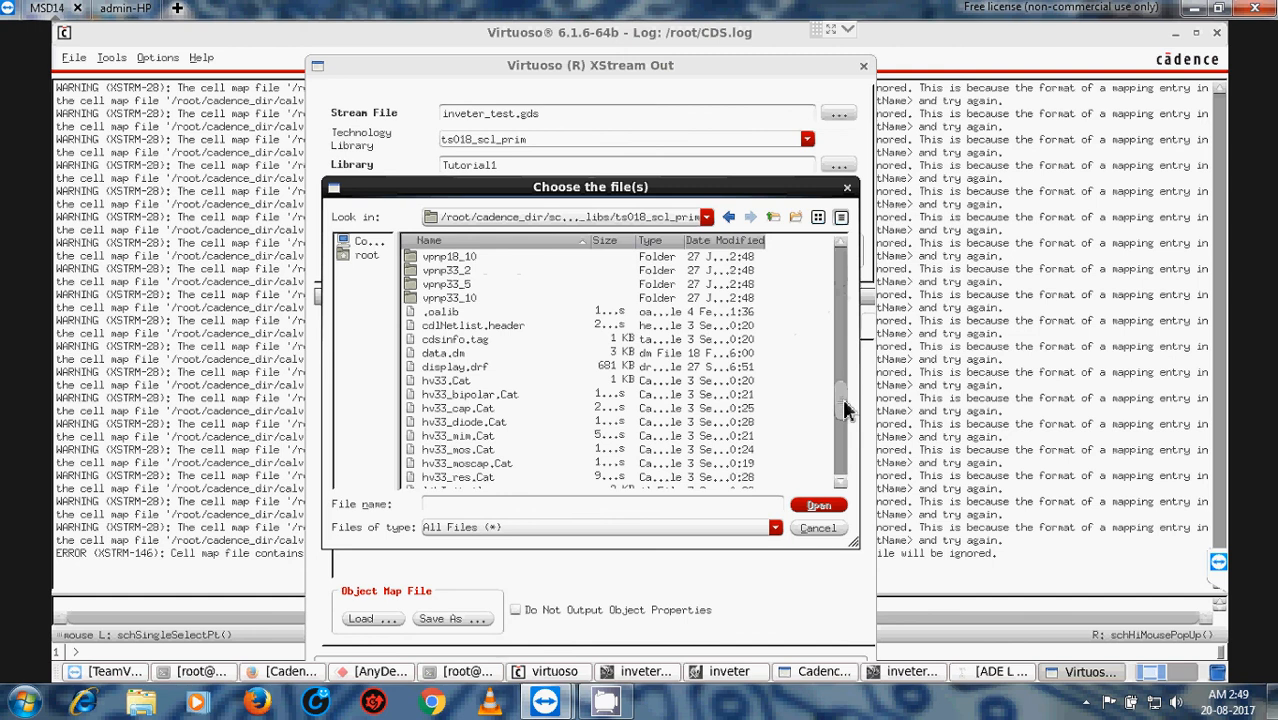
drag(844, 410, 845, 480)
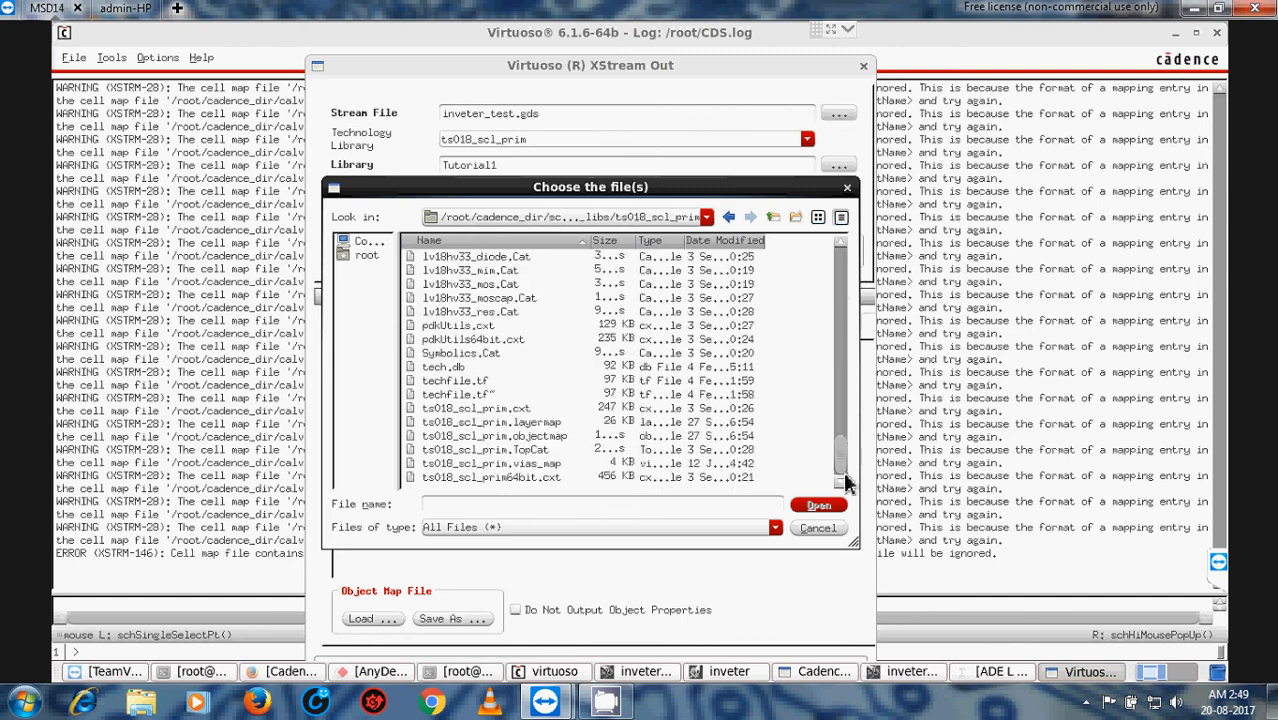
click(532, 438)
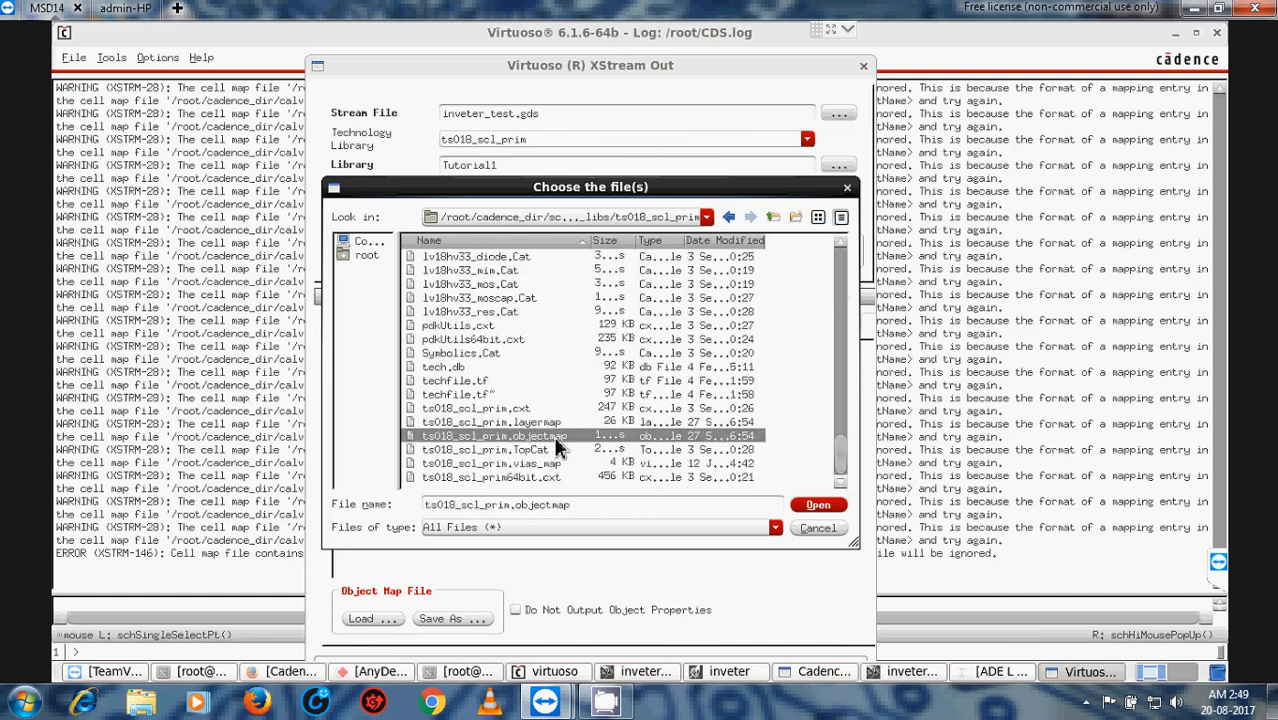
click(822, 509)
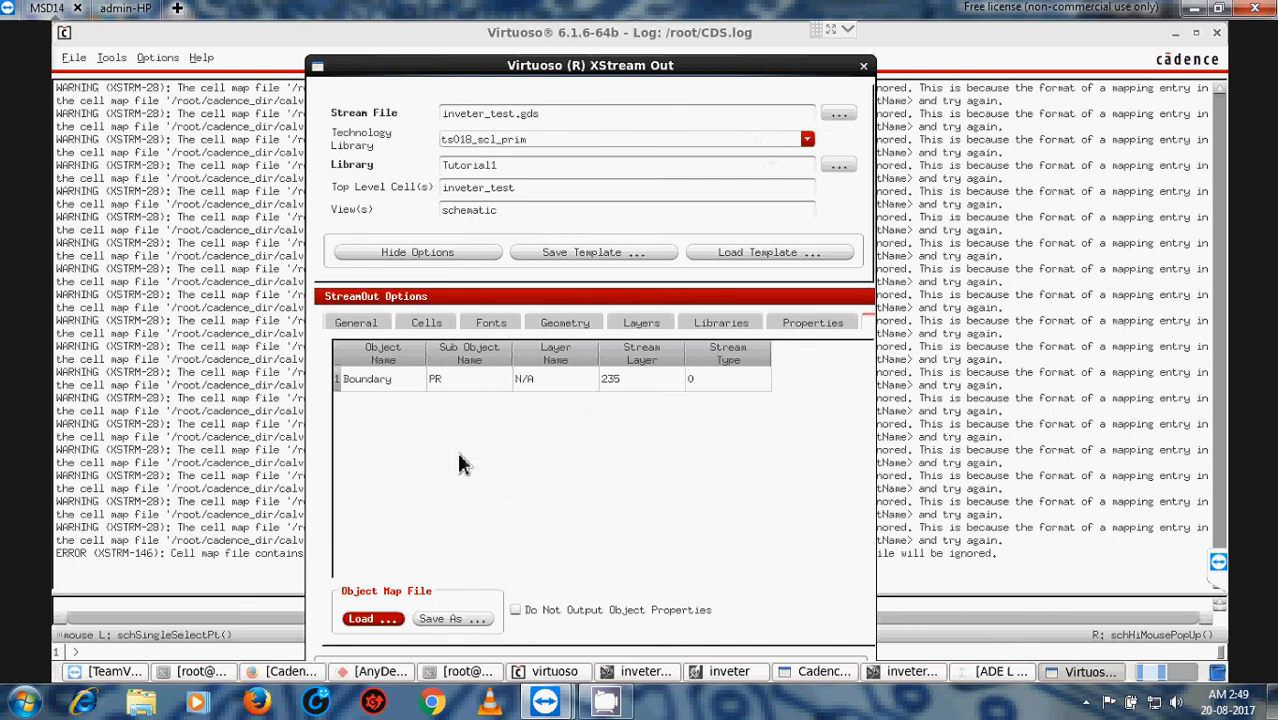
Step: Set the stream file's save location to /root/cadence_dir/inveter_test.gds and collapse the export options
click(360, 328)
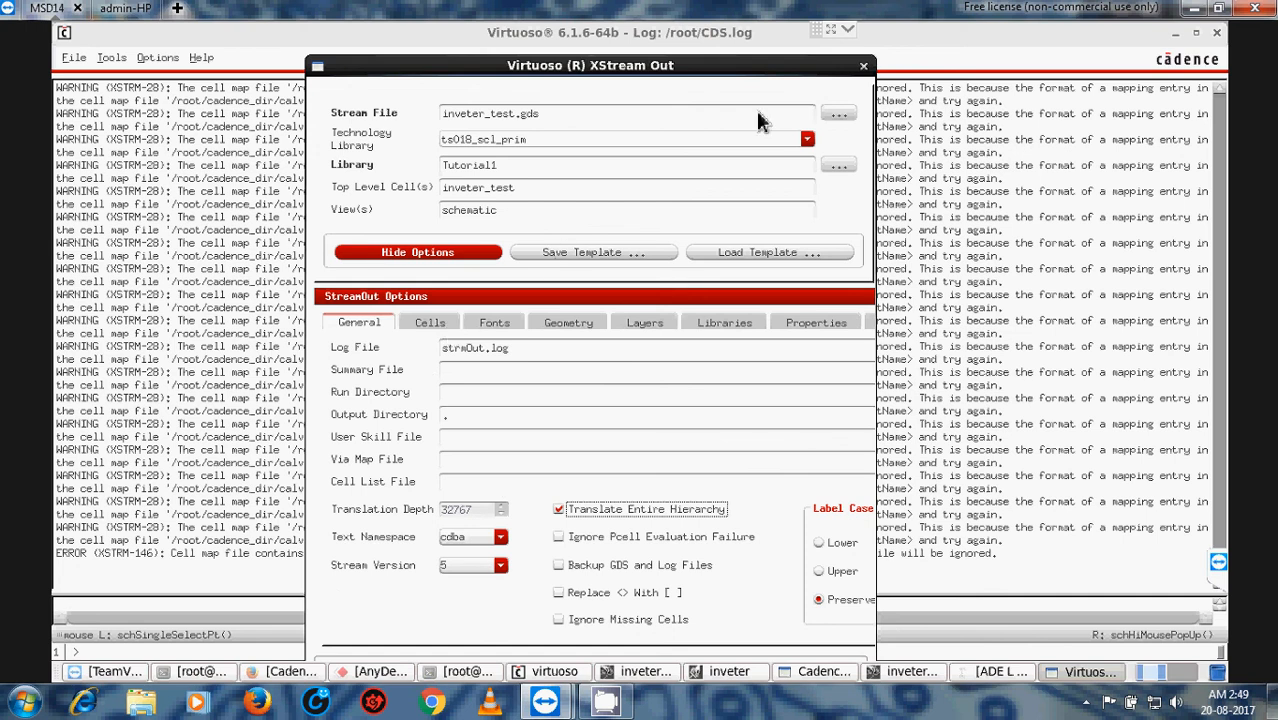
click(838, 116)
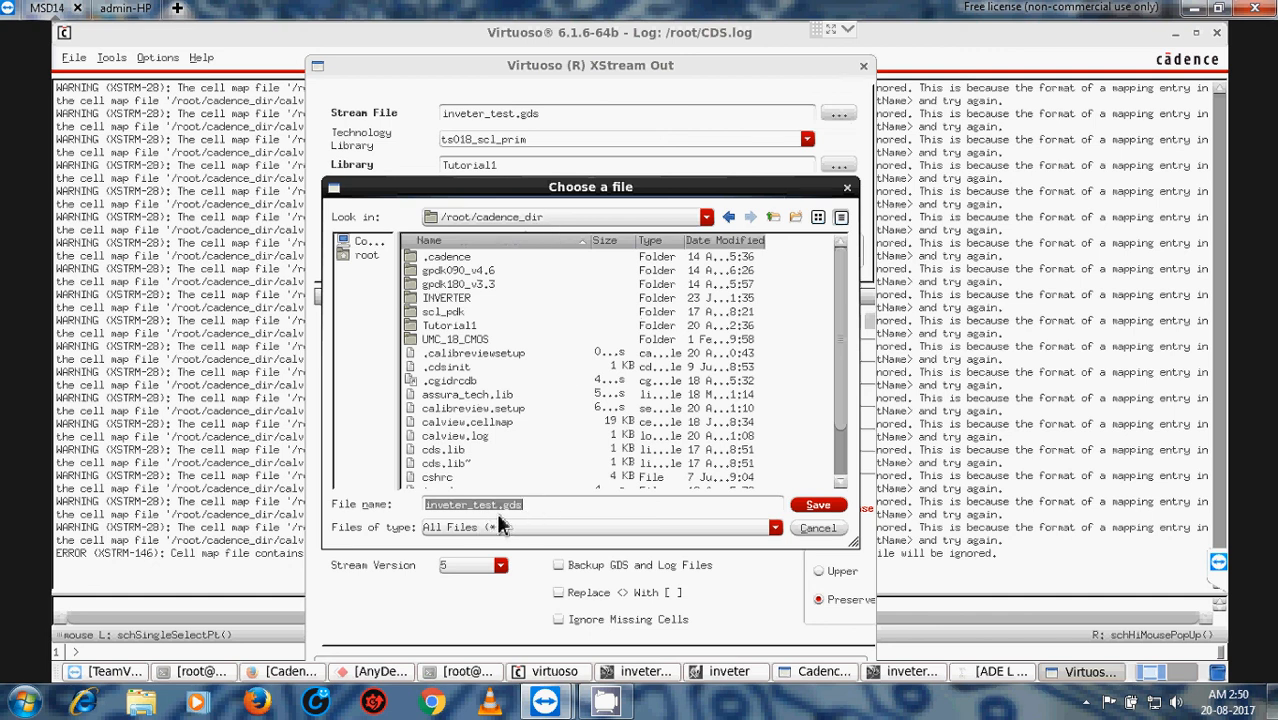
click(818, 508)
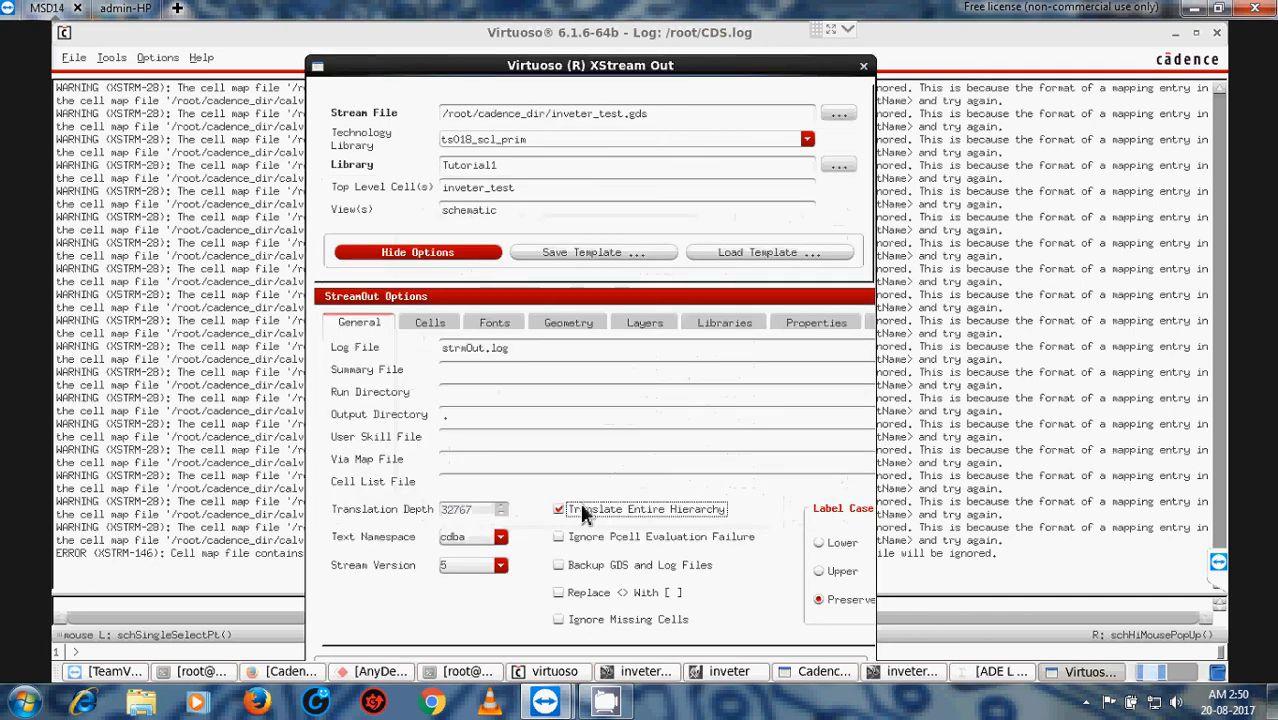
click(388, 258)
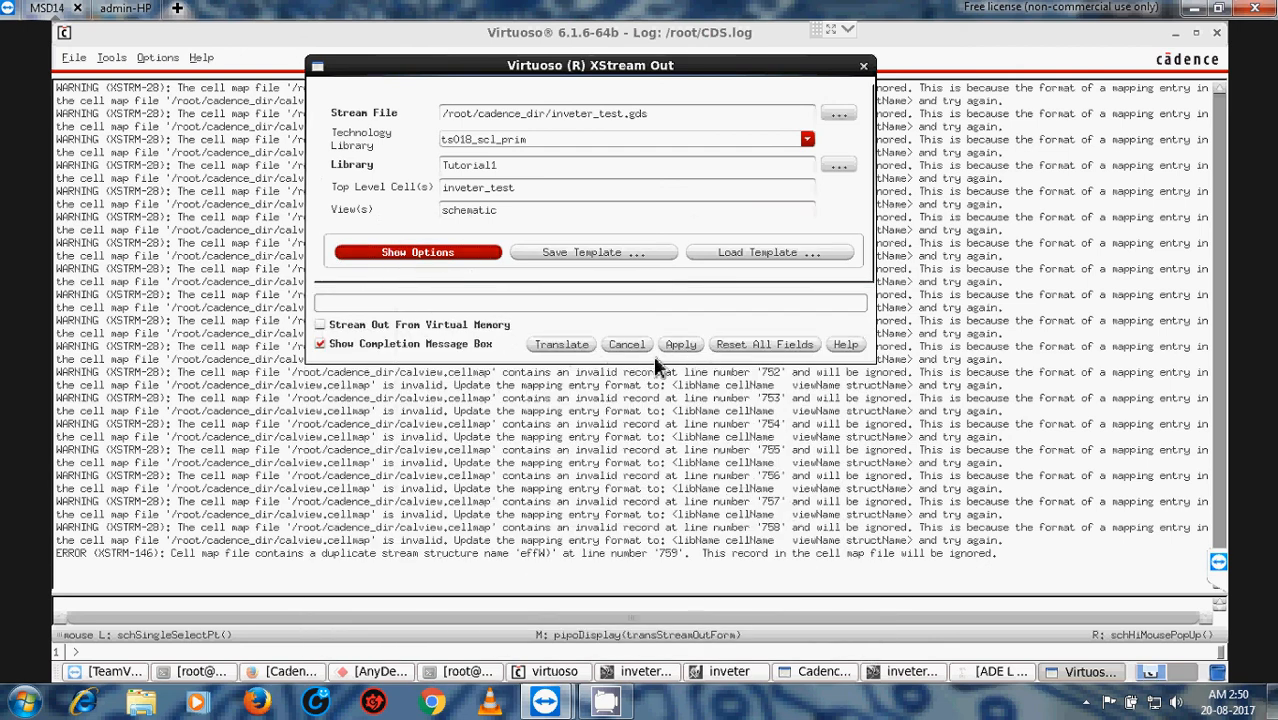
Step: Try to translate the inveter_test schematic to the stream file, check the log and stop the run
click(561, 344)
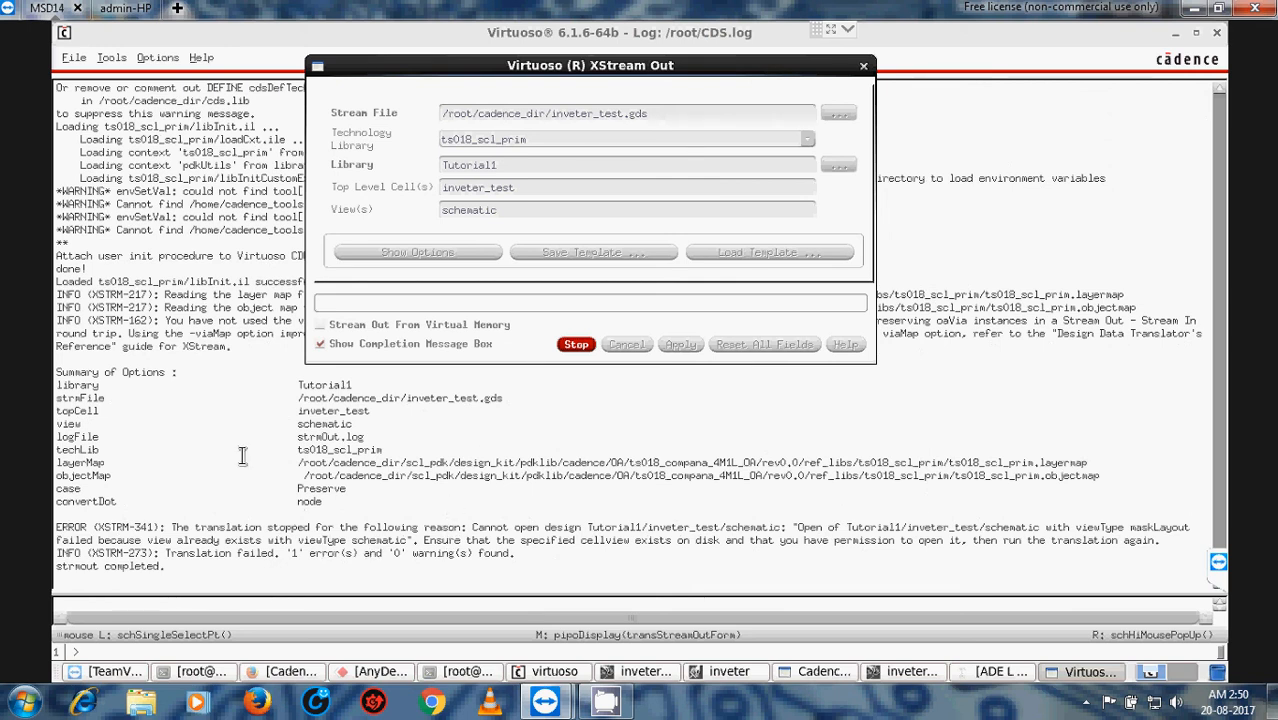
click(215, 418)
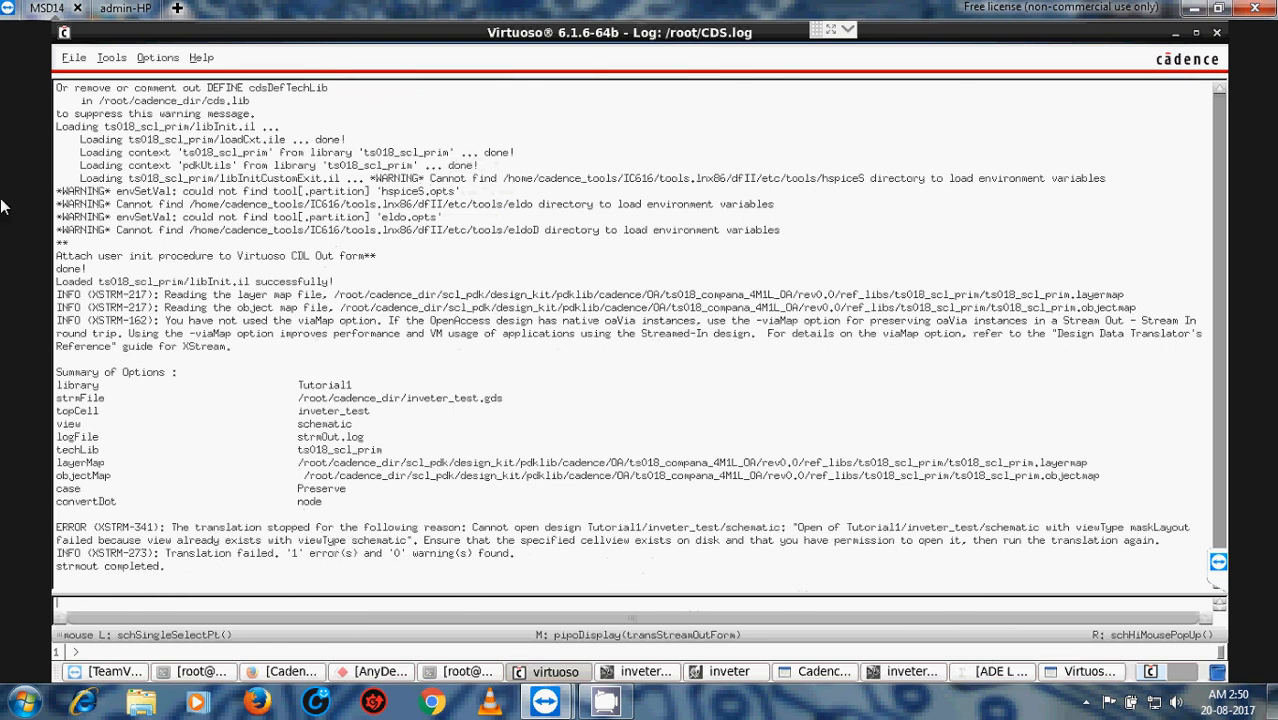
click(70, 59)
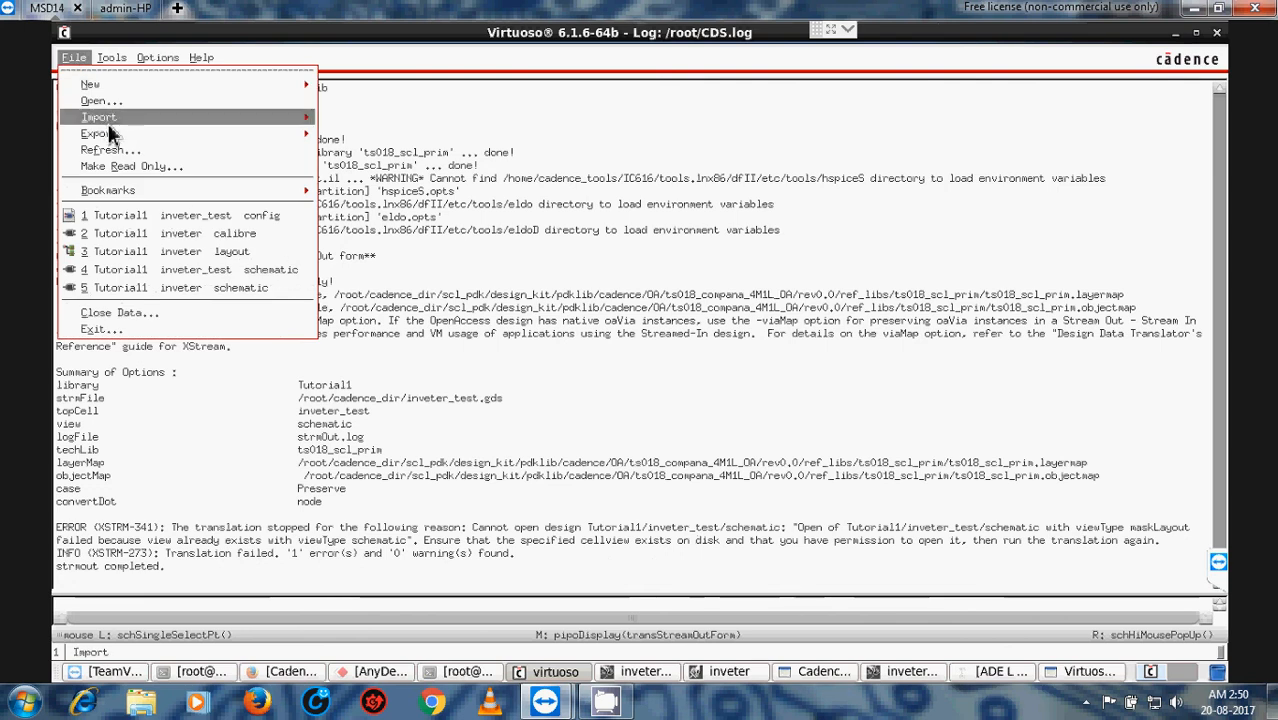
mouse_move(110, 136)
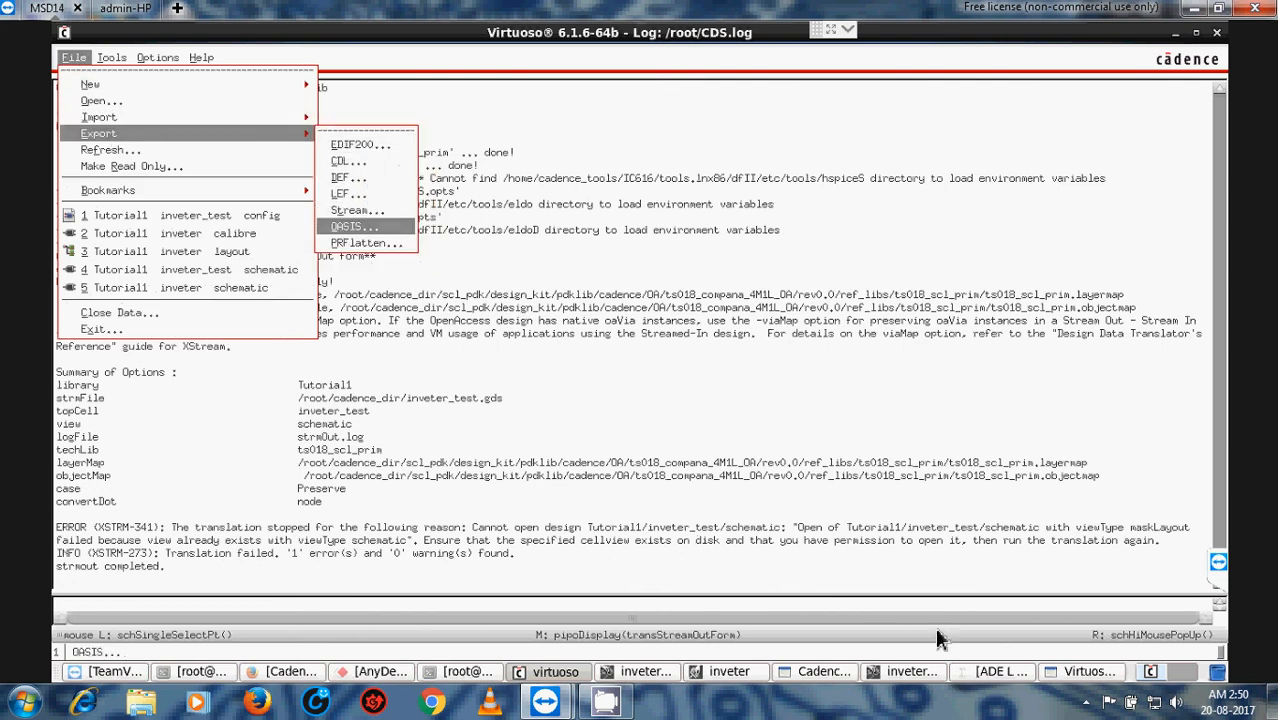
click(998, 672)
click(1085, 672)
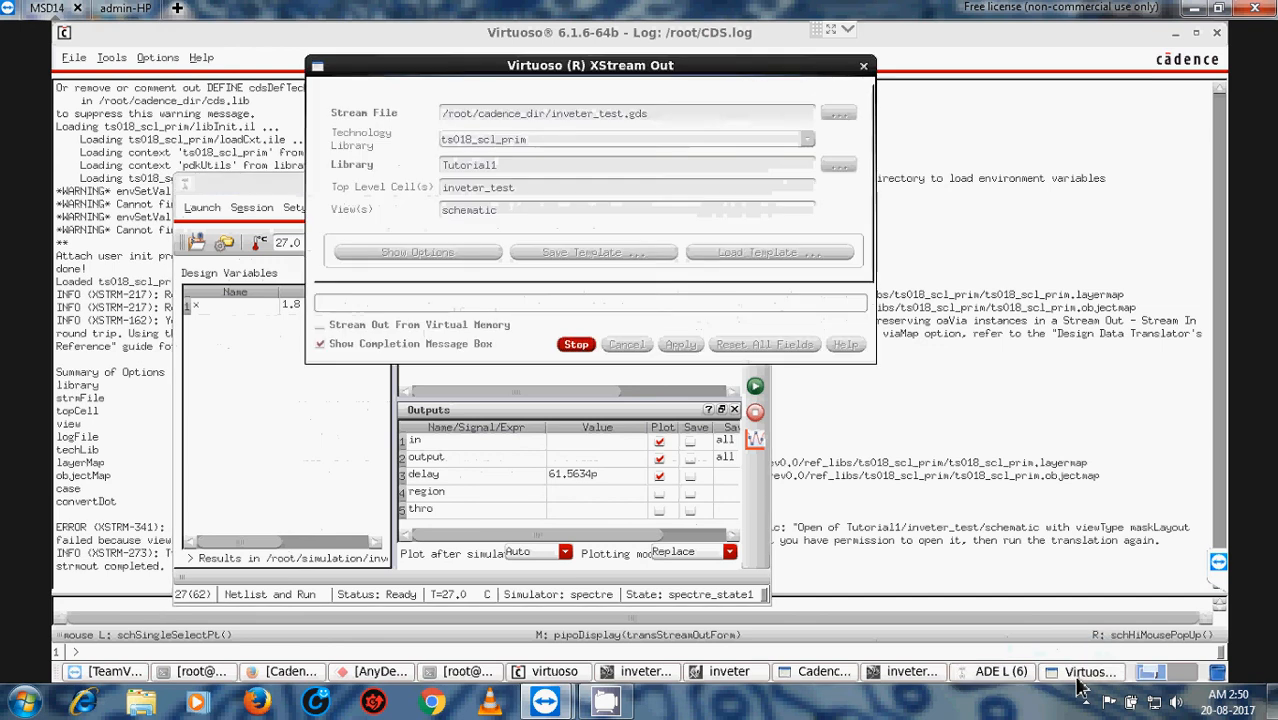
click(566, 344)
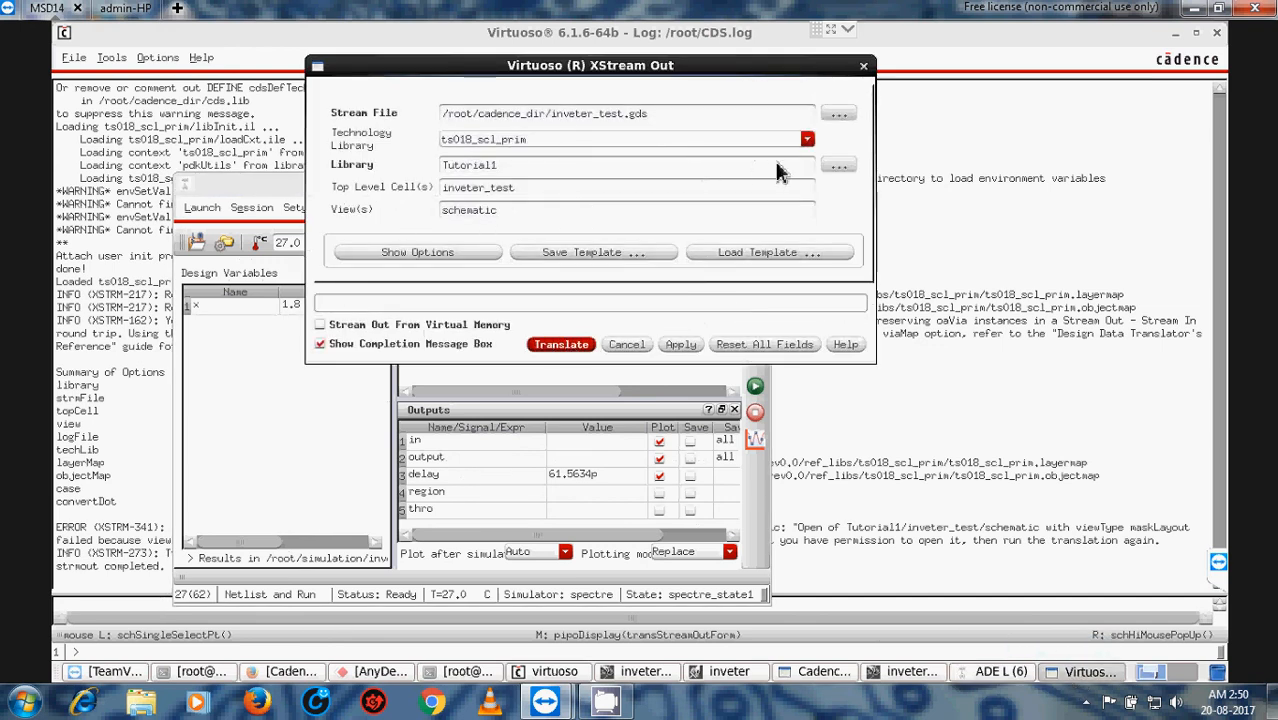
Step: Change the Stream export source to the layout view of the inveter cell in library Tutorial1
click(839, 166)
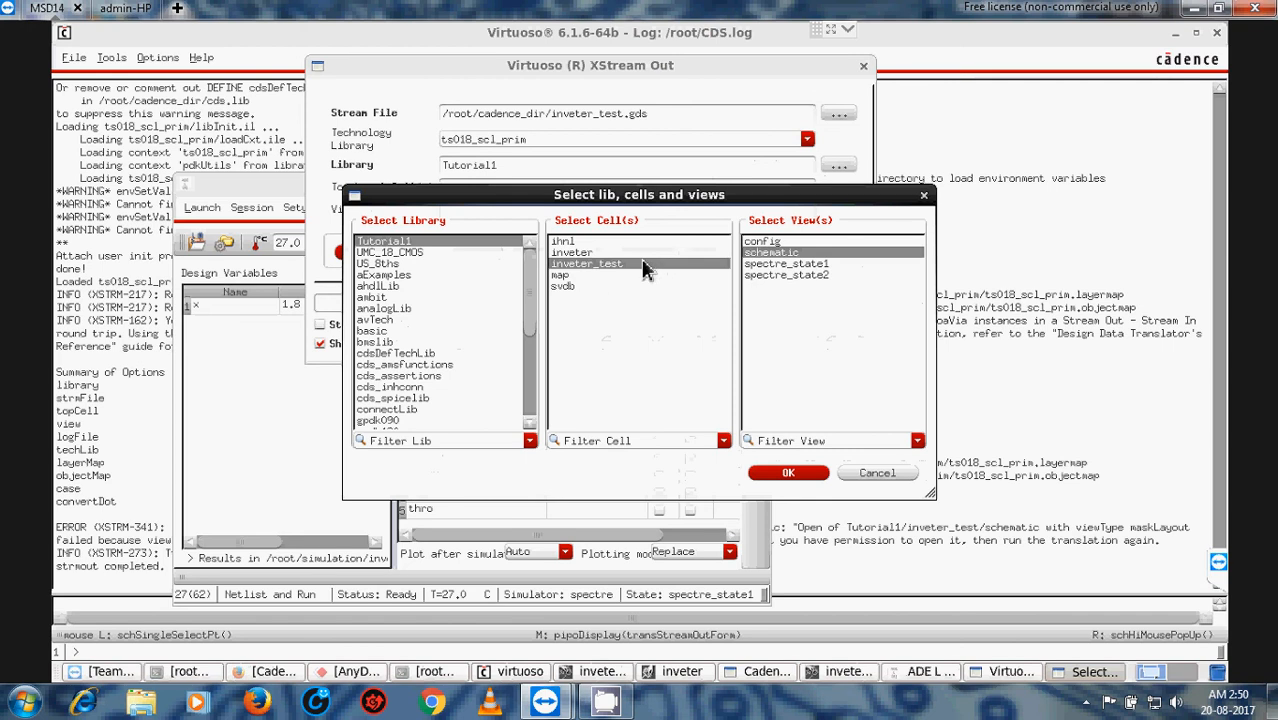
click(590, 253)
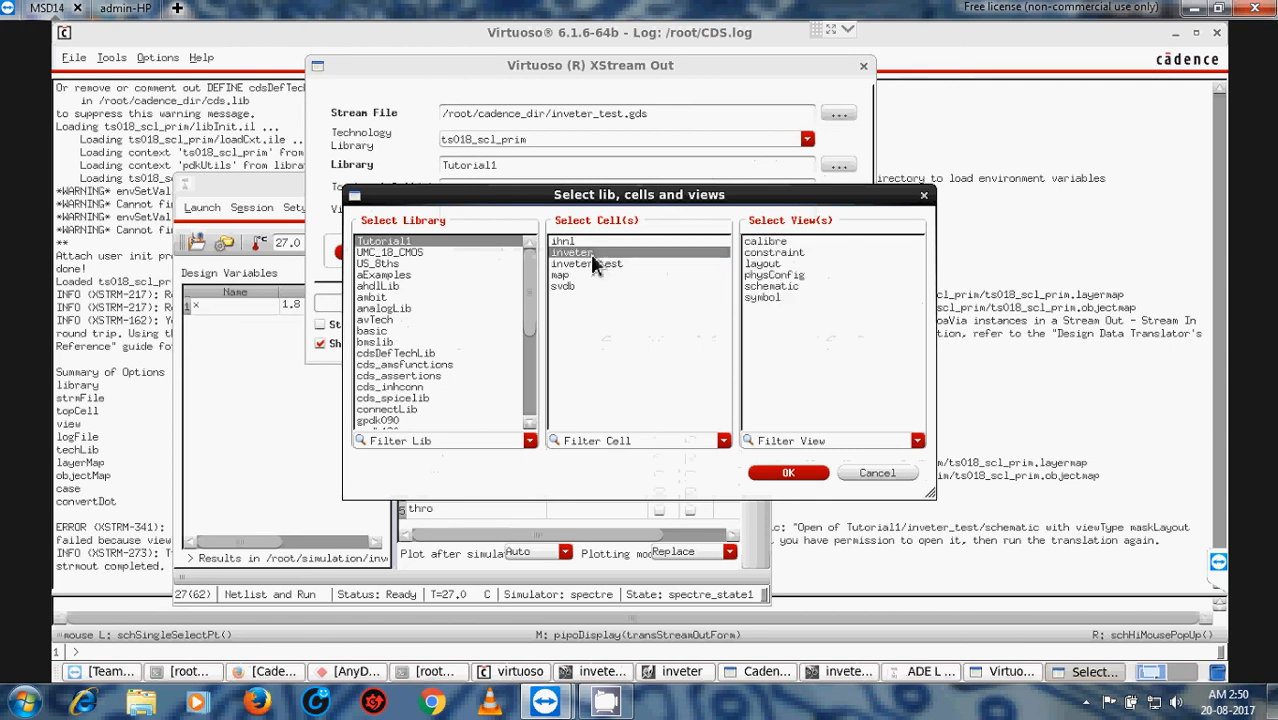
click(770, 266)
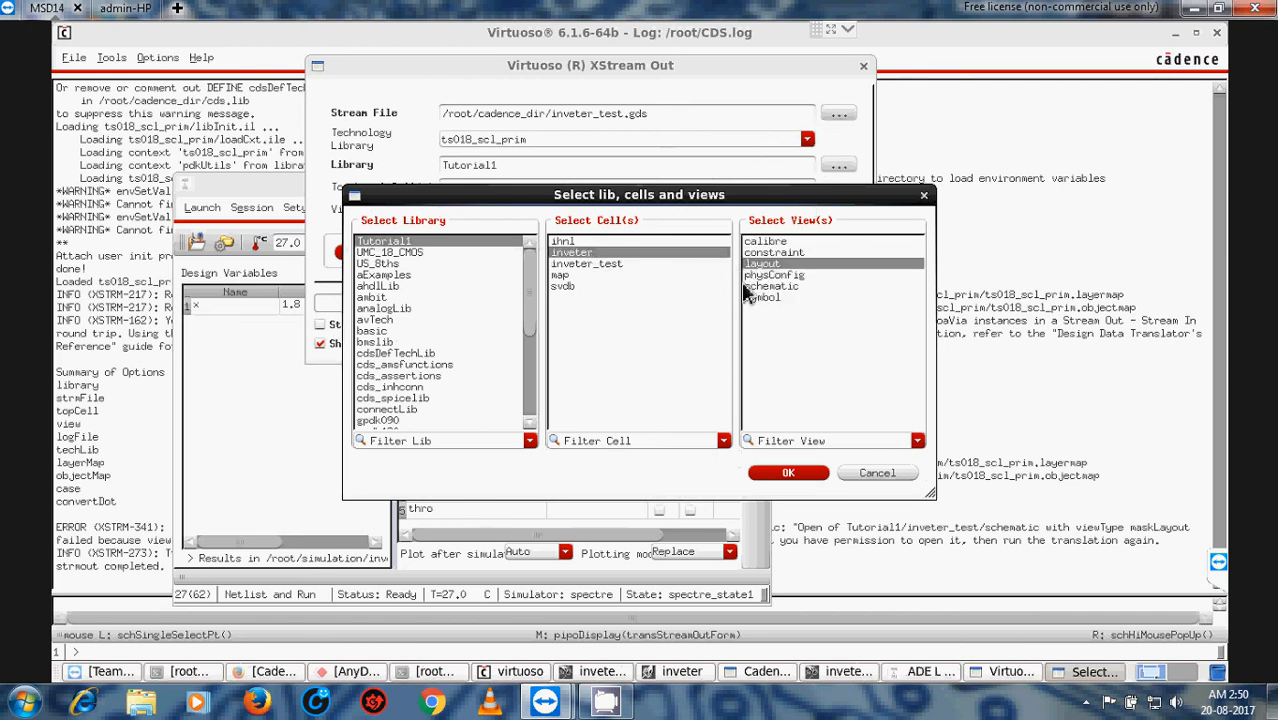
click(786, 474)
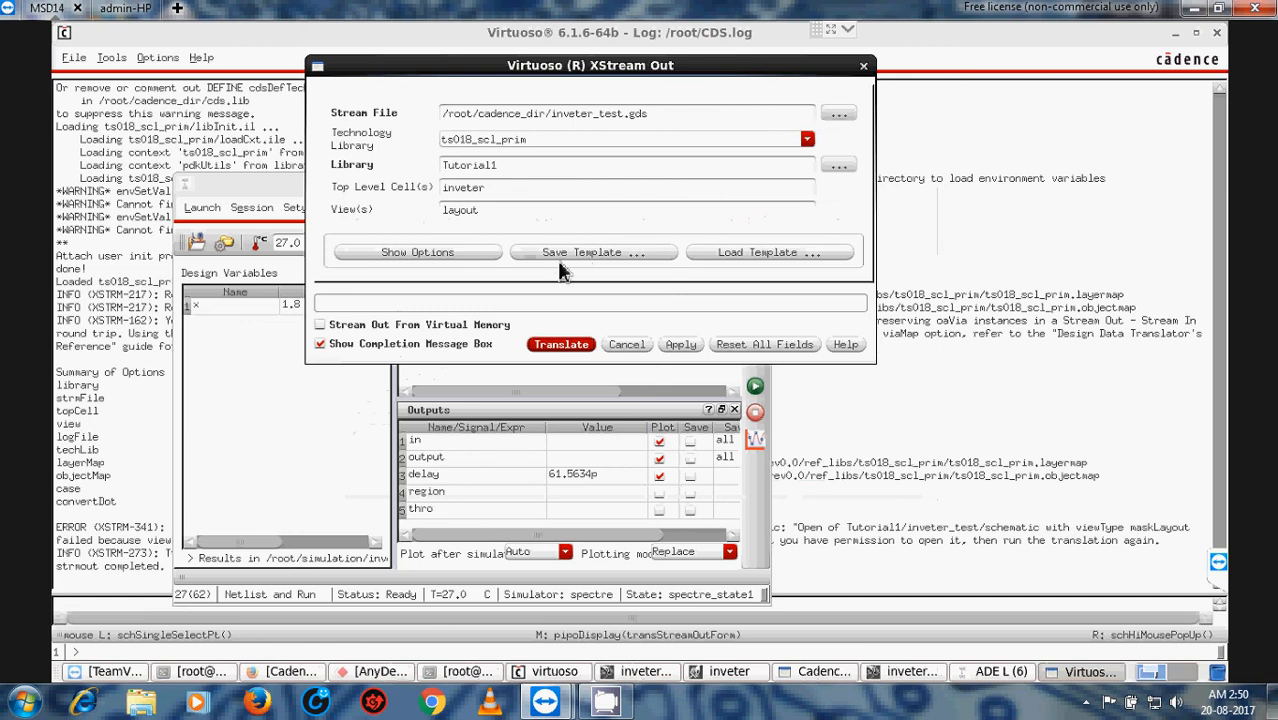
Step: Load calview.cellmap from /root/cadence_dir as the cell map file and collapse the export options
click(443, 256)
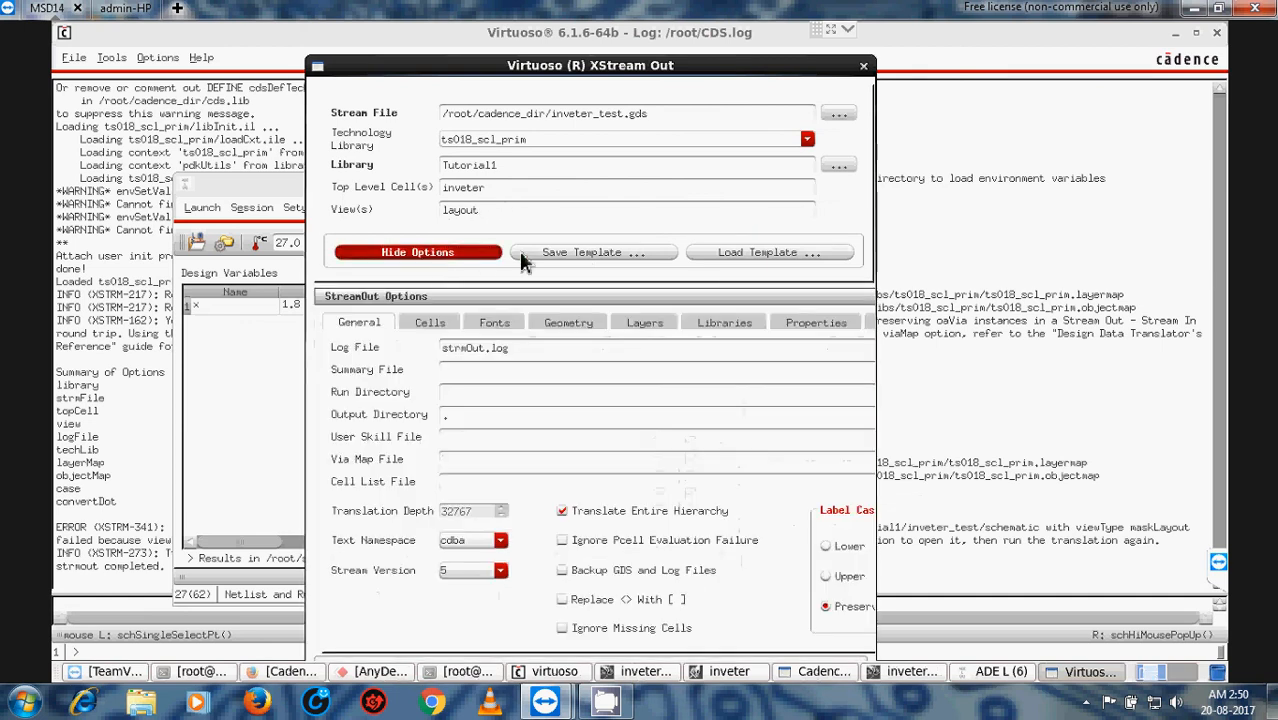
click(450, 328)
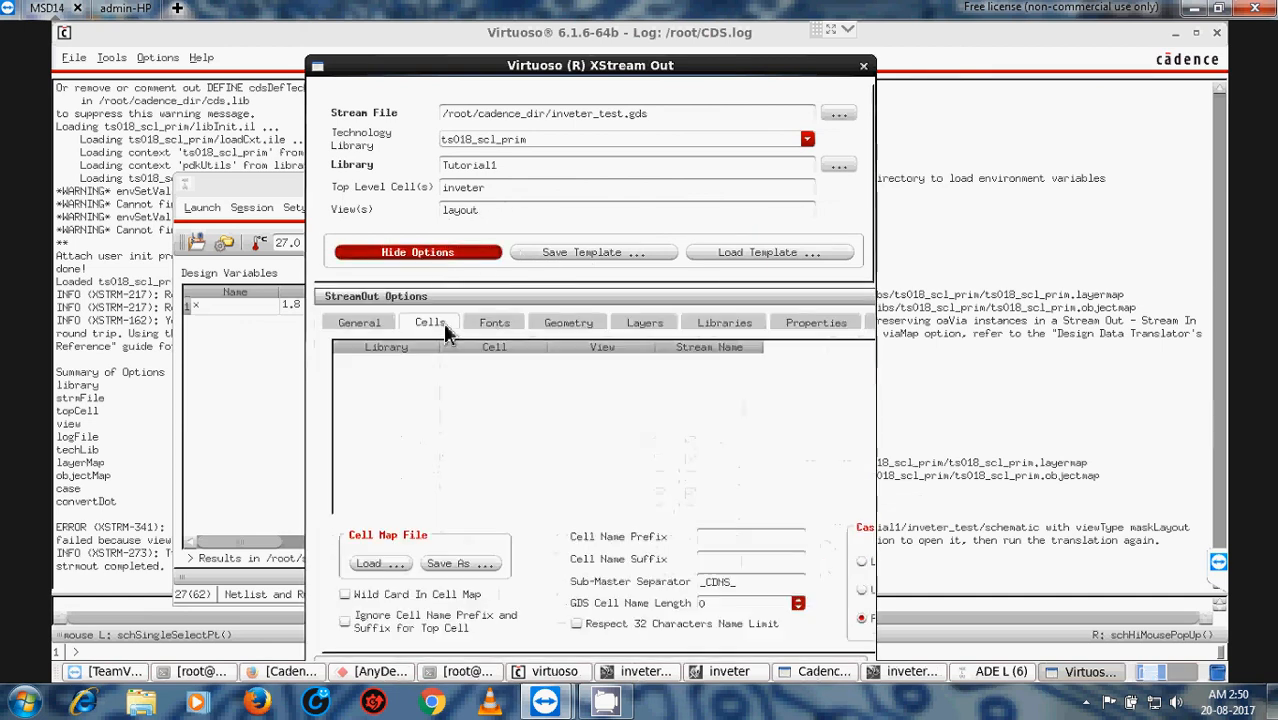
click(388, 566)
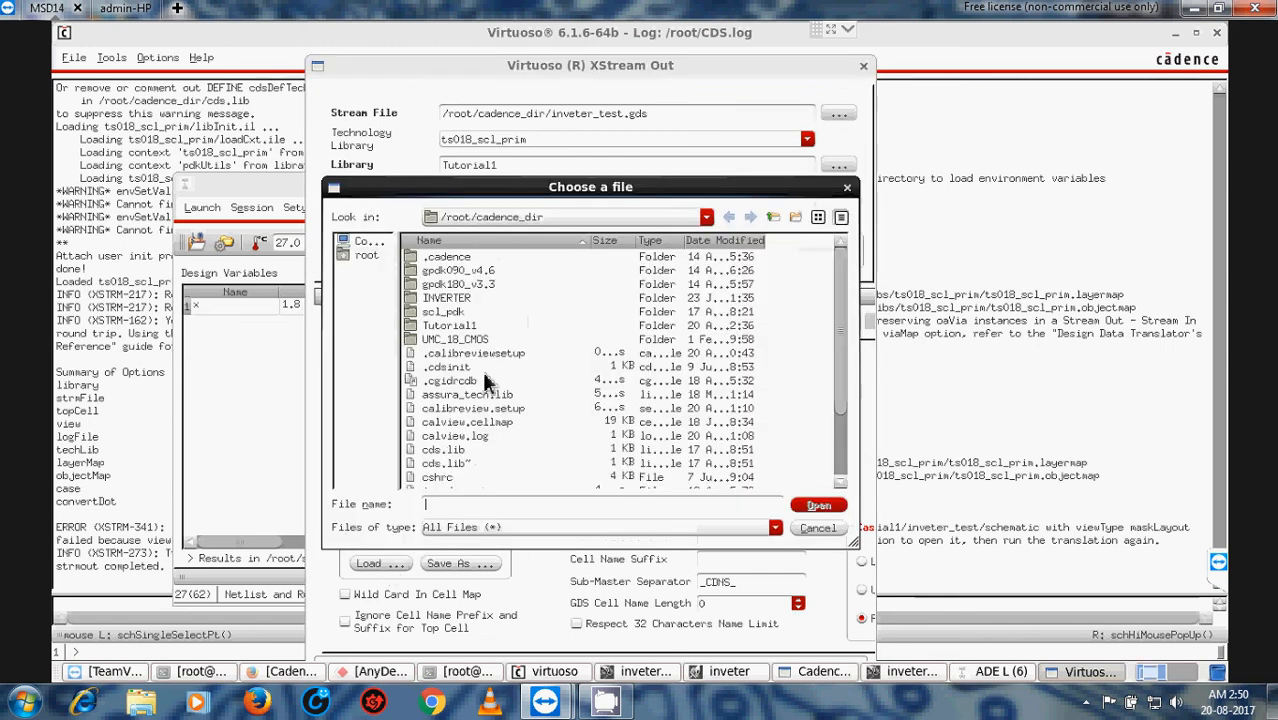
click(495, 424)
click(818, 506)
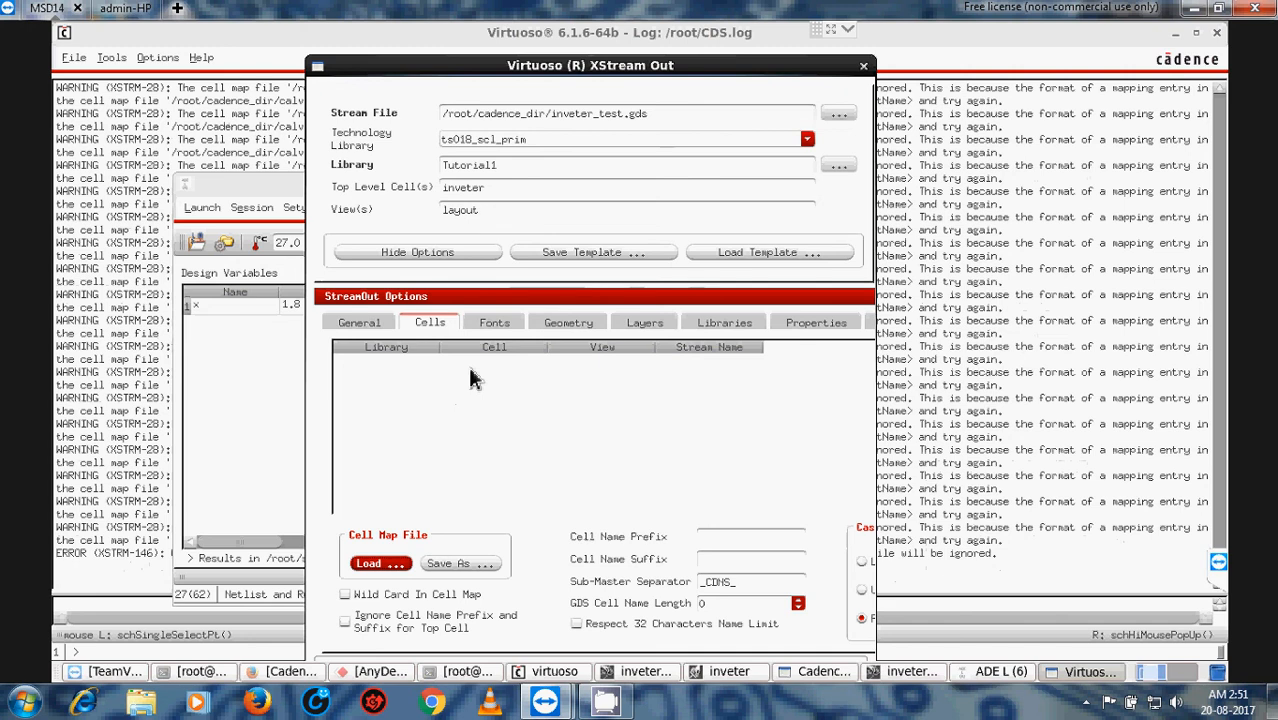
click(418, 257)
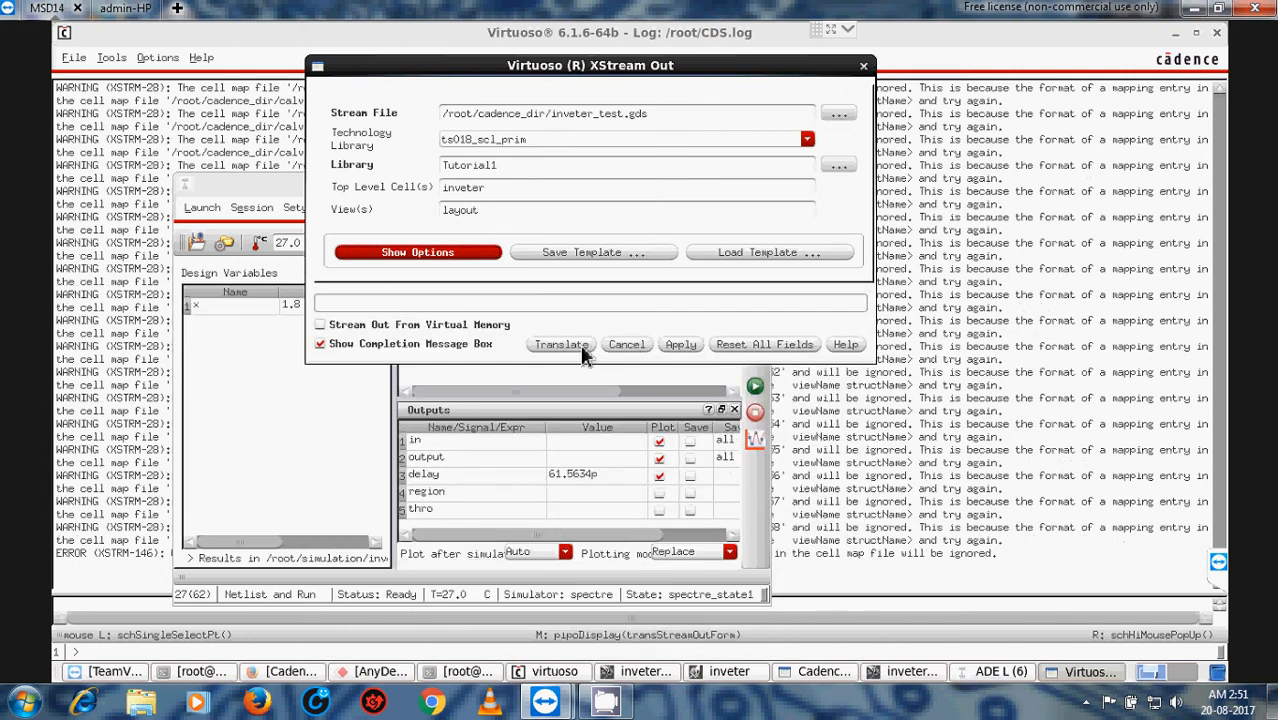
Step: Translate the inveter layout to the GDS stream file, check the translation log and close the export form
click(583, 350)
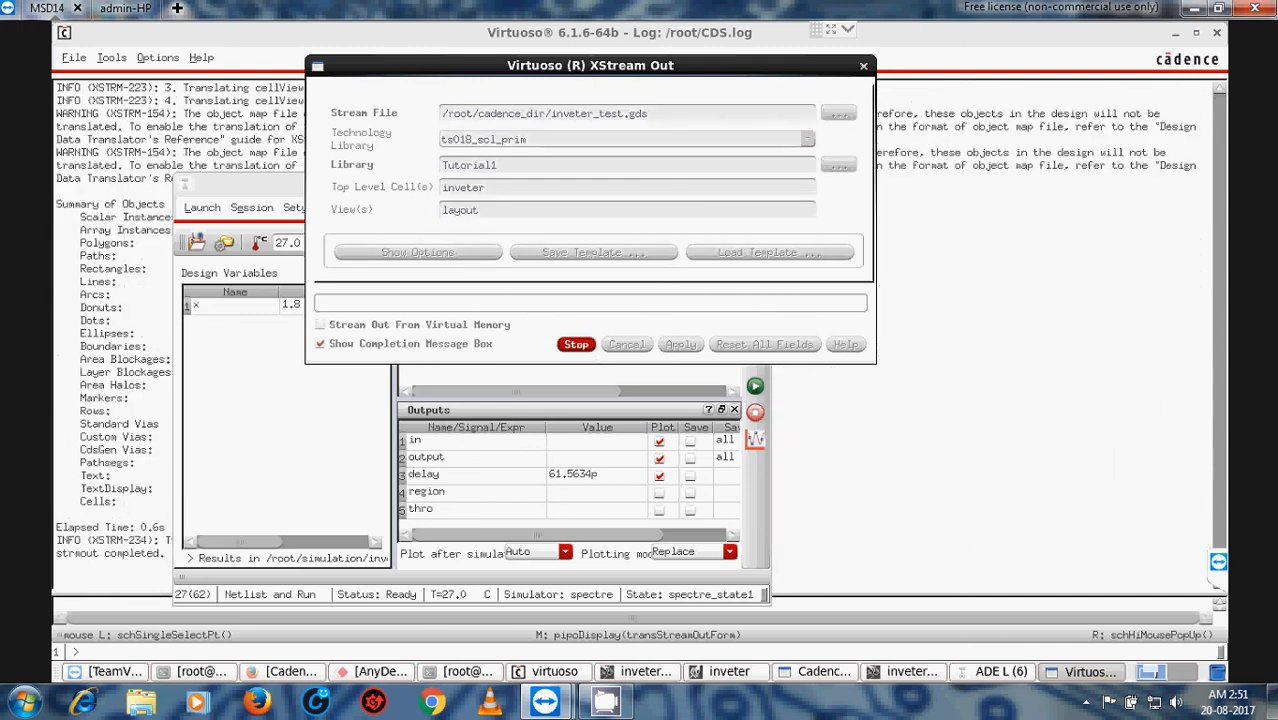
click(126, 467)
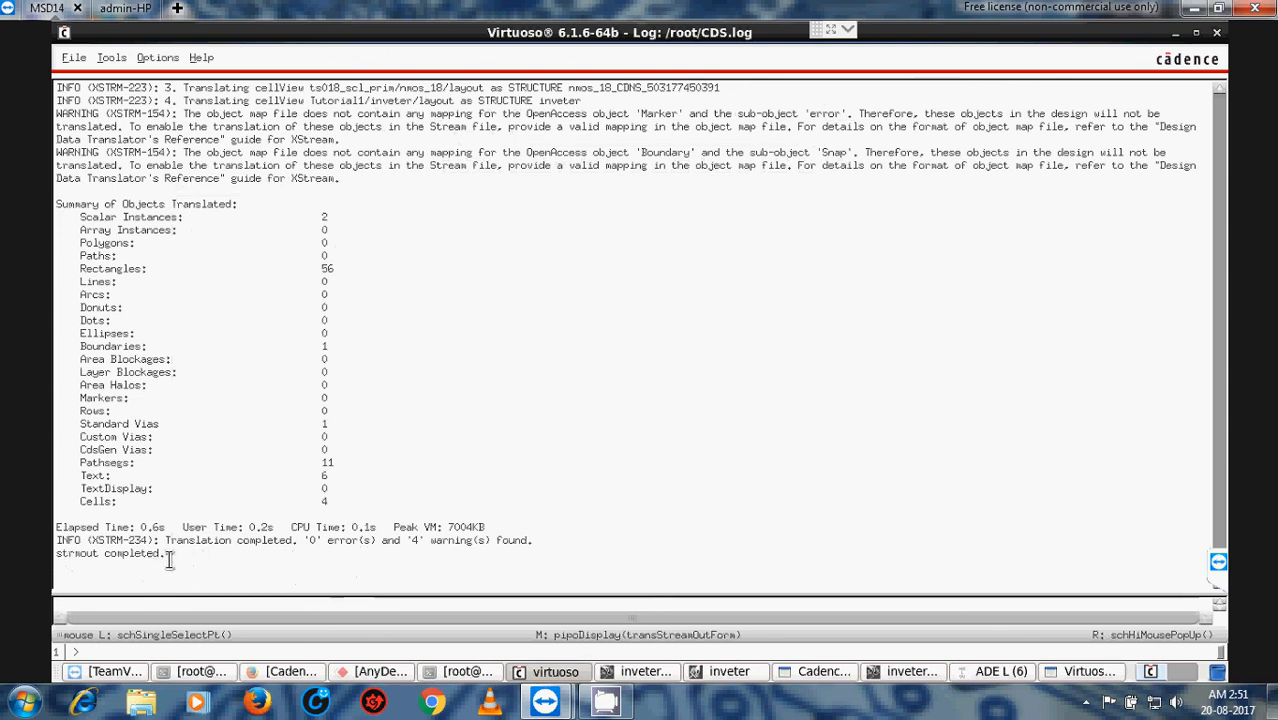
click(1177, 38)
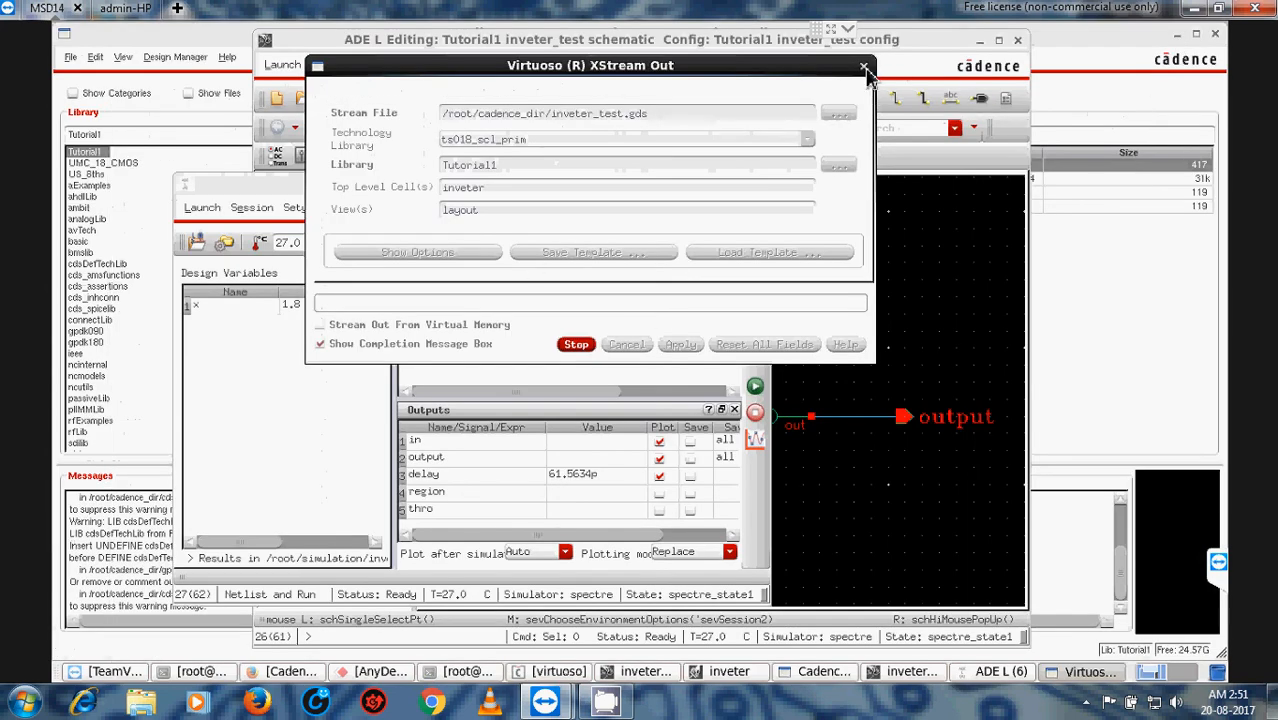
click(863, 66)
Step: Minimise the design windows and locate inveter_test.gds in the cadence_dir folder of root's Home
click(1095, 305)
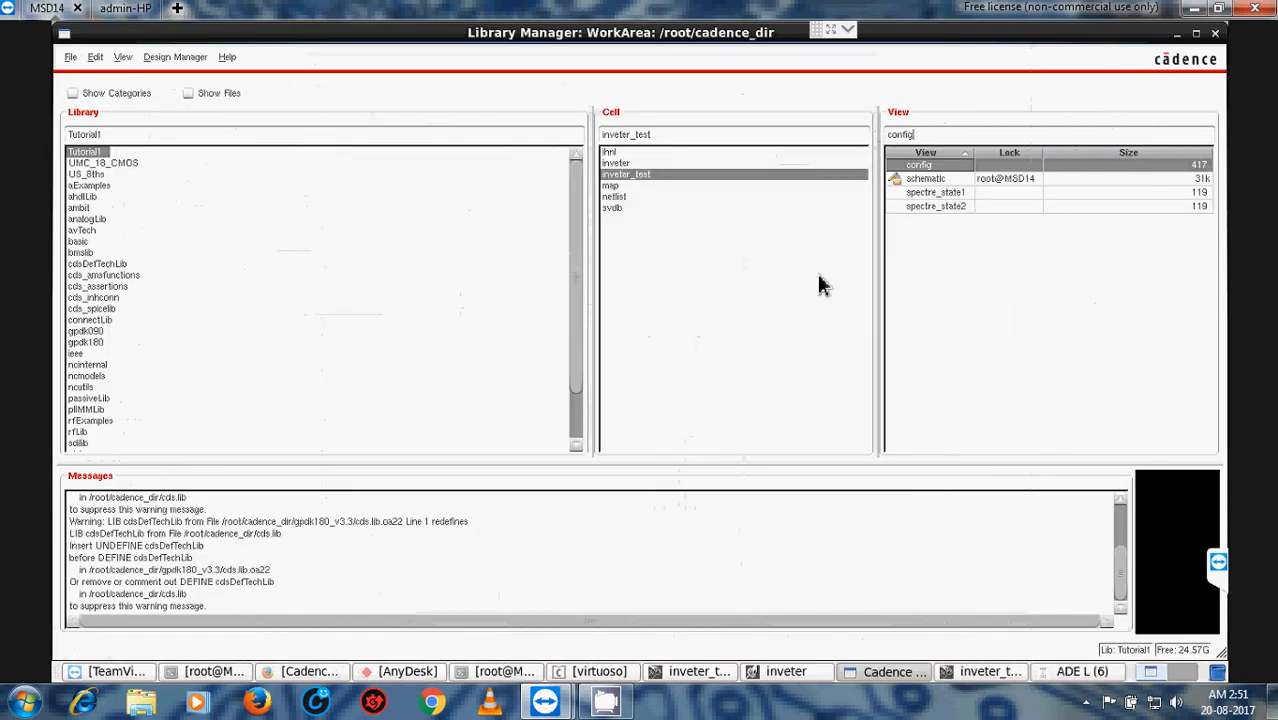
click(1179, 36)
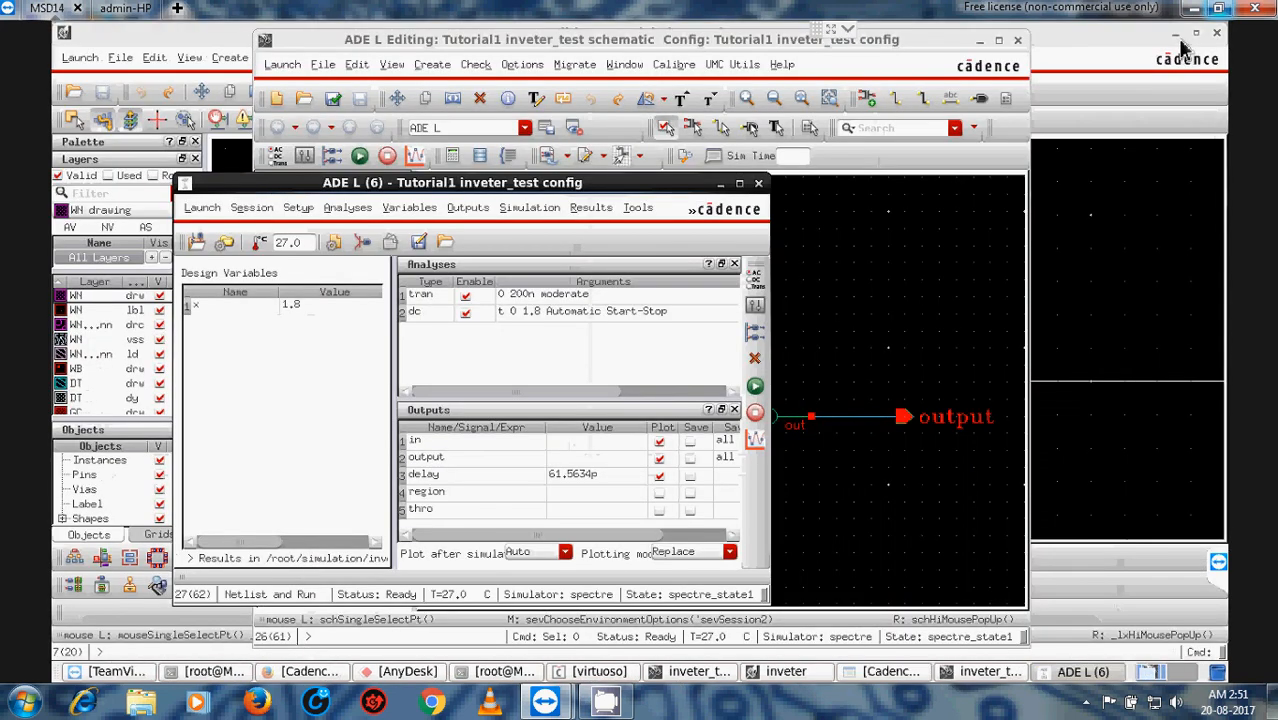
click(1177, 34)
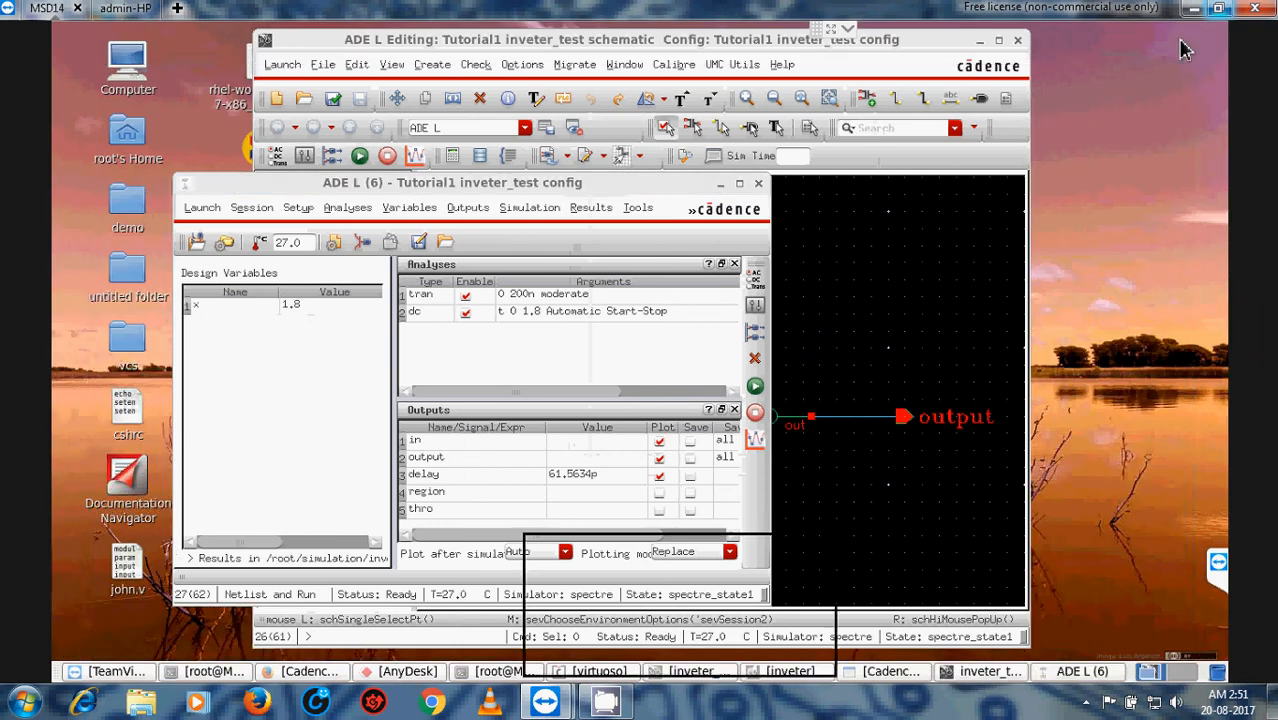
double_click(135, 148)
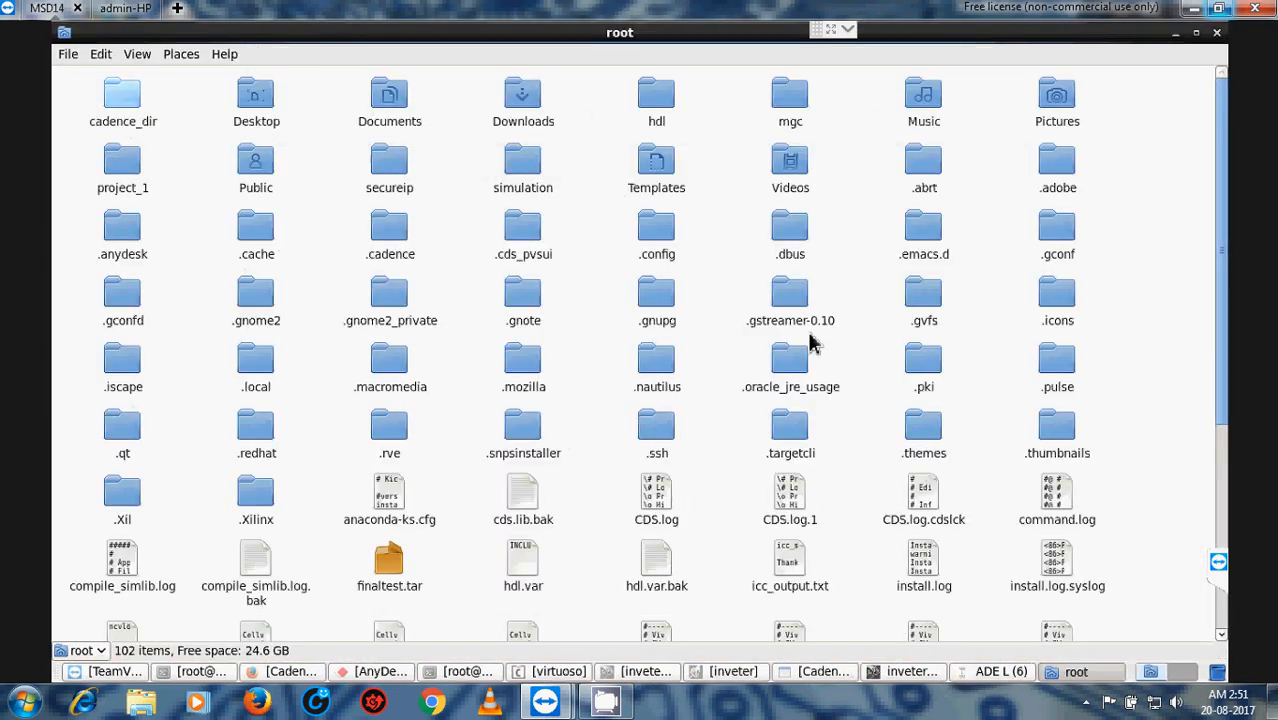
double_click(110, 108)
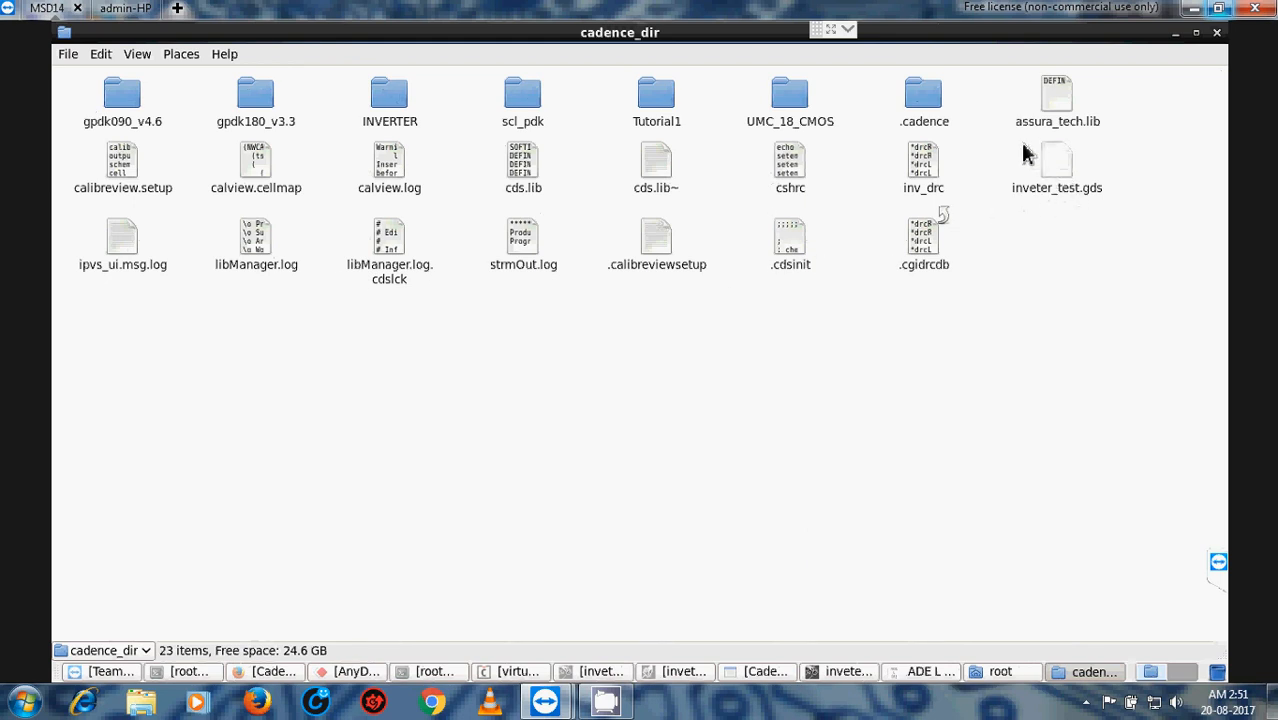
click(1095, 182)
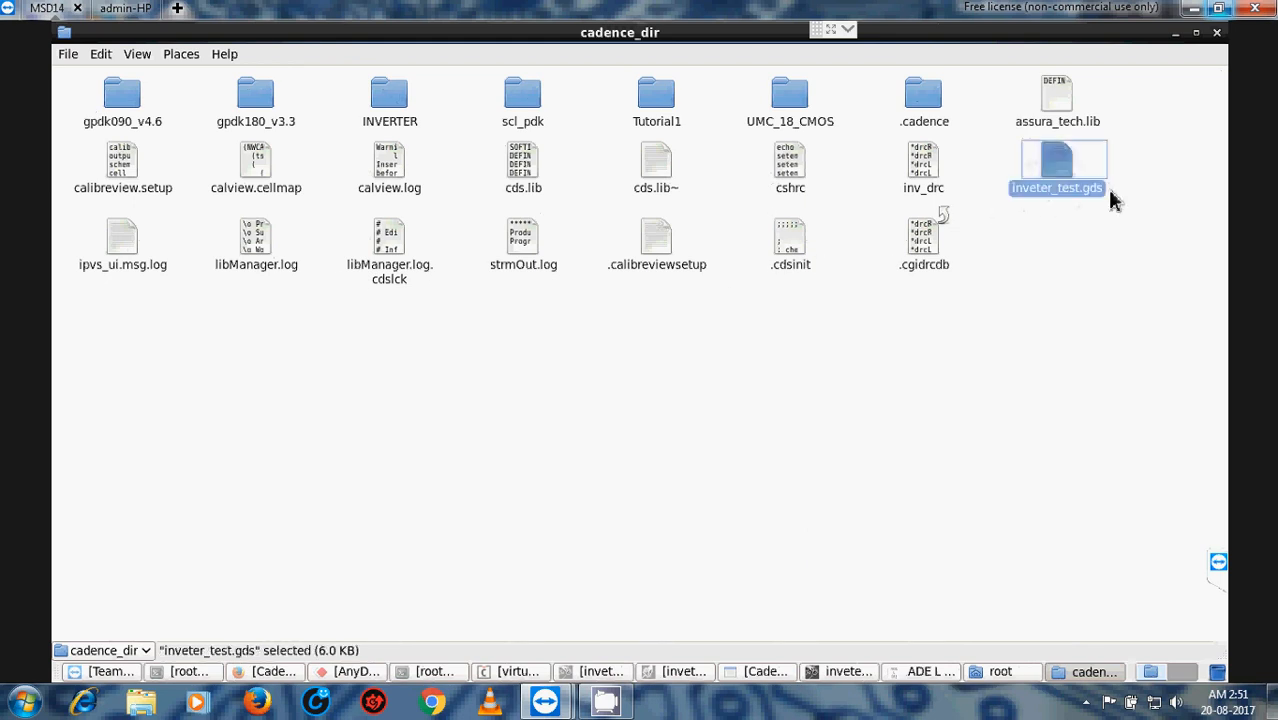
click(1043, 237)
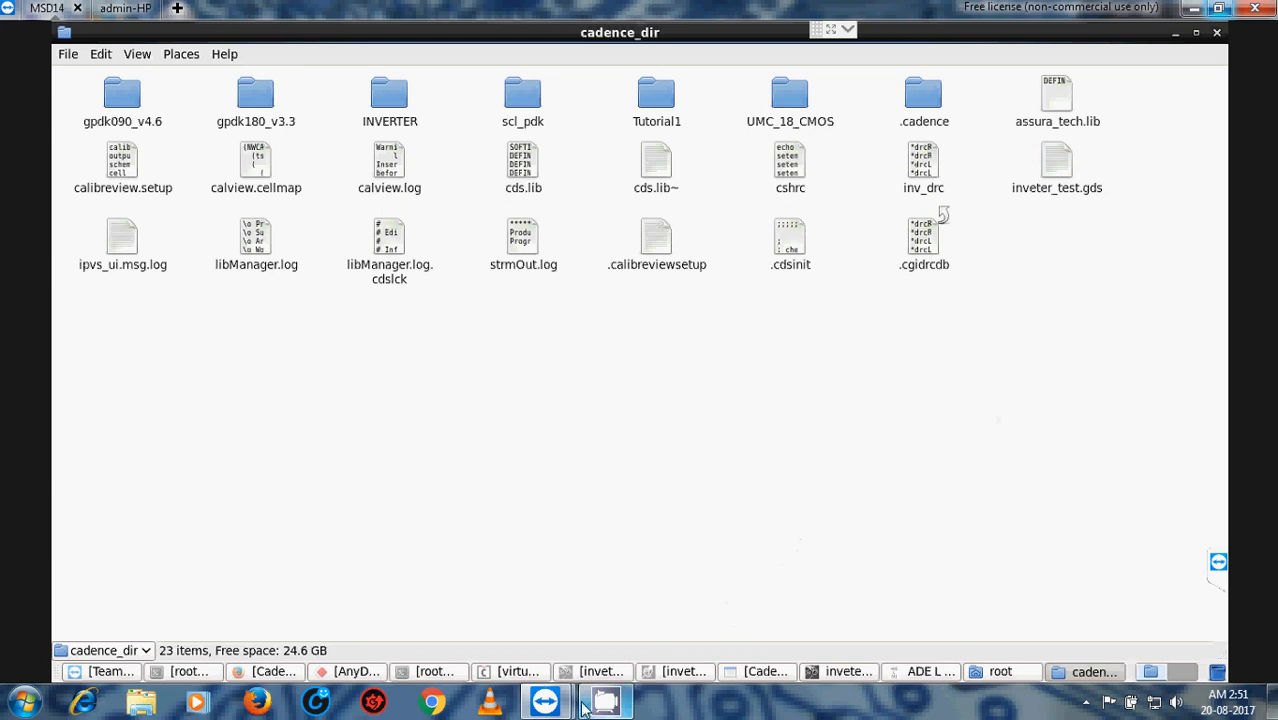
click(928, 671)
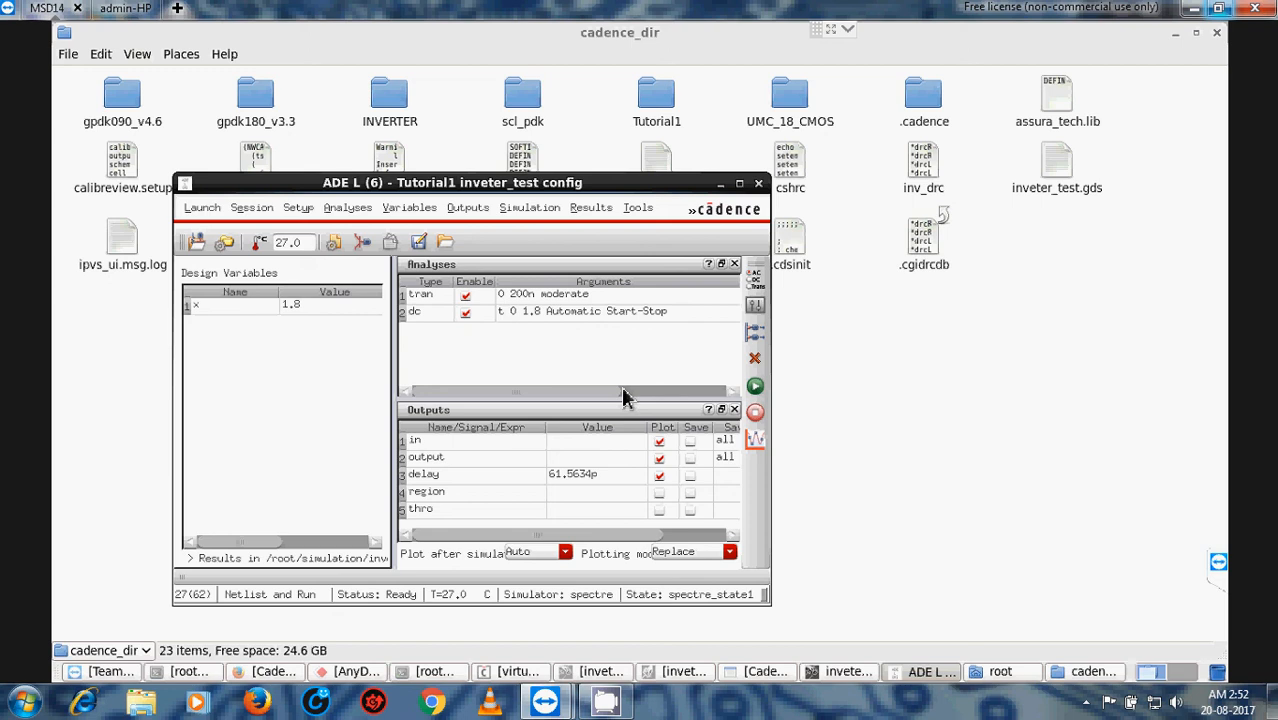
right_click(1090, 706)
click(1044, 712)
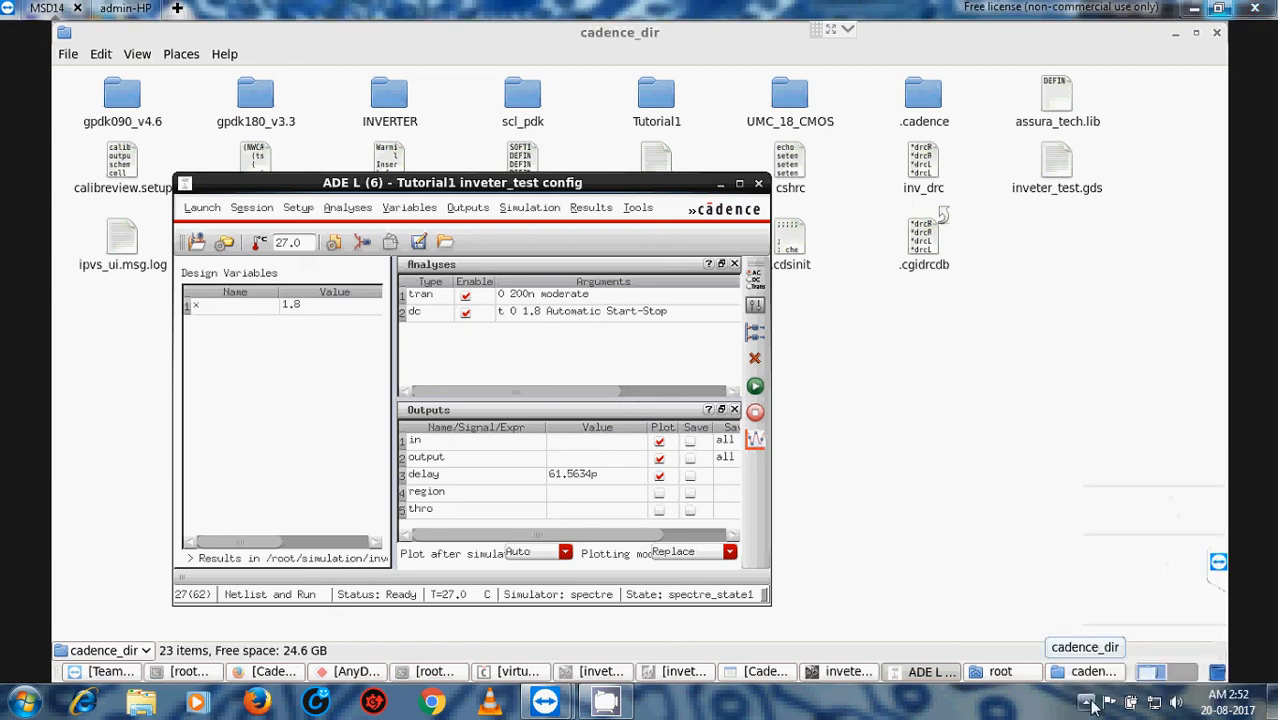